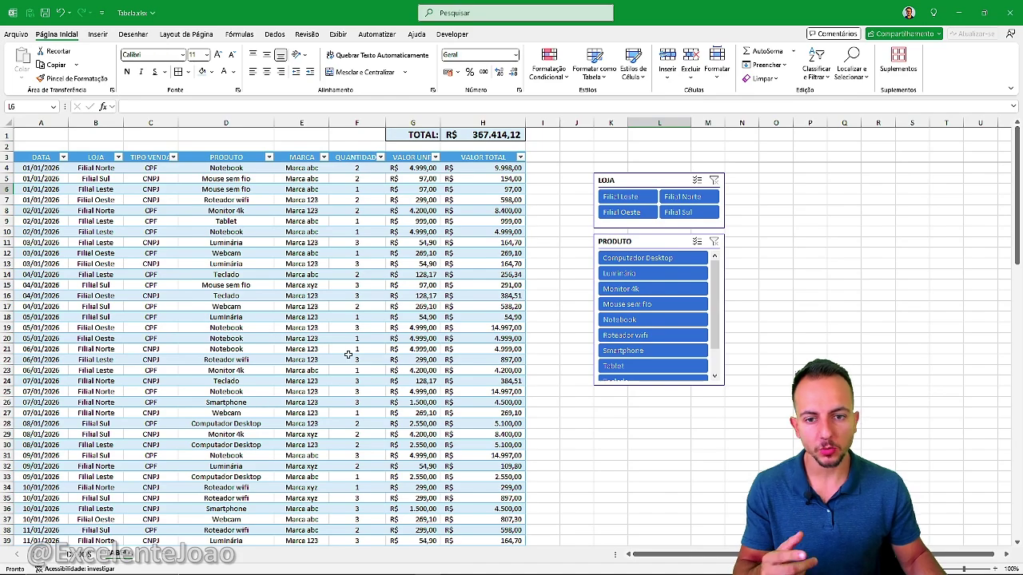
Step: Start a new record directly below the sales table's last row by entering a quantity of 10
scroll(351, 352, "down", 16)
scroll(352, 353, "down", 15)
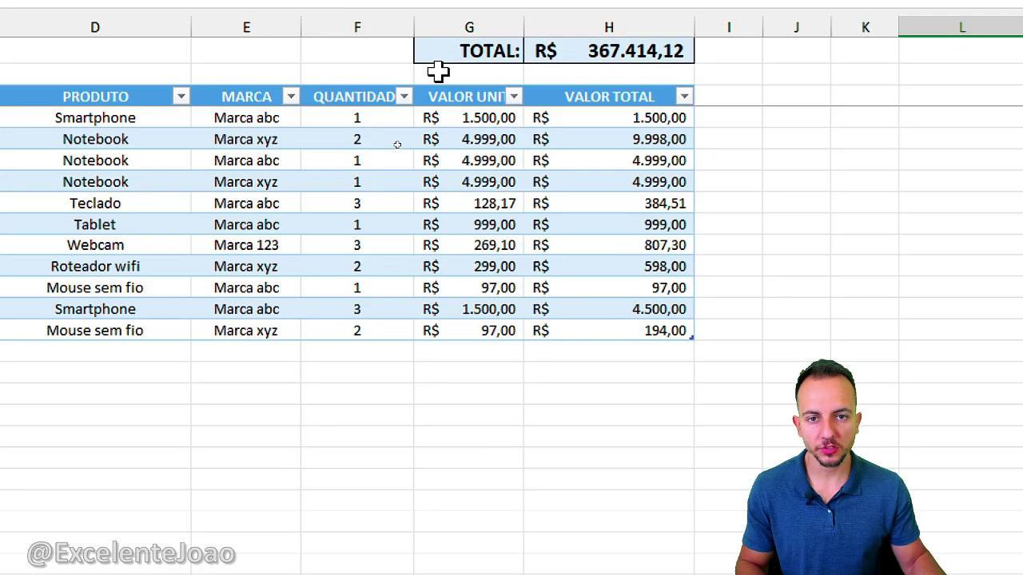
scroll(448, 128, "down", 2)
left_click(369, 231)
type("10")
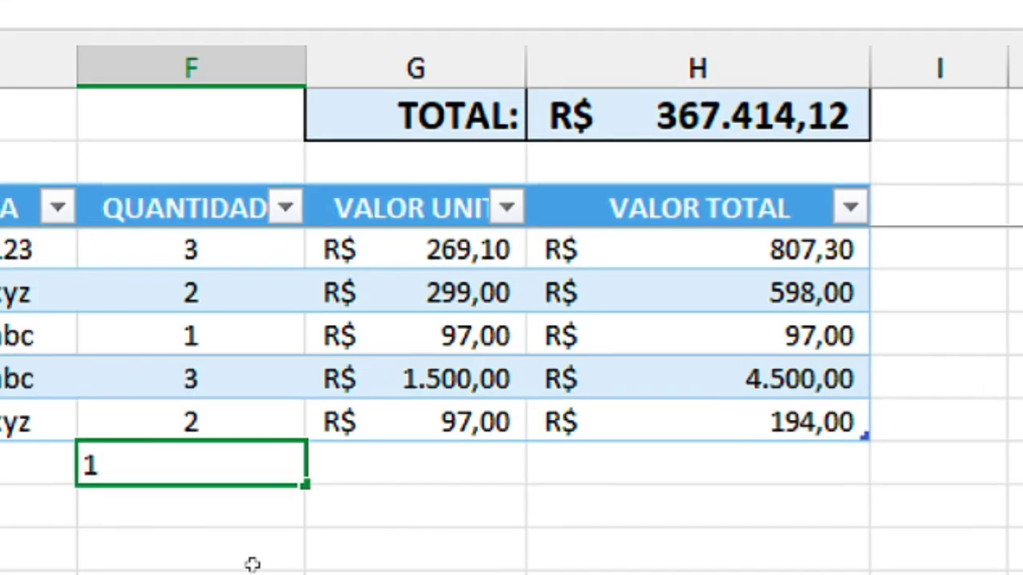
key("Tab")
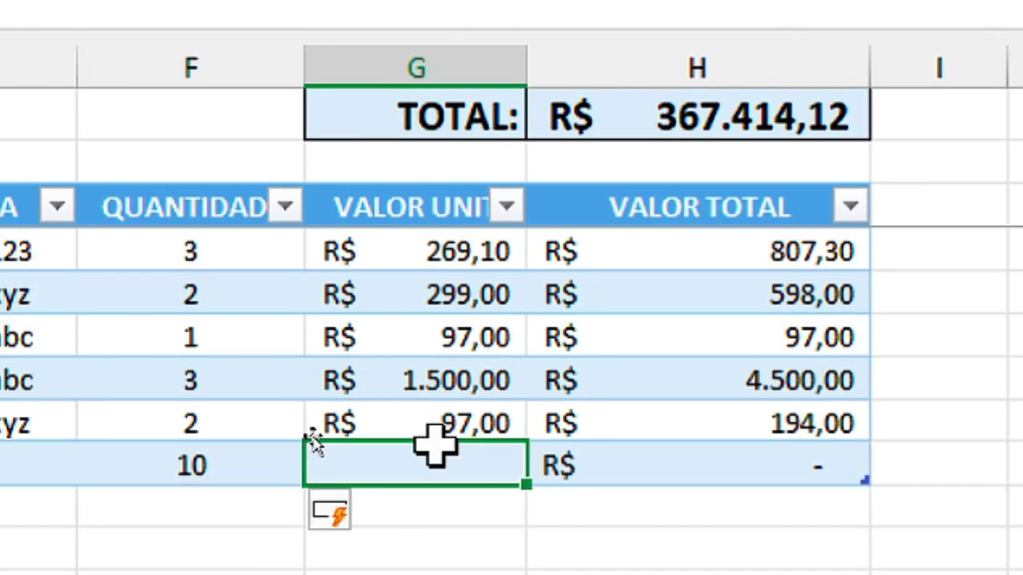
Step: Enter 99,99 as the unit value of the new record with quantity 10
type("99,99")
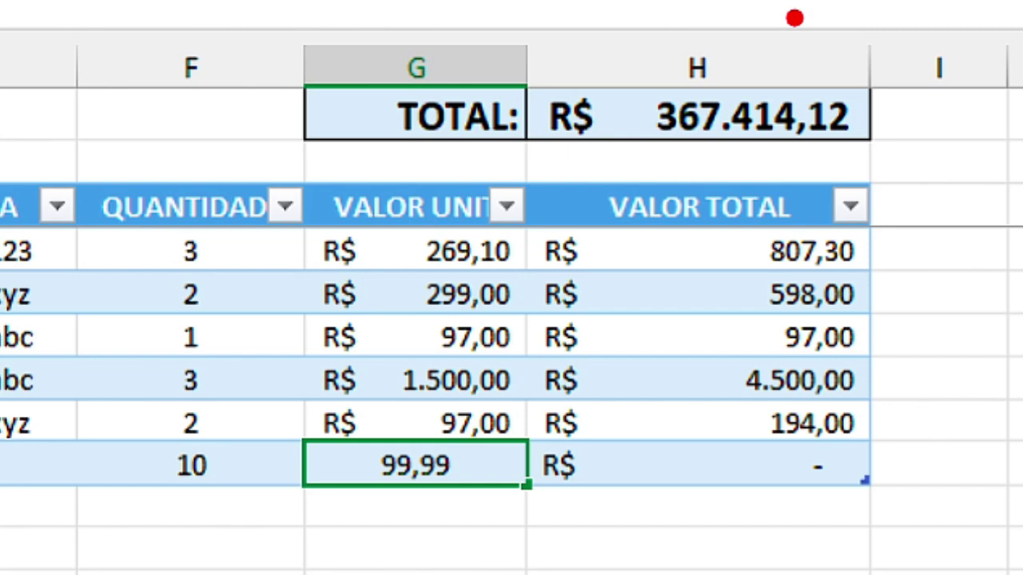
mouse_move(763, 16)
left_mouse_down()
mouse_move(940, 64)
mouse_move(895, 4)
mouse_move(618, 145)
left_mouse_up()
mouse_move(943, 188)
left_mouse_down()
mouse_move(987, 419)
mouse_move(903, 464)
left_mouse_up()
left_click_drag(914, 408, 970, 499)
key("Escape")
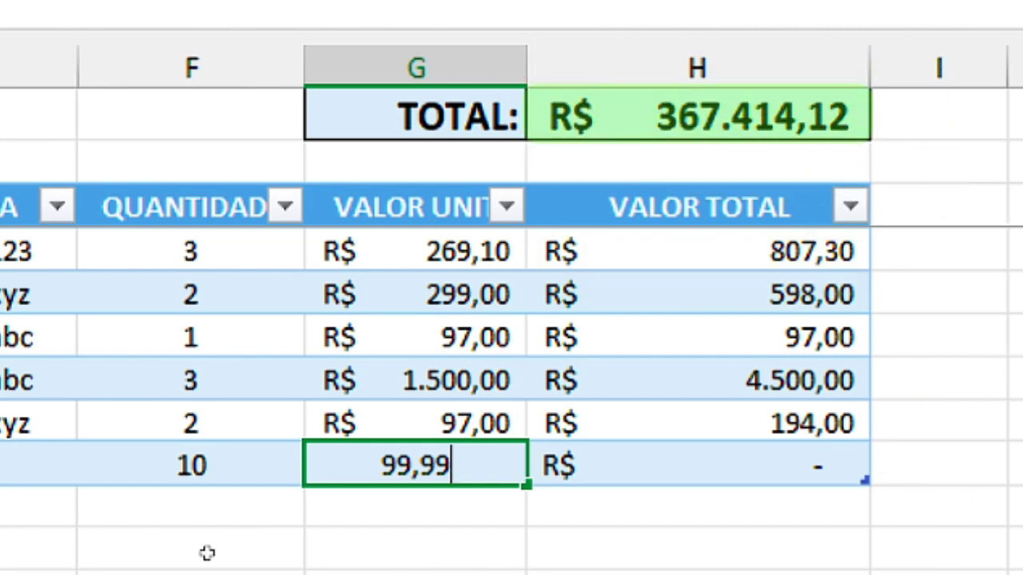
key("Return")
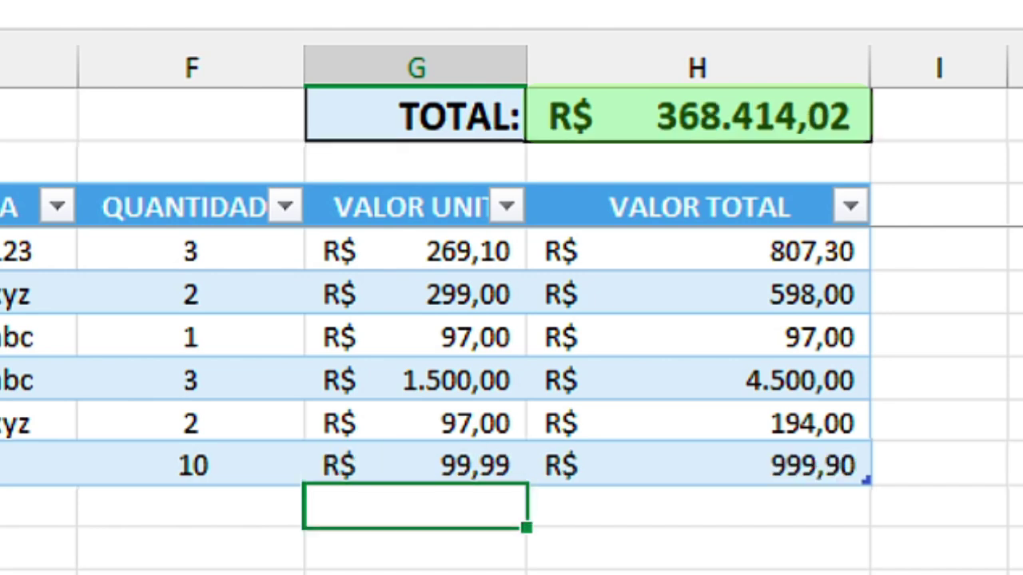
left_click_drag(630, 170, 991, 170)
left_click_drag(712, 542, 909, 499)
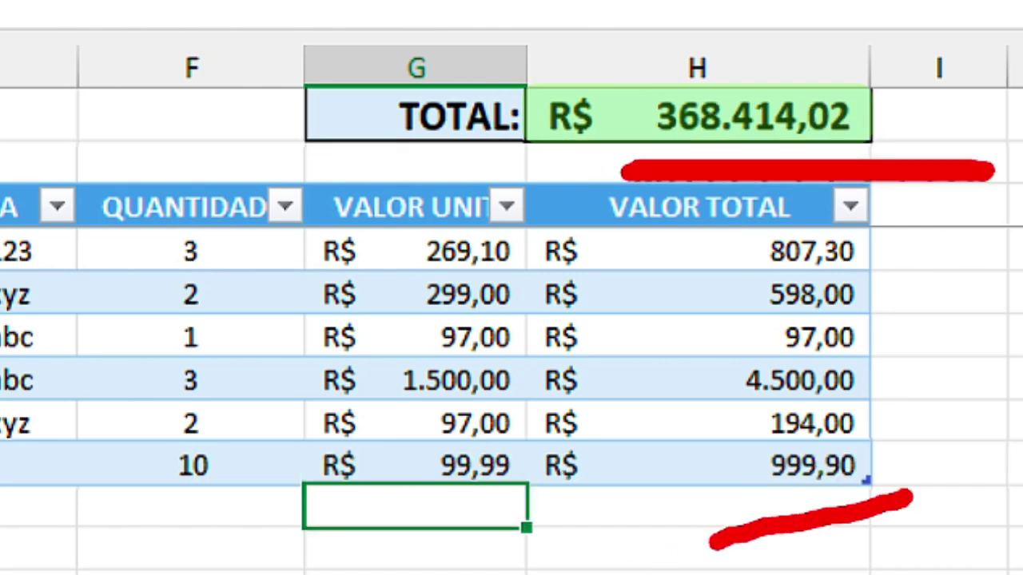
key("Escape")
Step: Add another record below the table with quantity 55 and unit value 123,32
left_click(247, 495)
type("5")
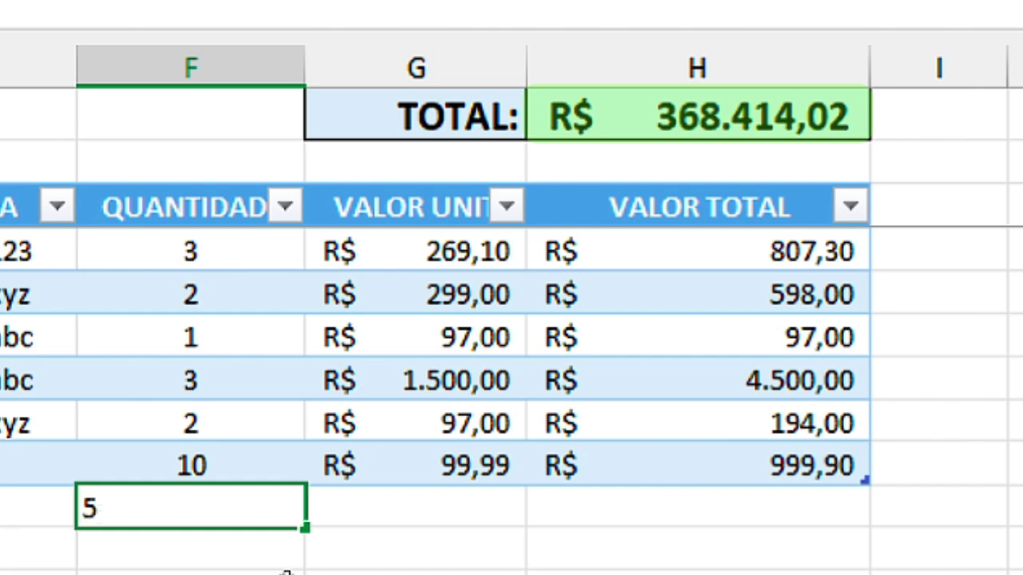
type("5")
key("Return")
left_click(336, 520)
type("123,32")
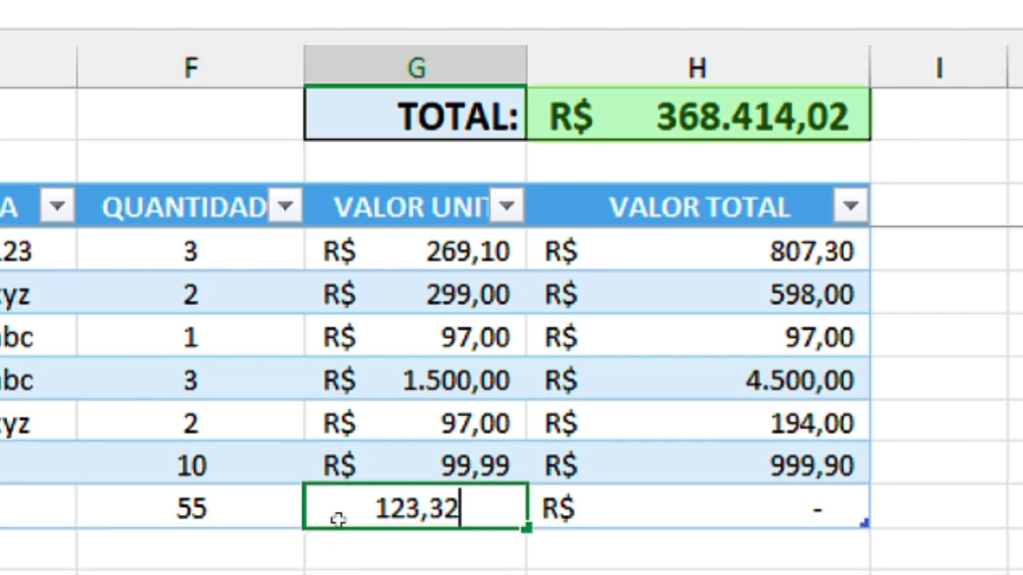
key("Return")
key("ctrl+2")
left_click_drag(655, 165, 931, 115)
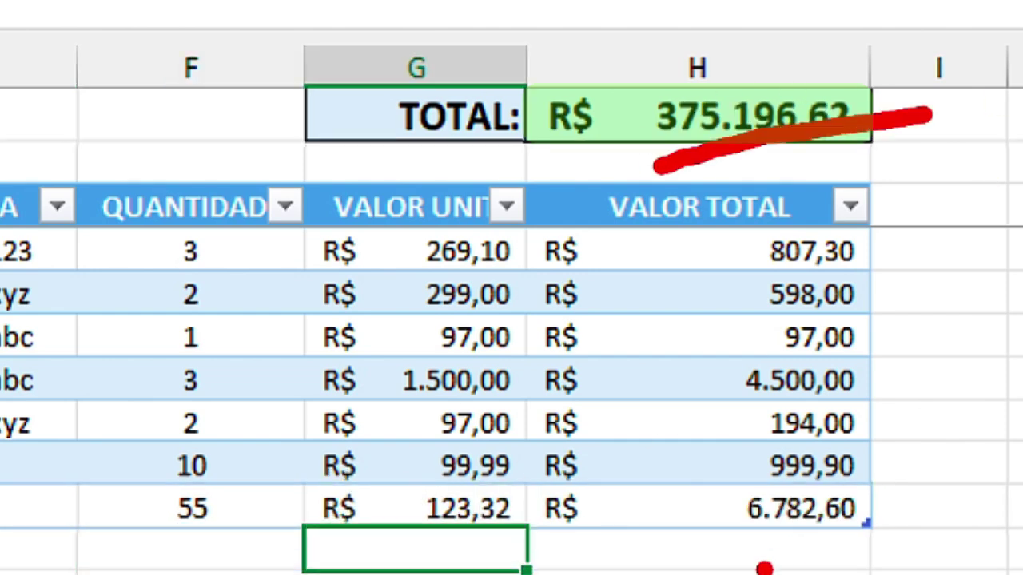
left_click_drag(764, 569, 1019, 492)
key("Escape")
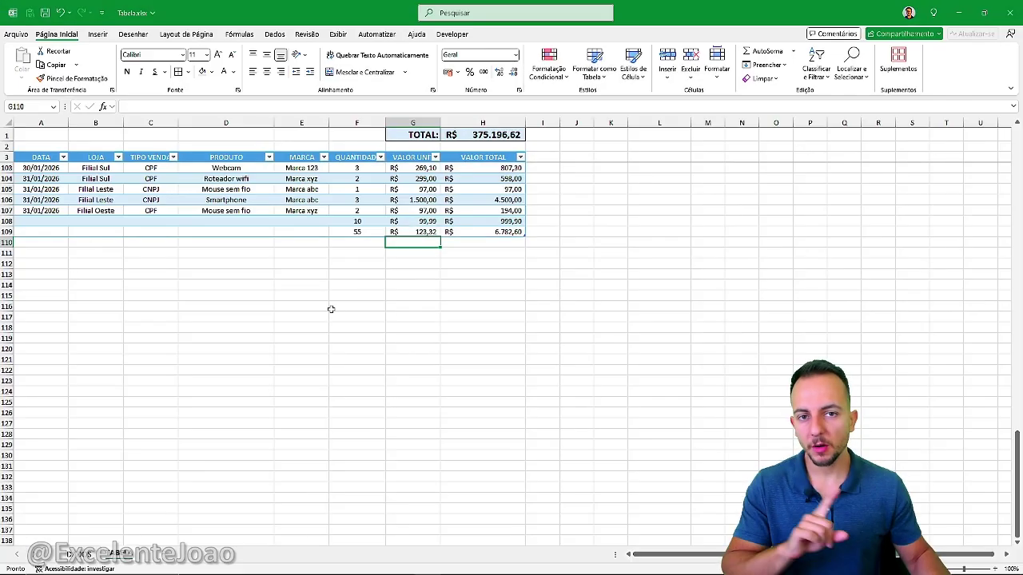
Step: On the sheet with the unformatted data range, add a record below the last row with quantity 10 and unit value 9.999
left_click(79, 553)
scroll(307, 316, "down", 16)
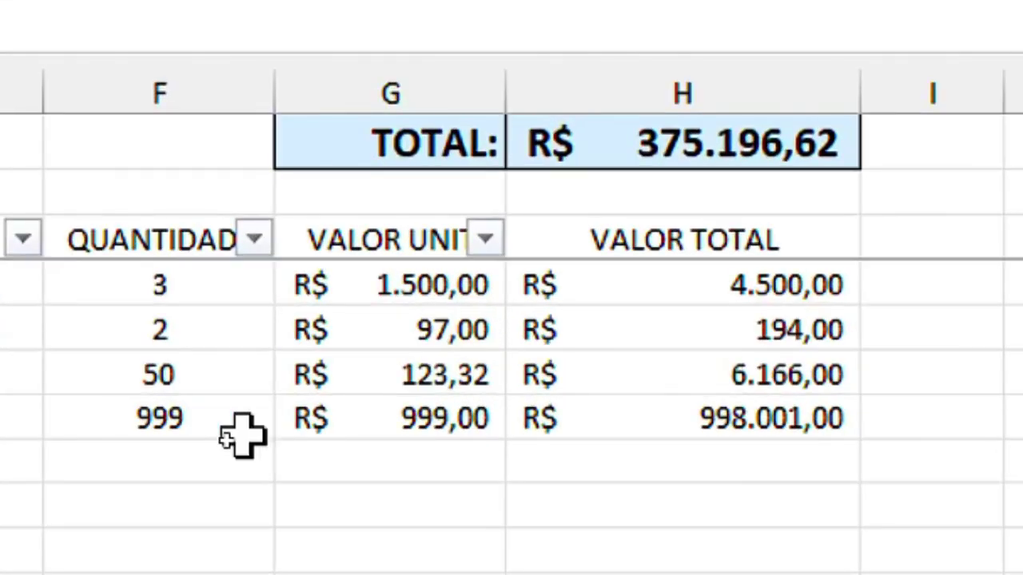
left_click(248, 457)
type("10")
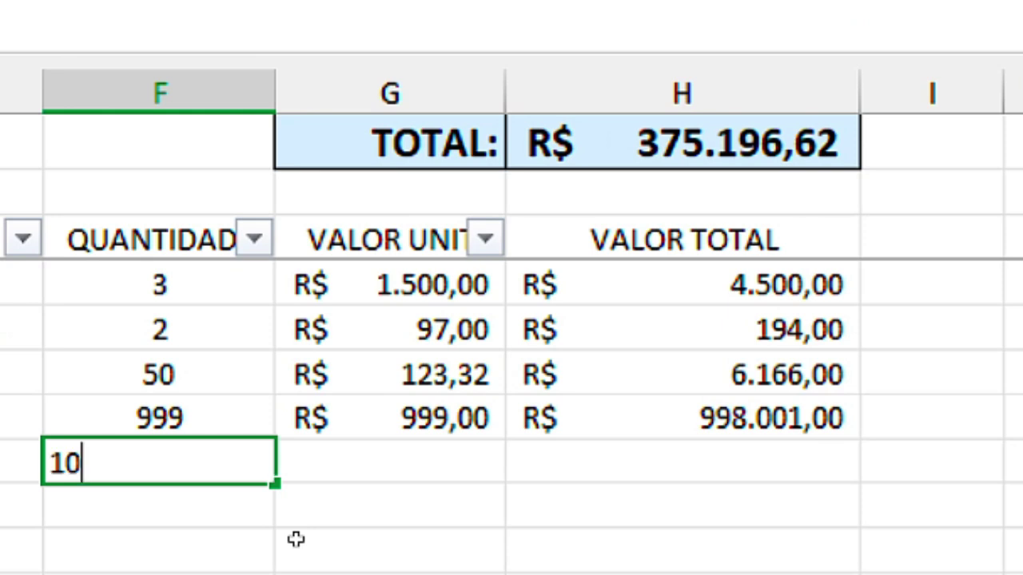
key("Return")
left_click(310, 448)
type("9")
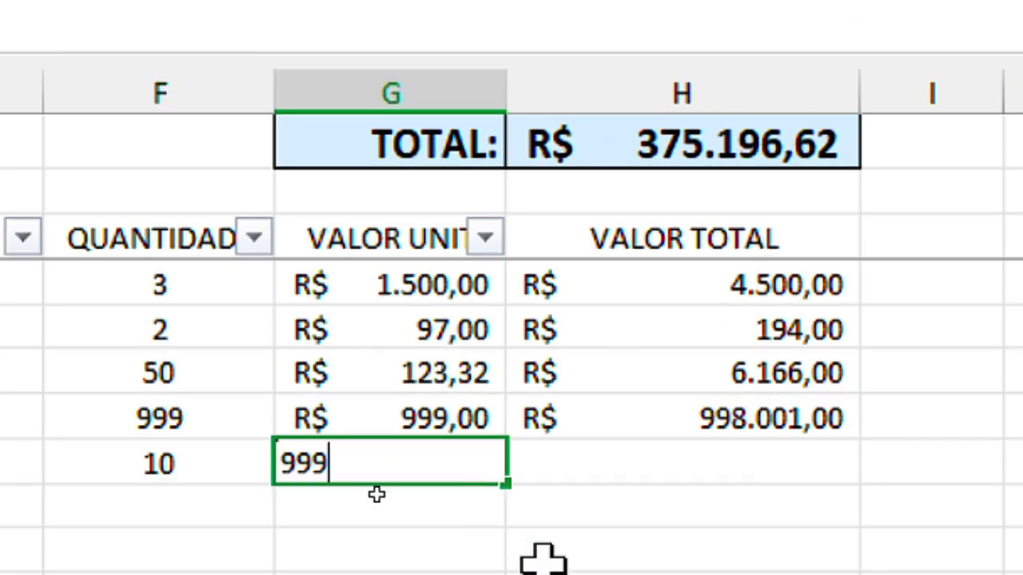
type(".999")
key("Return")
mouse_move(703, 489)
left_mouse_down()
mouse_move(948, 480)
mouse_move(876, 521)
left_mouse_up()
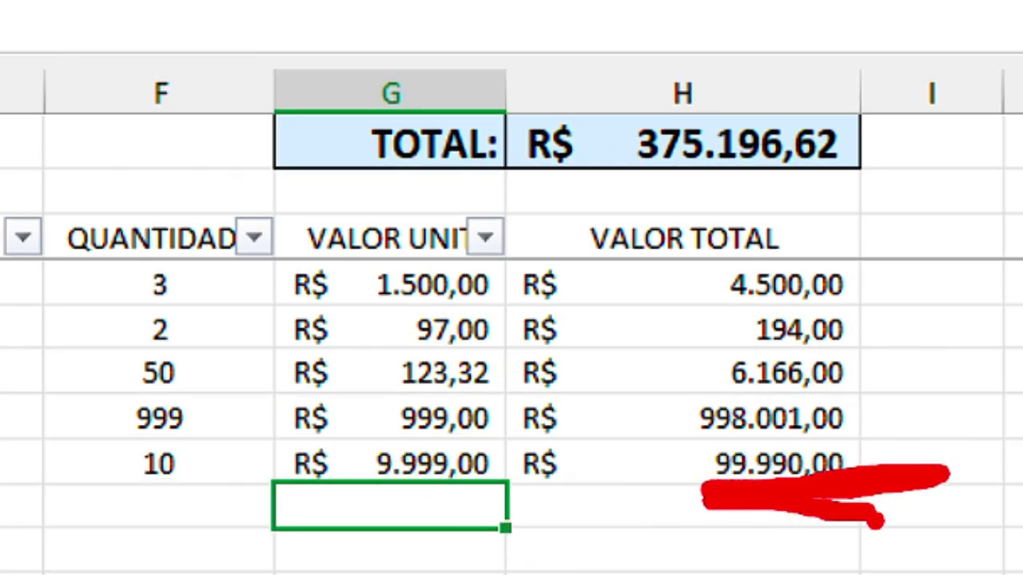
left_click_drag(686, 209, 877, 182)
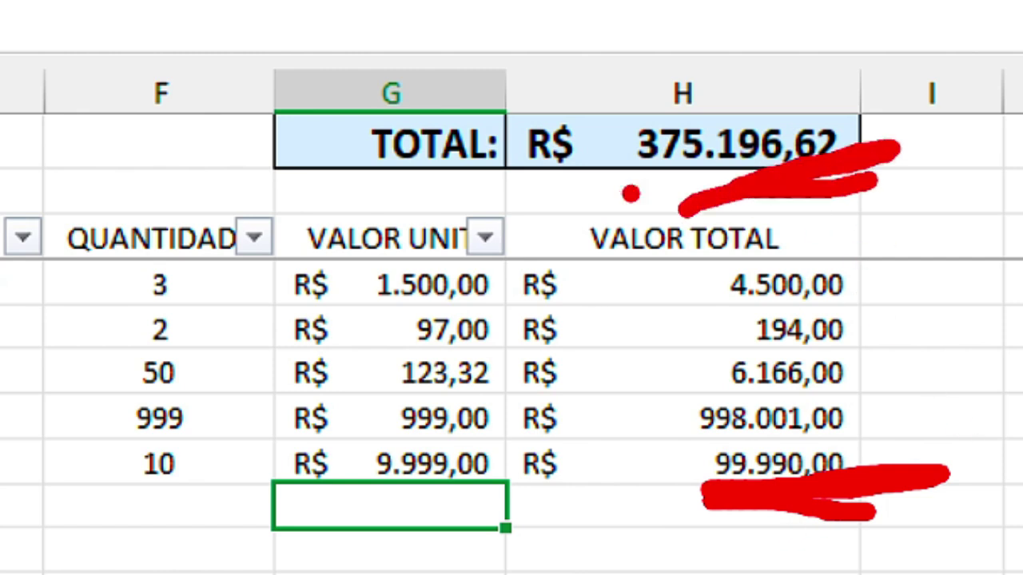
left_click_drag(835, 432, 695, 502)
mouse_move(907, 468)
left_mouse_down()
mouse_move(929, 230)
mouse_move(890, 294)
left_mouse_up()
left_click_drag(889, 194, 1007, 194)
left_click_drag(859, 55, 956, 70)
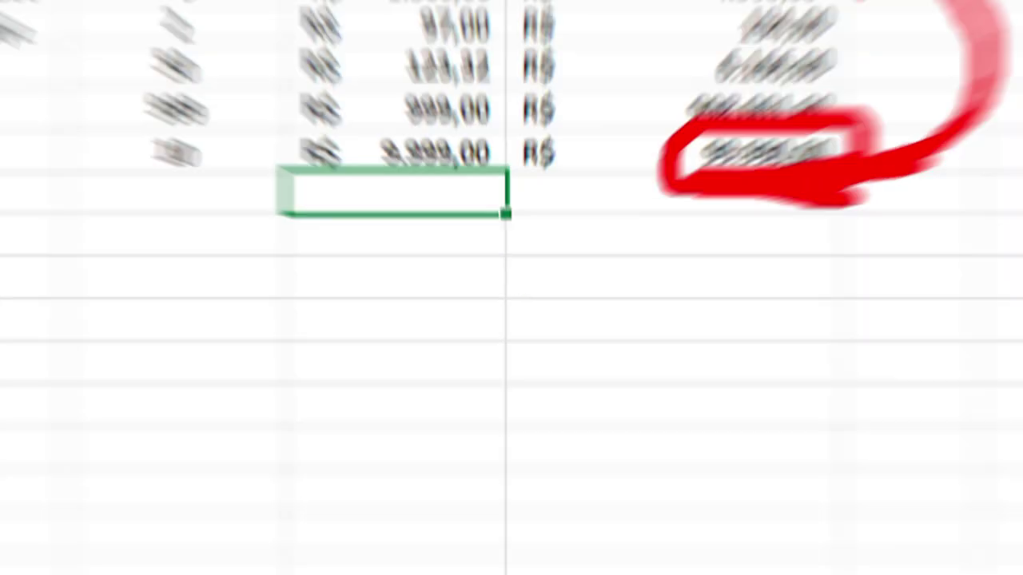
Step: Filter the formatted table to store Filial Sul and try the products Luminária, Monitor 4k and Mouse sem fio in turn
scroll(653, 232, "up", 20)
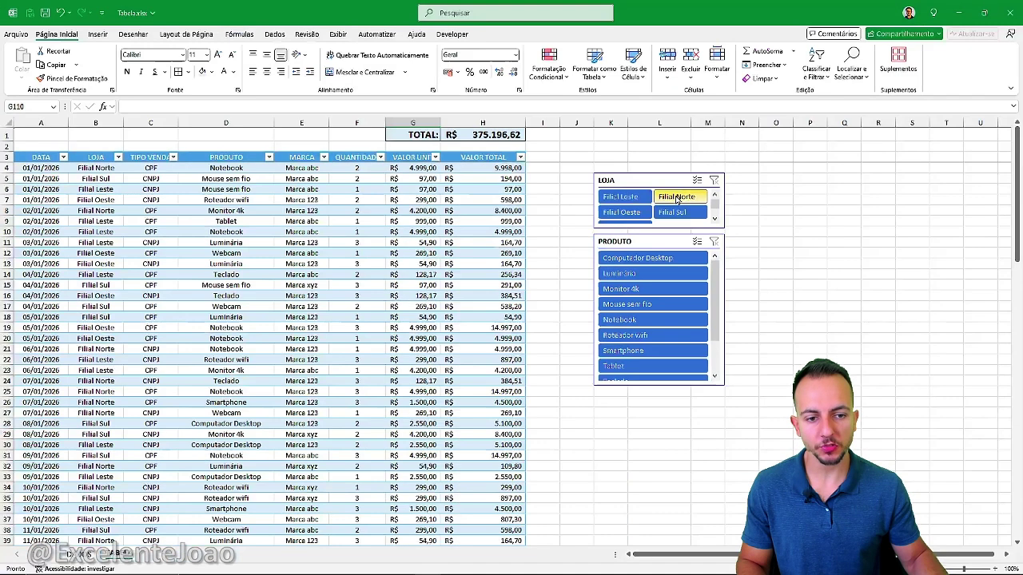
left_click(518, 240)
left_click(679, 212)
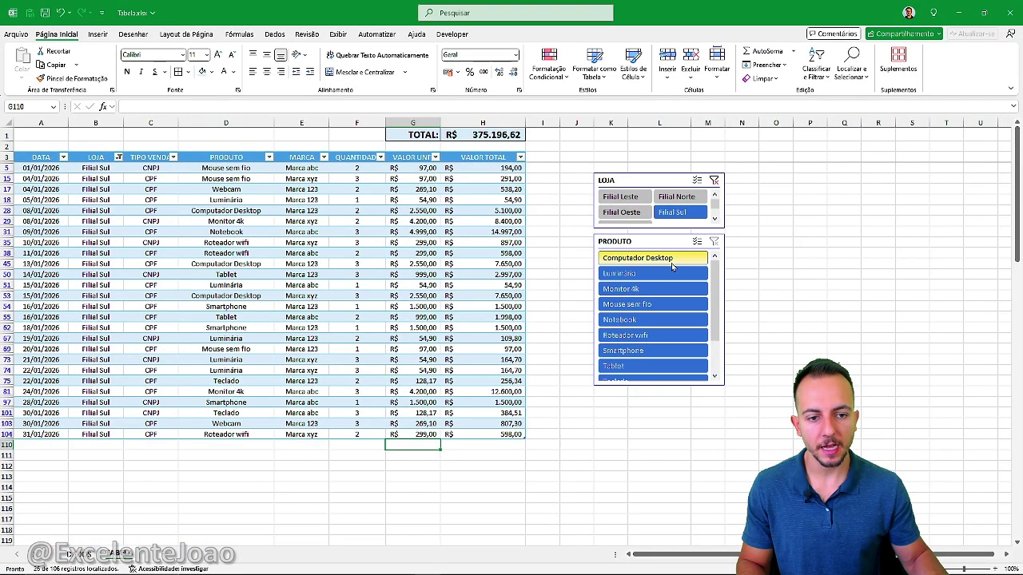
left_click(679, 273)
left_click(679, 289)
left_click(679, 303)
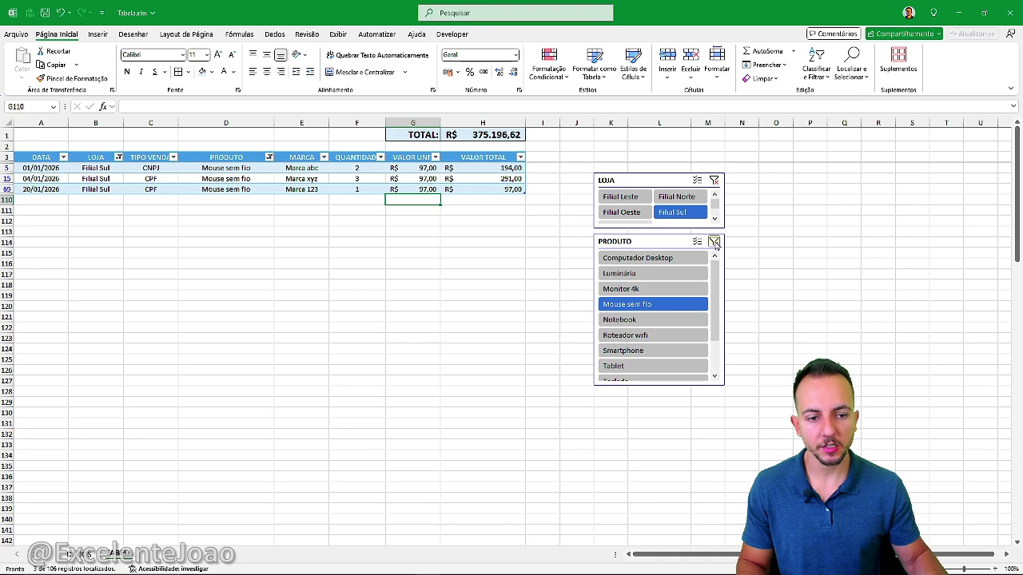
Step: Clear the PRODUTO filter and try other branches such as Filial Leste in the LOJA slicer, clearing it at the end
left_click(715, 242)
left_click(625, 197)
left_click(625, 212)
left_click(680, 198)
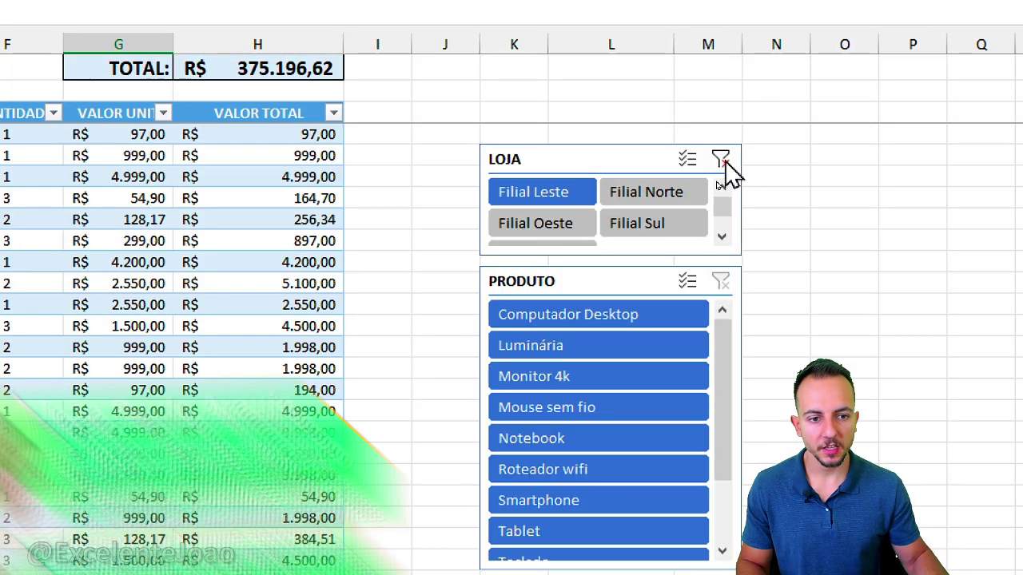
left_click(721, 160)
Step: Filter the table to store Filial Sul and the products Computador Desktop, Luminária and Monitor 4k together
left_click(667, 220)
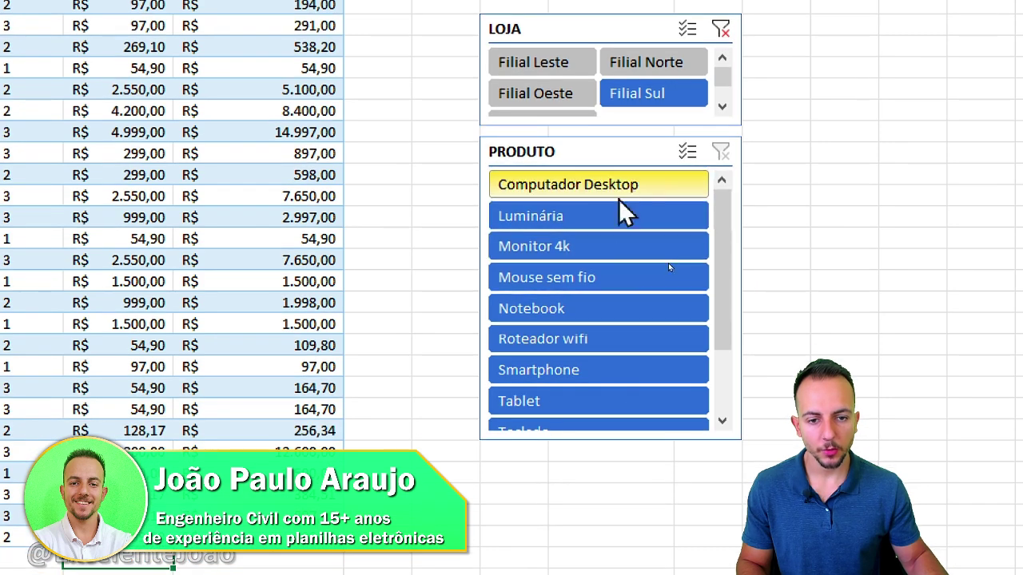
left_click(607, 320)
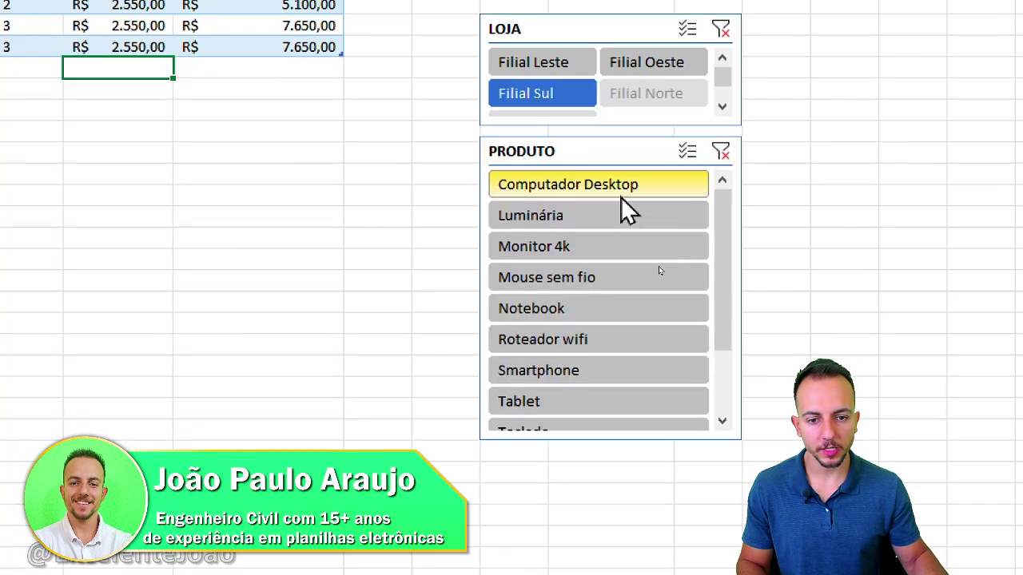
left_click(587, 214, "ctrl")
left_click(567, 250, "ctrl")
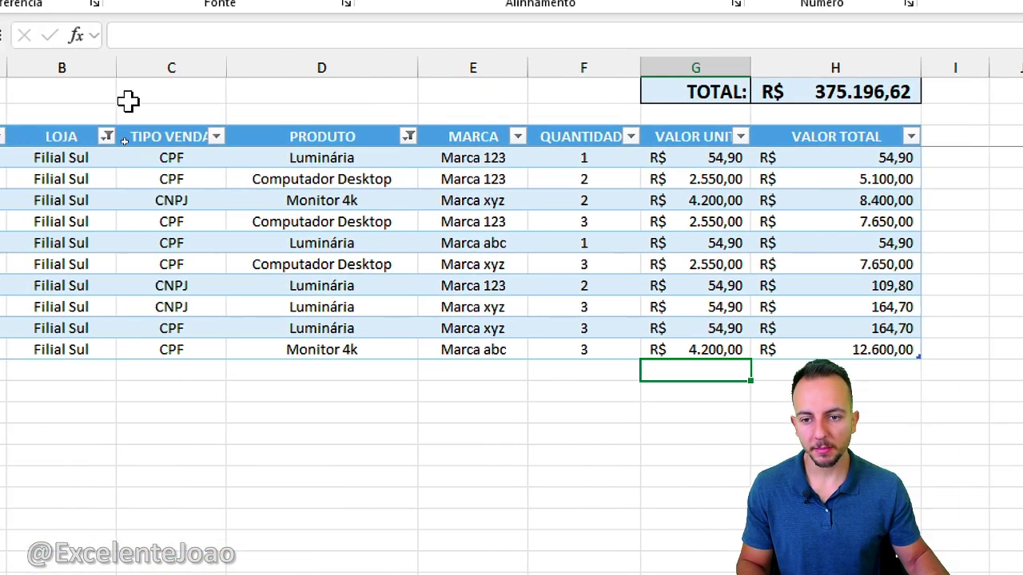
key("ctrl+2")
left_click_drag(13, 104, 116, 386)
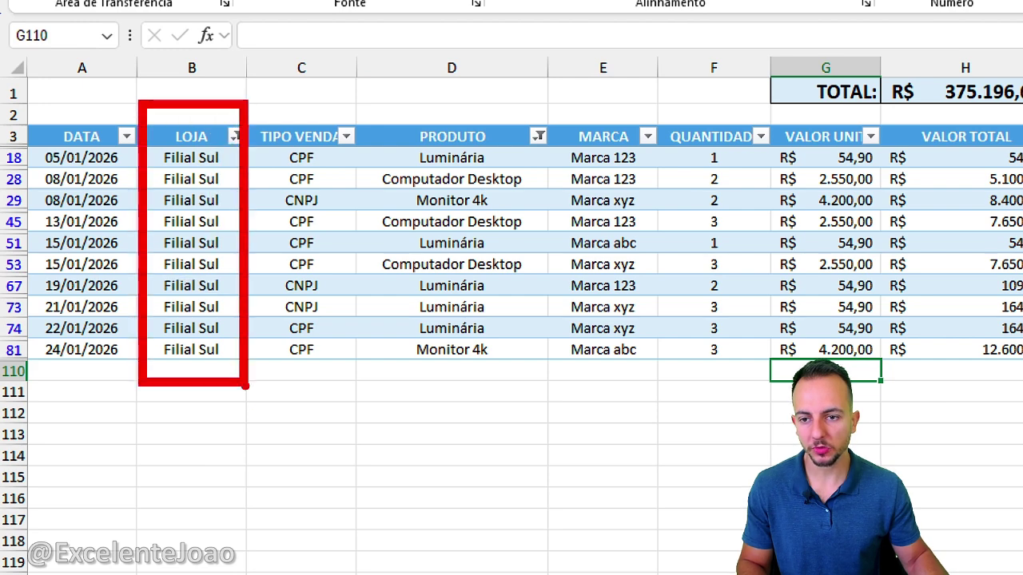
left_click_drag(494, 158, 547, 126)
left_click_drag(369, 170, 319, 169)
left_click_drag(489, 197, 569, 223)
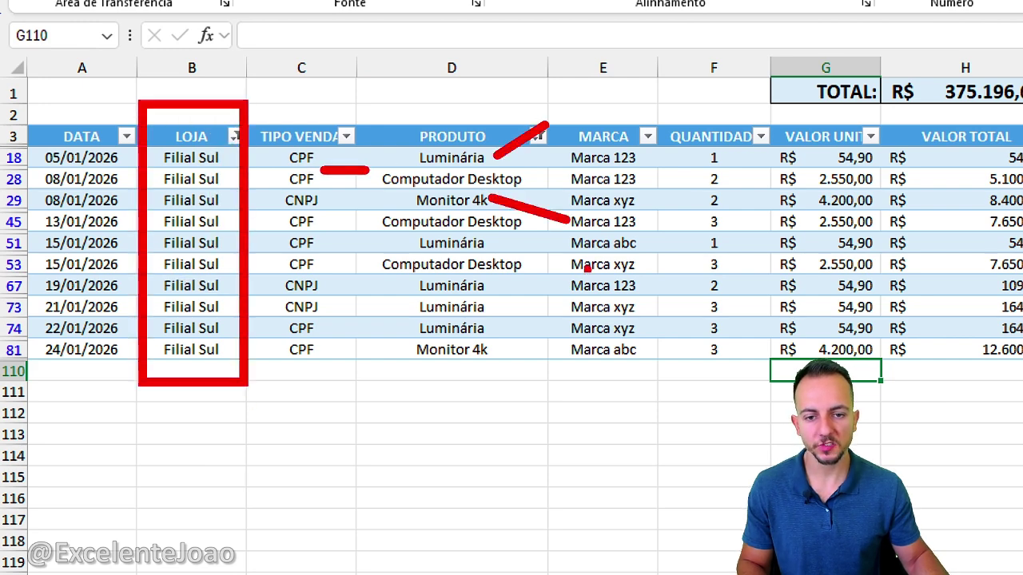
key("Escape")
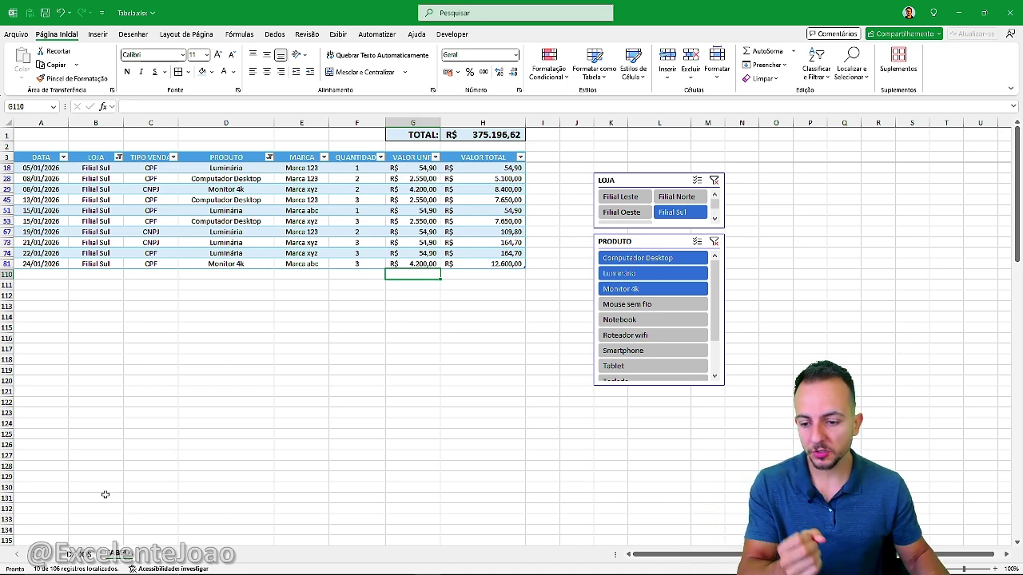
Step: Open the DADOS sheet and review its raw sales records from the header down to the last row
left_click(87, 554)
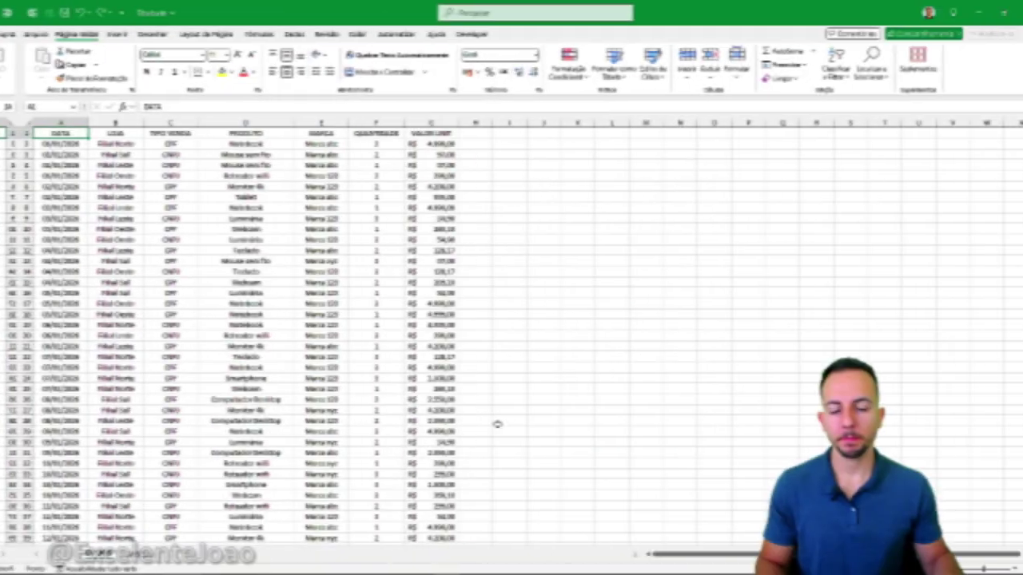
scroll(477, 424, "down", 20)
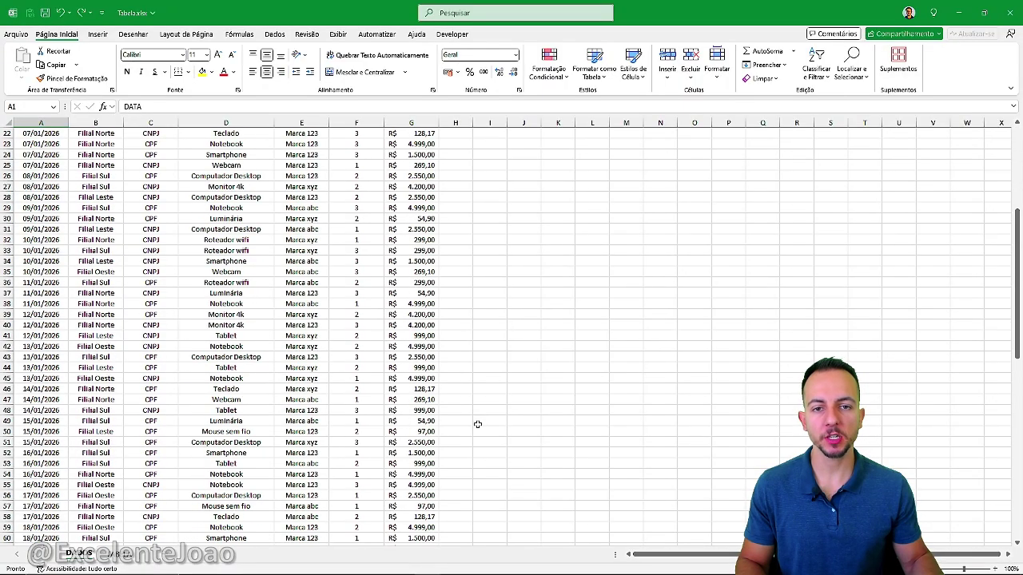
scroll(246, 378, "down", 4)
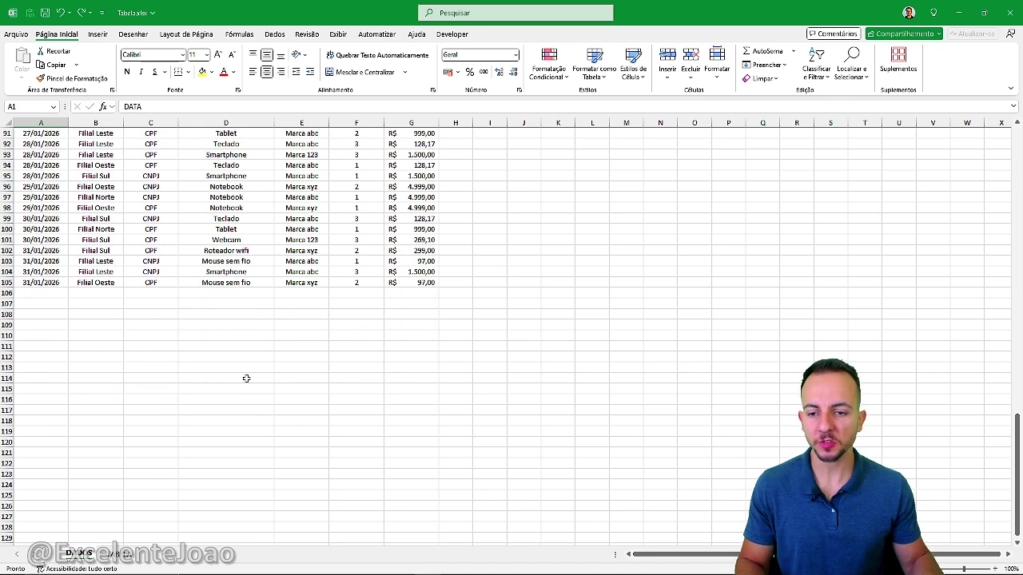
scroll(248, 368, "up", 20)
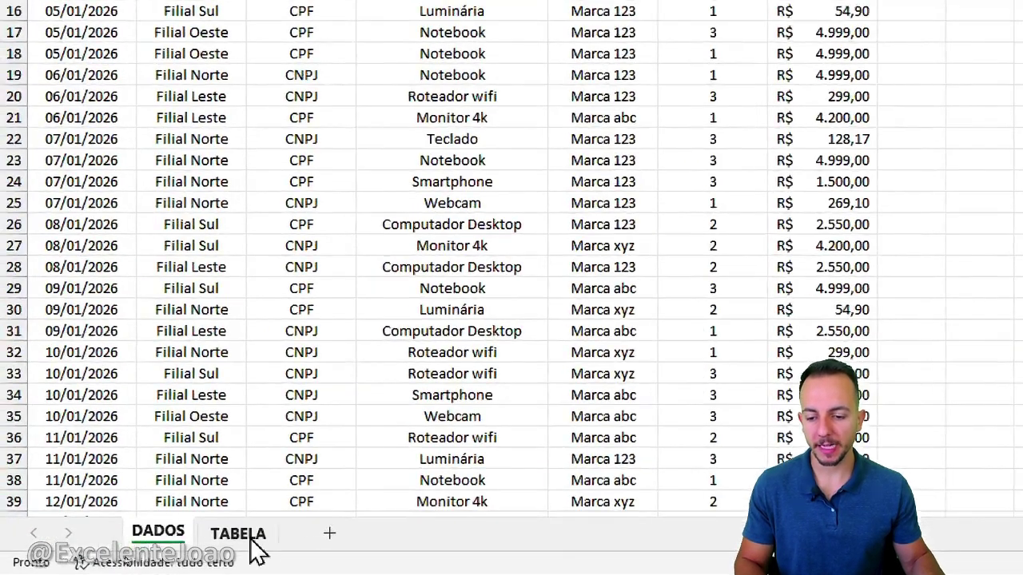
Step: Open the TABELA sheet and look over the extent of its unformatted sales data
left_click(148, 555)
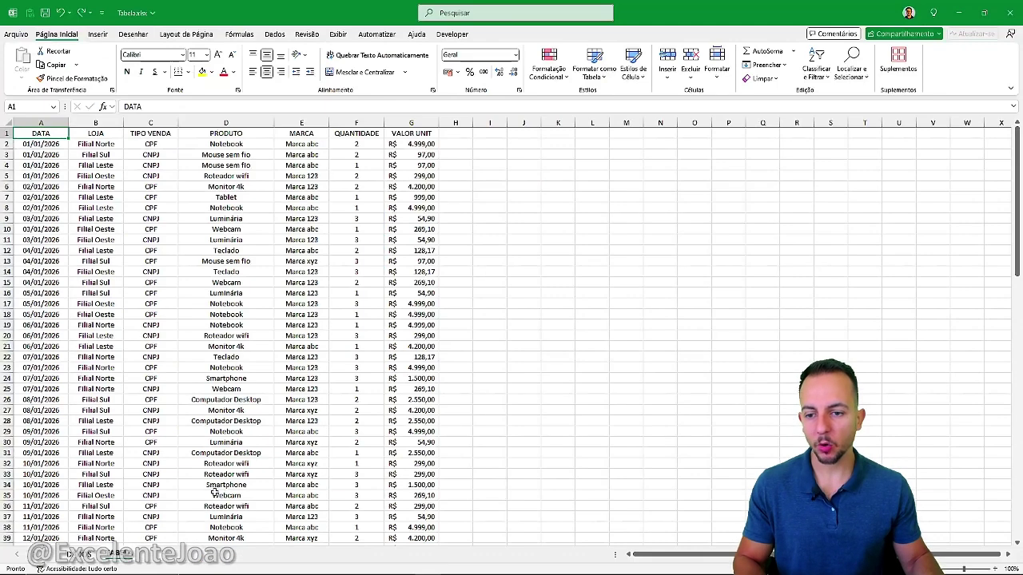
scroll(447, 264, "down", 20)
scroll(224, 418, "down", 10)
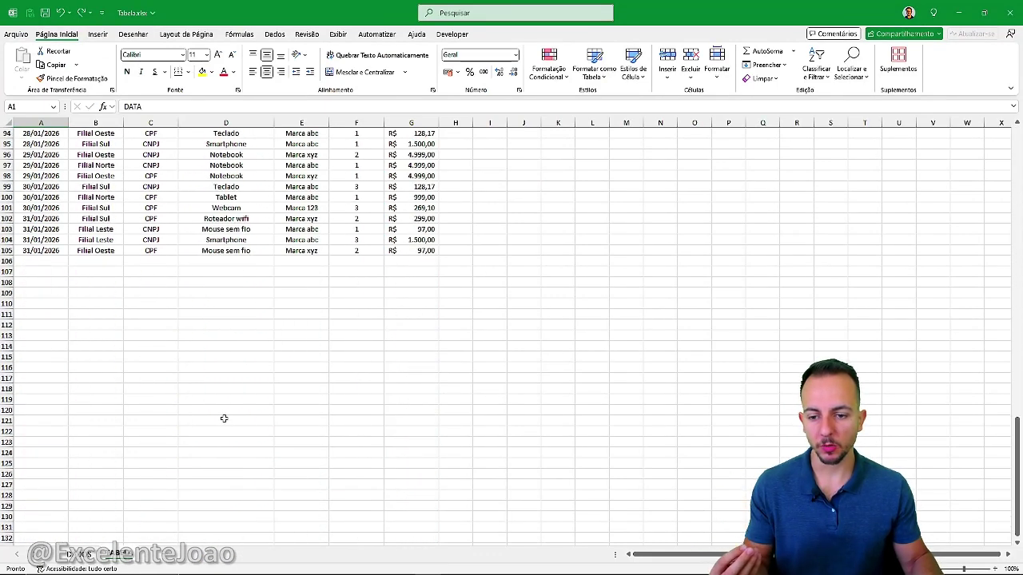
scroll(224, 418, "up", 20)
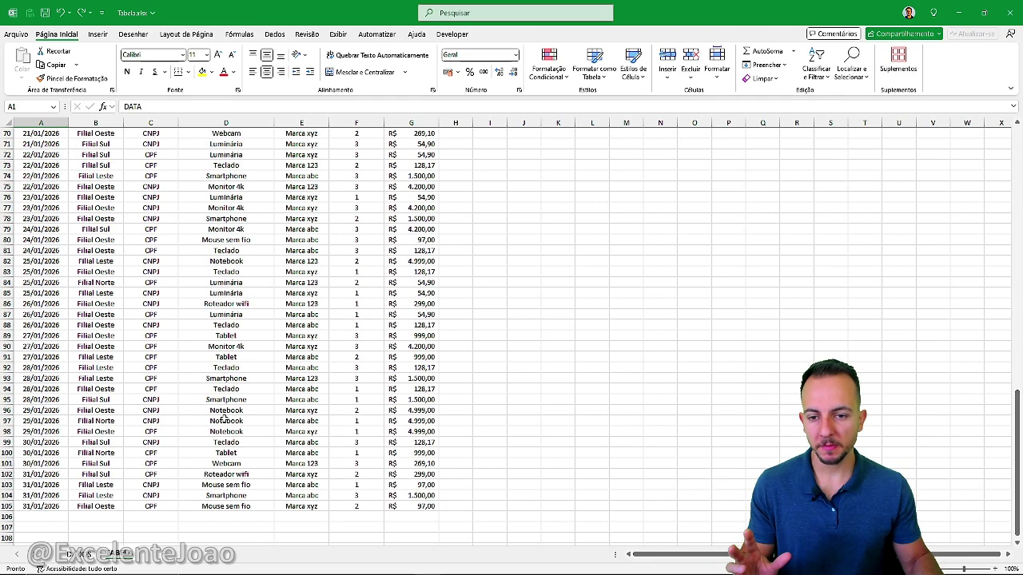
scroll(224, 418, "up", 2)
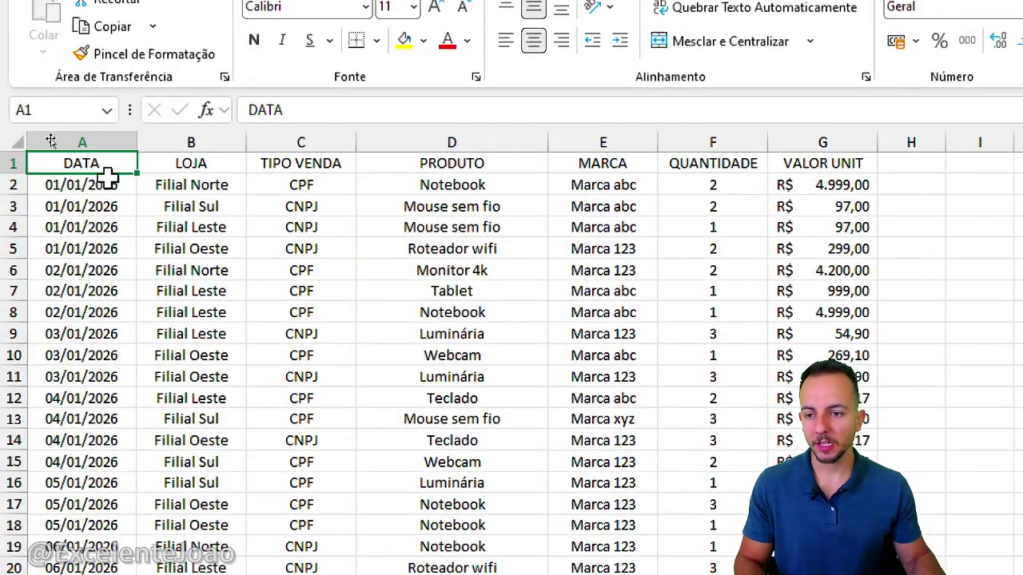
Step: Look over the sales data column by column, from DATA across to VALOR UNIT
left_click(82, 141)
left_click(191, 141)
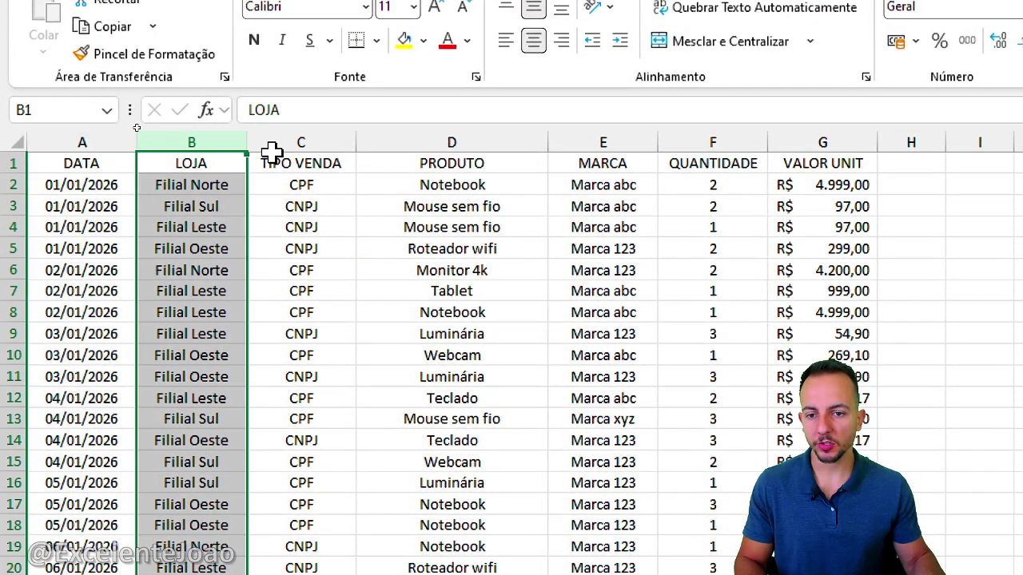
left_click(296, 141)
left_click(435, 136)
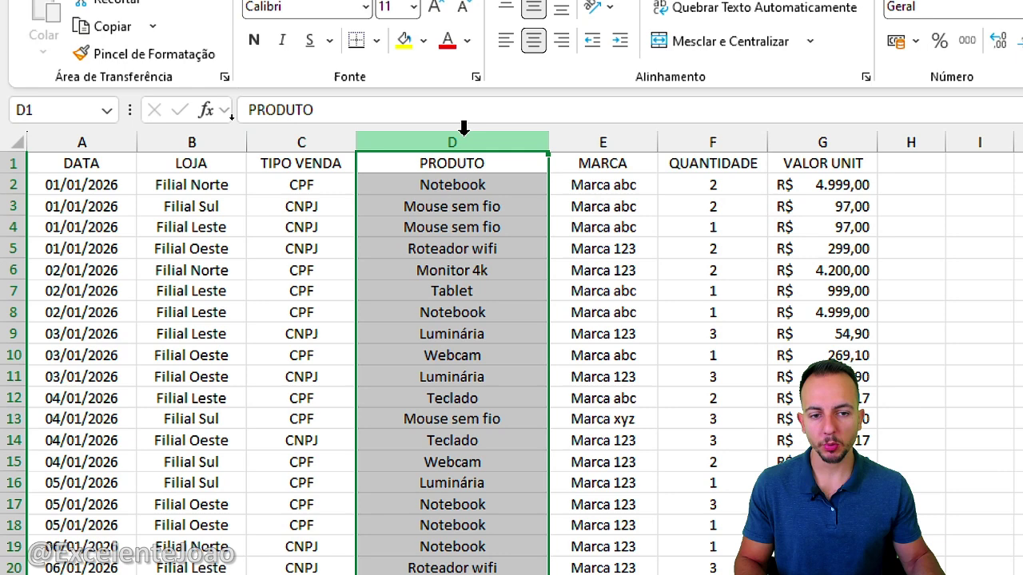
left_click(600, 136)
left_click(698, 135)
left_click(818, 134)
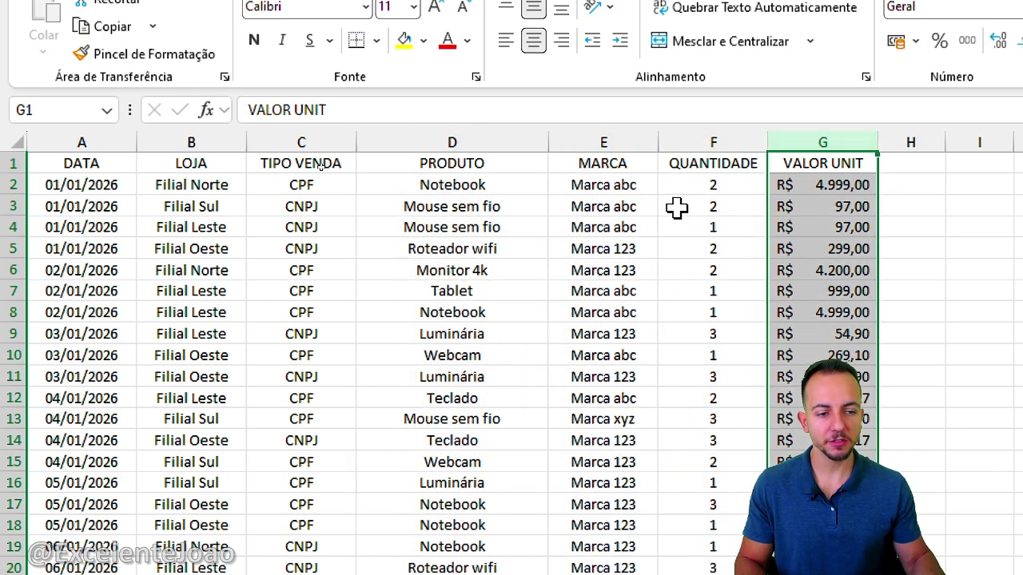
left_click(57, 162)
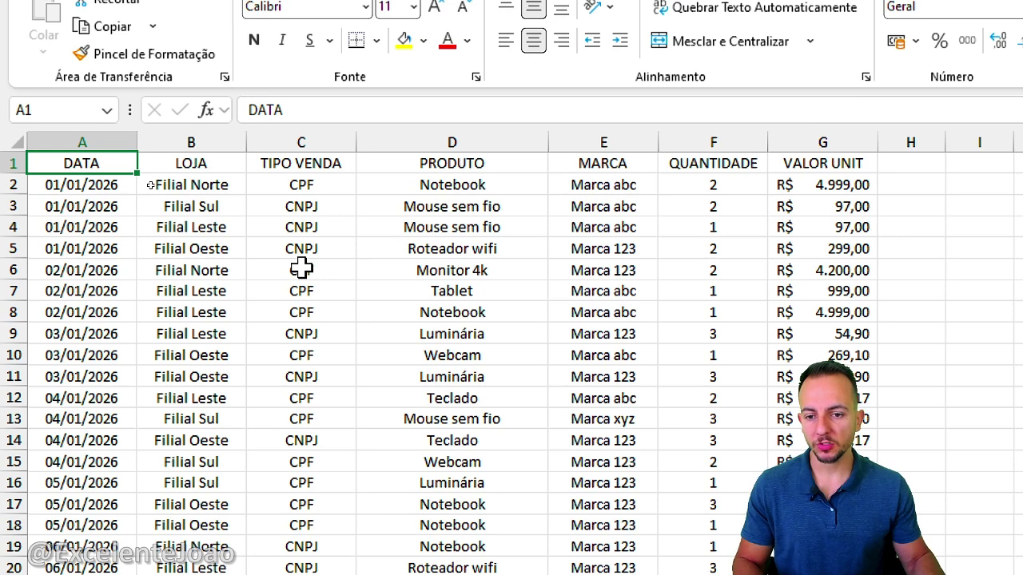
Step: Select cell C7 inside the sales data and start inserting a table over the surrounding range
left_click(290, 288)
key("ctrl+2")
mouse_move(327, 251)
left_mouse_down()
mouse_move(257, 262)
mouse_move(276, 245)
left_mouse_up()
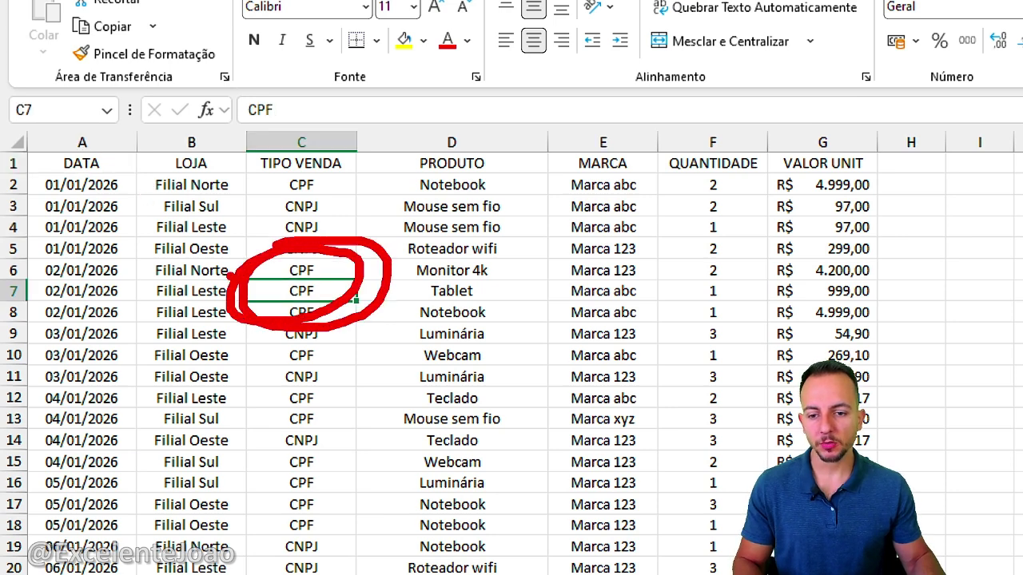
key("Escape")
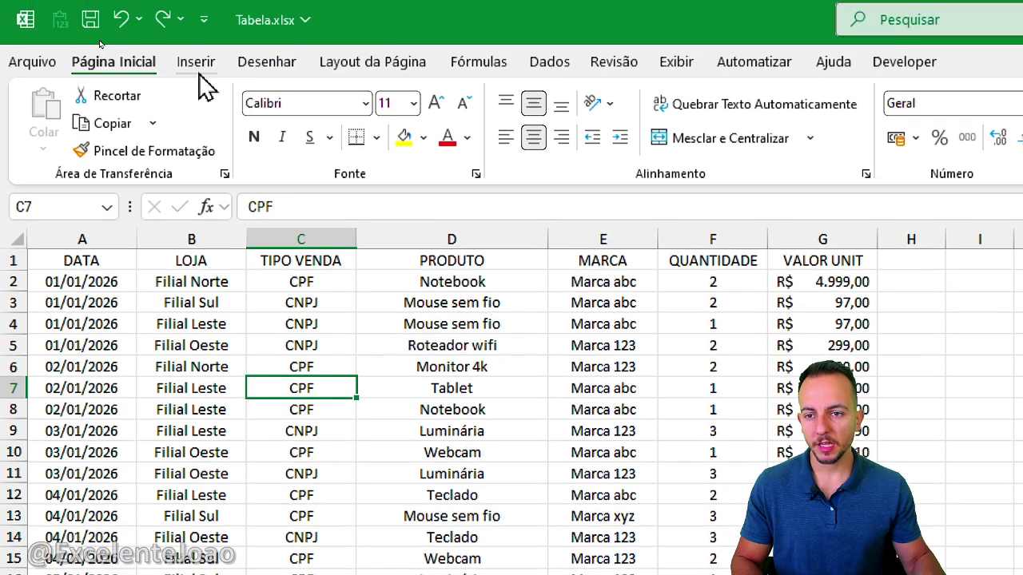
left_click(203, 72)
key("ctrl+2")
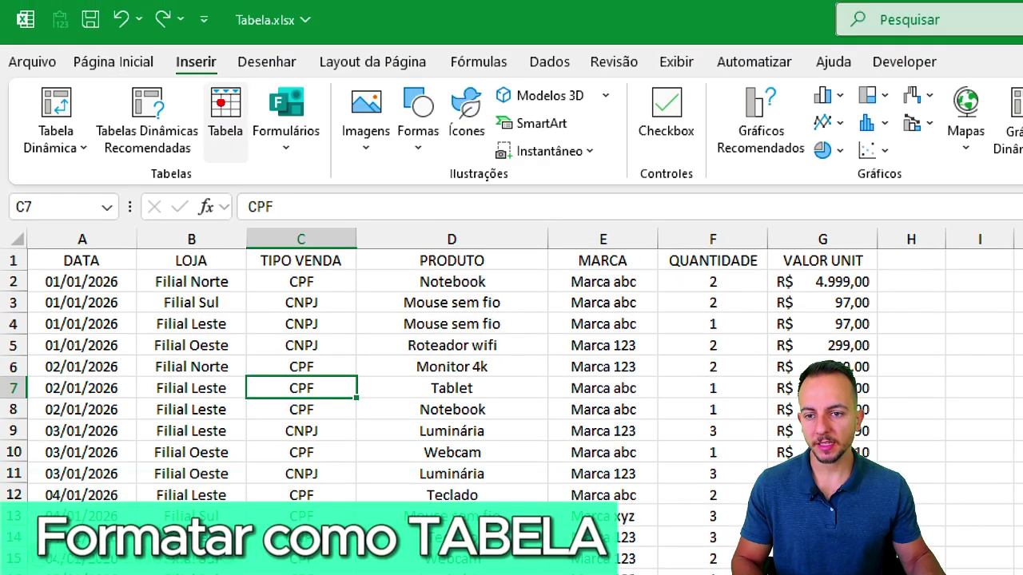
mouse_move(168, 44)
left_mouse_down()
mouse_move(234, 140)
mouse_move(268, 167)
mouse_move(304, 242)
left_mouse_up()
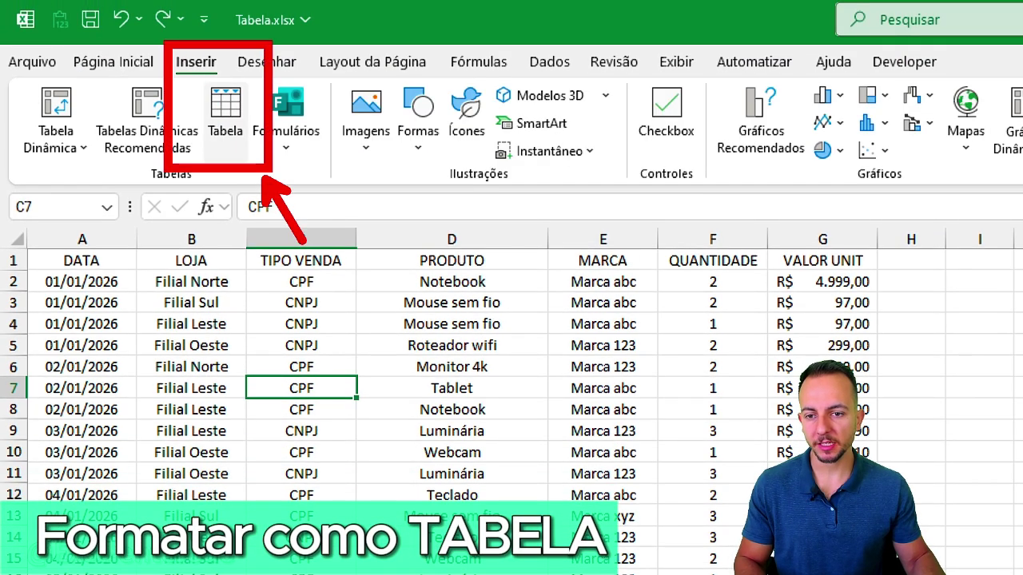
left_click_drag(242, 207, 266, 182)
left_click_drag(266, 183, 323, 152)
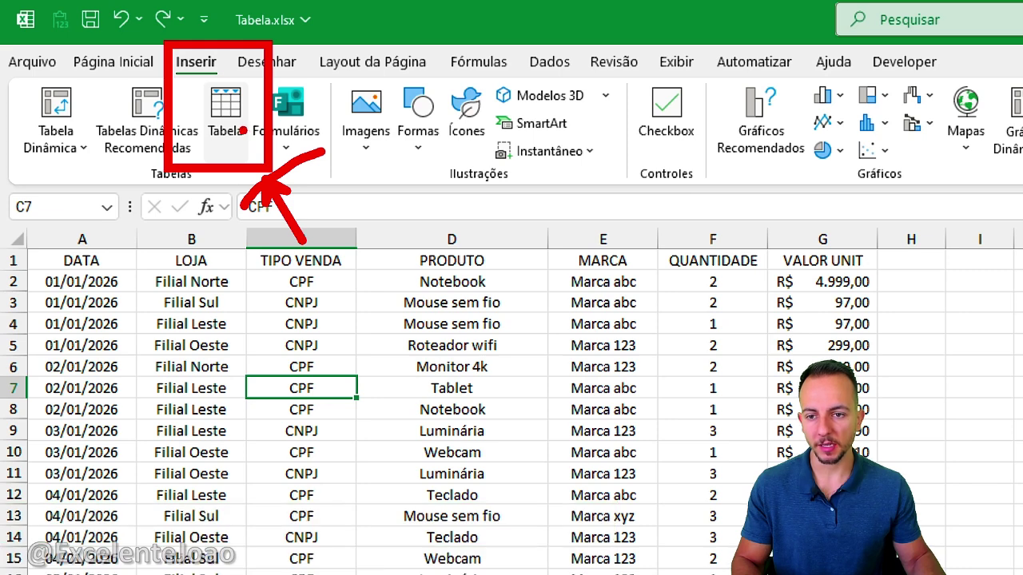
key("Escape")
left_click(230, 127)
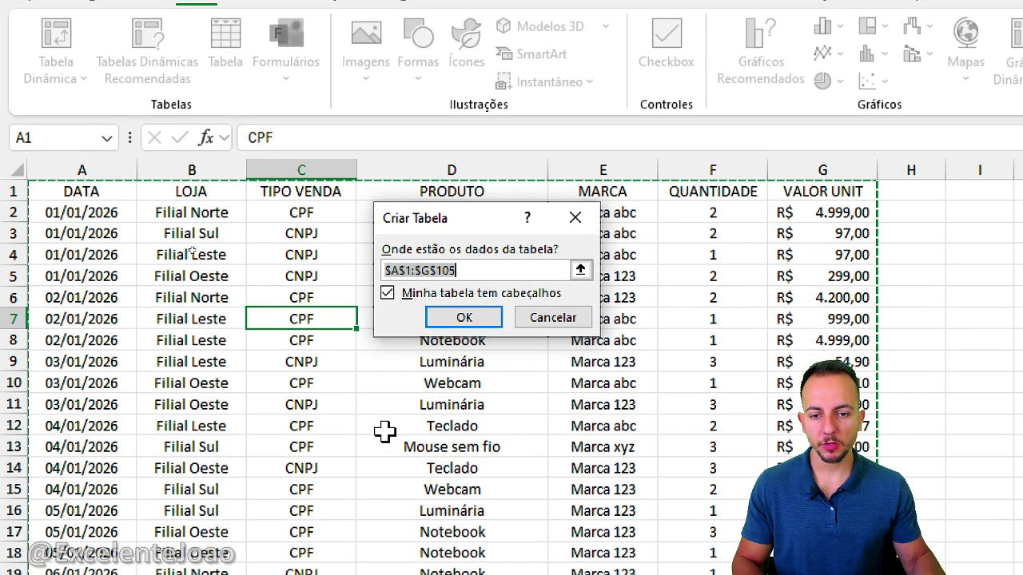
key("ctrl+2")
mouse_move(374, 199)
left_mouse_down()
mouse_move(511, 234)
mouse_move(599, 340)
left_mouse_up()
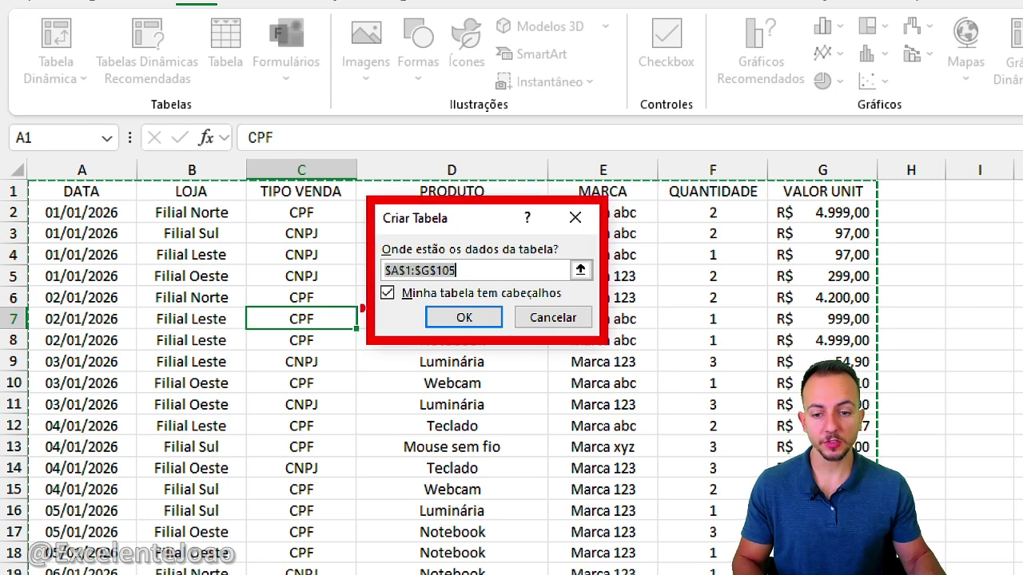
mouse_move(322, 232)
left_mouse_down()
mouse_move(64, 336)
mouse_move(312, 252)
left_mouse_up()
key("ctrl+z")
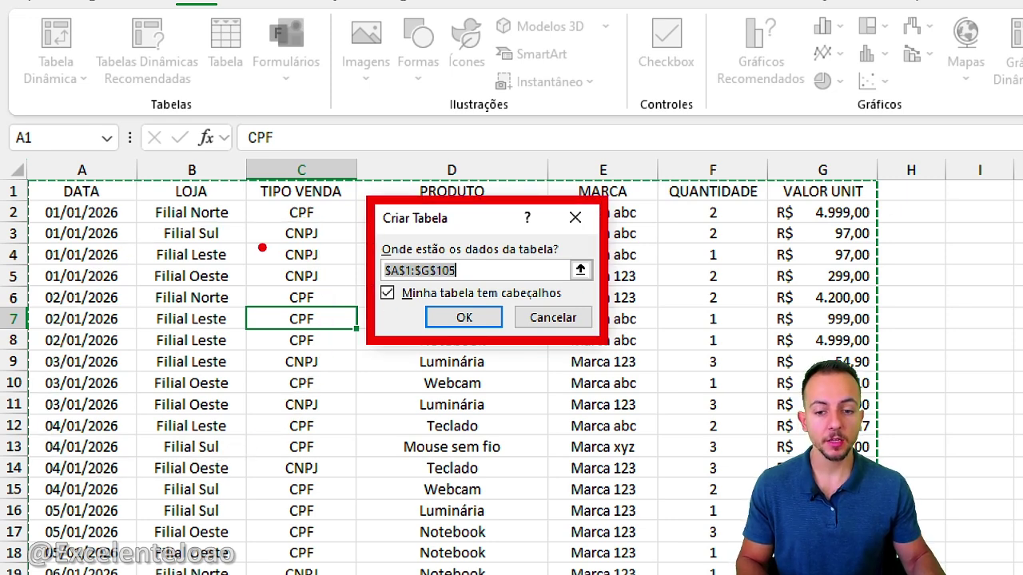
key("ctrl+z")
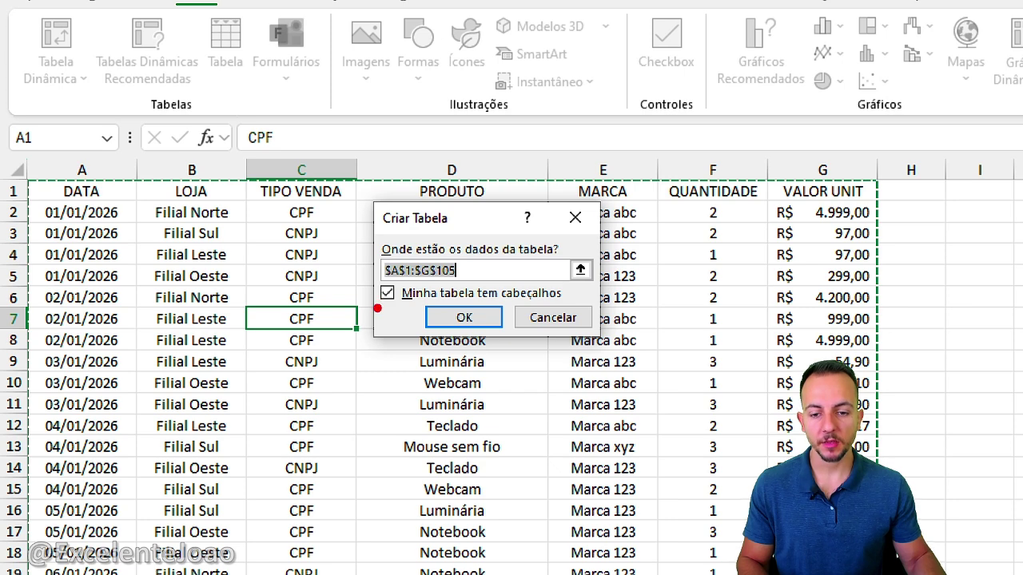
left_click_drag(377, 308, 601, 306)
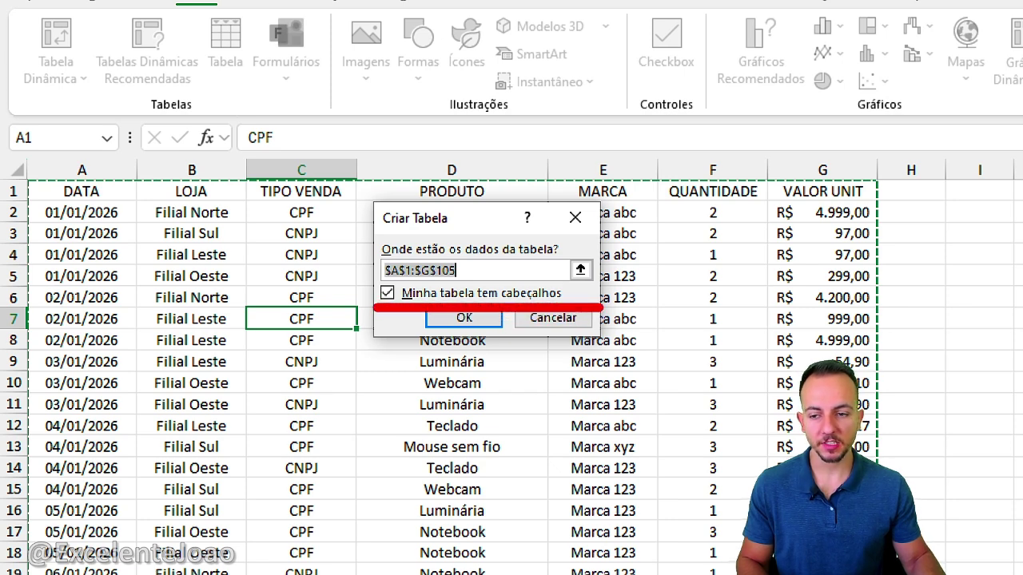
left_click_drag(113, 191, 142, 163)
left_click_drag(217, 188, 254, 156)
left_click_drag(342, 193, 380, 153)
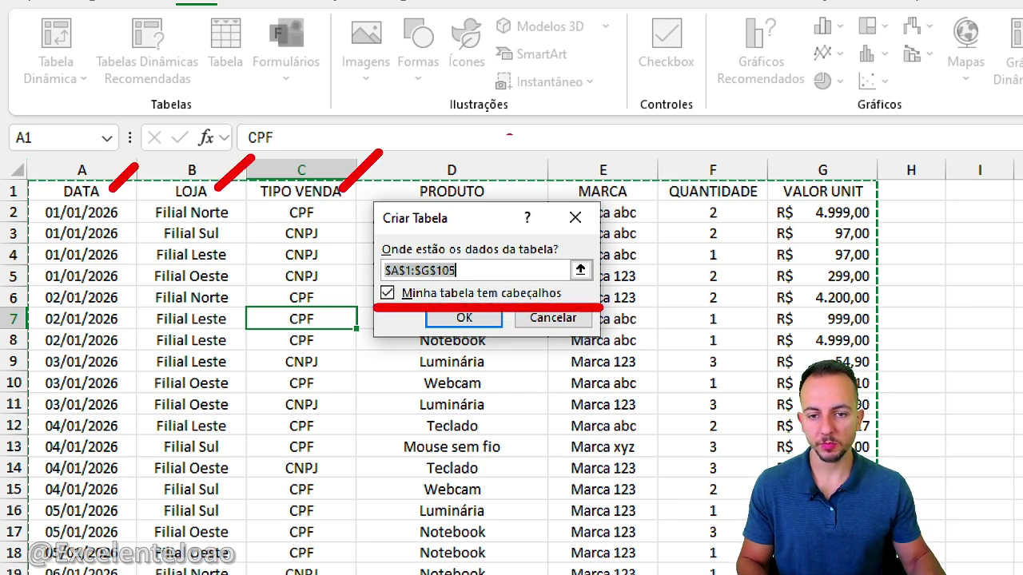
left_click_drag(499, 197, 526, 171)
key("Escape")
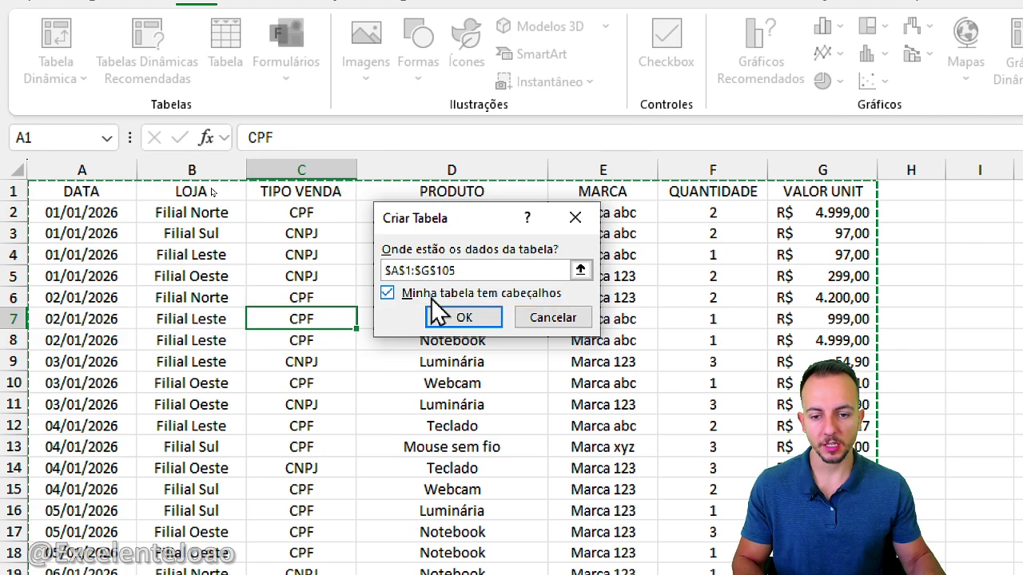
Step: Create the table from range $A$1:$G$105, with its first row used as headers
left_click(389, 293)
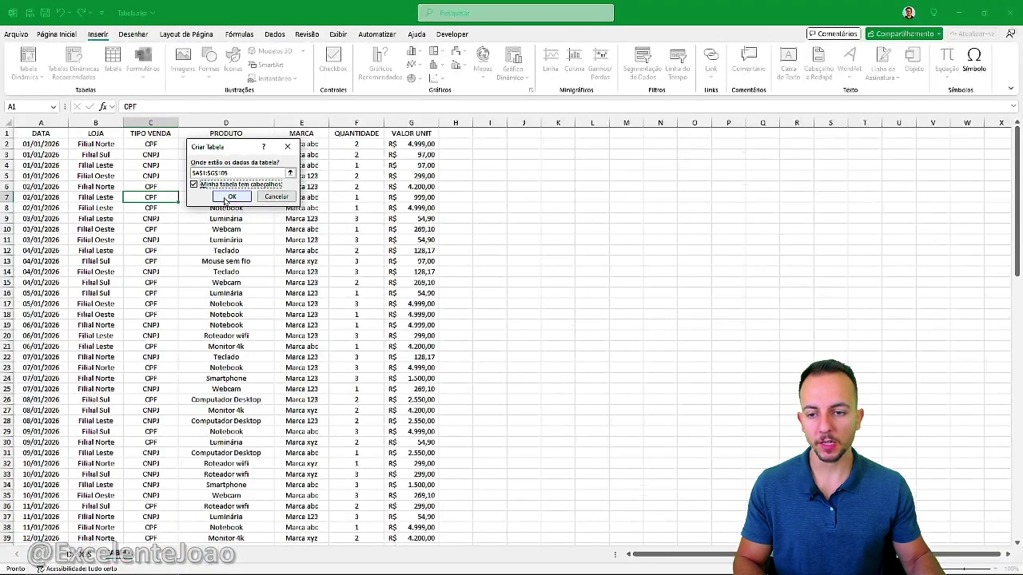
left_click(452, 318)
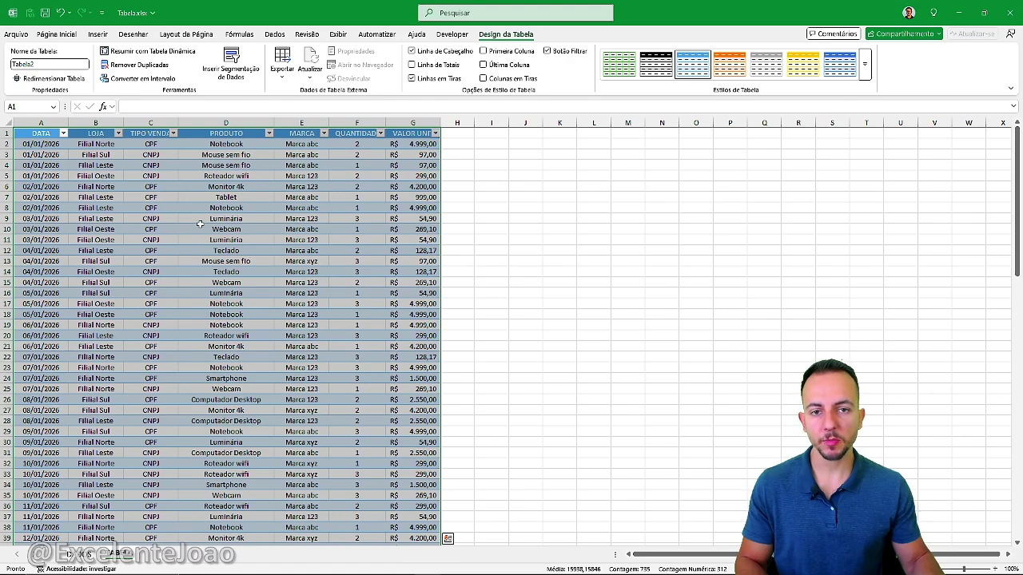
scroll(199, 224, "down", 18)
scroll(197, 225, "up", 18)
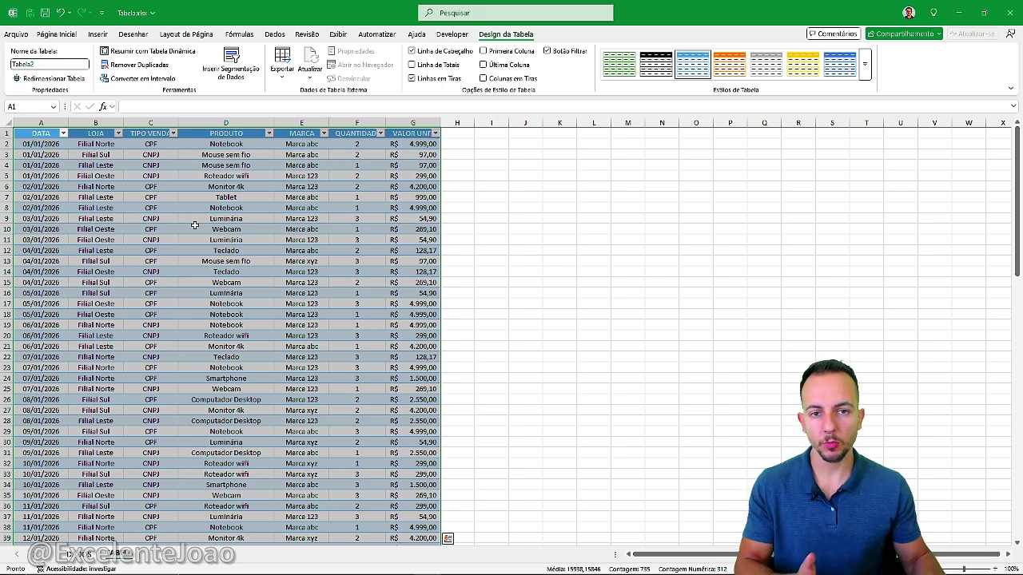
left_click(54, 136)
scroll(150, 173, "down", 16)
scroll(235, 170, "up", 16)
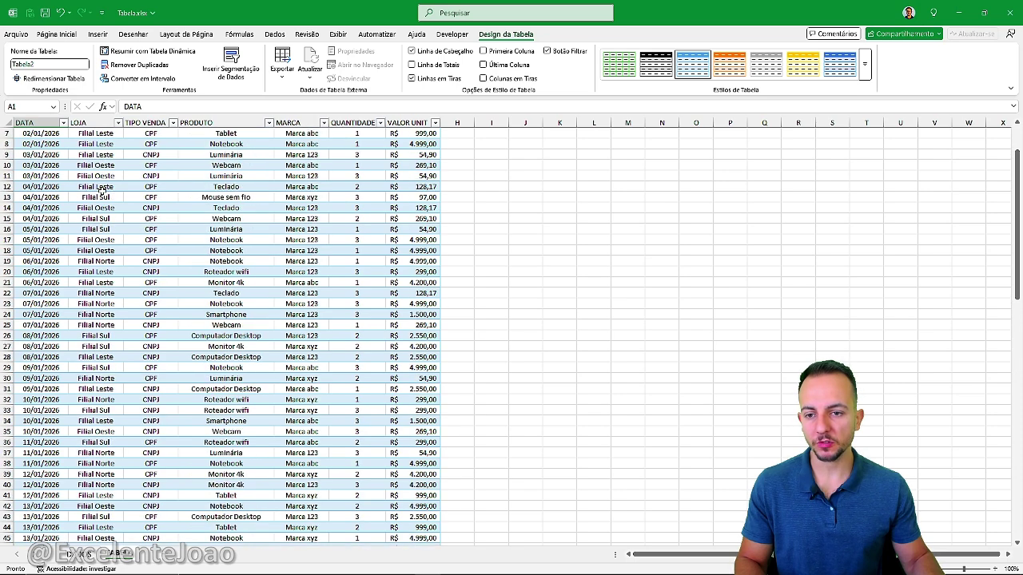
Step: Go back to the DADOS sheet and look through its unformatted sales records for comparison
left_click(80, 553)
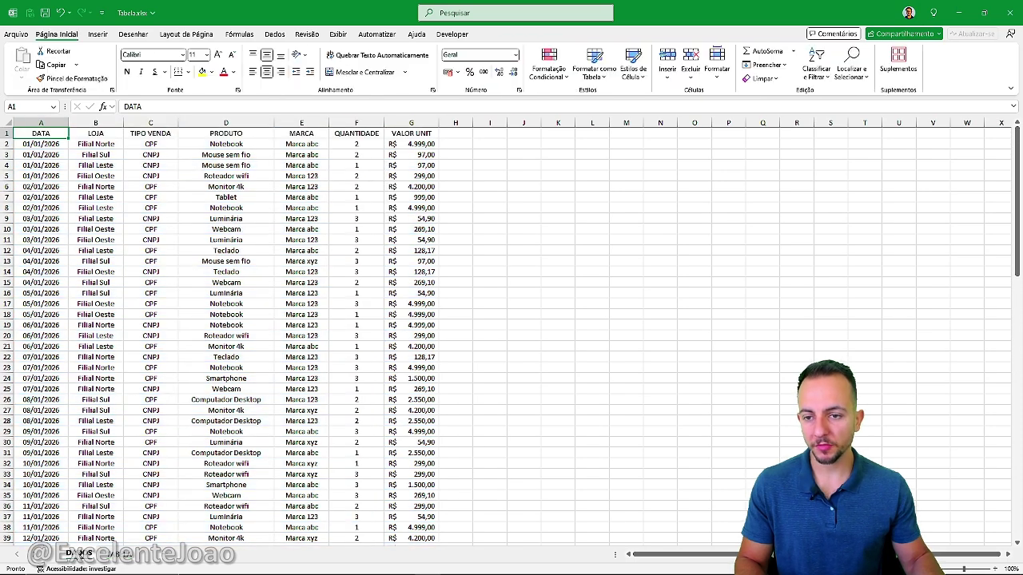
scroll(137, 402, "down", 20)
scroll(136, 388, "up", 7)
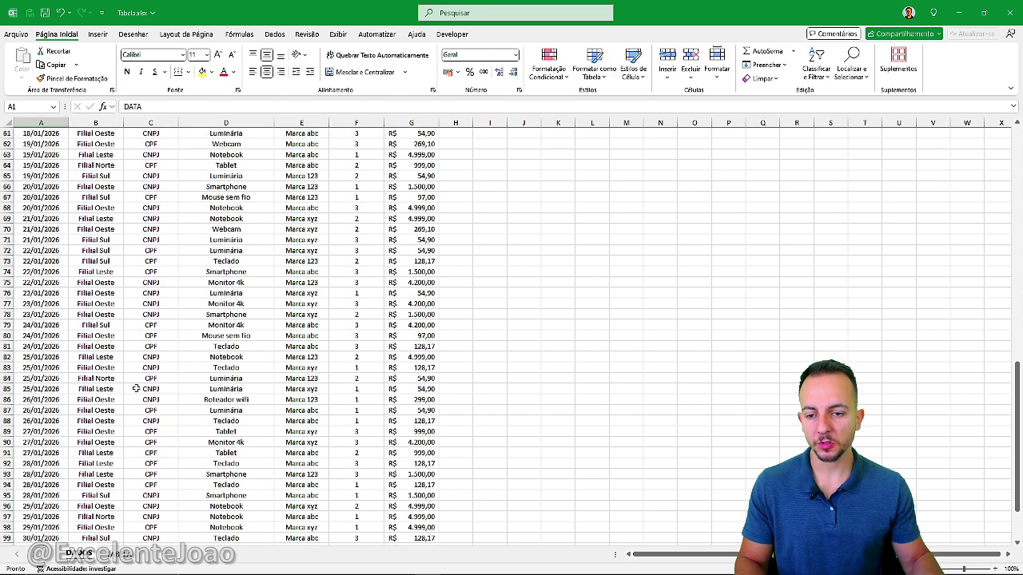
scroll(135, 388, "up", 8)
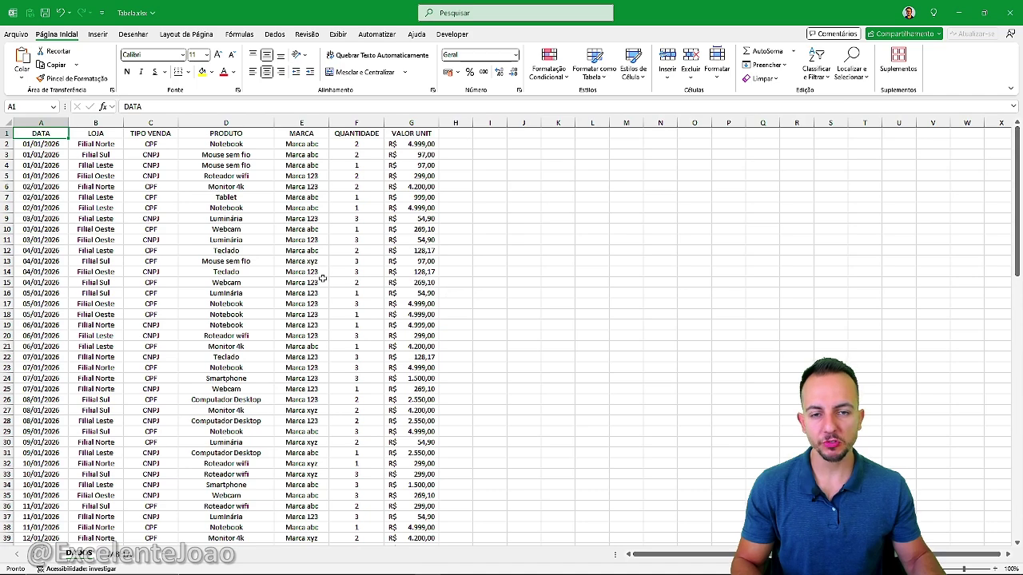
Step: Convert the plain sales data into a table, accepting the proposed table settings
key("ctrl+t")
key("Return")
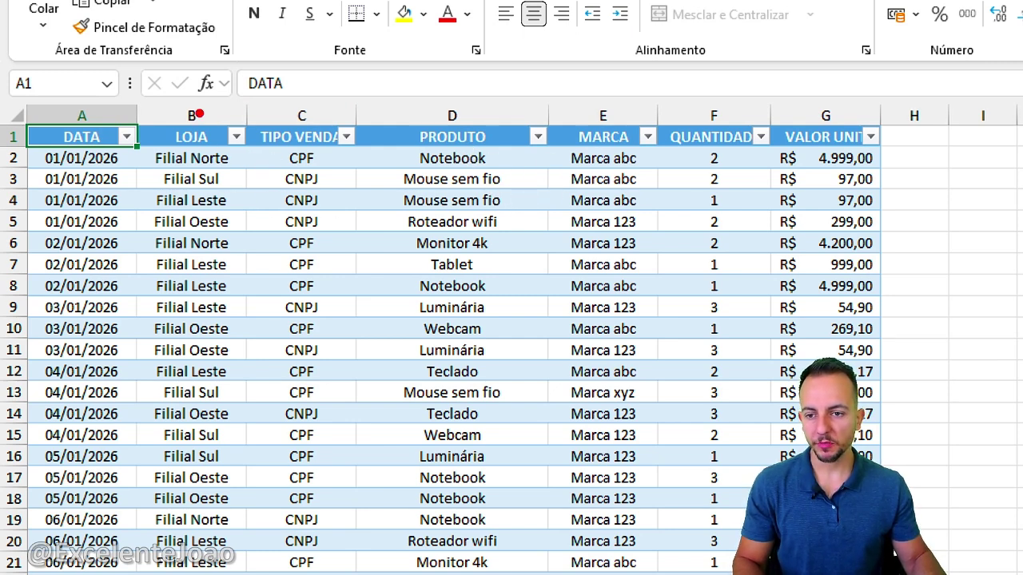
mouse_move(198, 115)
left_mouse_down()
mouse_move(196, 162)
mouse_move(170, 104)
left_mouse_up()
key("Escape")
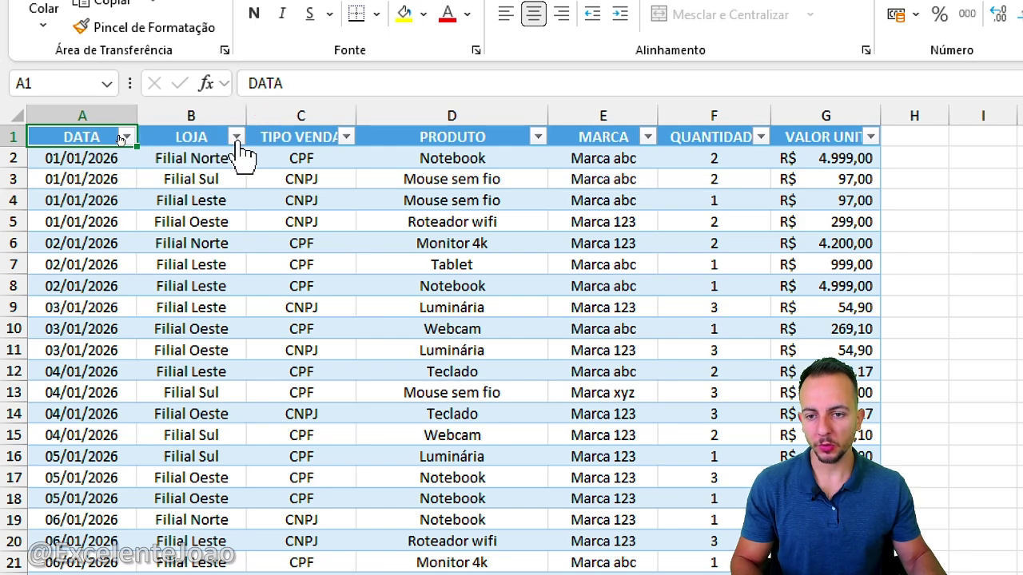
Step: Filter the LOJA column to show only Filial Norte, and clear that filter after reviewing the rows
left_click(236, 138)
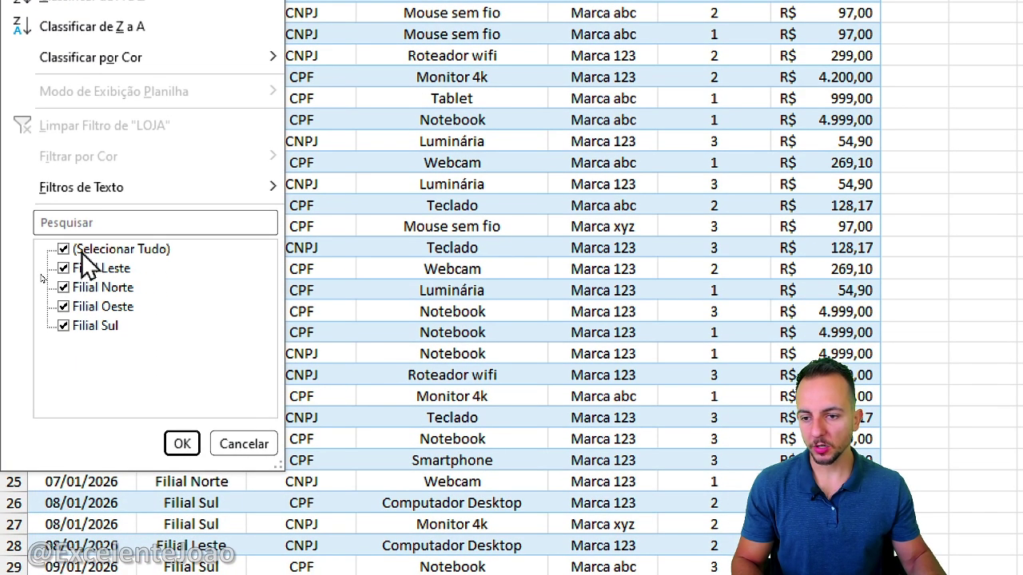
left_click(82, 250)
left_click(103, 289)
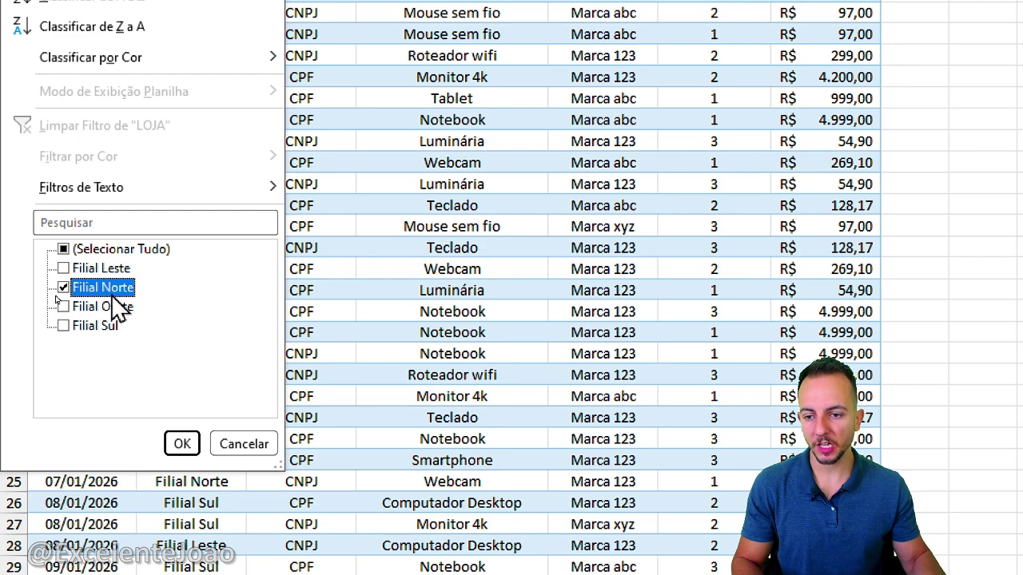
left_click(182, 443)
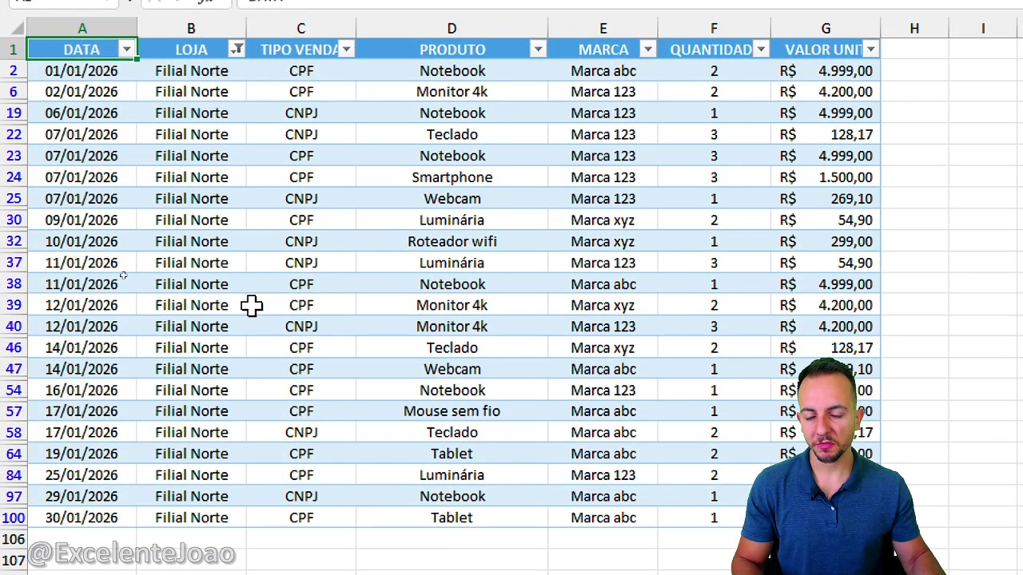
scroll(119, 274, "down", 2)
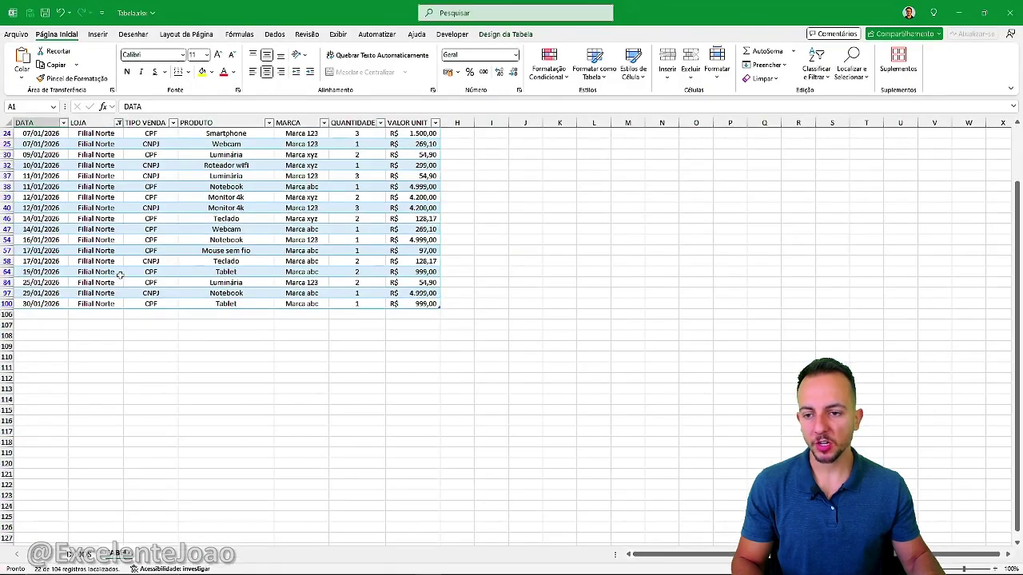
scroll(120, 274, "up", 2)
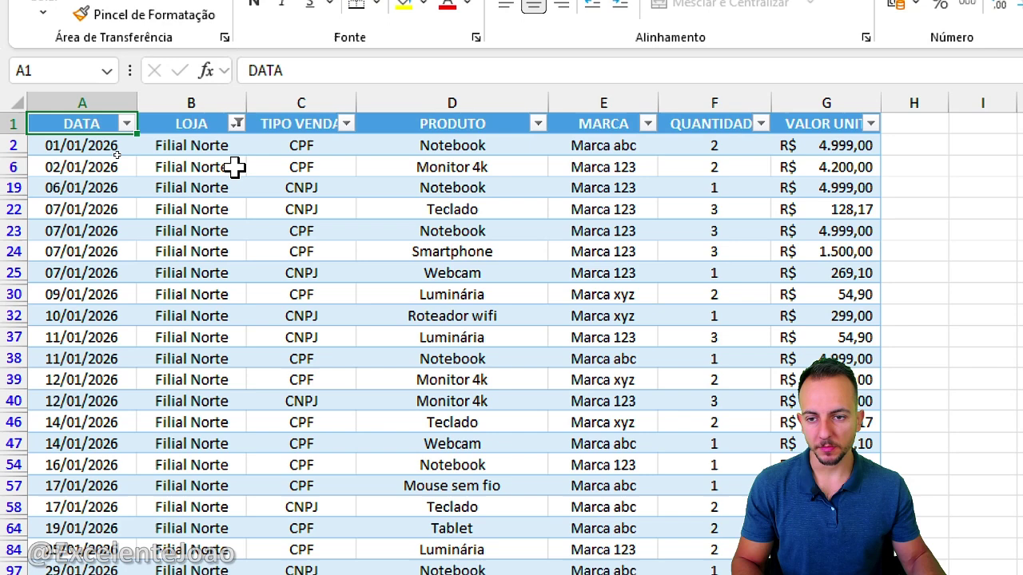
left_click(237, 124)
left_click(142, 280)
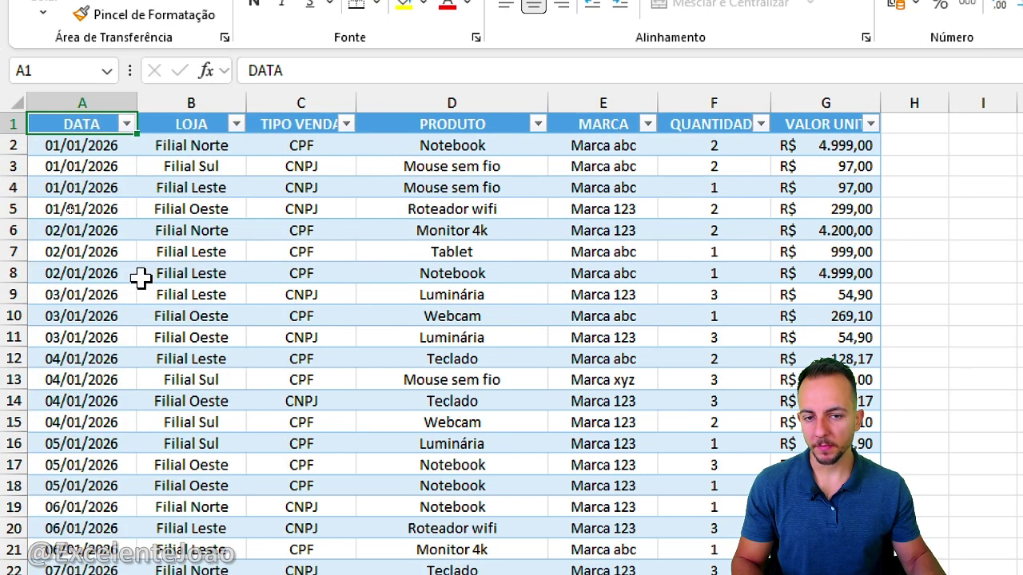
Step: Filter the PRODUTO column to show only Luminária
left_click(536, 124)
left_click(338, 402)
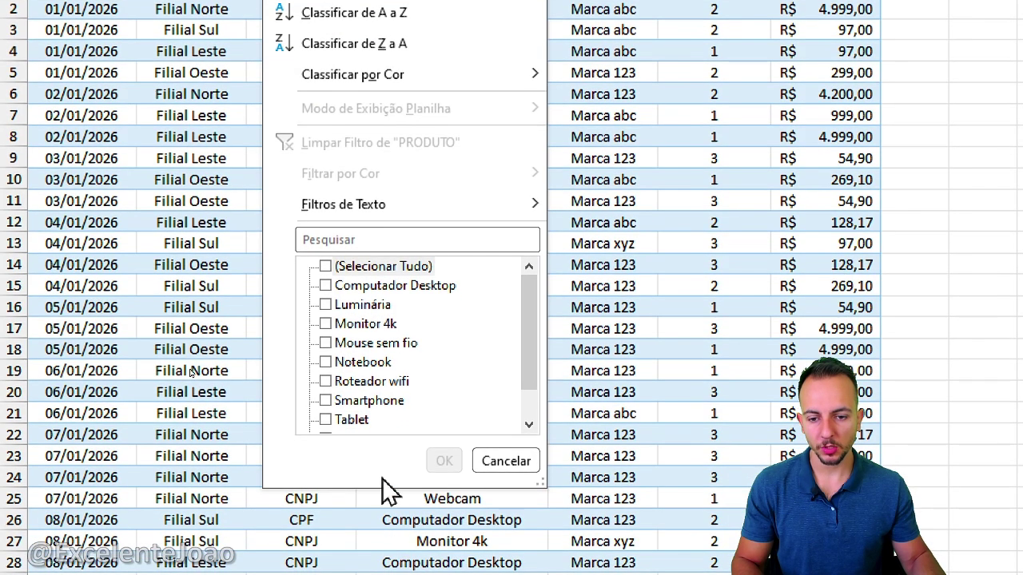
left_click(364, 398)
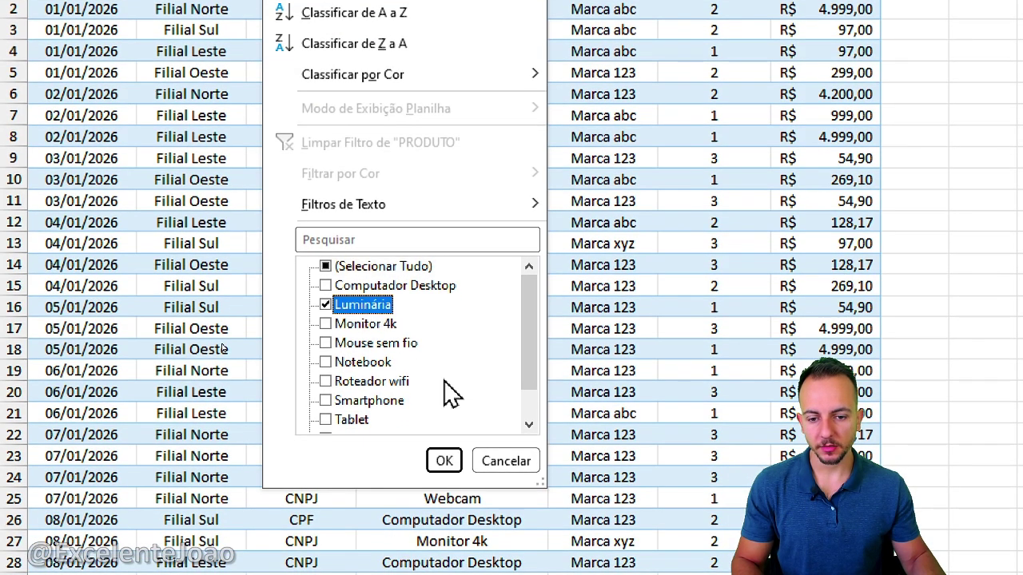
left_click(444, 461)
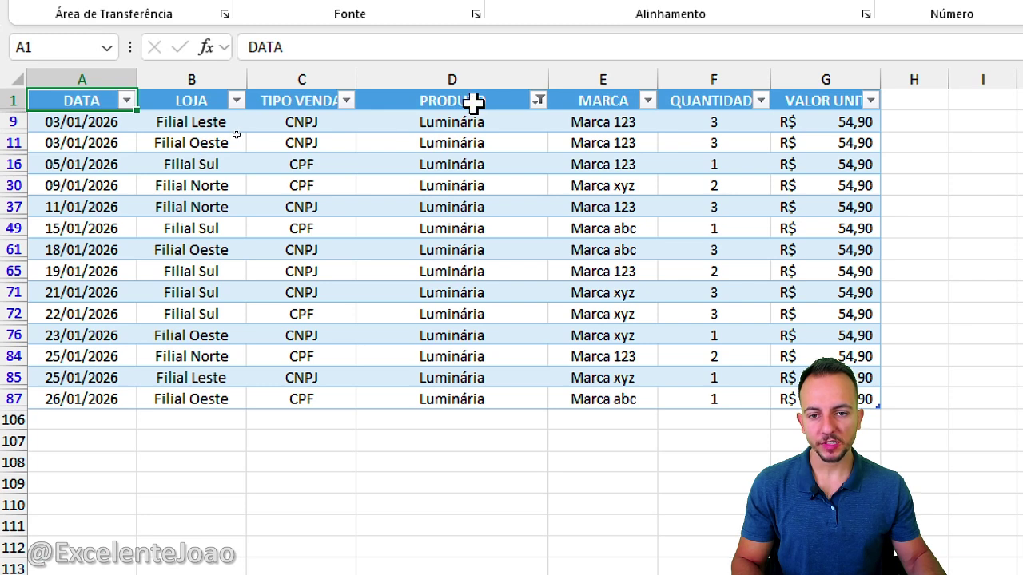
mouse_move(394, 71)
left_mouse_down()
mouse_move(494, 343)
mouse_move(514, 435)
mouse_move(569, 528)
left_mouse_up()
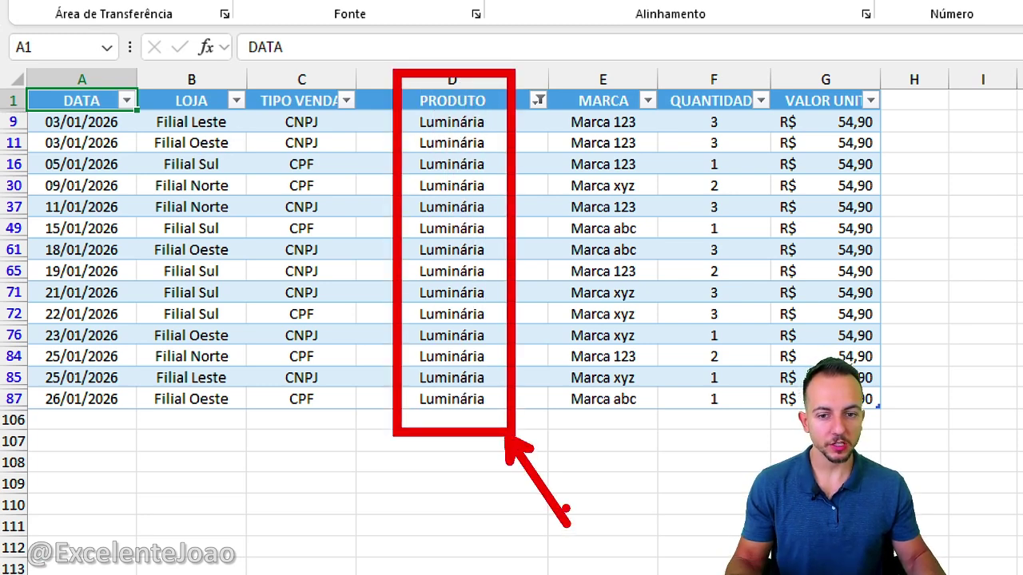
Step: Filter the TIPO VENDA column to show only CPF, on top of the existing PRODUTO filter
key("Escape")
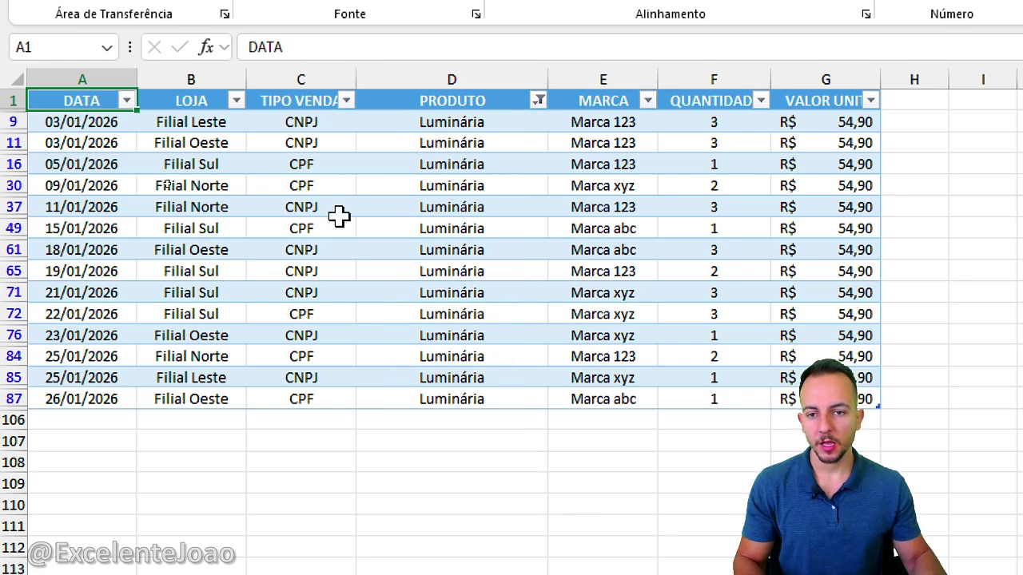
left_click(346, 102)
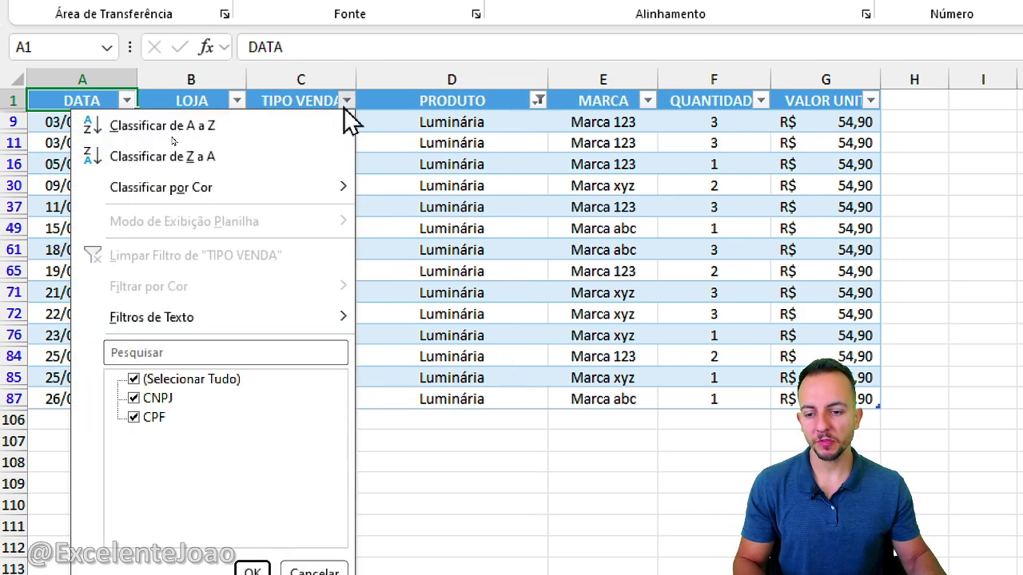
left_click(136, 381)
left_click(134, 417)
left_click(251, 572)
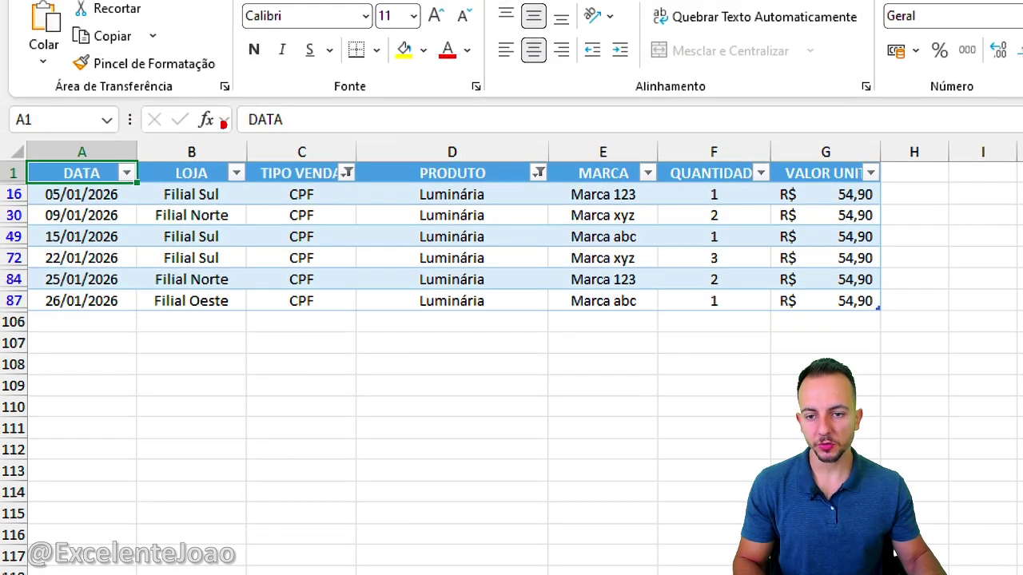
mouse_move(223, 123)
left_mouse_down()
mouse_move(366, 356)
mouse_move(553, 111)
left_mouse_up()
key("Escape")
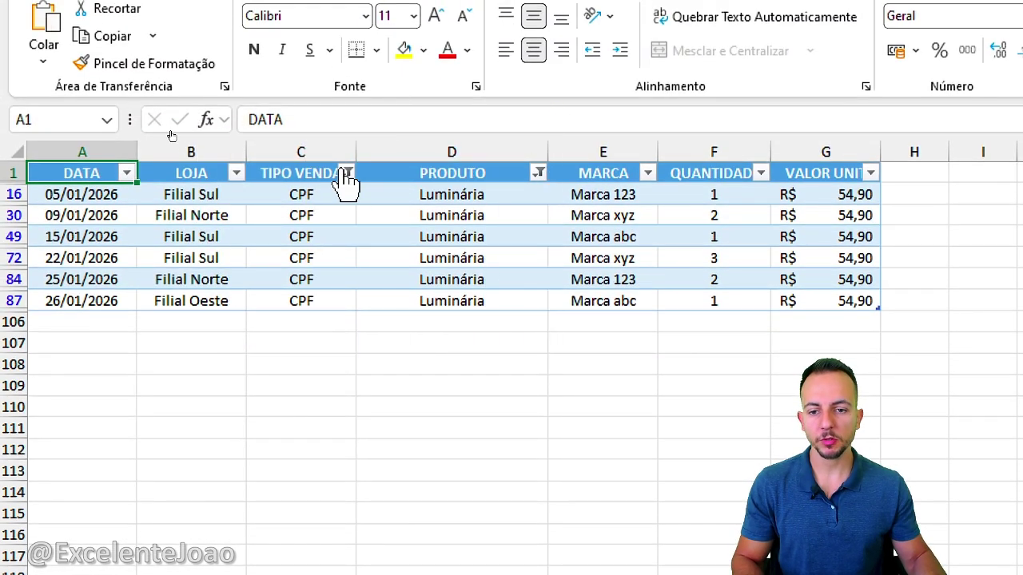
Step: Clear the filters on the TIPO VENDA and PRODUTO columns of the table
left_click(346, 174)
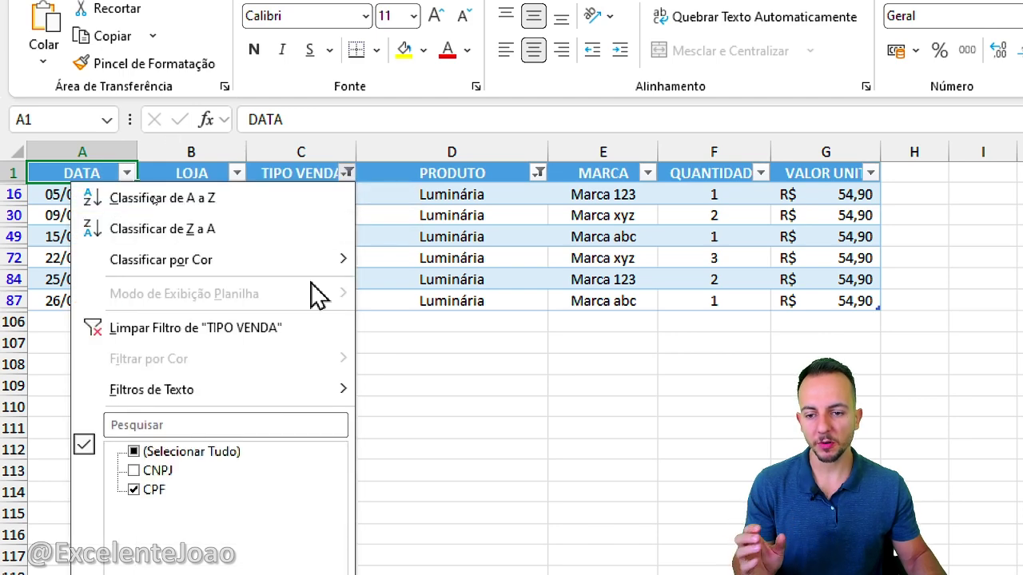
left_click(294, 329)
left_click(538, 173)
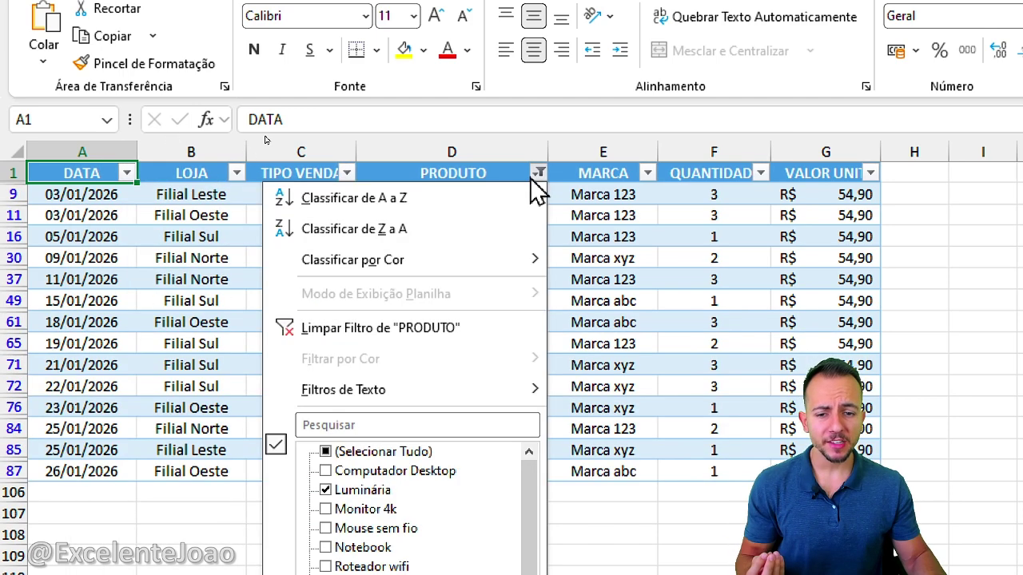
left_click(460, 328)
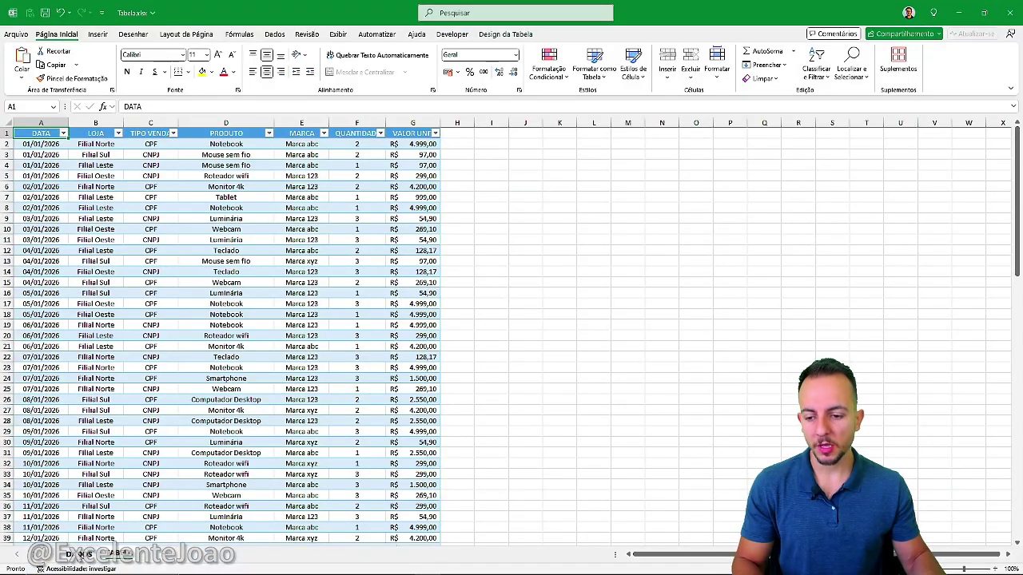
Step: Go to the DADOS sheet and add header filters to its plain sales range
key("ctrl+z")
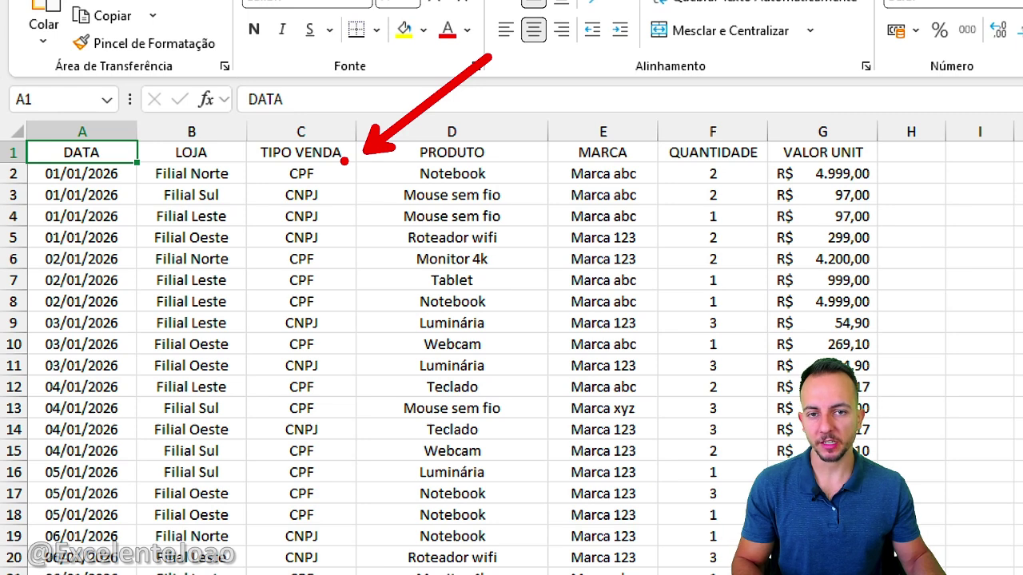
left_click(327, 235)
left_click(333, 281)
left_click(169, 191)
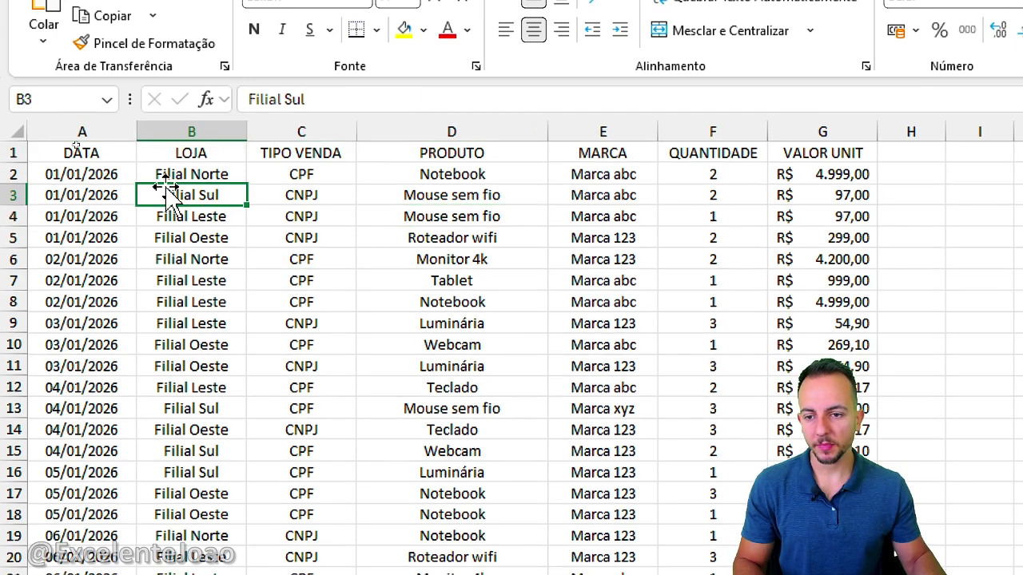
key("ctrl+Home")
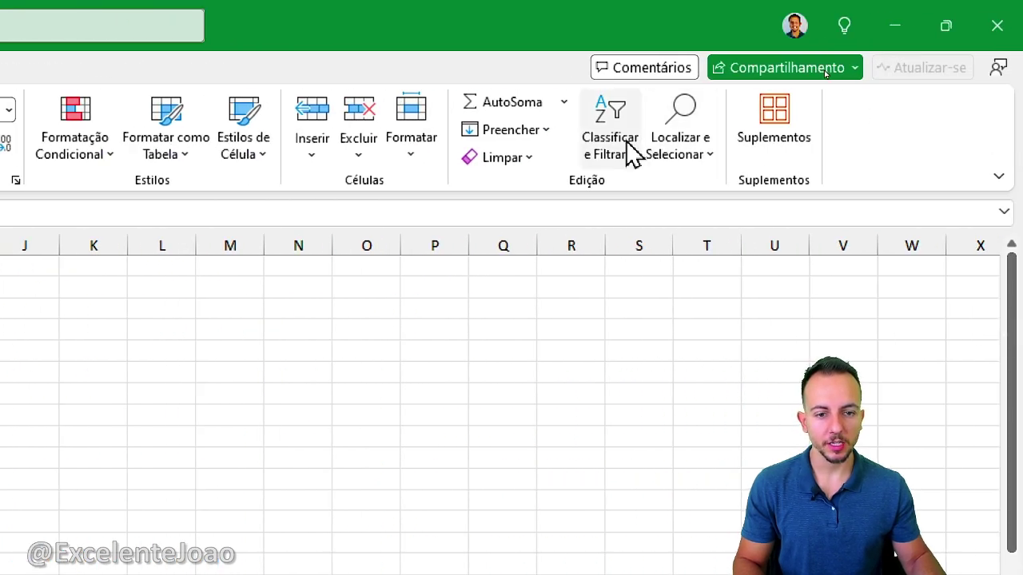
left_click(631, 153)
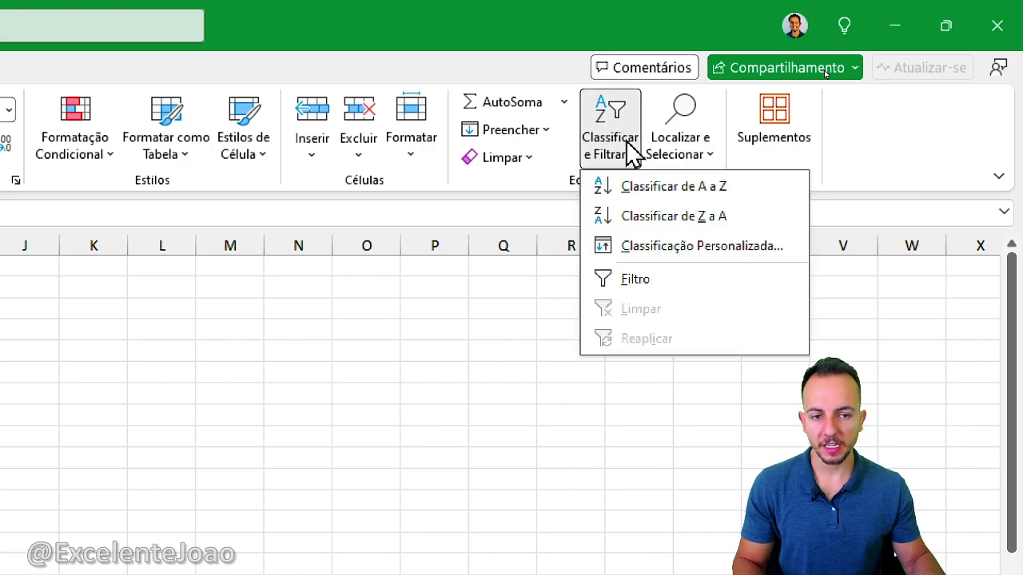
left_click(647, 286)
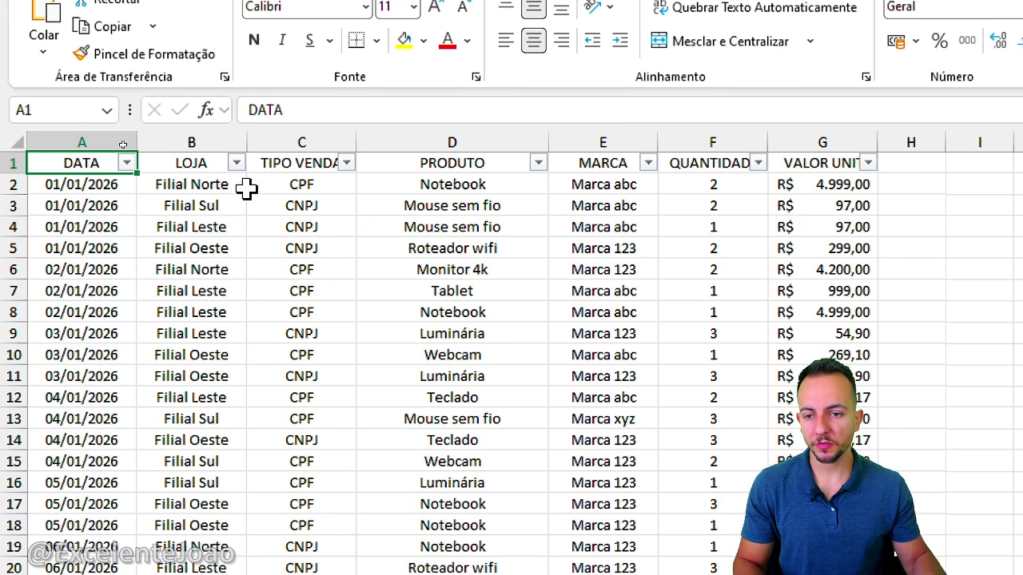
Step: Filter the plain range's LOJA column to show only Filial Norte, and clear that filter after reviewing the rows
left_click(237, 163)
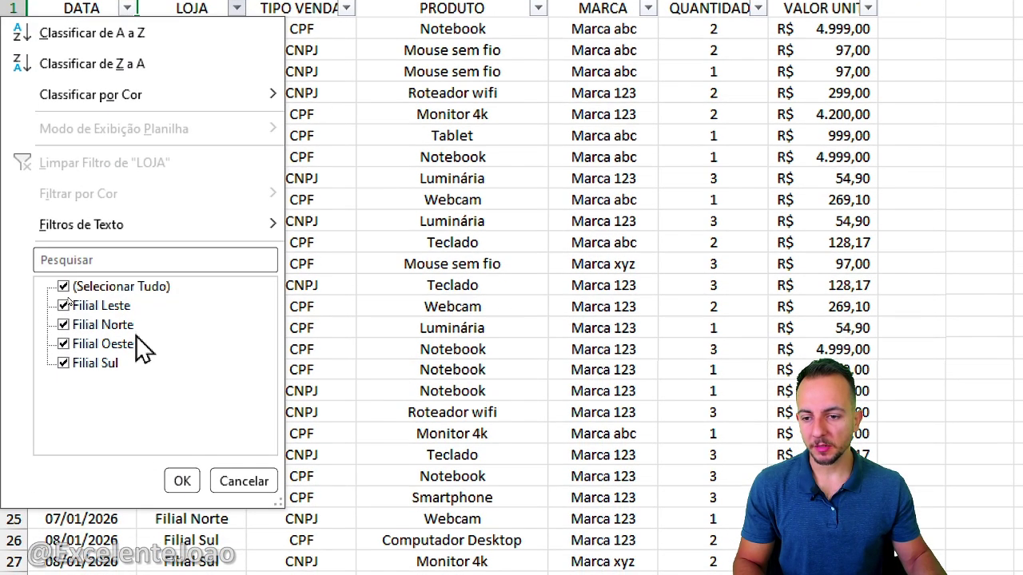
left_click(127, 354)
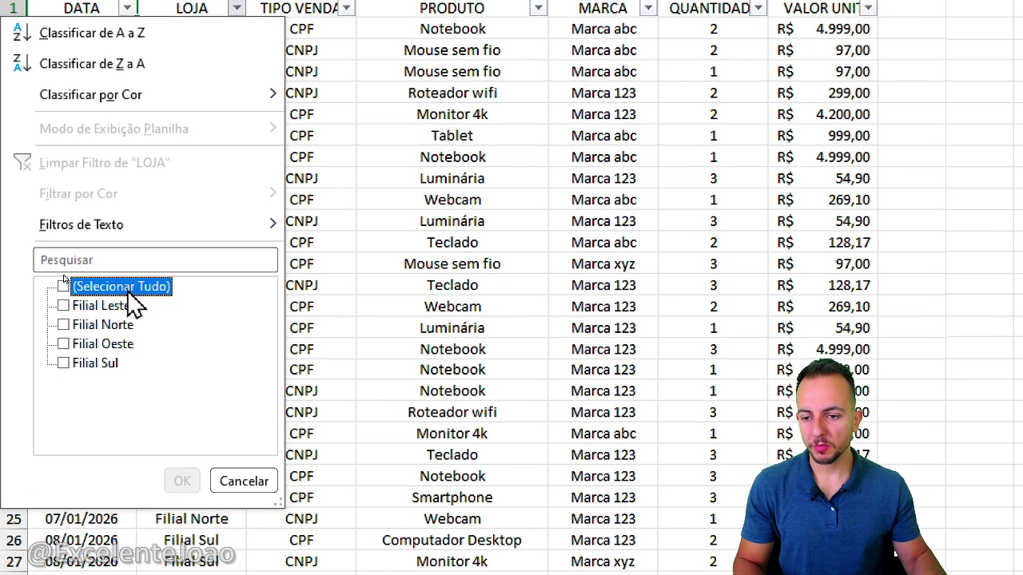
left_click(110, 328)
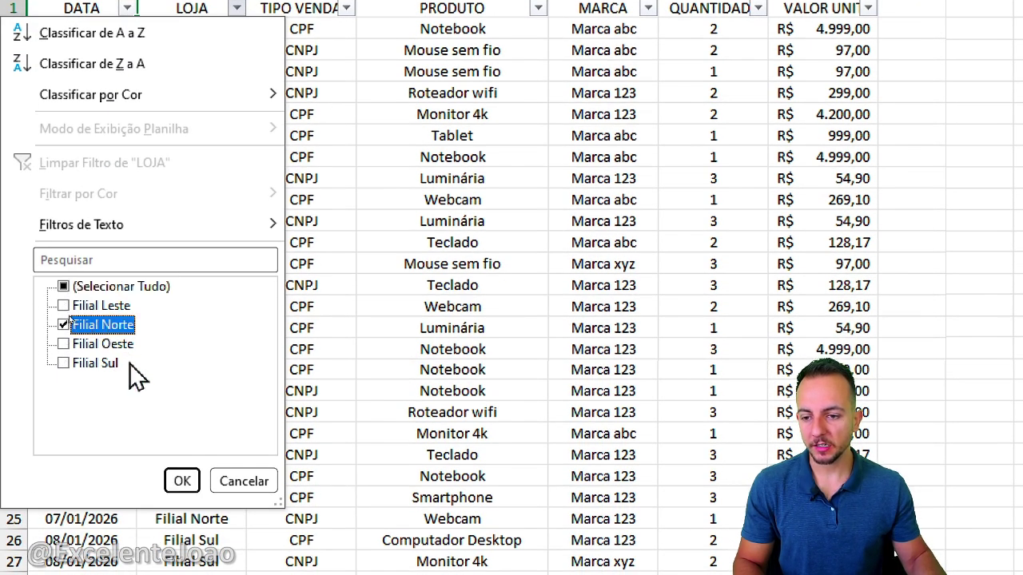
left_click(182, 481)
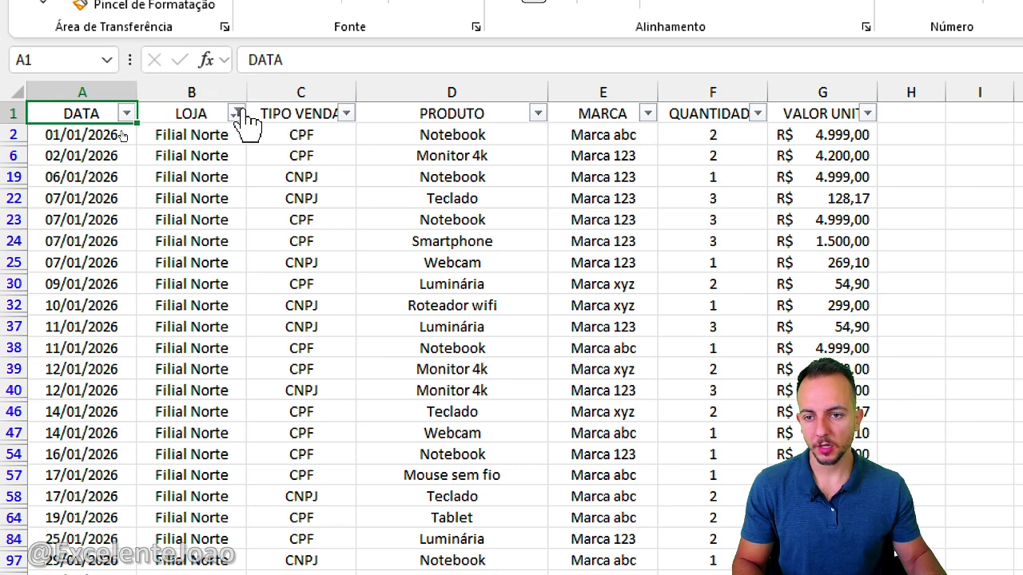
left_click(235, 34)
left_click(134, 272)
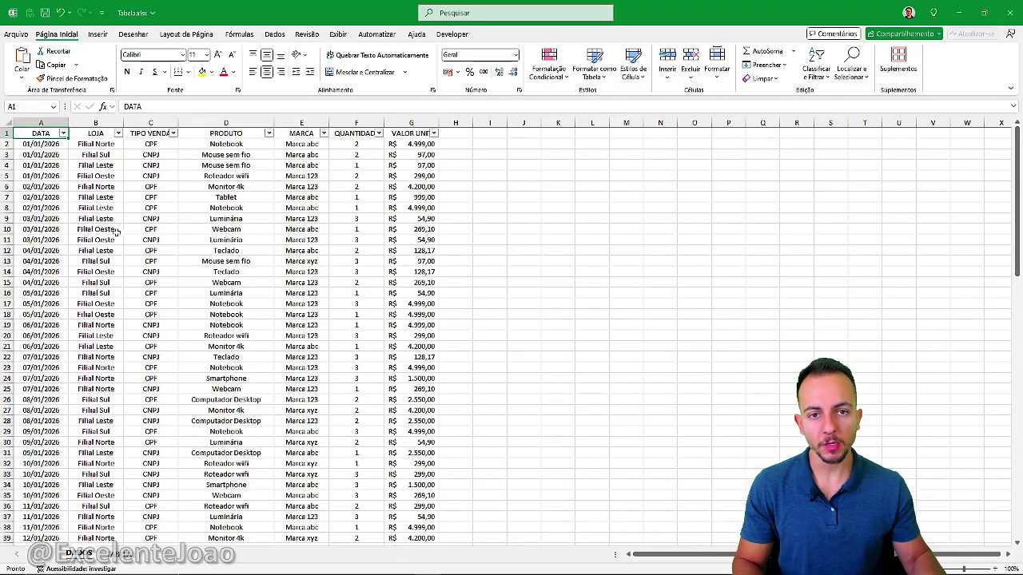
Step: Return to the TABELA sheet and bring up the design options for its sales table
left_click(124, 553)
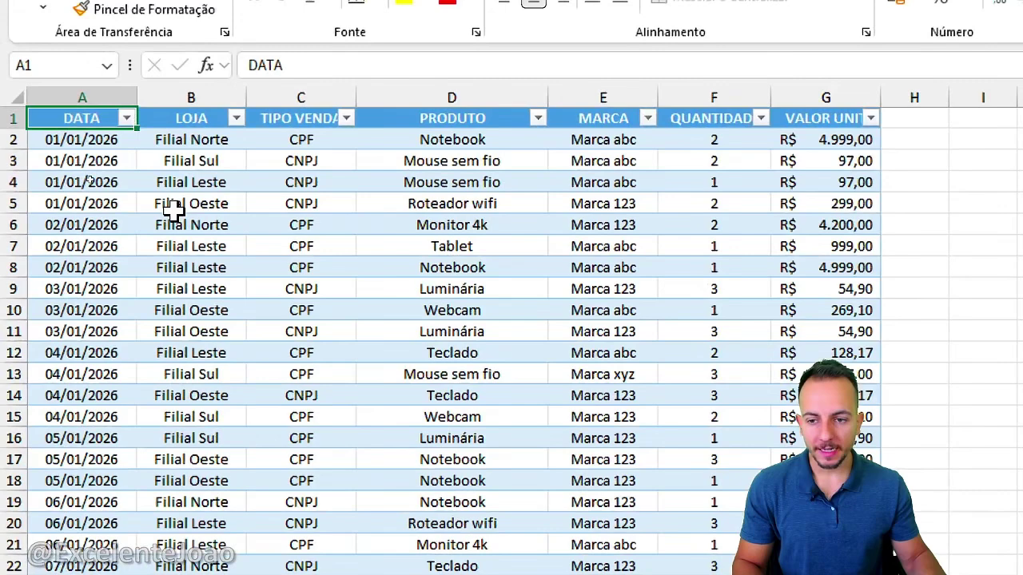
left_click(86, 178)
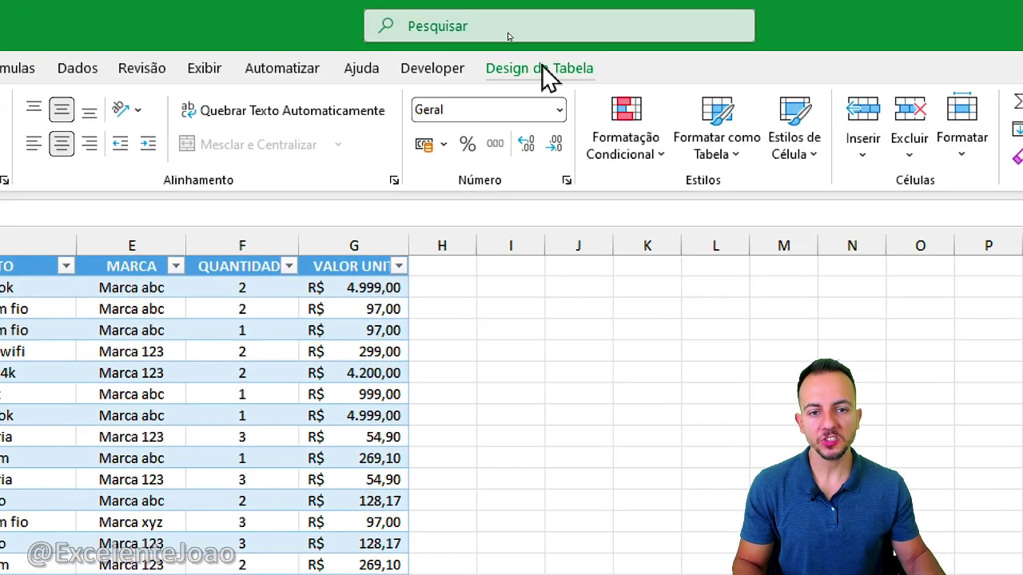
left_click(555, 78)
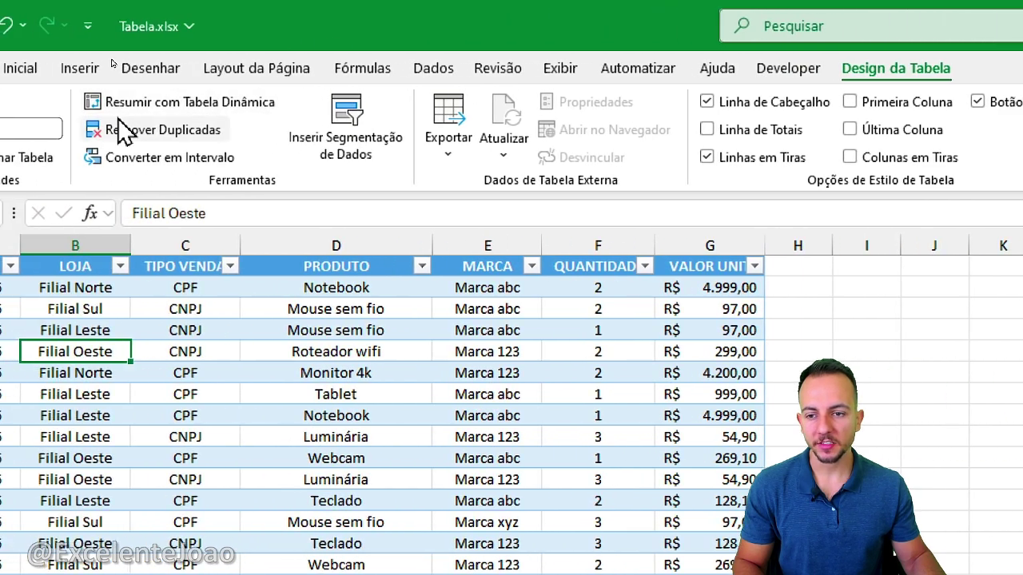
mouse_move(473, 81)
left_mouse_down()
mouse_move(383, 141)
mouse_move(530, 147)
mouse_move(464, 79)
left_mouse_up()
left_click_drag(521, 169, 575, 227)
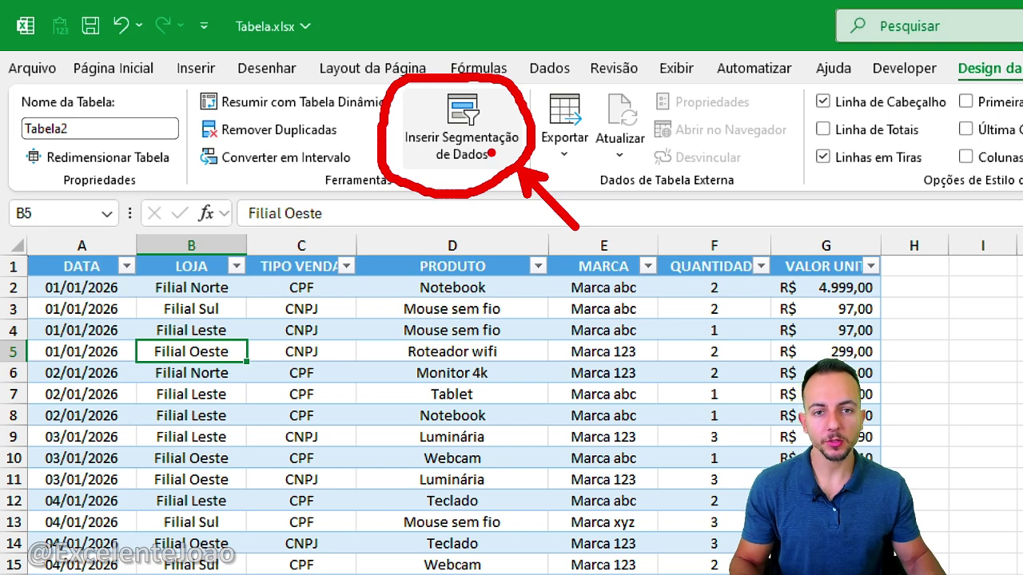
key("Escape")
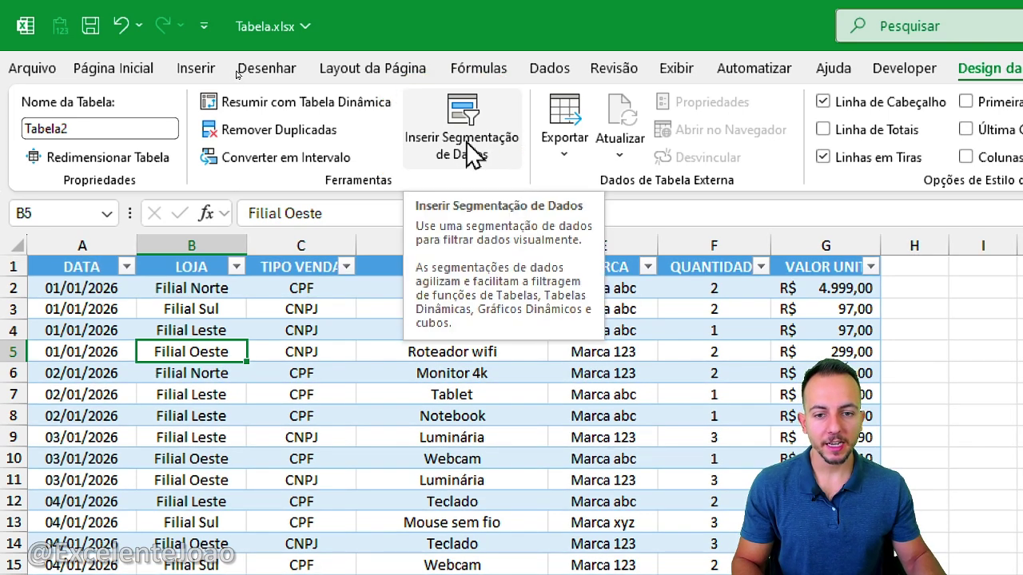
Step: Insert slicers for LOJA and PRODUTO and arrange them side by side next to the table
left_click(486, 148)
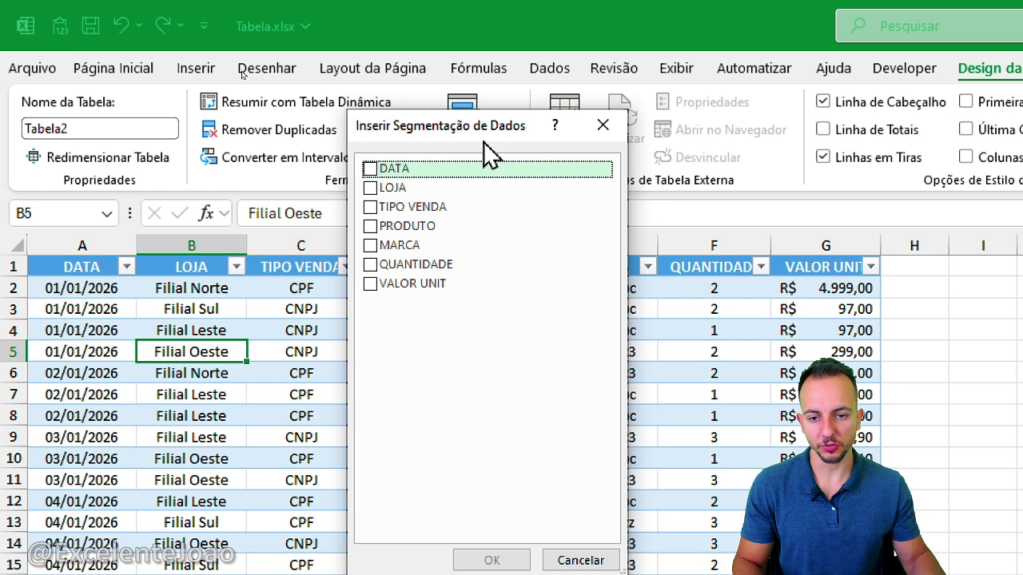
left_click(372, 223)
left_click(372, 191)
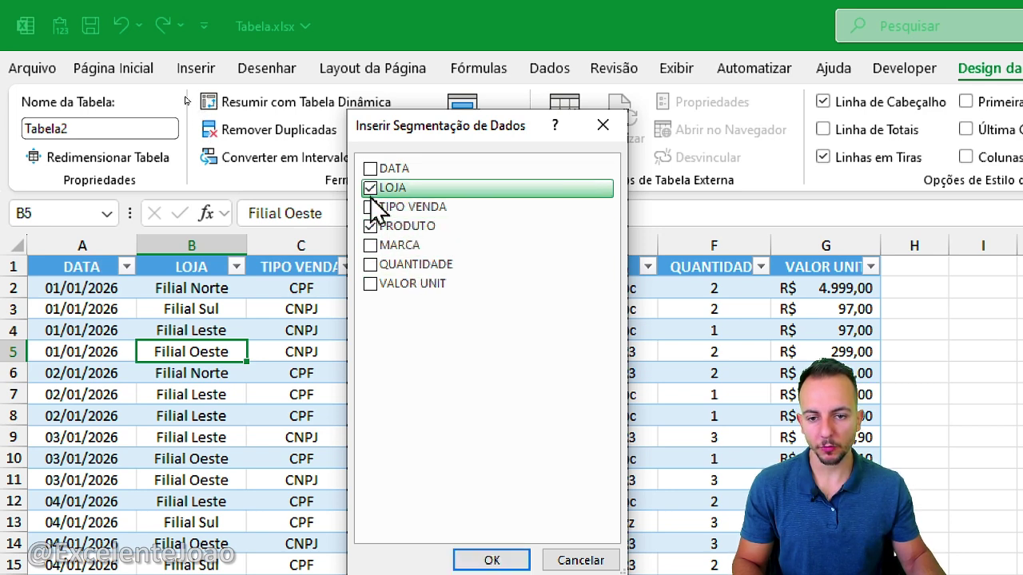
left_click(372, 211)
left_click(370, 208)
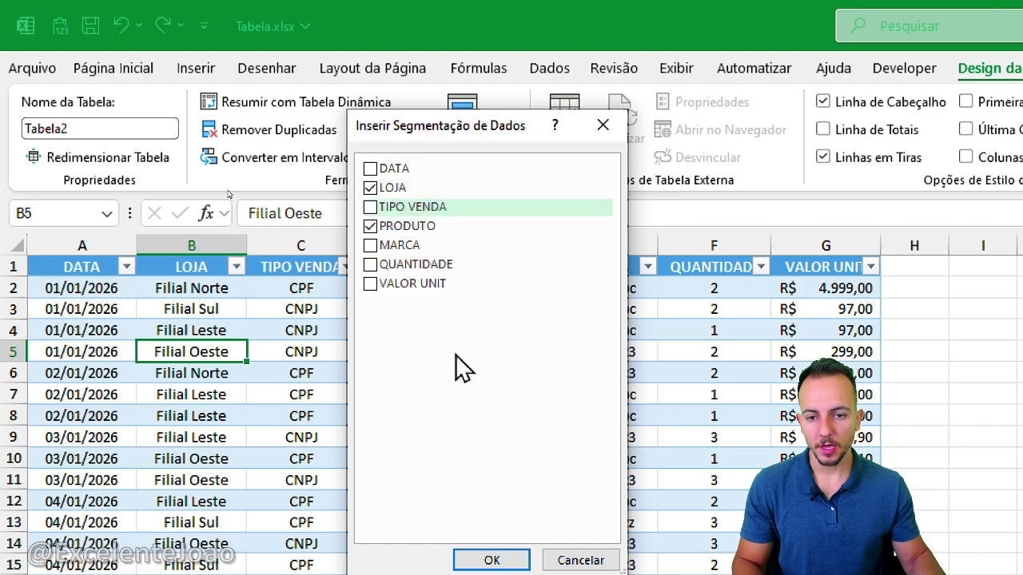
left_click(492, 560)
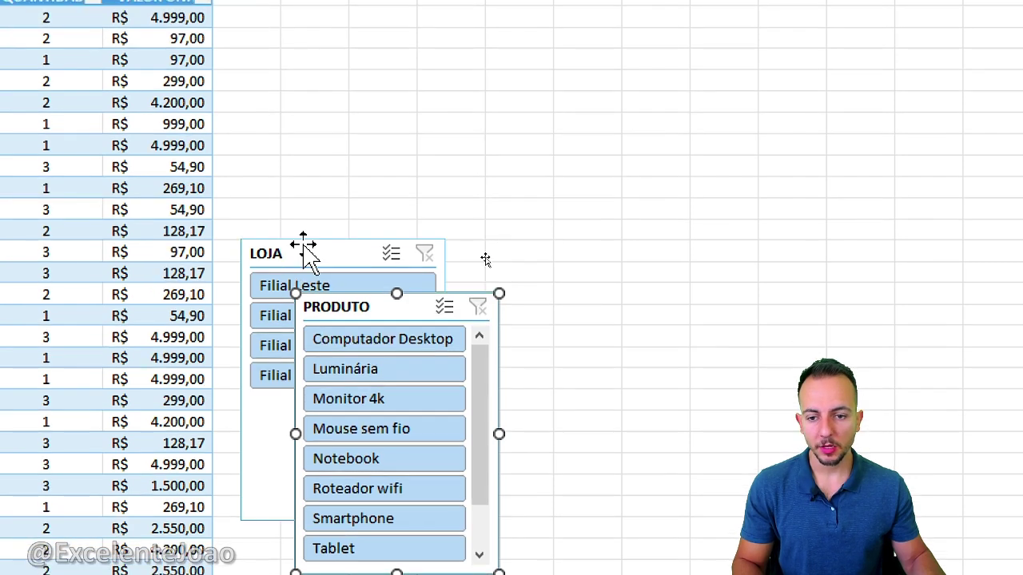
left_click_drag(303, 248, 296, 73)
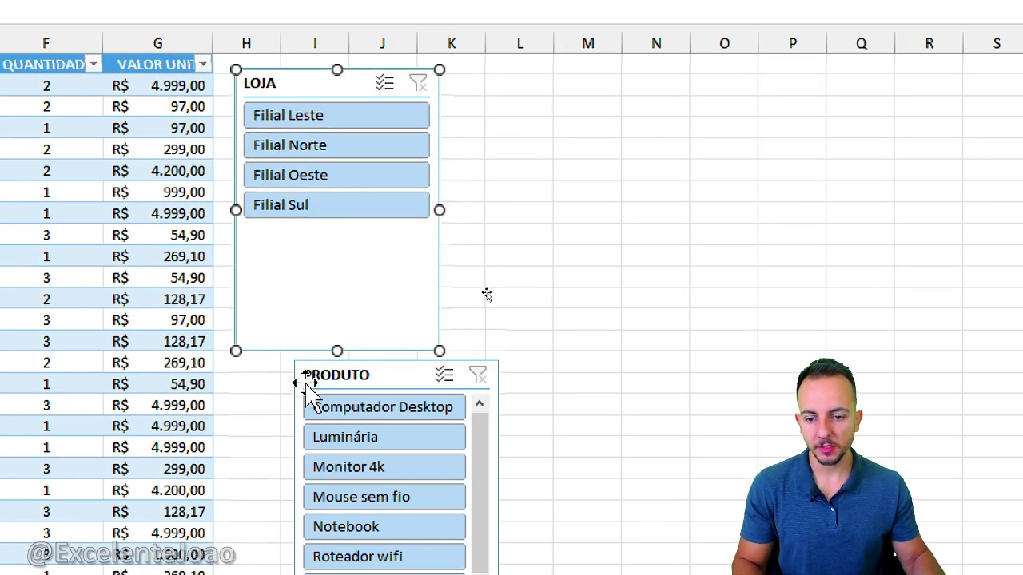
left_click_drag(306, 381, 467, 97)
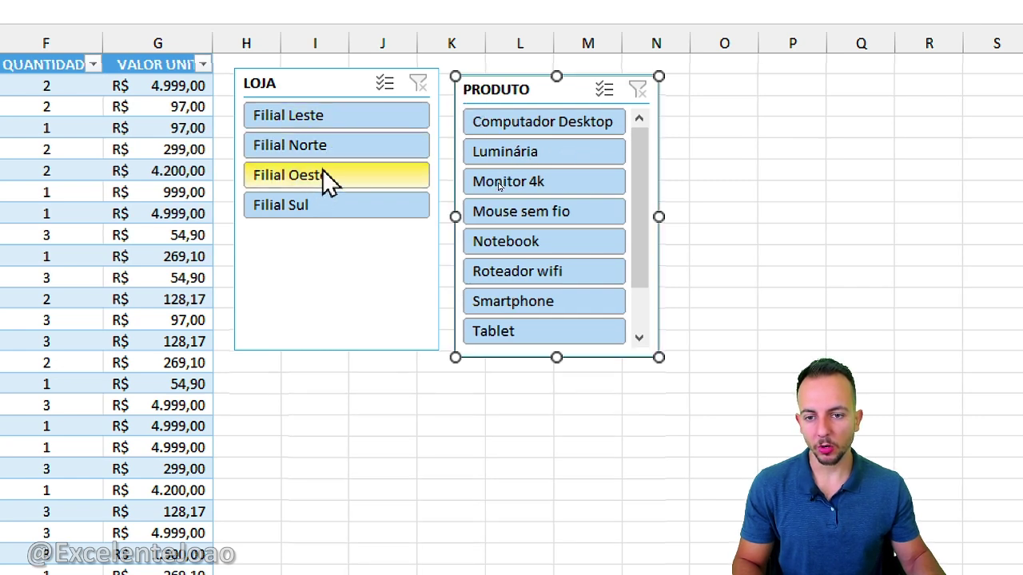
Step: Try the different branches in the LOJA slicer, ending with the table filtered to Filial Leste
left_click(336, 152)
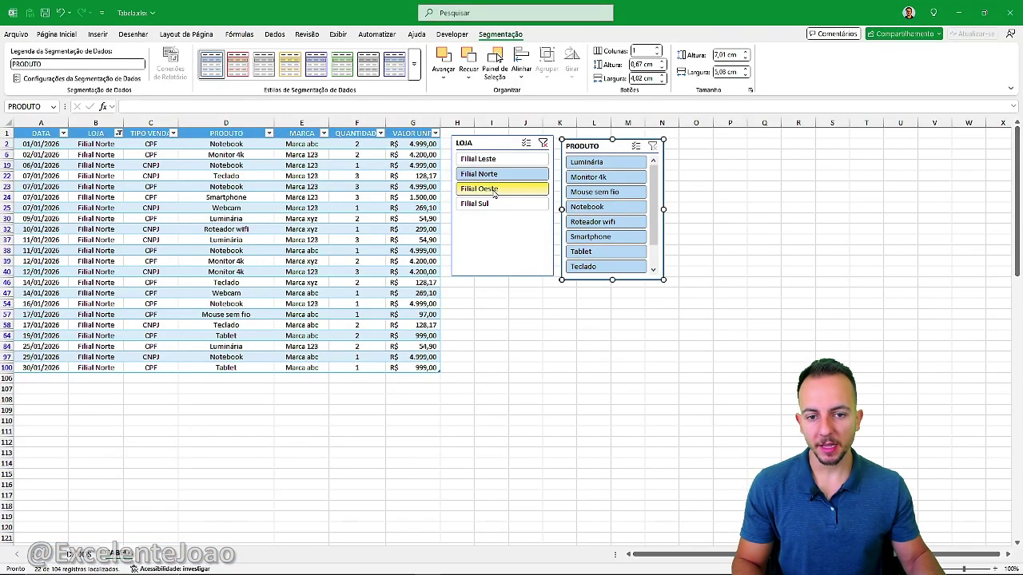
left_click(487, 188)
left_click(485, 204)
left_click(489, 189)
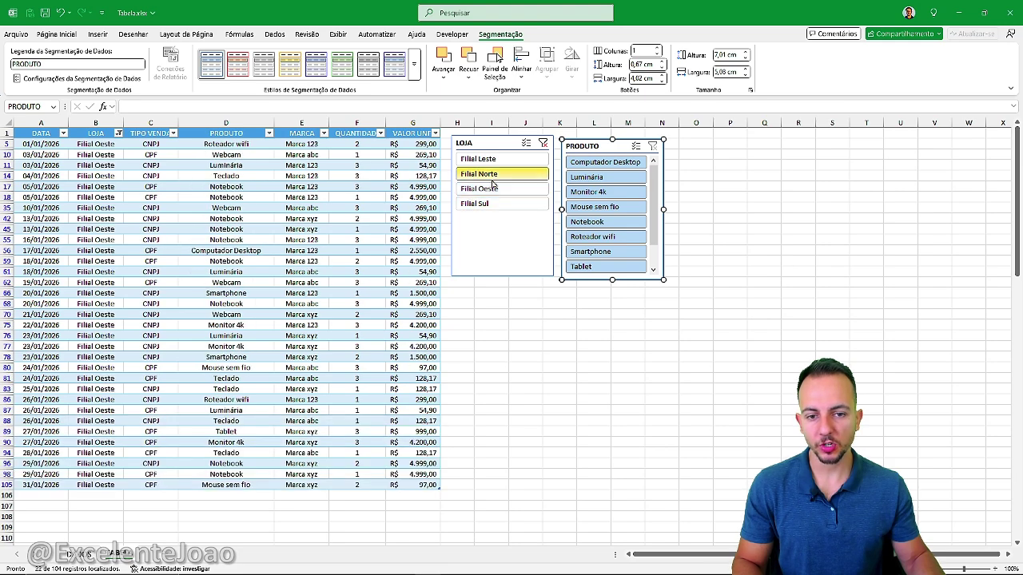
left_click(488, 159)
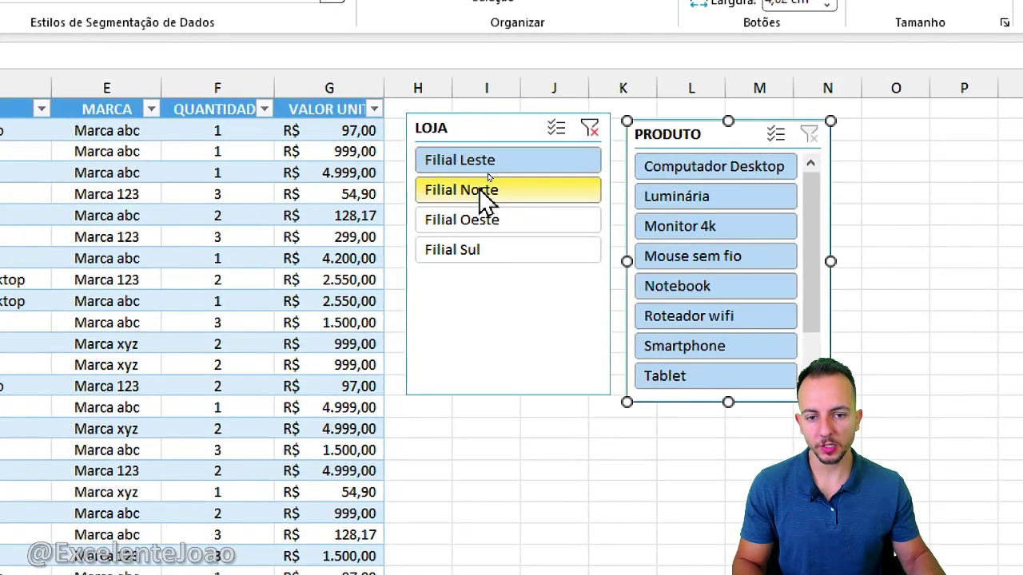
left_click(480, 190)
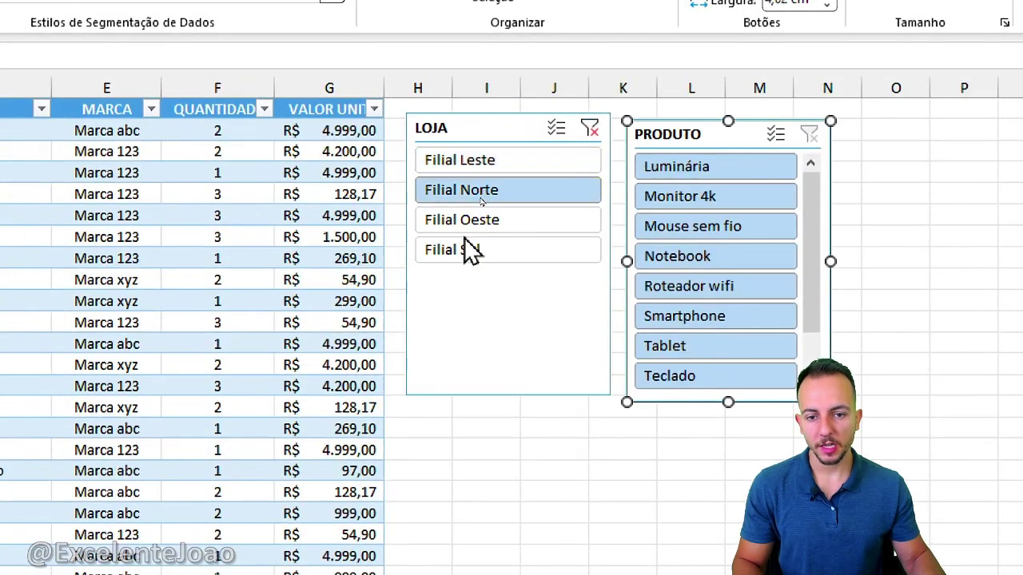
left_click(471, 249)
left_click(486, 224)
left_click(497, 193)
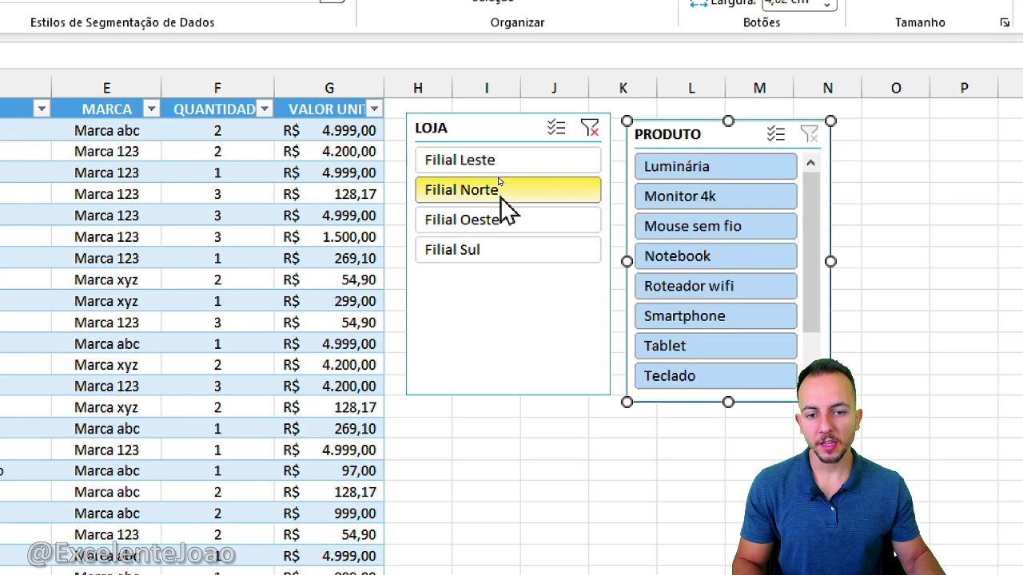
left_click(502, 161)
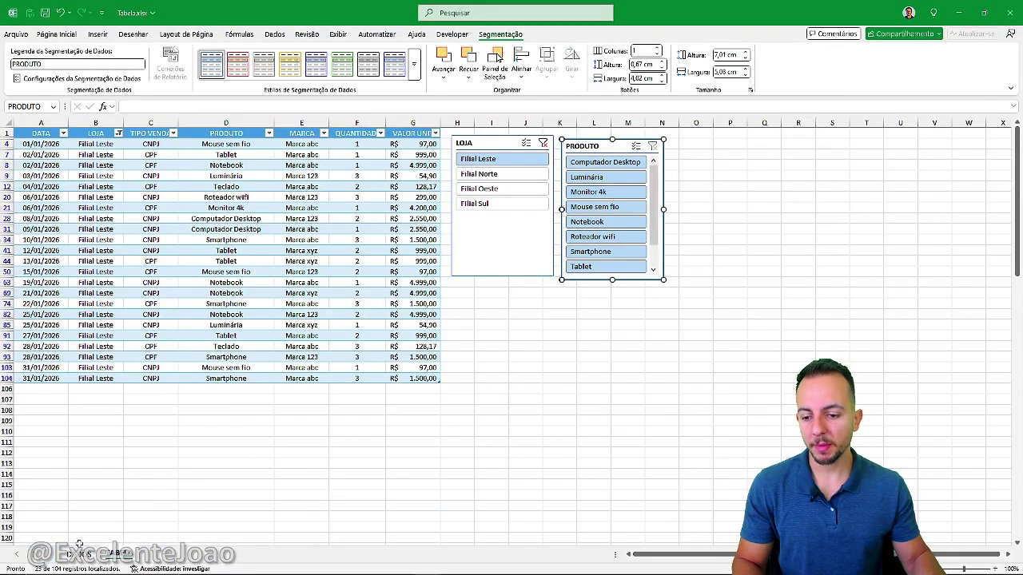
Step: Revisit the plain range on the DADOS sheet for comparison and return to the TABELA sheet
left_click(89, 554)
left_click(118, 556)
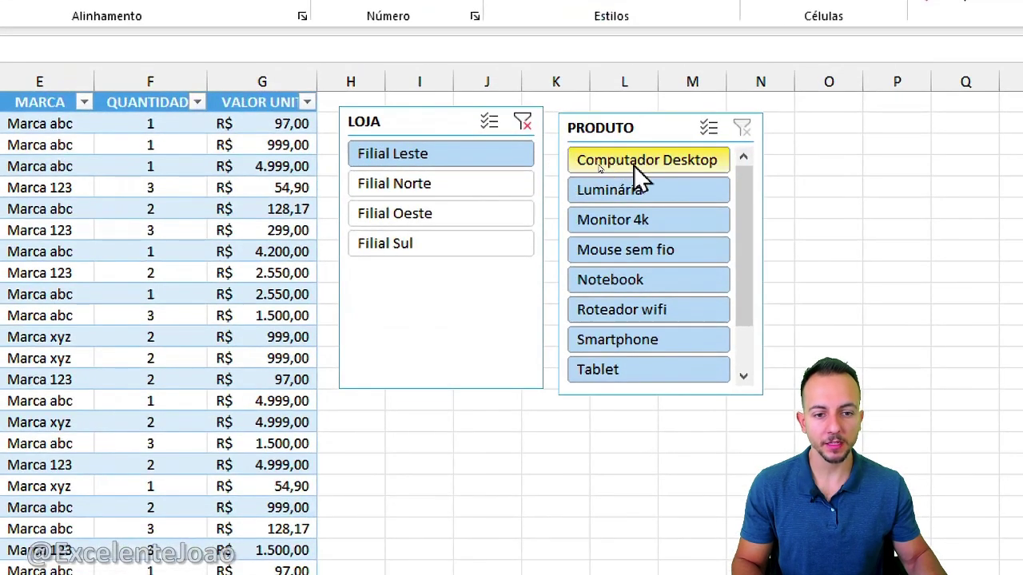
Step: Clear the LOJA slicer filter and try different products in the PRODUTO slicer, including Mouse sem fio, Smartphone and Tablet
left_click(521, 123)
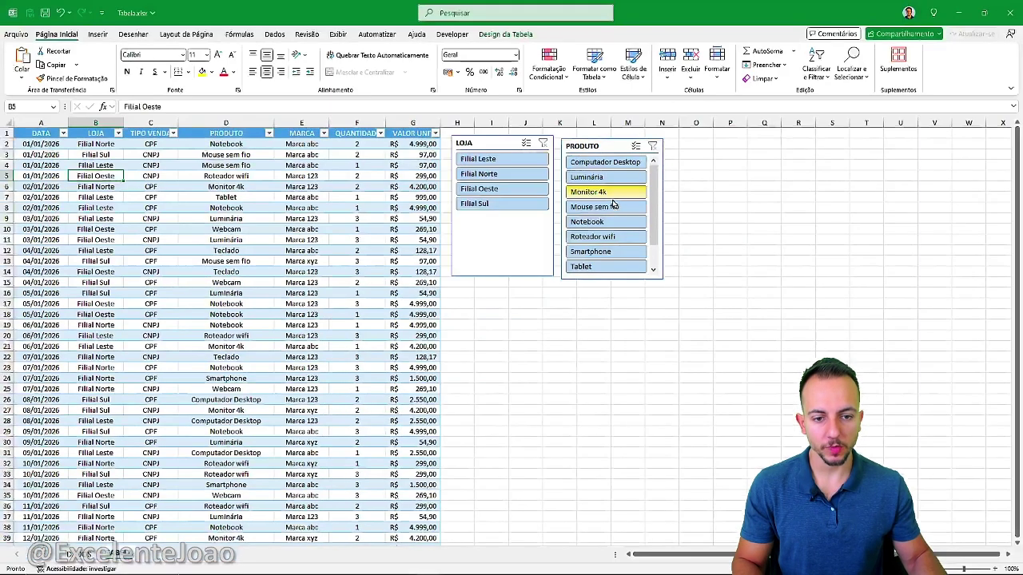
left_click(610, 197)
left_click(599, 206)
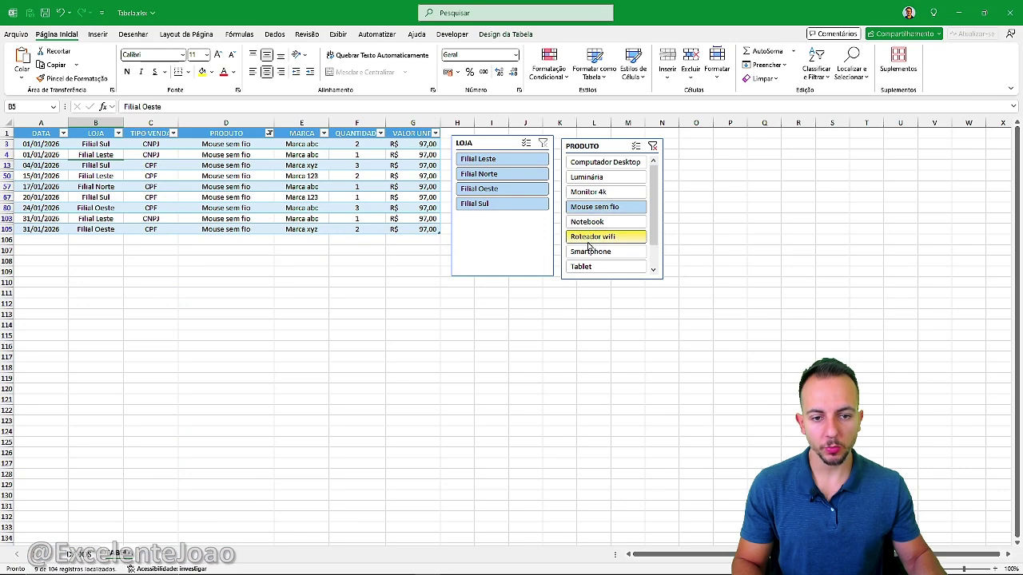
left_click(598, 237)
left_click(590, 253)
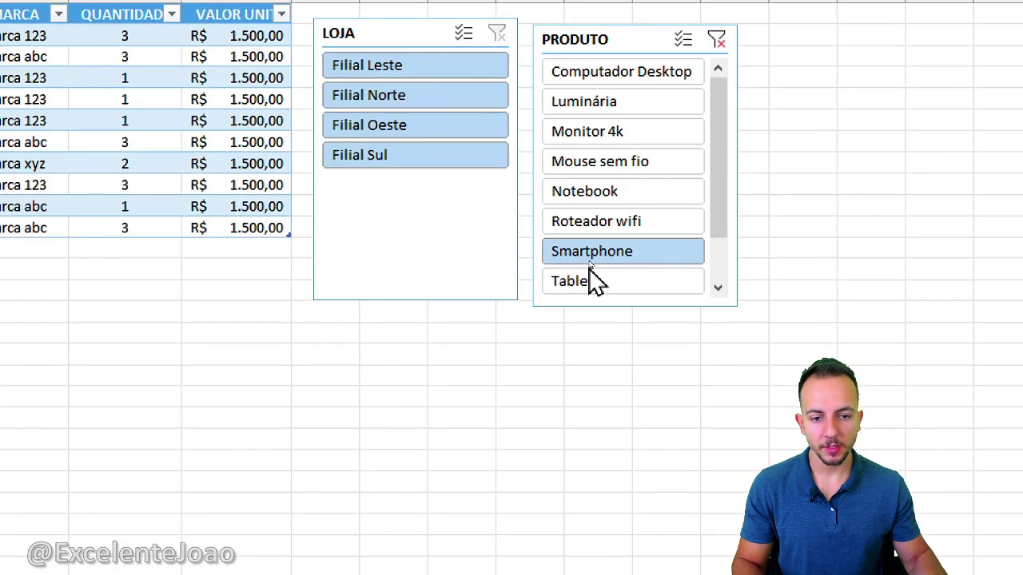
left_click(590, 266)
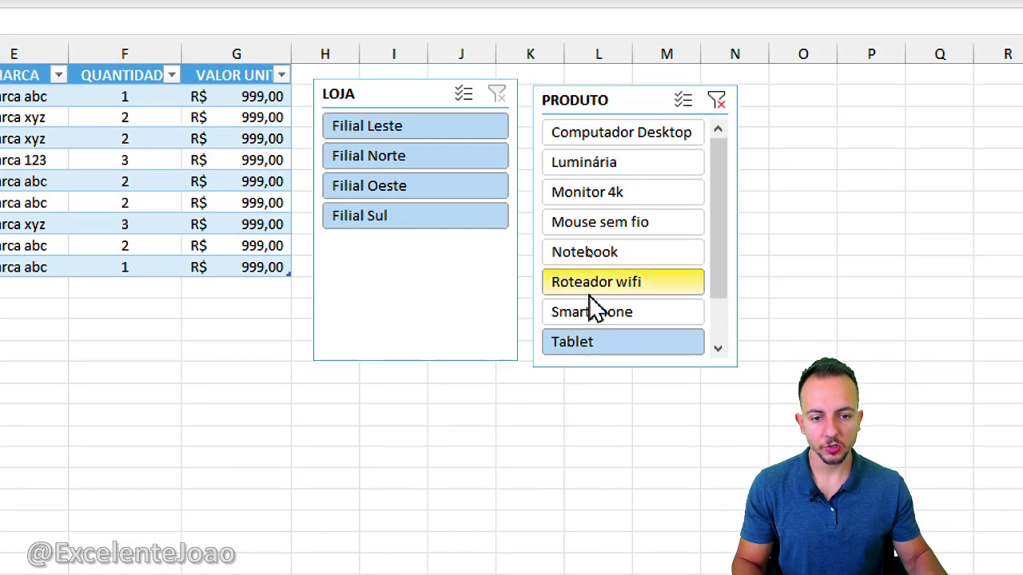
left_click(612, 259)
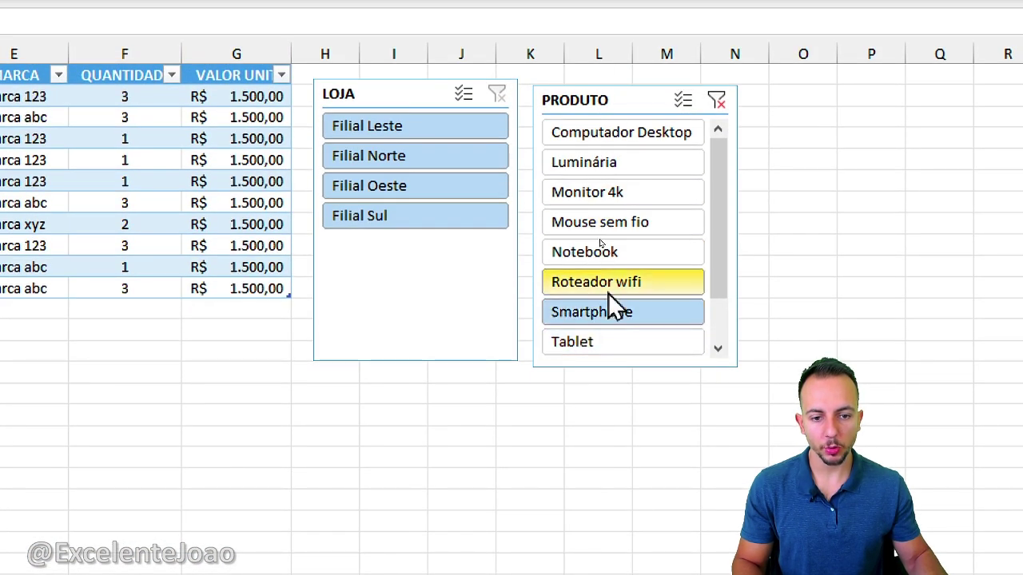
left_click(614, 235)
left_click(615, 205)
left_click(626, 172)
left_click(631, 192)
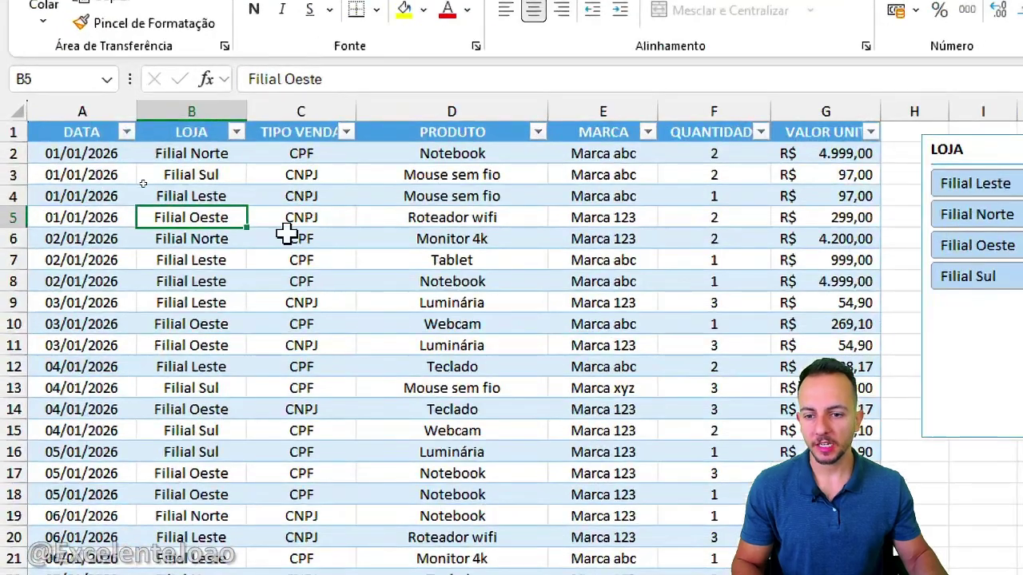
Step: Bring up the sales table's design options and browse the full gallery of table styles
left_click(144, 184)
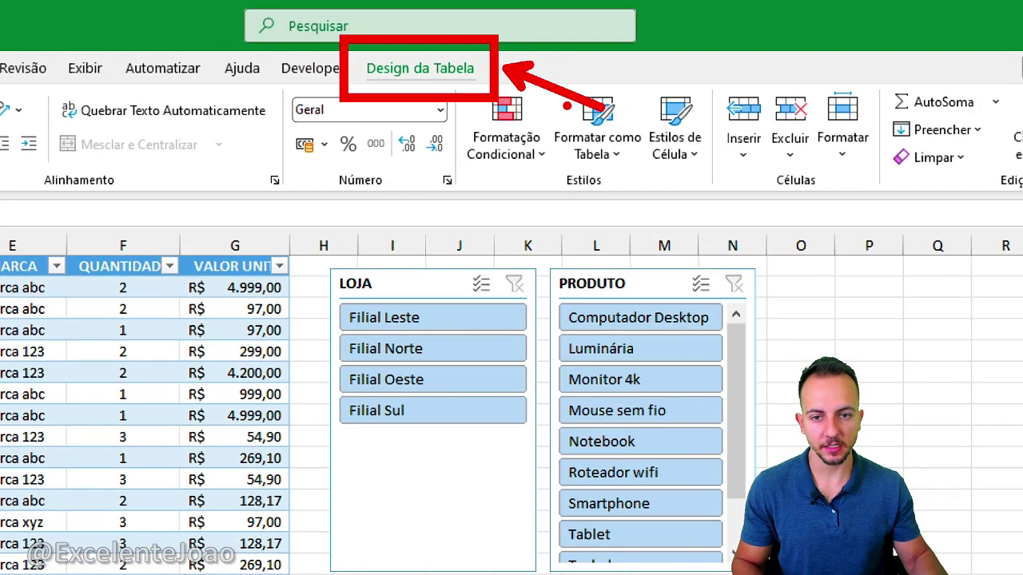
left_click(472, 80)
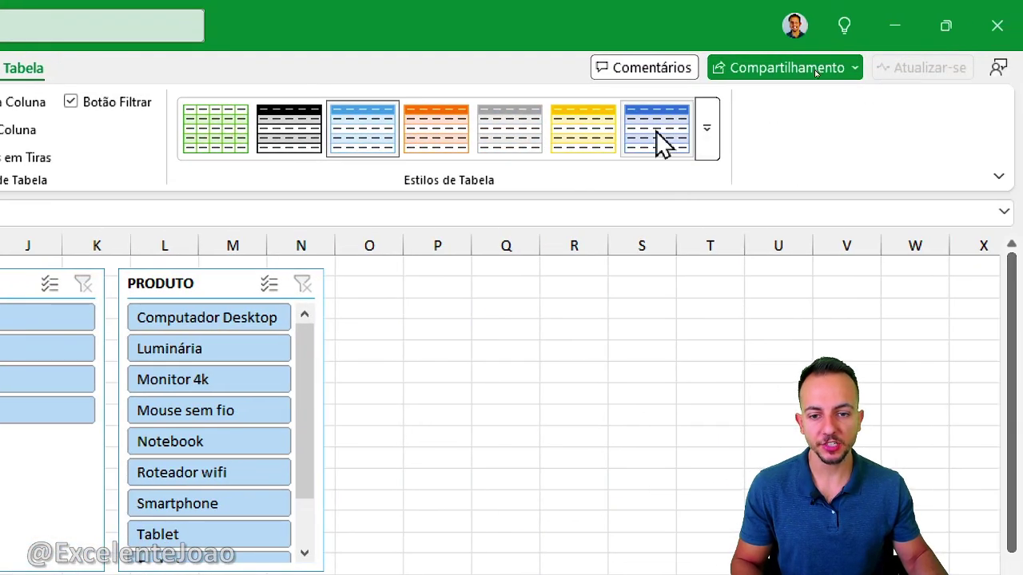
left_click(708, 155)
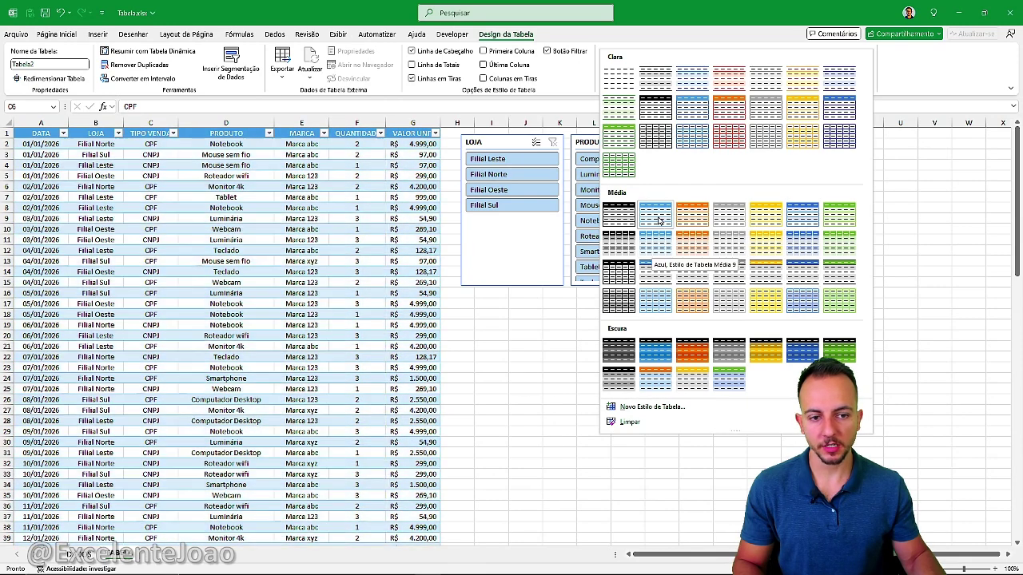
left_click(653, 247)
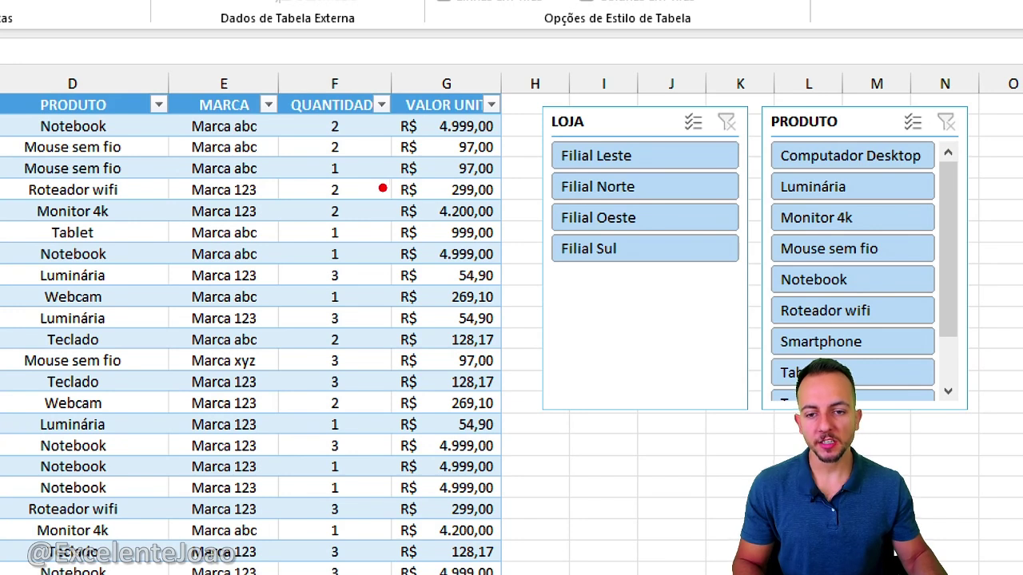
left_click_drag(363, 167, 445, 139)
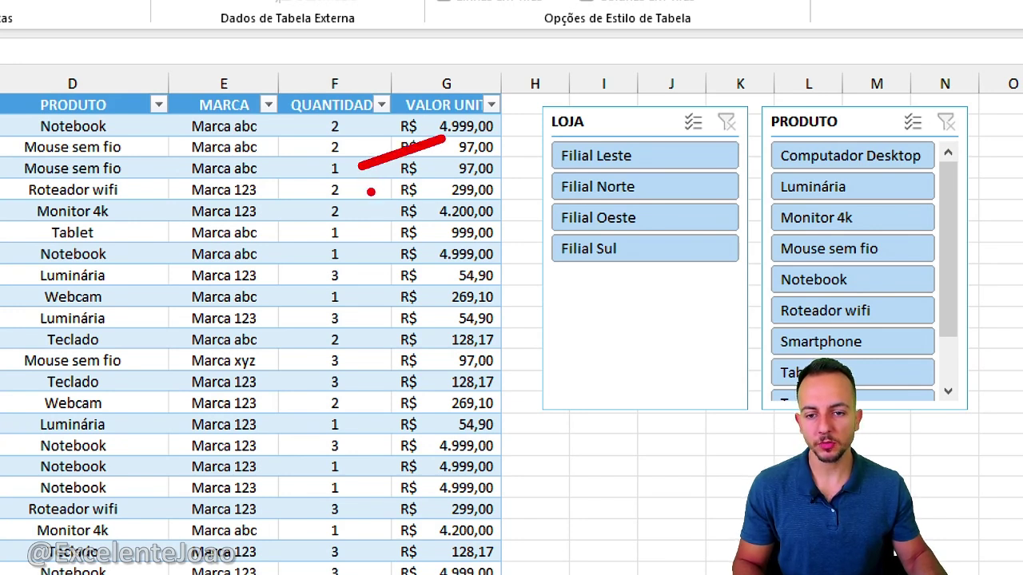
left_click_drag(369, 192, 427, 170)
left_click_drag(368, 210, 436, 188)
left_click_drag(360, 246, 431, 241)
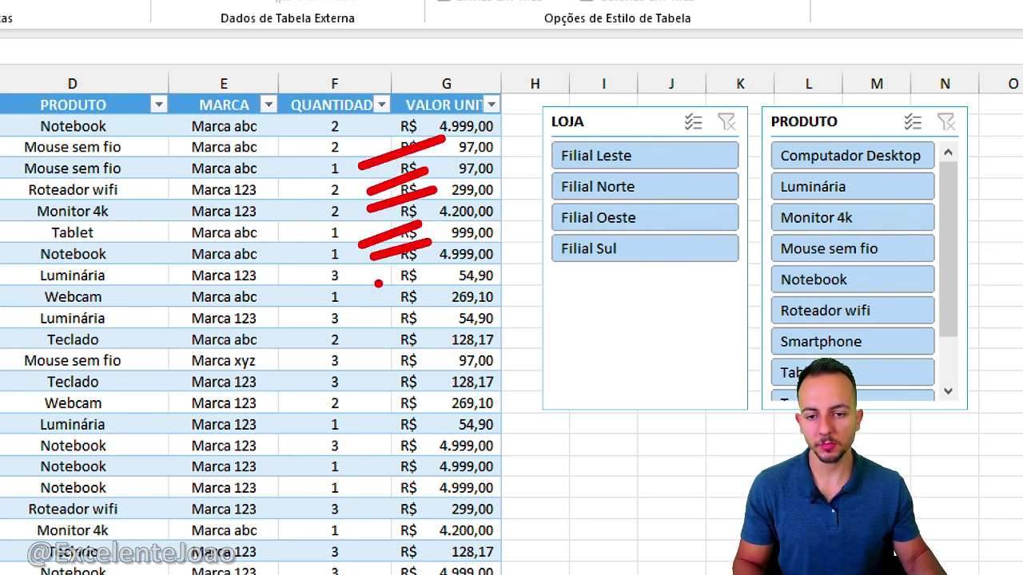
key("Escape")
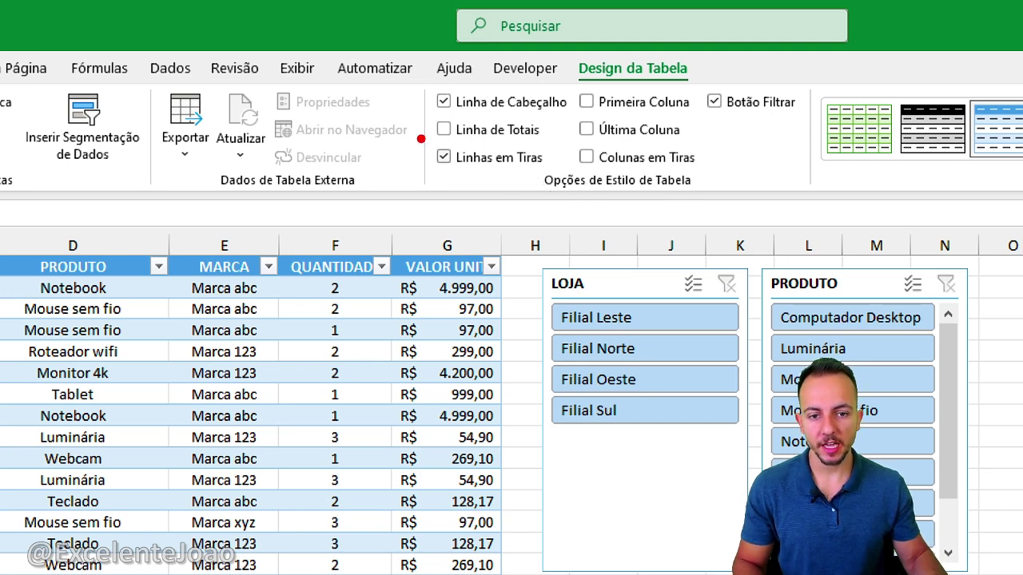
Step: Turn the table's banded rows off and back on to compare the look
left_click(443, 158)
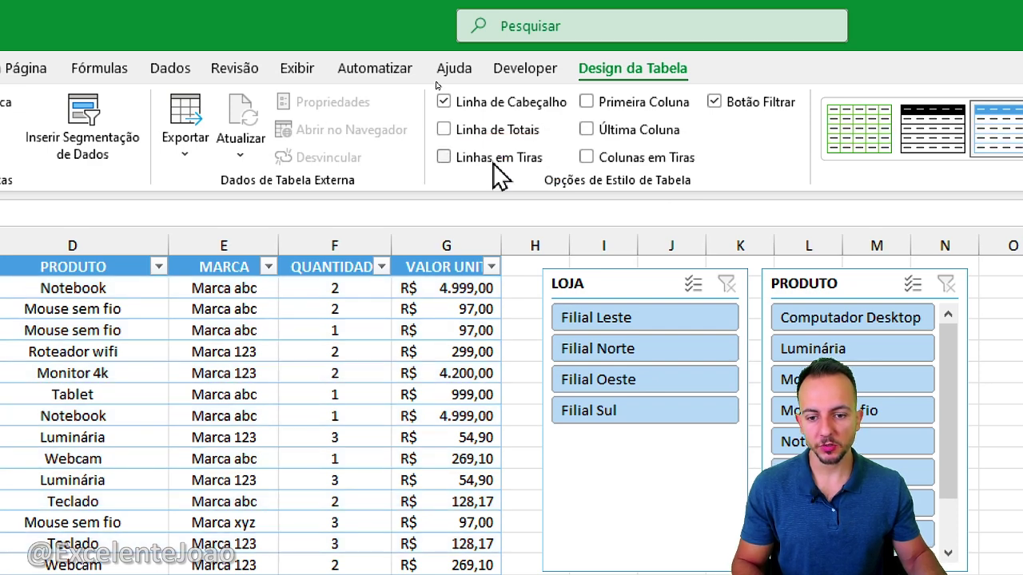
left_click(493, 163)
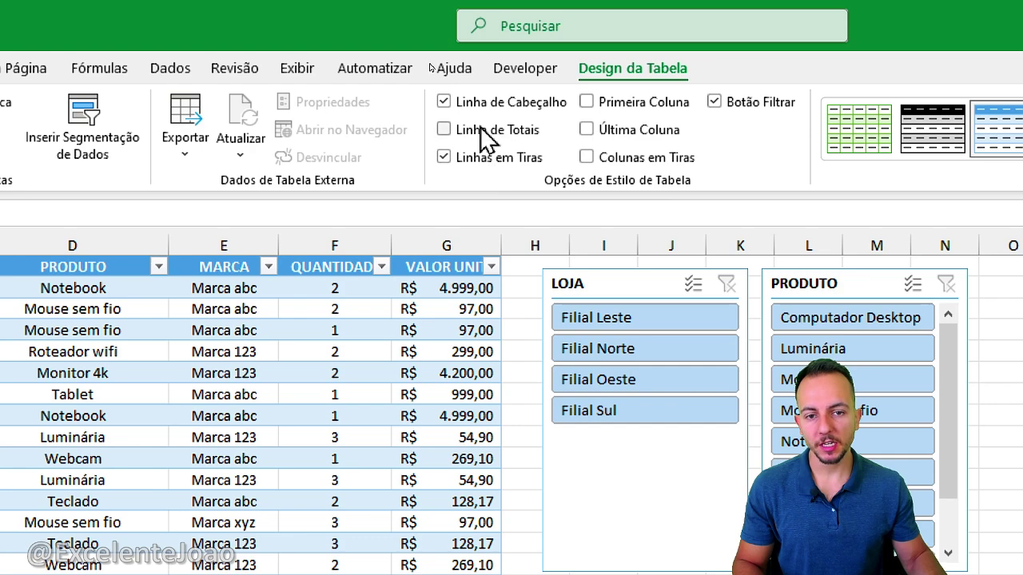
Step: Add a totals row to the sales table and view it at the end of the data
left_click(479, 132)
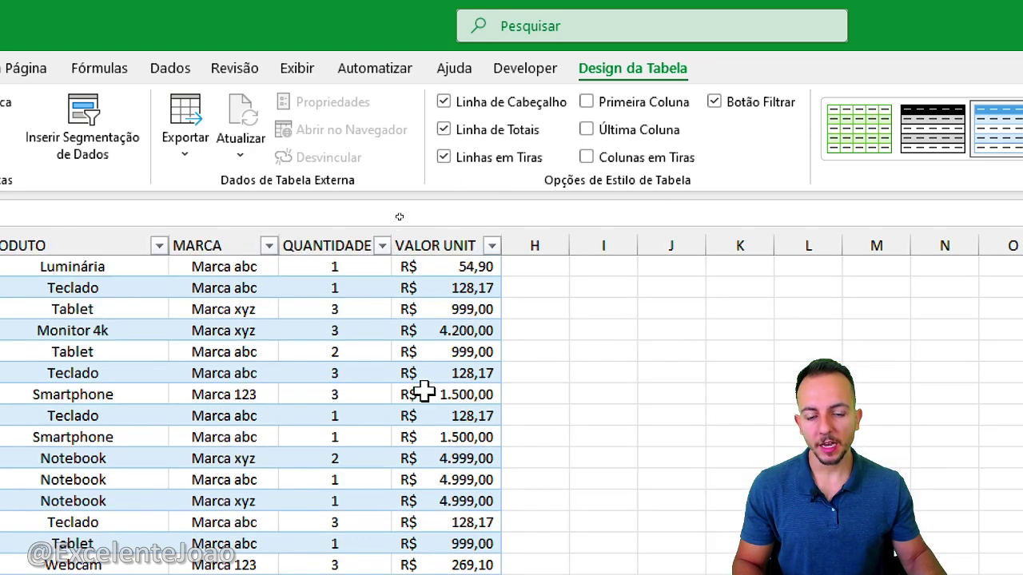
scroll(425, 390, "down", 10)
scroll(282, 210, "up", 2)
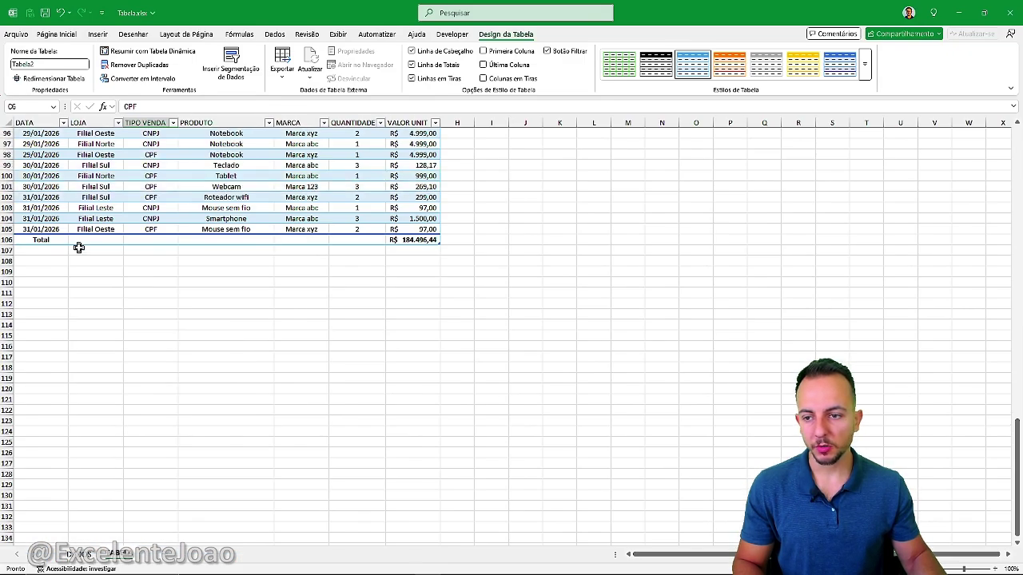
left_click_drag(78, 196, 92, 190)
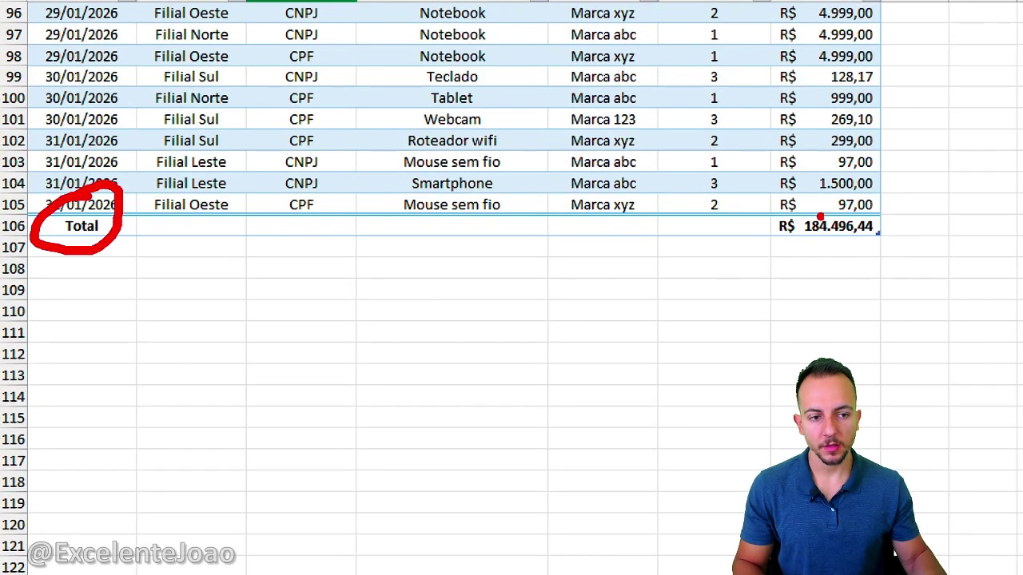
mouse_move(767, 197)
left_mouse_down()
mouse_move(911, 227)
mouse_move(756, 197)
left_mouse_up()
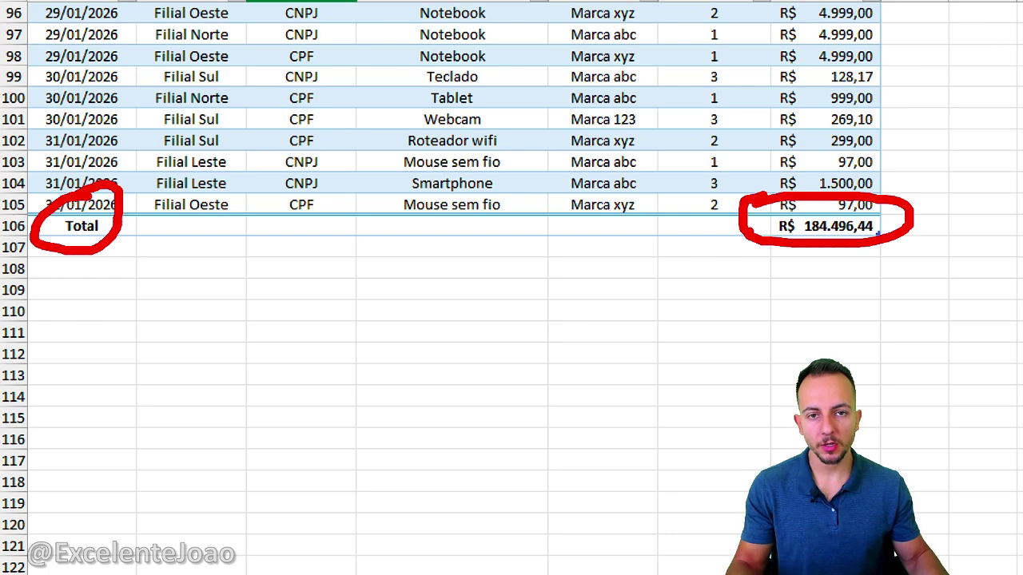
key("Escape")
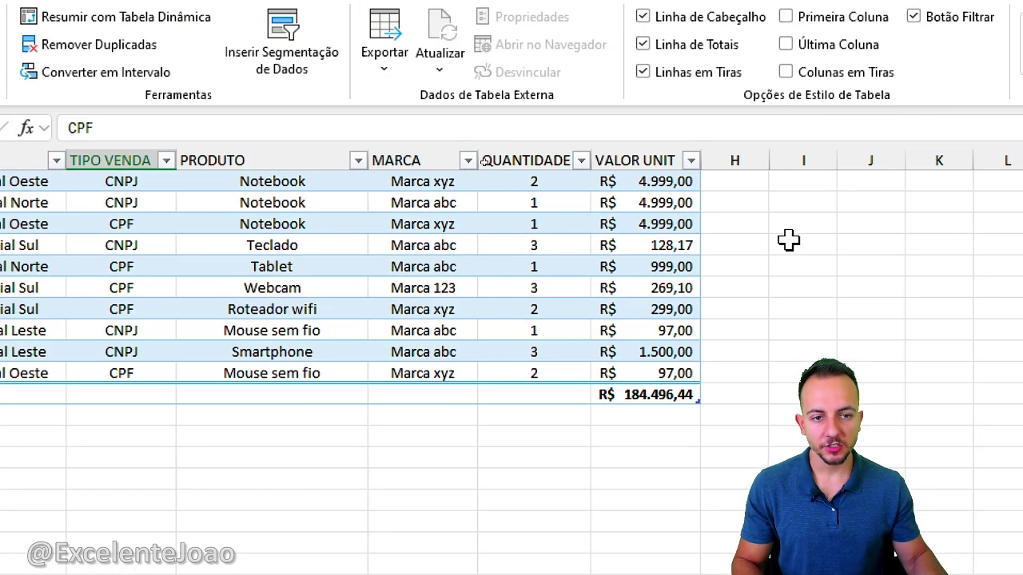
Step: Toggle the totals row off and on repeatedly to compare the table's end, leaving it on
scroll(789, 239, "down", 1)
left_click(682, 110)
left_click(683, 110)
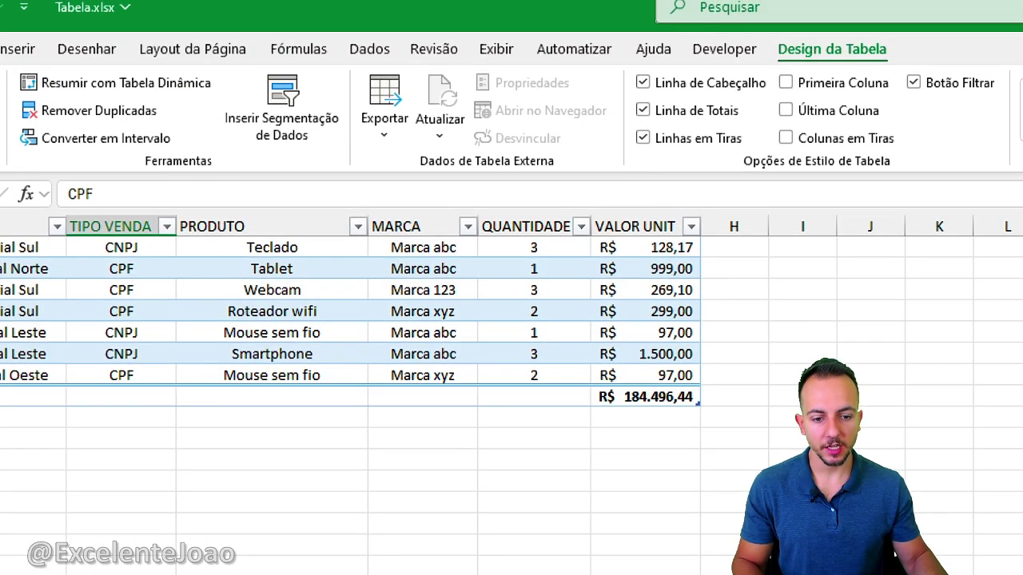
left_click_drag(651, 377, 721, 299)
key("Escape")
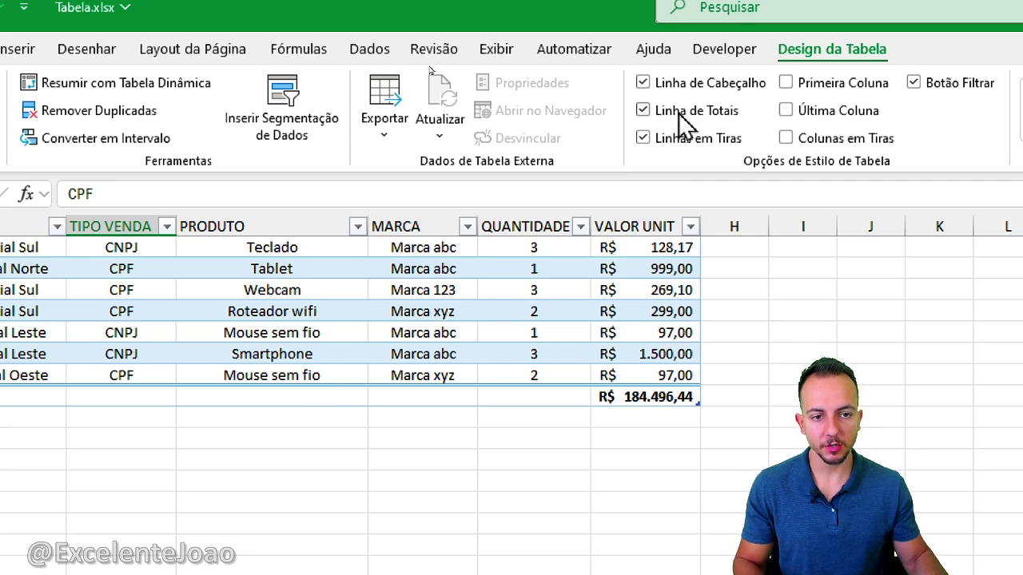
left_click(679, 113)
left_click(680, 113)
left_click(680, 114)
left_click(680, 114)
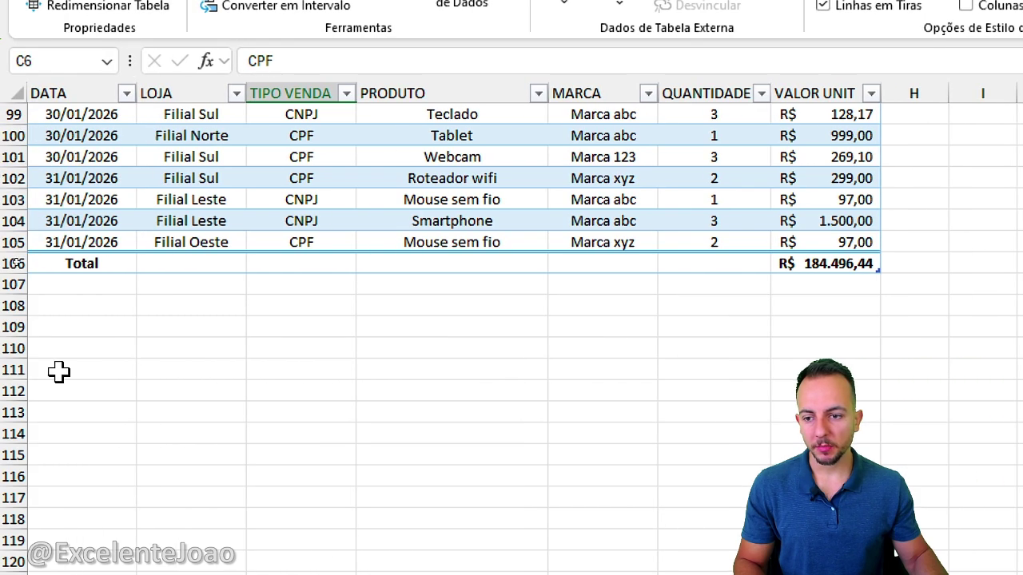
Step: Set the LOJA column's cell in the totals row to Contagem
left_click(107, 264)
left_click(177, 266)
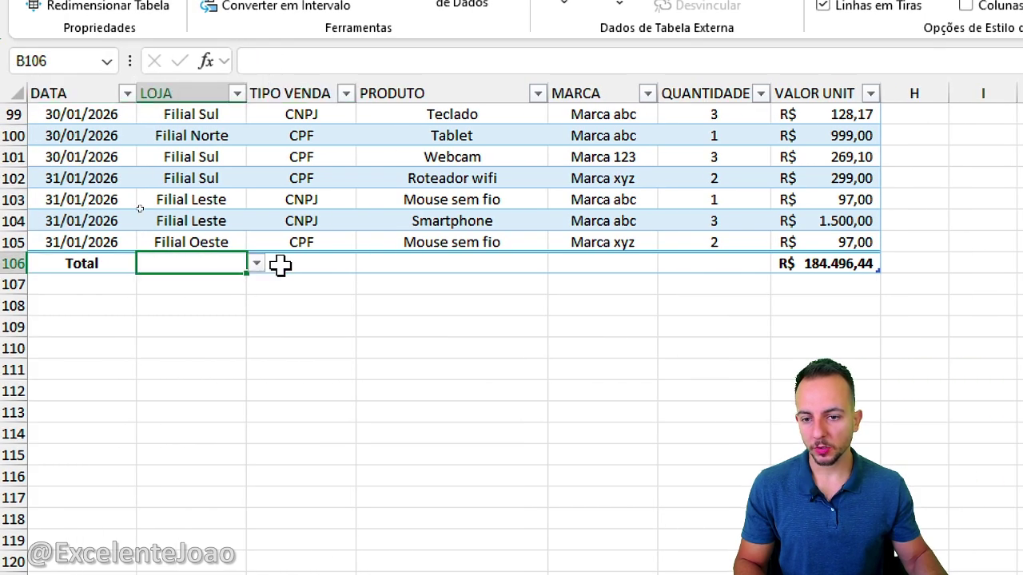
left_click(280, 264)
left_click(209, 256)
left_click_drag(182, 57, 217, 64)
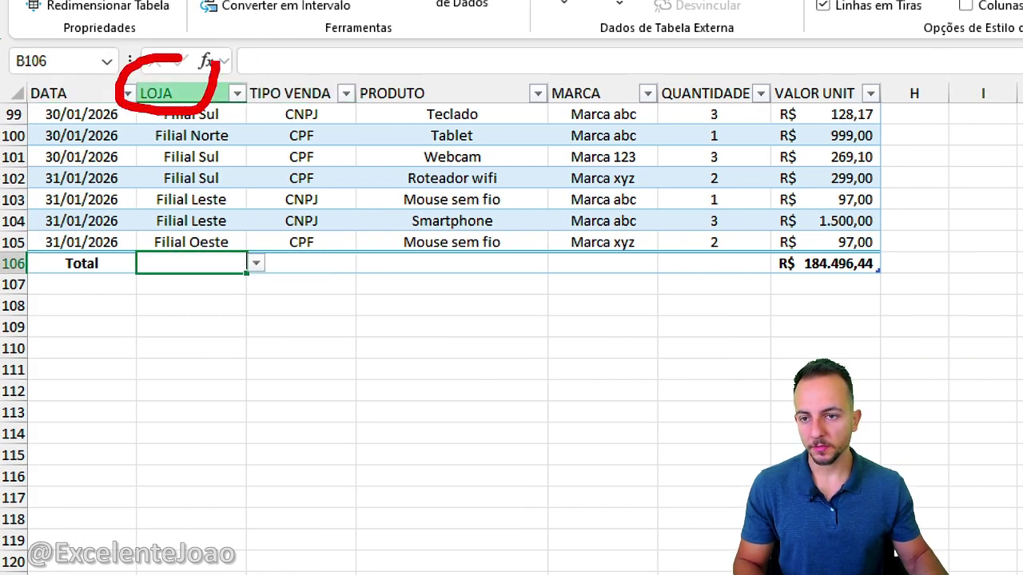
mouse_move(231, 234)
left_mouse_down()
mouse_move(237, 283)
mouse_move(249, 230)
left_mouse_up()
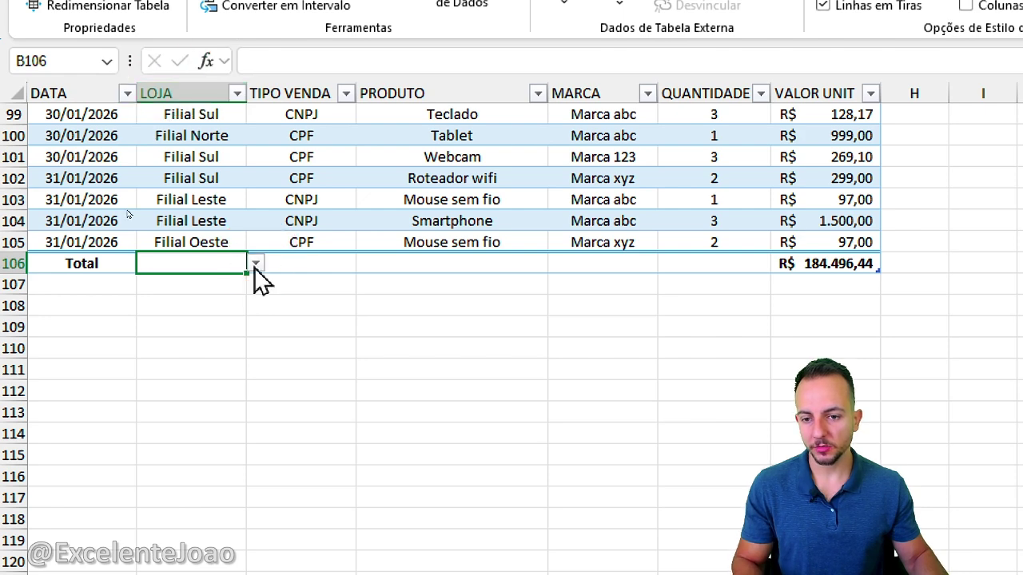
left_click(256, 264)
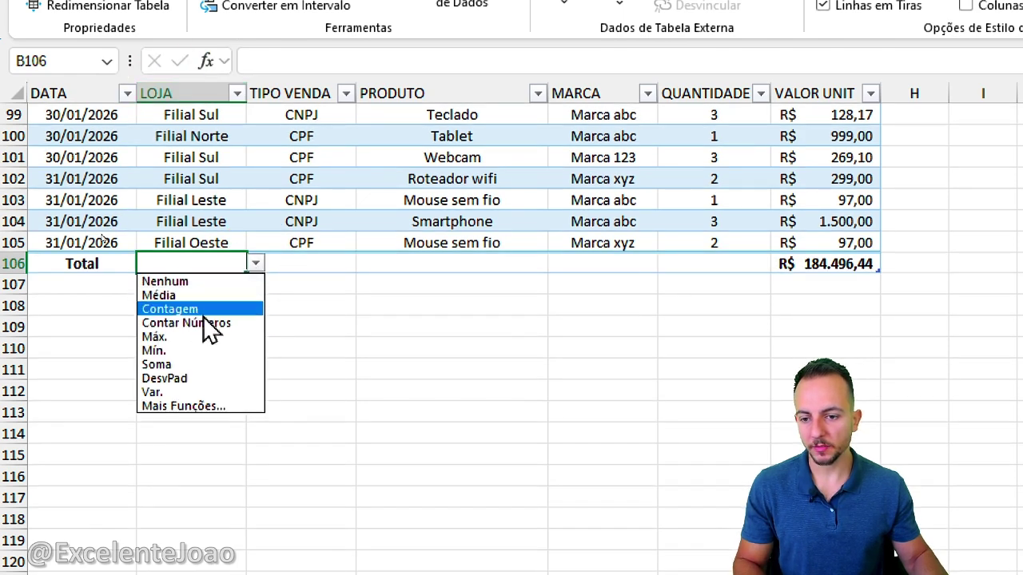
left_click(203, 312)
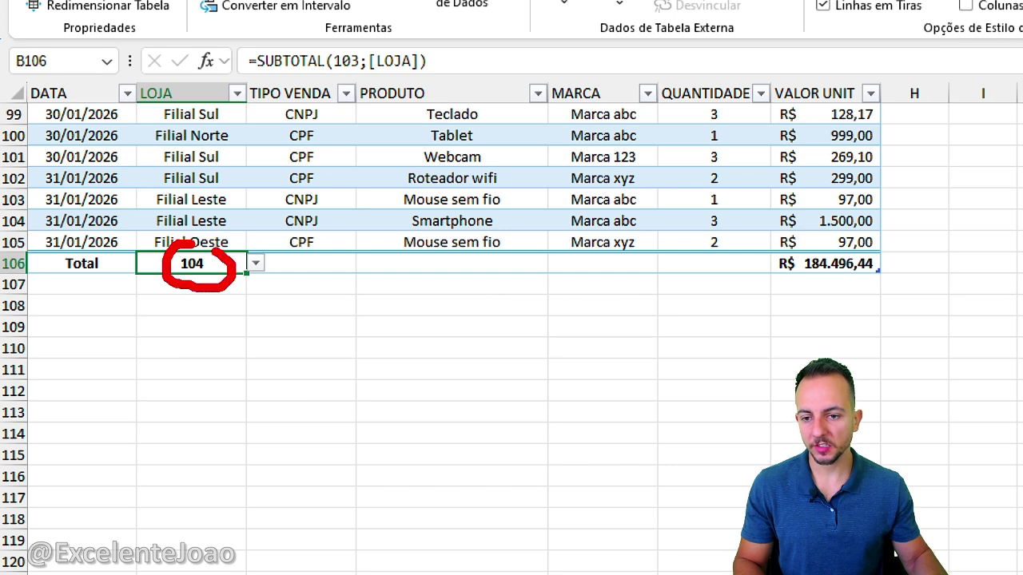
left_click_drag(241, 273, 240, 119)
left_click_drag(147, 241, 218, 224)
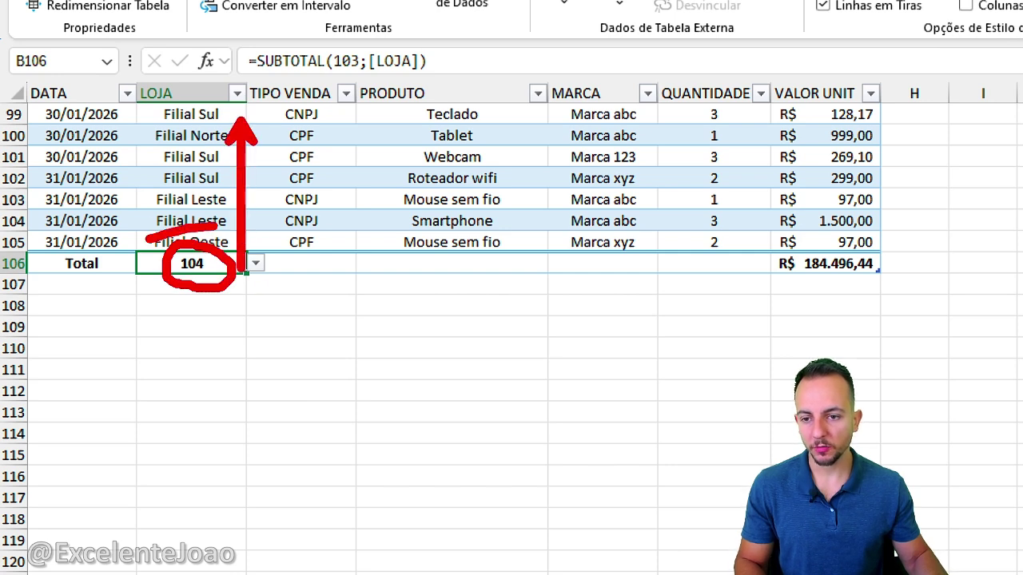
left_click_drag(150, 214, 219, 190)
mouse_move(142, 184)
left_mouse_down()
mouse_move(189, 151)
mouse_move(209, 106)
left_mouse_up()
left_click_drag(117, 119, 185, 85)
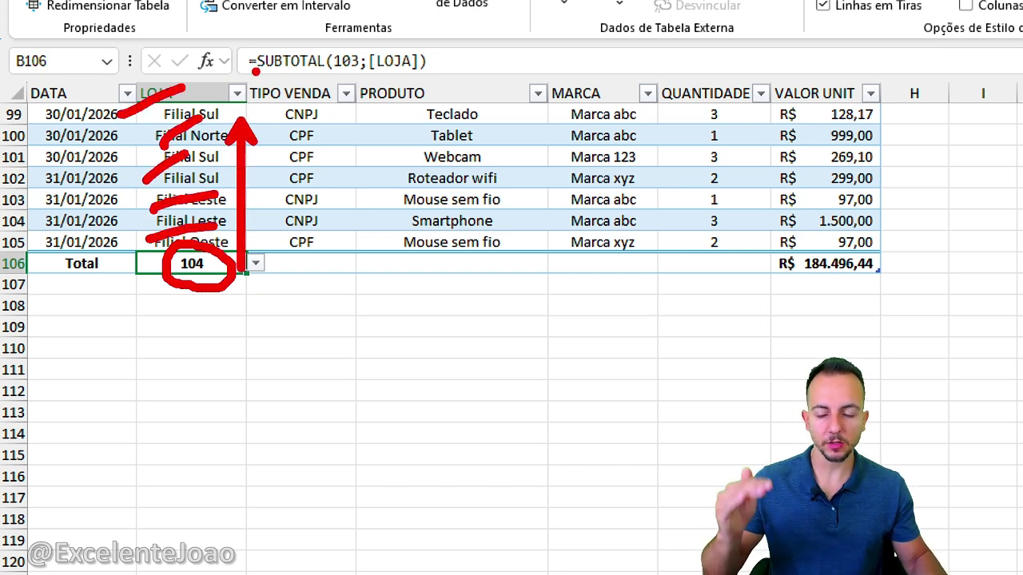
key("Escape")
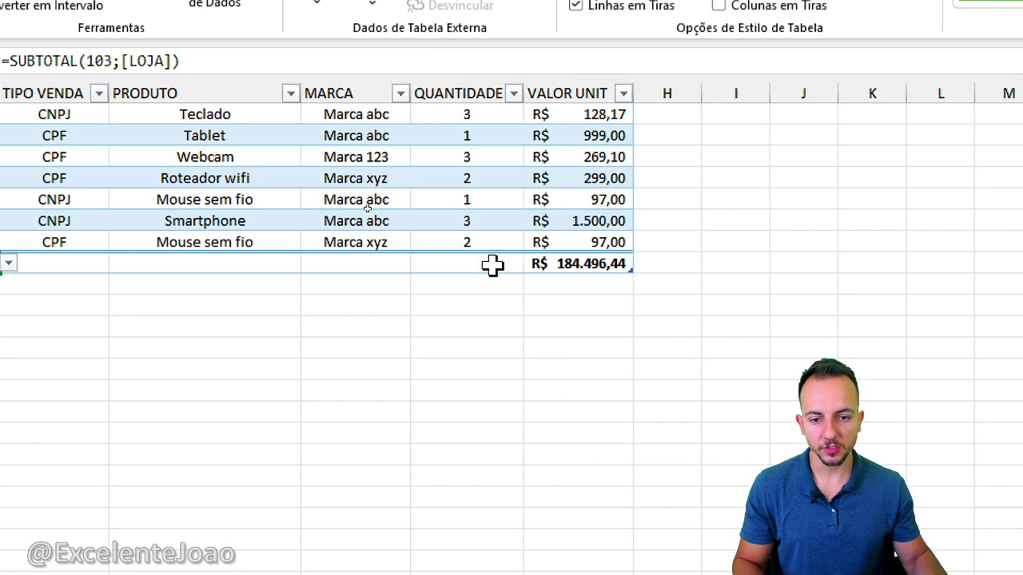
Step: Set the QUANTIDADE column's cell in the totals row to Soma
left_click(491, 266)
left_click(532, 264)
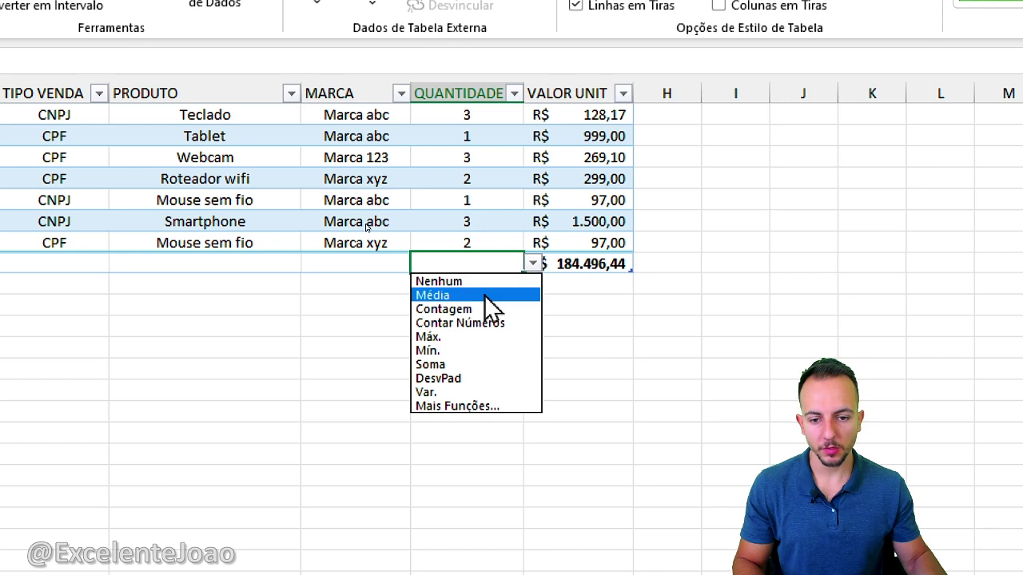
left_click(469, 365)
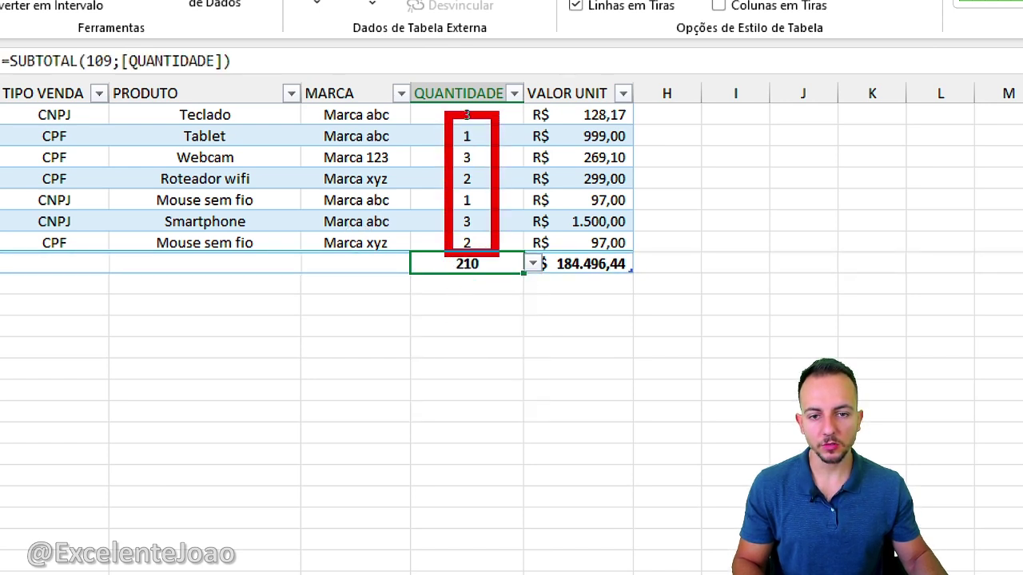
Step: Try Mín., Máx. and Média in turn for the VALOR UNIT column's cell in the totals row
left_click(598, 263)
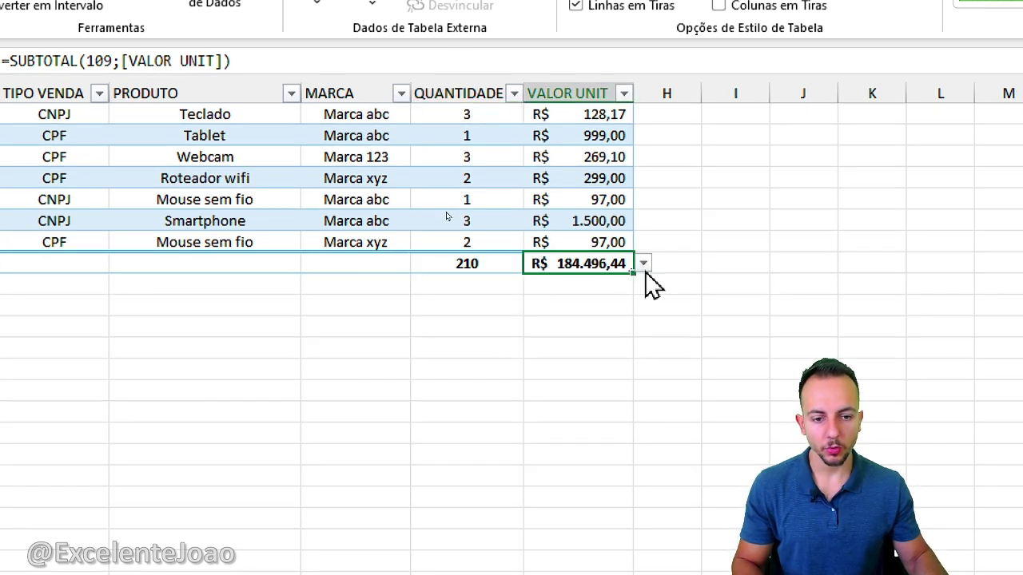
left_click(643, 264)
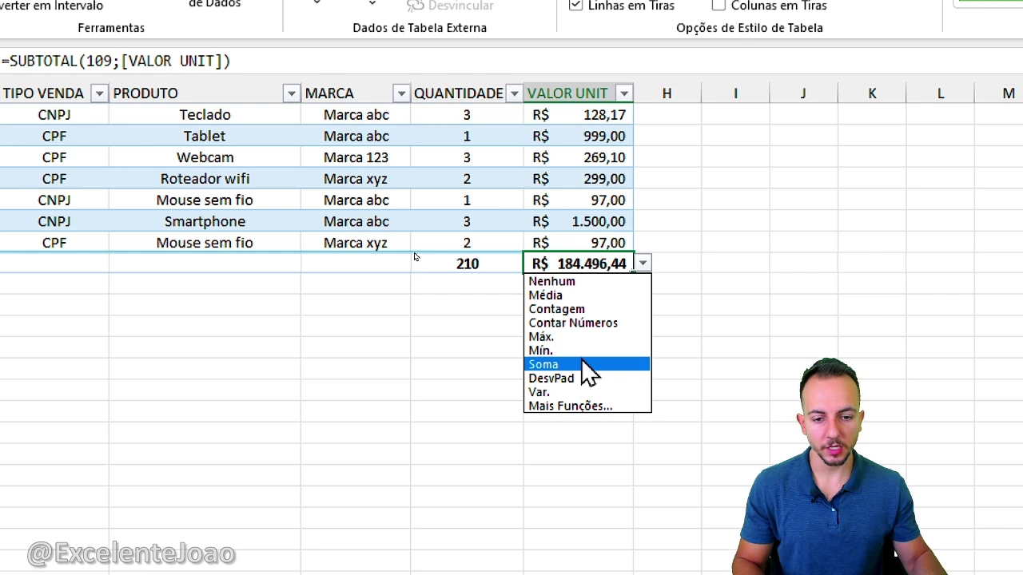
left_click(551, 350)
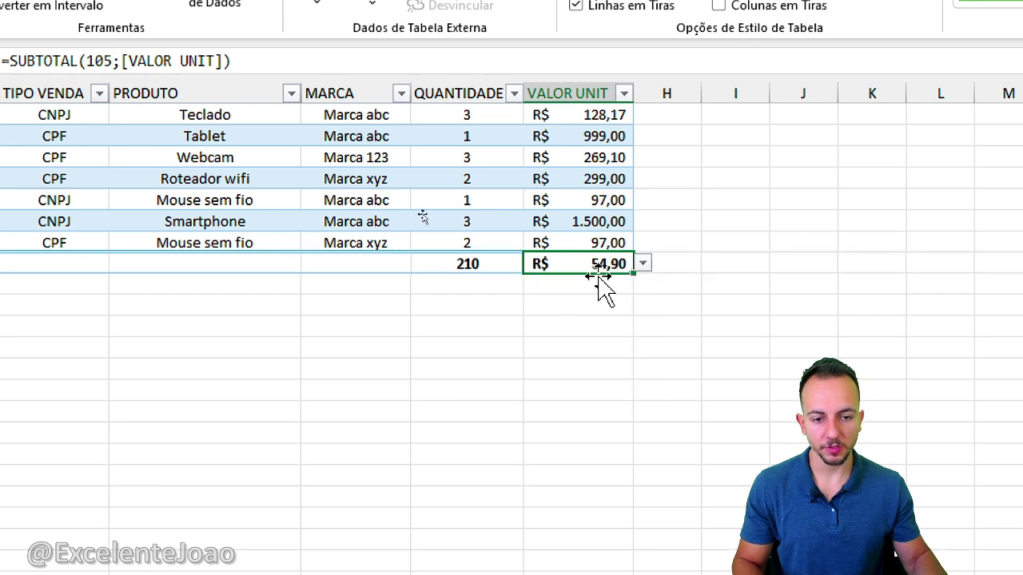
left_click(643, 265)
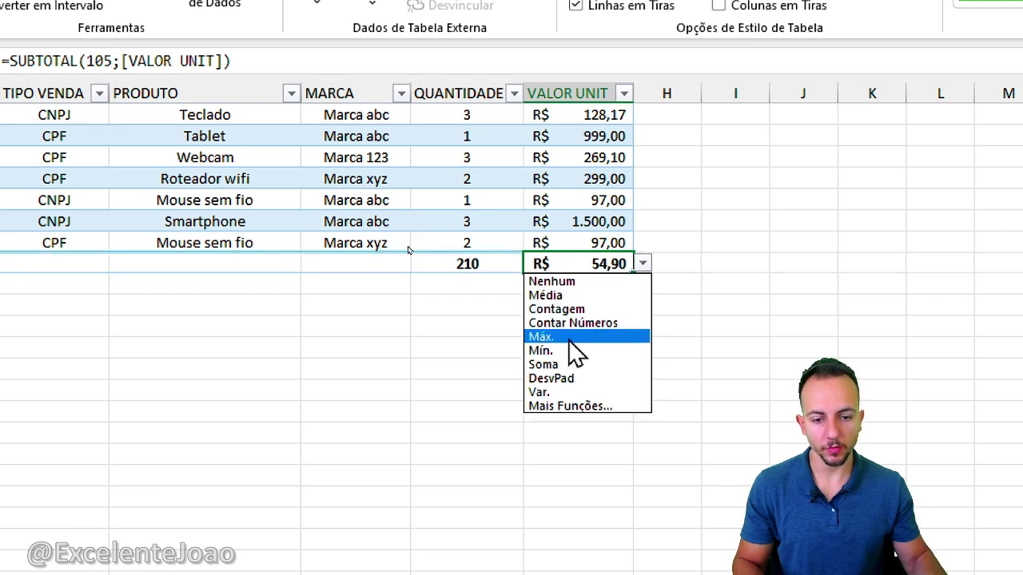
left_click(574, 339)
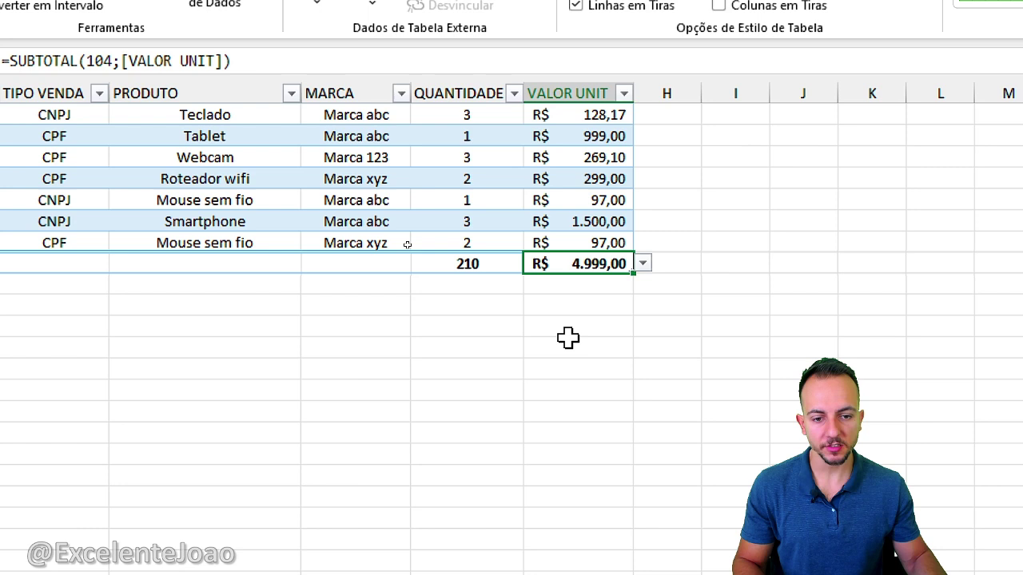
left_click(643, 264)
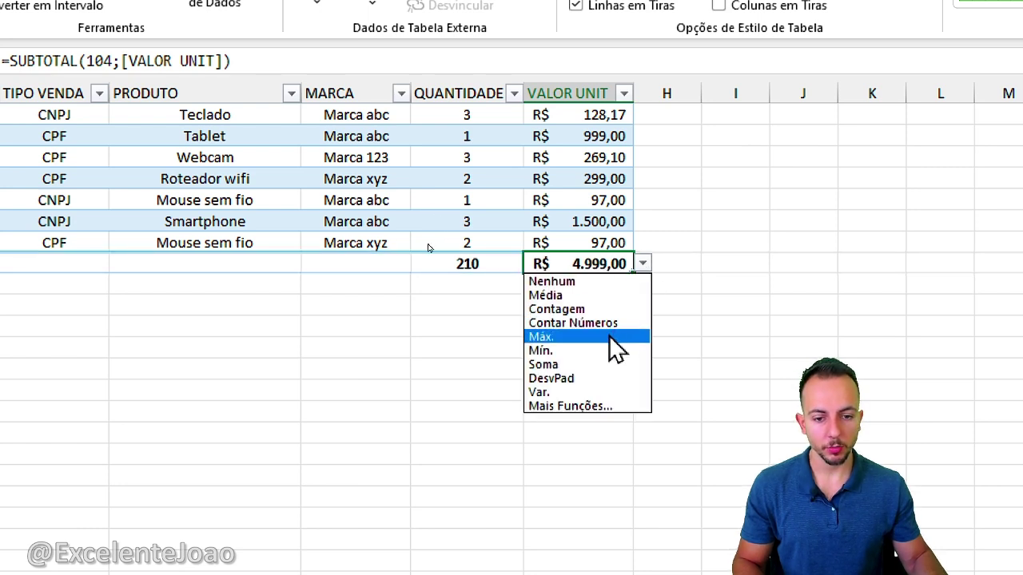
left_click(557, 296)
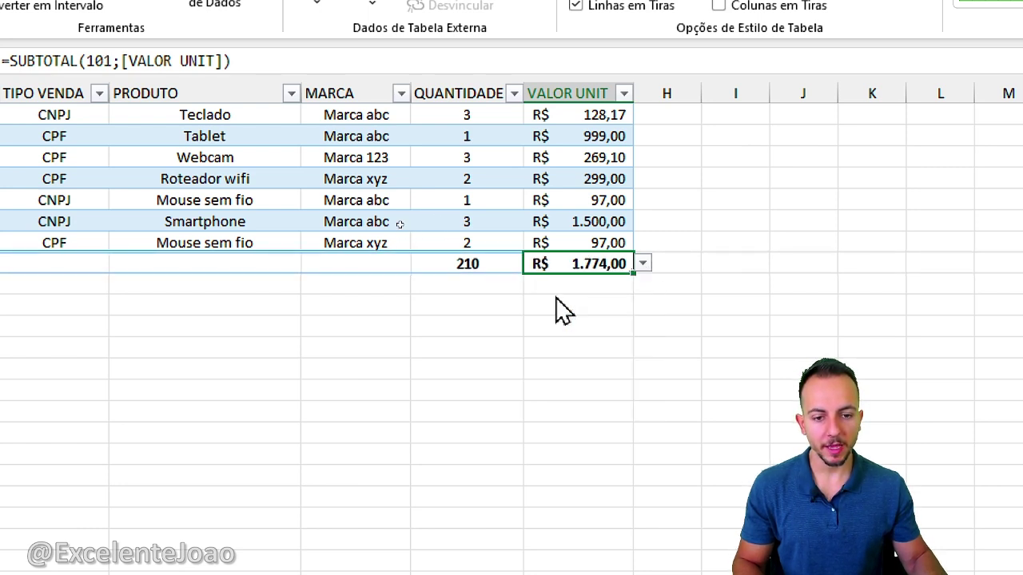
Step: Set the VALOR UNIT column's total to Nenhum and turn off the table's totals row
left_click(643, 265)
left_click(592, 279)
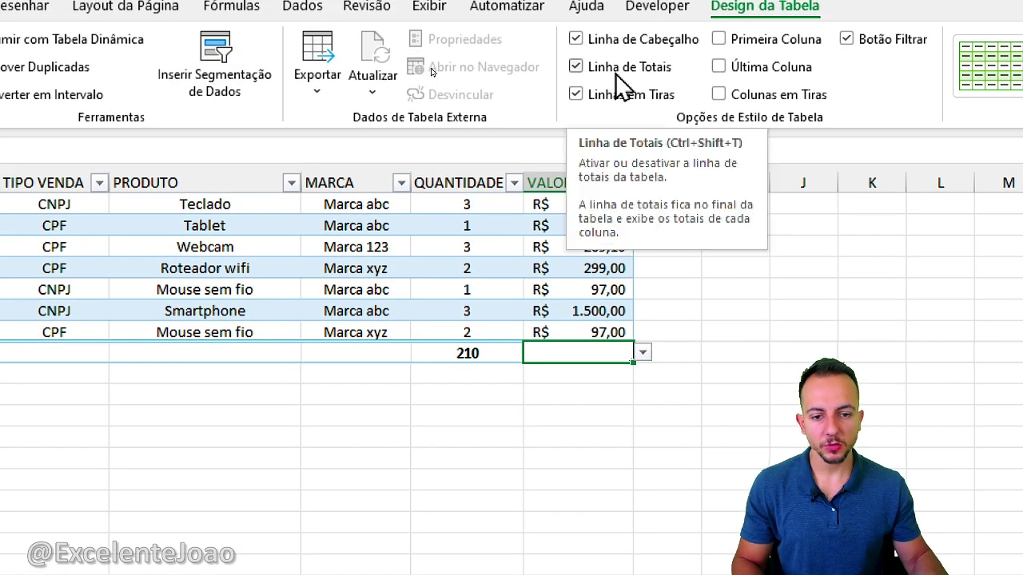
left_click(617, 73)
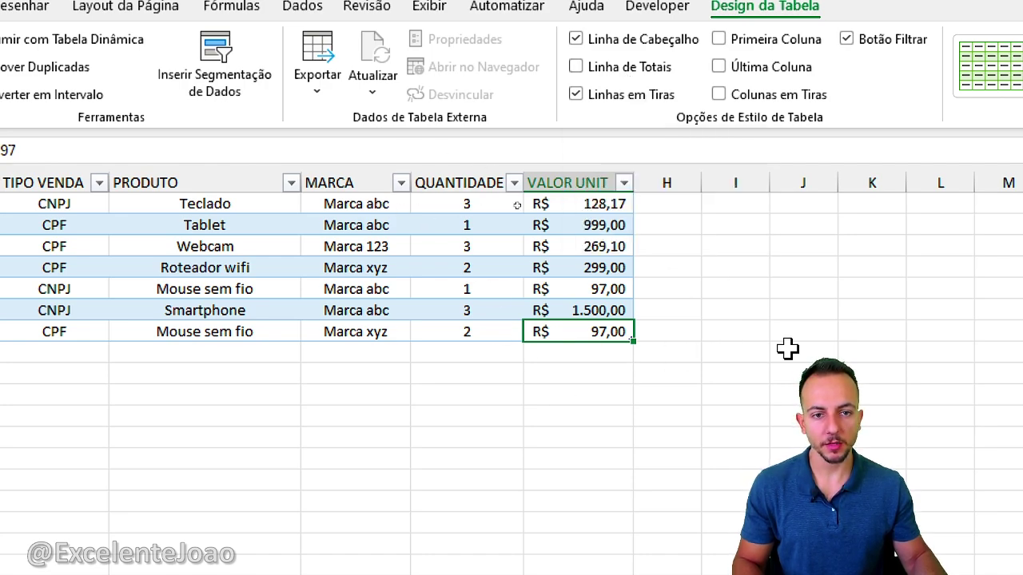
Step: Turn the table's header row off and back on to compare its effect at the table's start
scroll(705, 376, "up", 10)
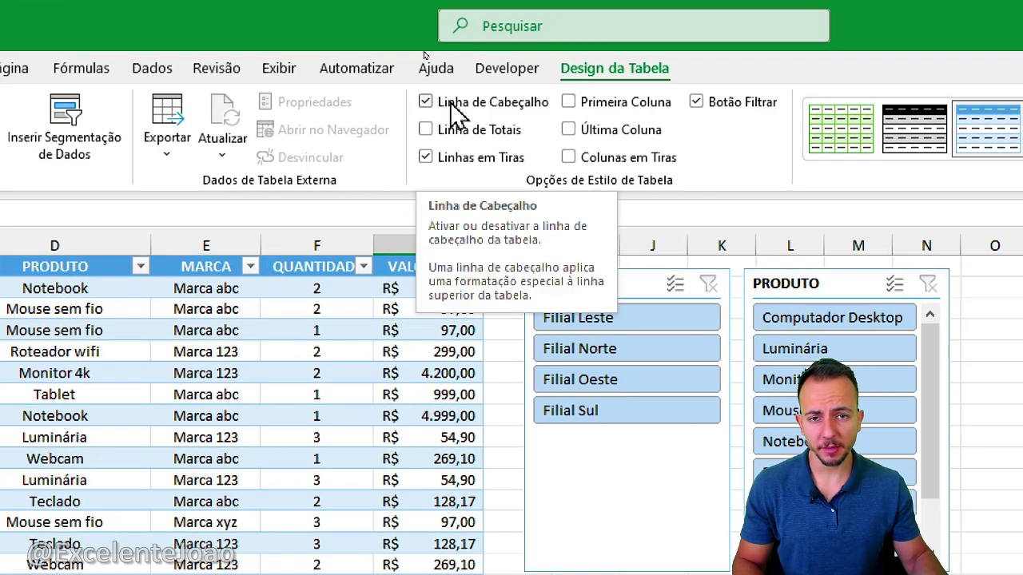
left_click(452, 111)
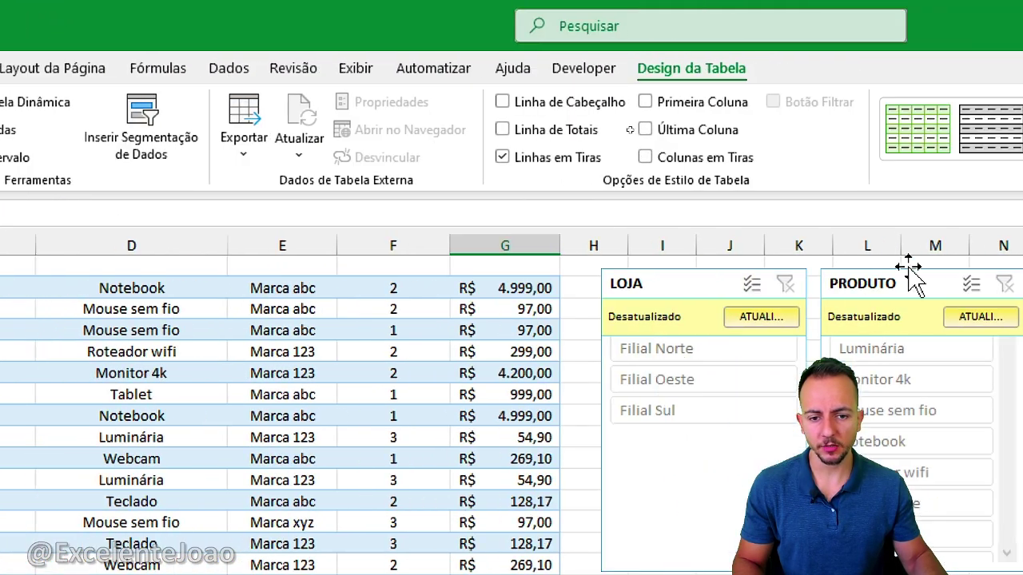
left_click(592, 104)
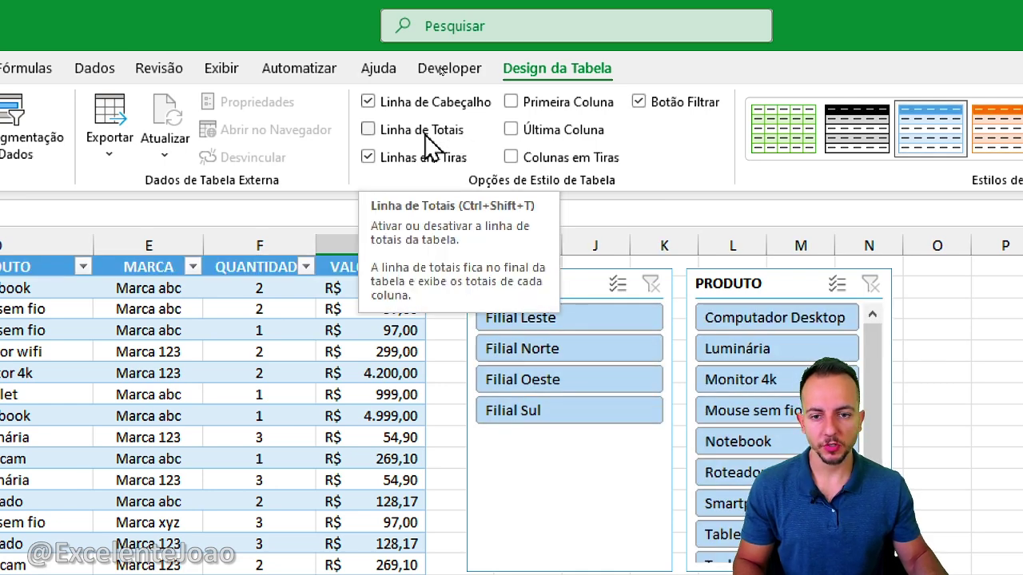
Step: Turn on the special formatting for the first column, review it along the DATA column, and turn it off again
left_click(562, 102)
scroll(248, 390, "up", 7)
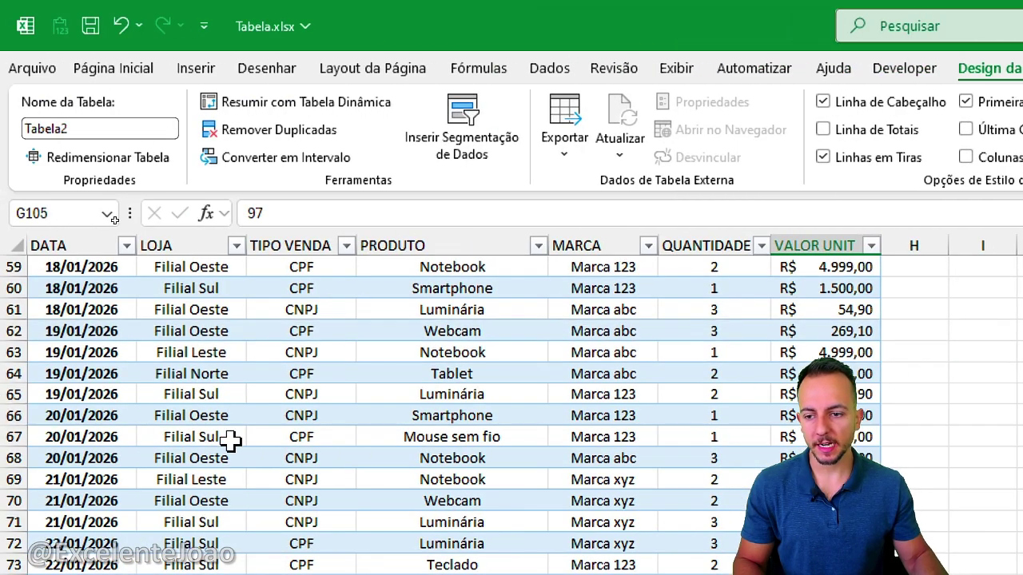
scroll(230, 439, "down", 13)
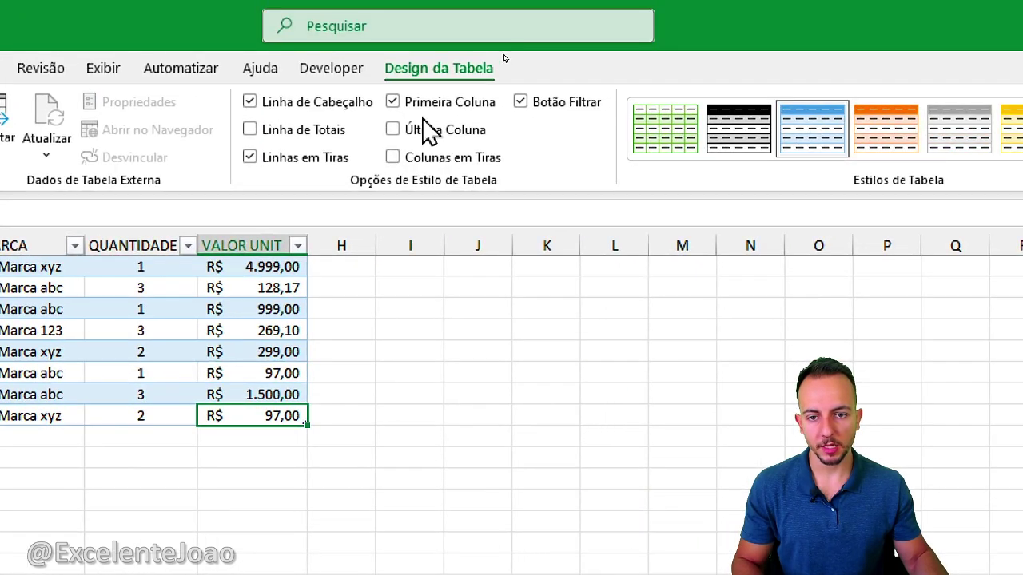
left_click(436, 104)
Step: Turn on the special formatting for the last column, review it along the VALOR UNIT column, and turn it off again
left_click(404, 131)
scroll(326, 345, "up", 2)
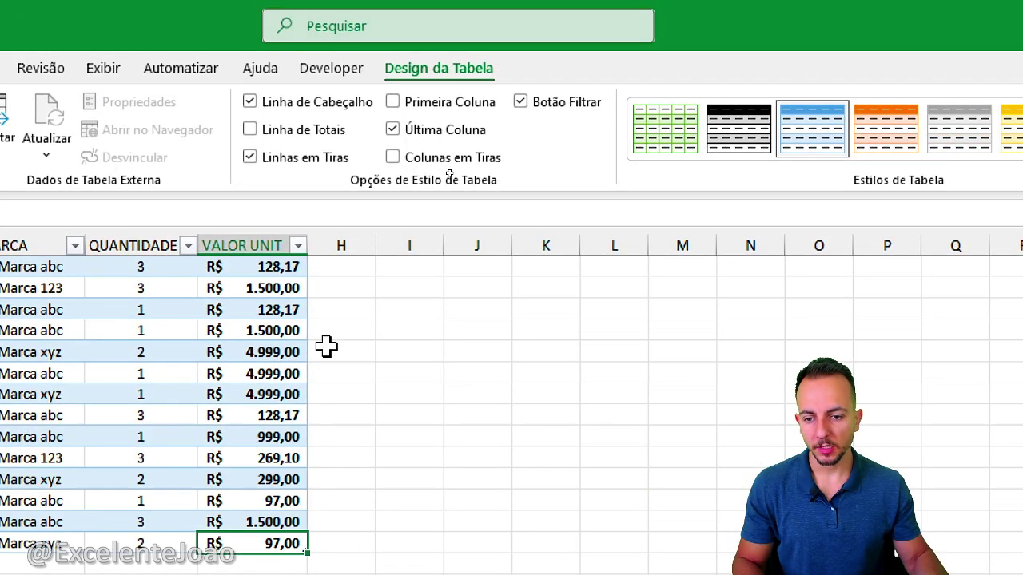
scroll(326, 346, "up", 1)
left_click(446, 131)
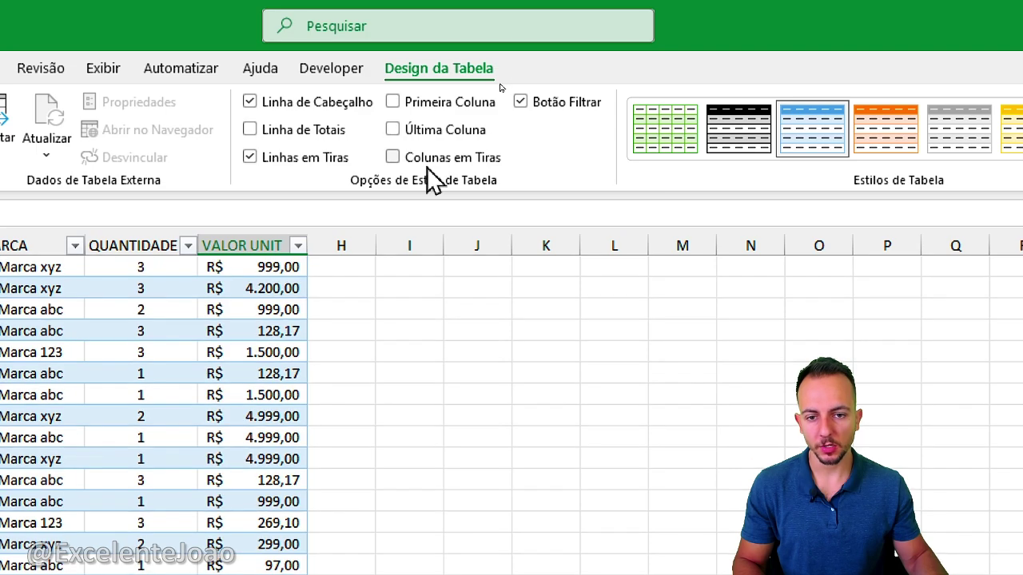
Step: Try banded columns on the sales table and review the effect from its last rows up to the header
left_click(445, 159)
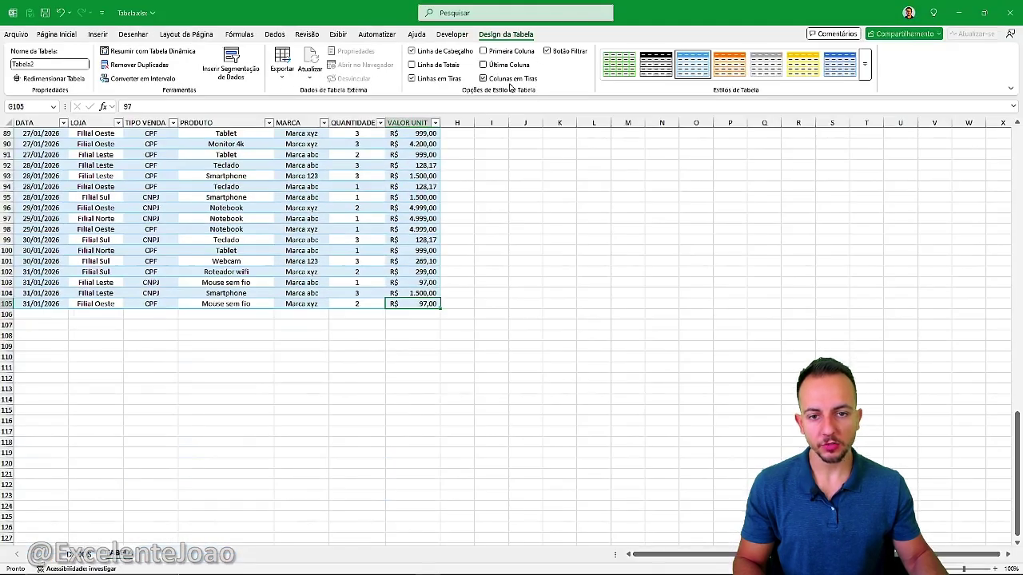
scroll(519, 220, "up", 6)
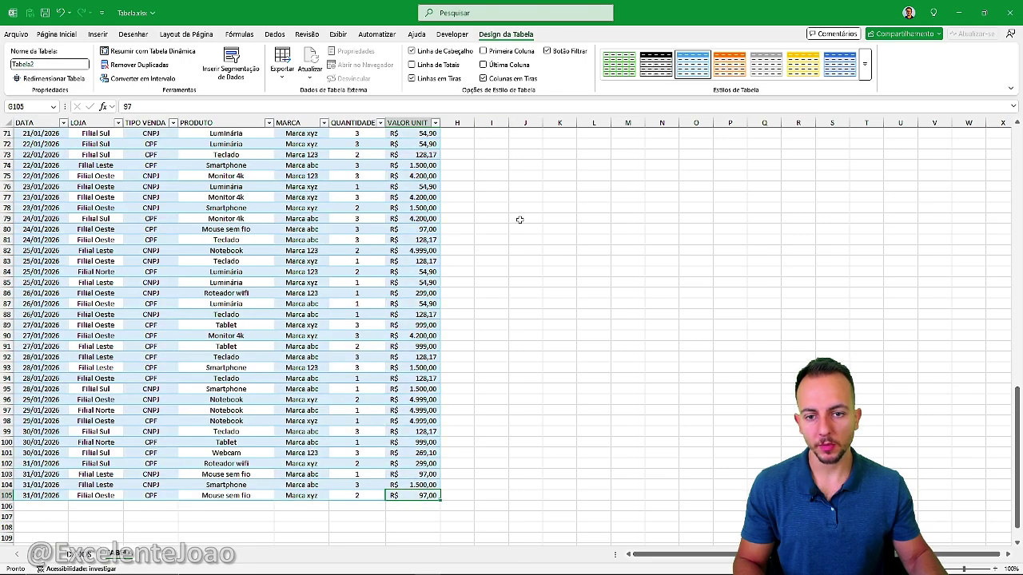
scroll(519, 219, "up", 20)
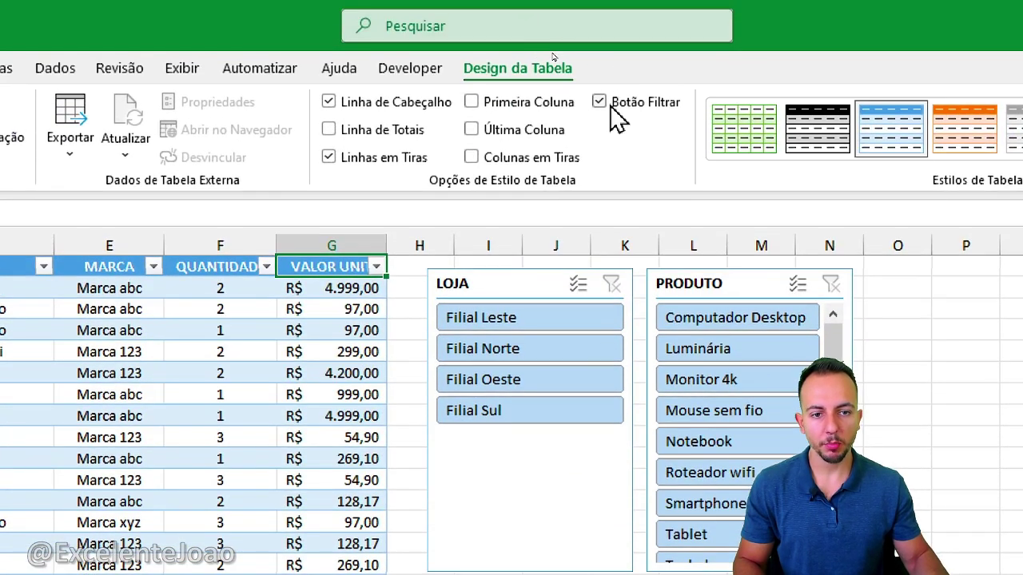
Step: Toggle the table header's filter buttons off and on repeatedly to compare, leaving them off
left_click(553, 53)
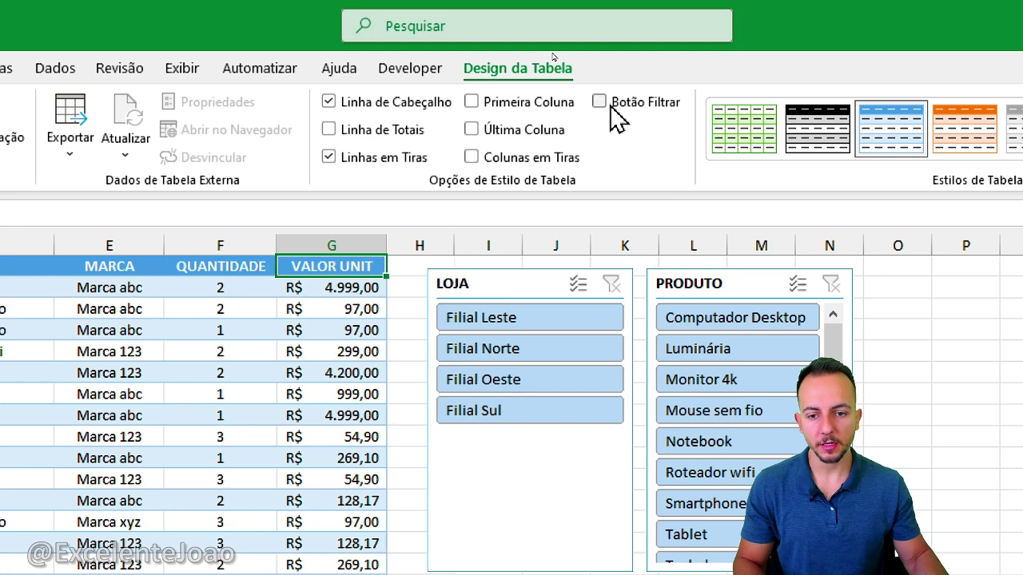
left_click(611, 107)
left_click(610, 107)
left_click(610, 107)
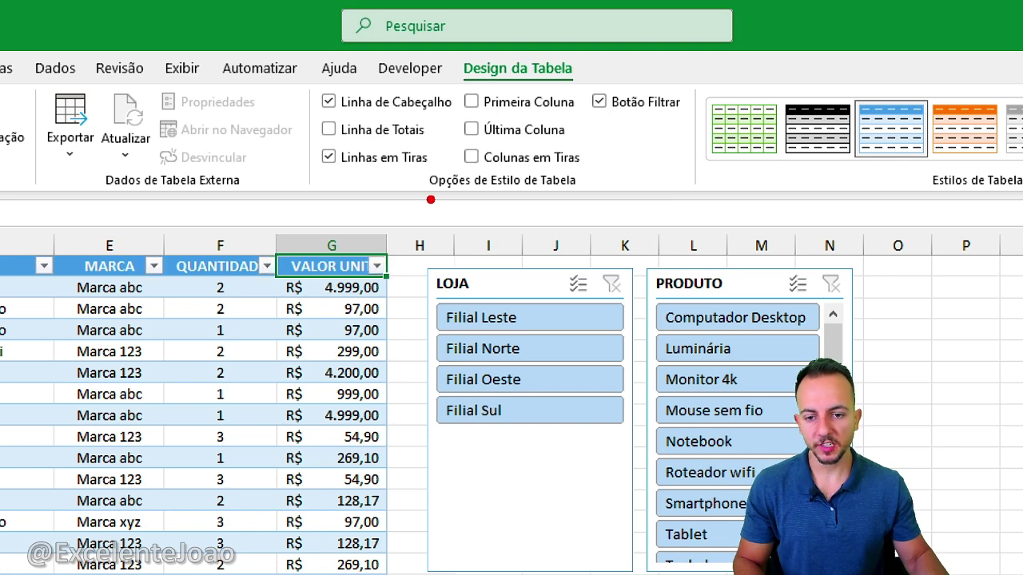
key("Escape")
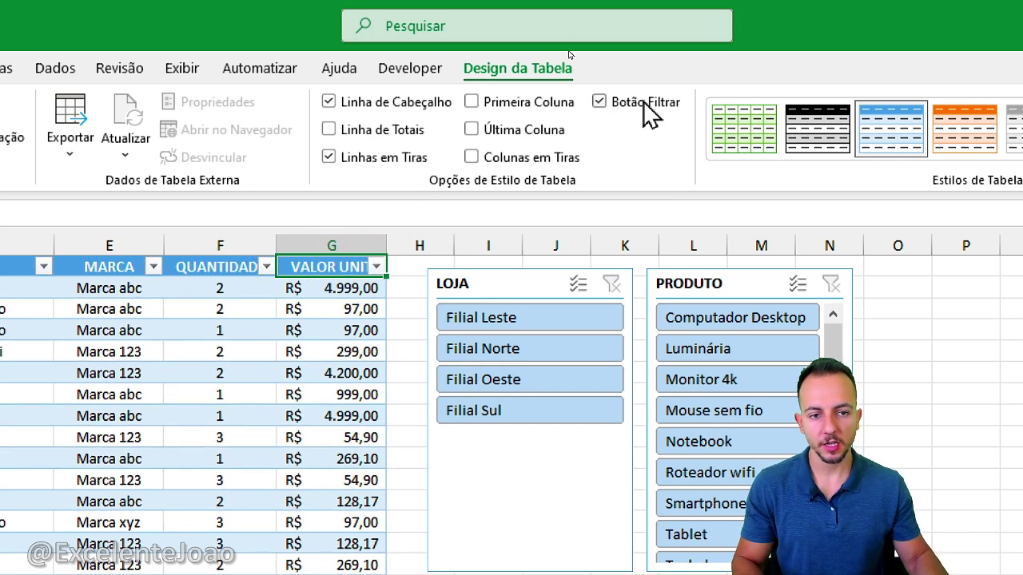
left_click(641, 102)
left_click(642, 102)
left_click(642, 102)
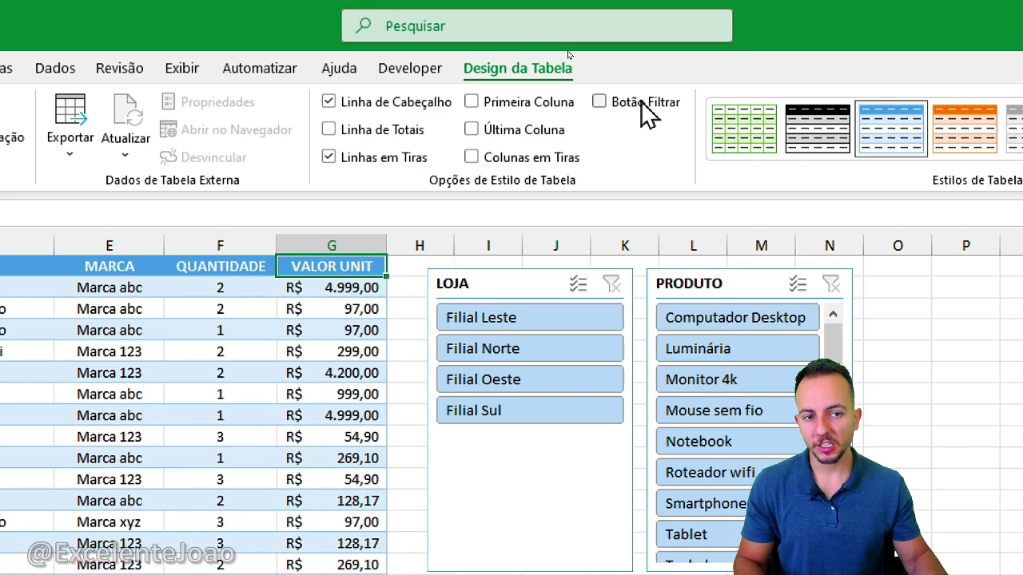
left_click(641, 103)
left_click(642, 102)
left_click(642, 103)
left_click(641, 103)
key("ctrl+2")
mouse_move(584, 60)
left_mouse_down()
mouse_move(609, 46)
mouse_move(540, 77)
left_mouse_up()
key("Escape")
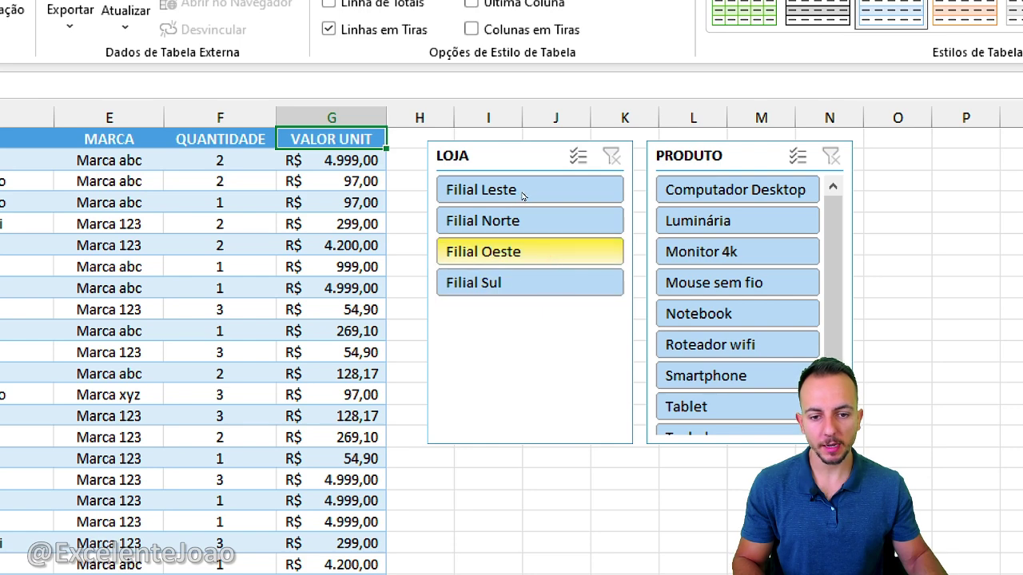
mouse_move(500, 132)
left_mouse_down()
mouse_move(582, 232)
mouse_move(470, 169)
left_mouse_up()
mouse_move(745, 128)
left_mouse_down()
mouse_move(807, 138)
mouse_move(685, 145)
left_mouse_up()
key("Escape")
Step: Filter the table by the different branches in turn with the LOJA slicer, ending on Filial Leste
left_click(569, 251)
left_click(574, 227)
left_click(555, 250)
left_click(558, 279)
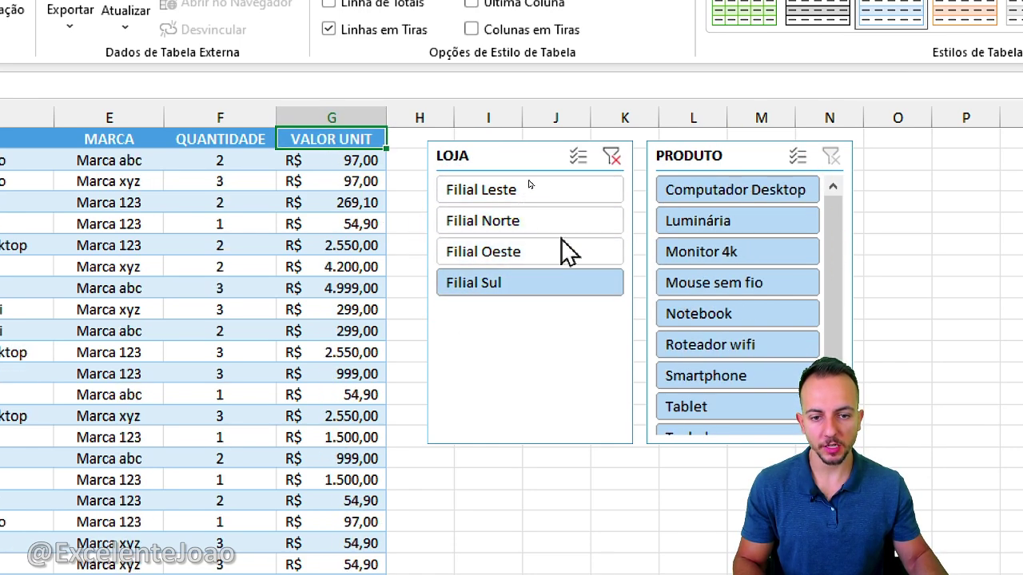
left_click(559, 221)
left_click(551, 196)
left_click(542, 222)
left_click(533, 254)
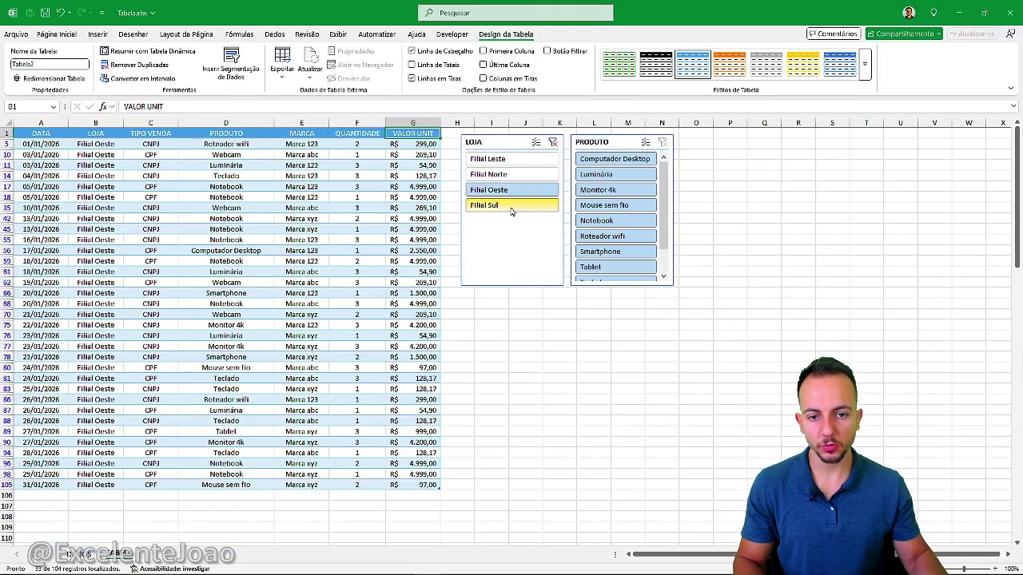
left_click(529, 283)
left_click(536, 248)
left_click(519, 175)
left_click(518, 159)
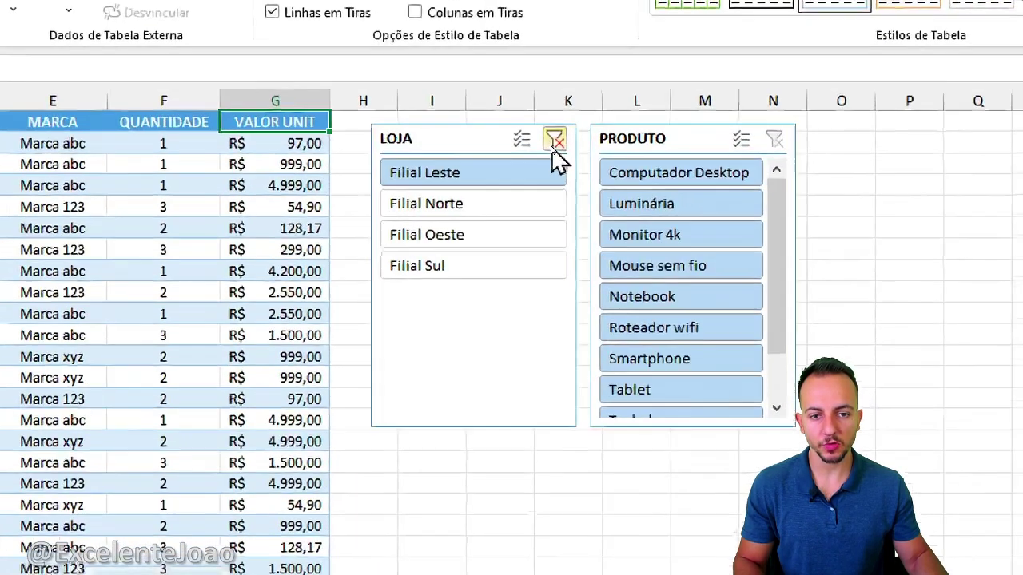
Step: Clear the LOJA slicer's filter and turn the table header's filter buttons back on
left_click(554, 141)
left_click(560, 70)
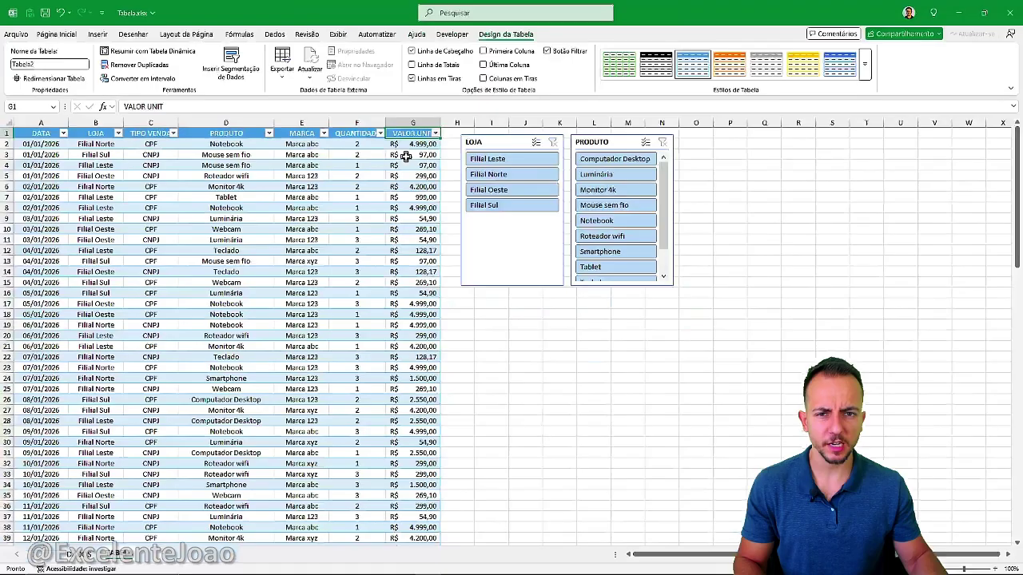
Step: On the DADOS sheet, look through the raw data and fill the header row A1:G1 with light blue
left_click(77, 560)
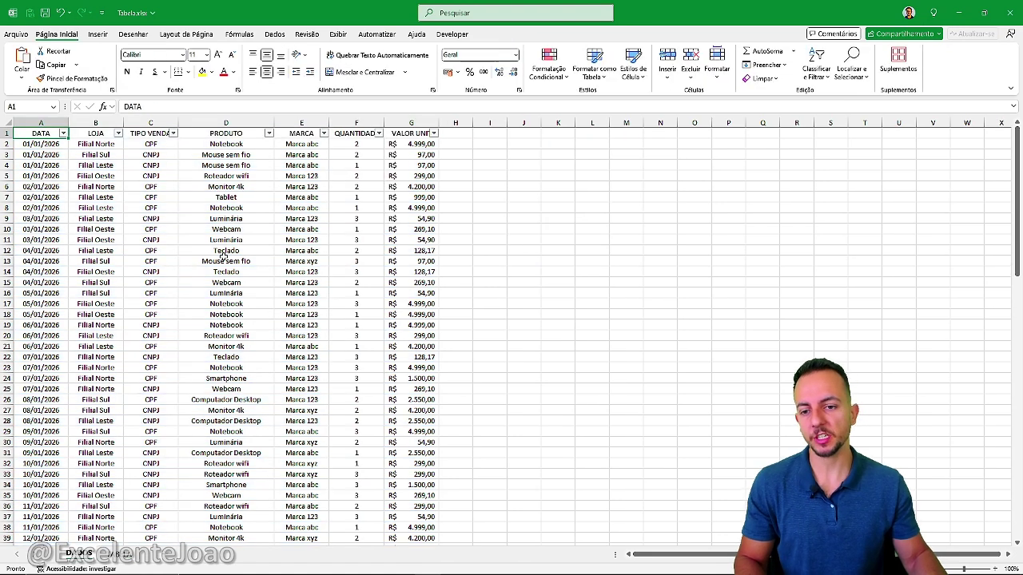
scroll(207, 242, "down", 20)
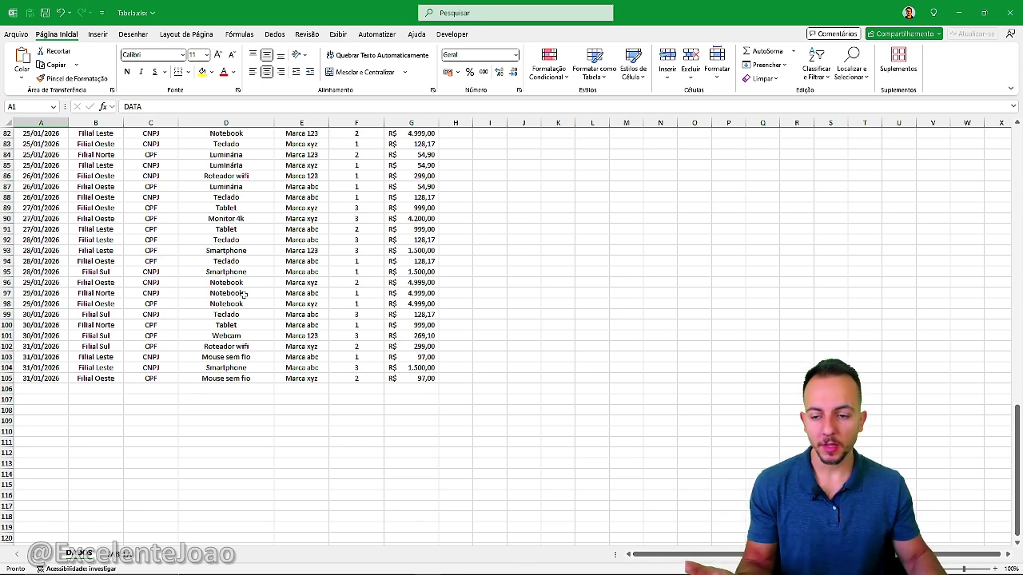
scroll(244, 295, "up", 20)
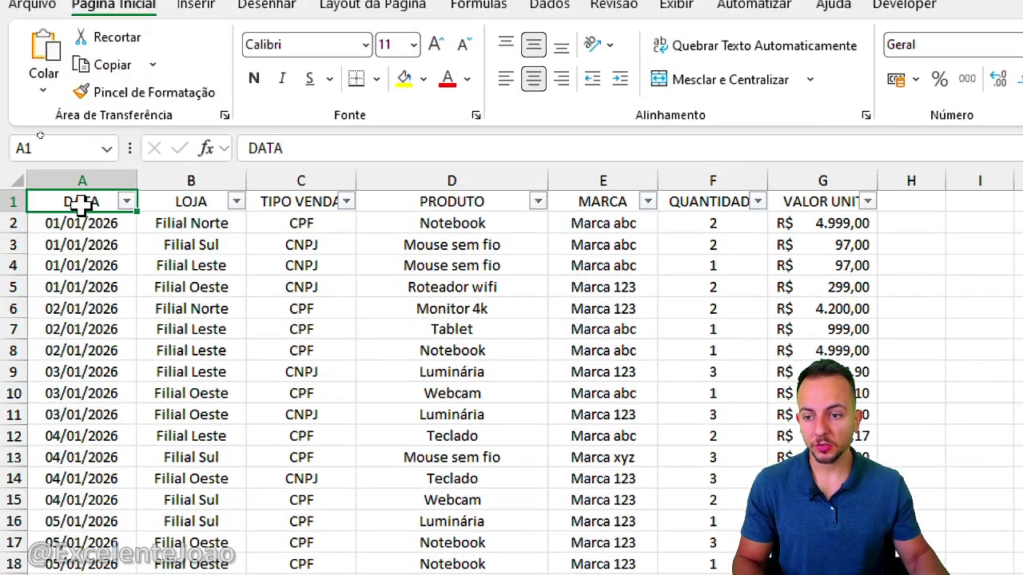
left_click_drag(80, 164, 759, 165)
left_click_drag(759, 201, 823, 202)
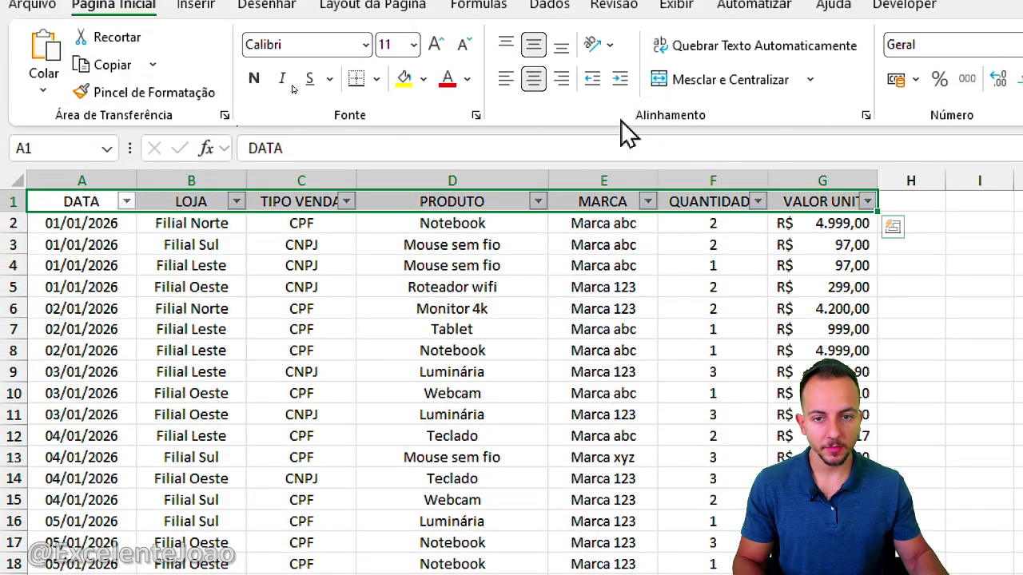
left_click(424, 78)
left_click(528, 277)
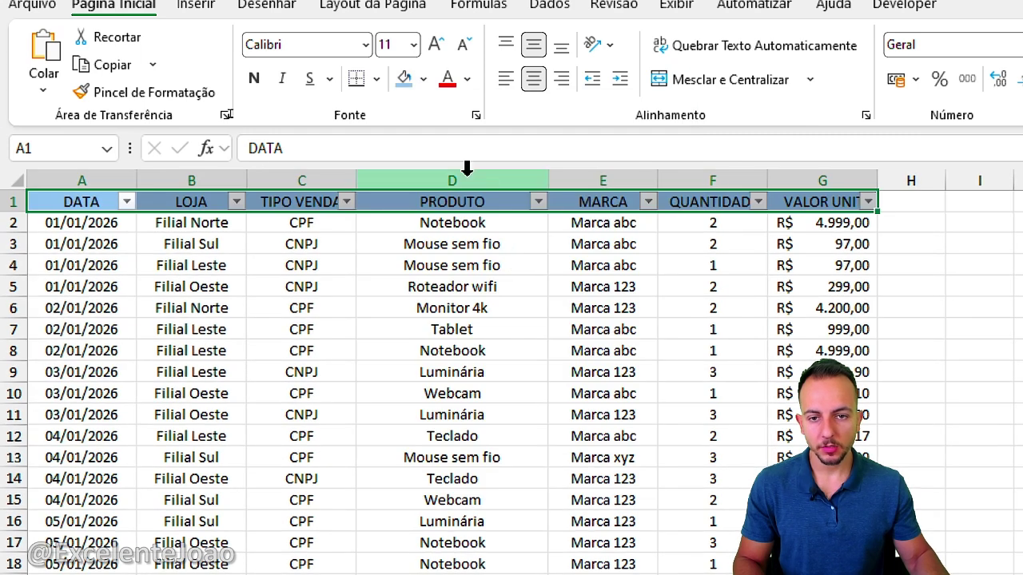
Step: Make the text of the DADOS sheet's header row white and bold
left_click(467, 79)
left_click(464, 224)
left_click(254, 78)
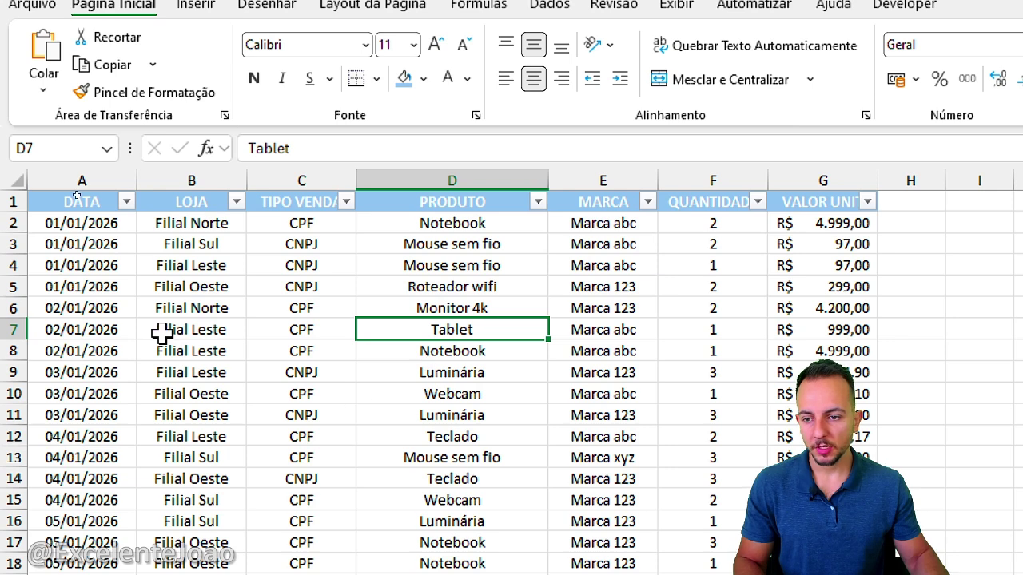
Step: Fill data rows 3 and 5 of the DADOS sheet with light blue as manual banding
left_click_drag(87, 245, 839, 250)
left_click(423, 78)
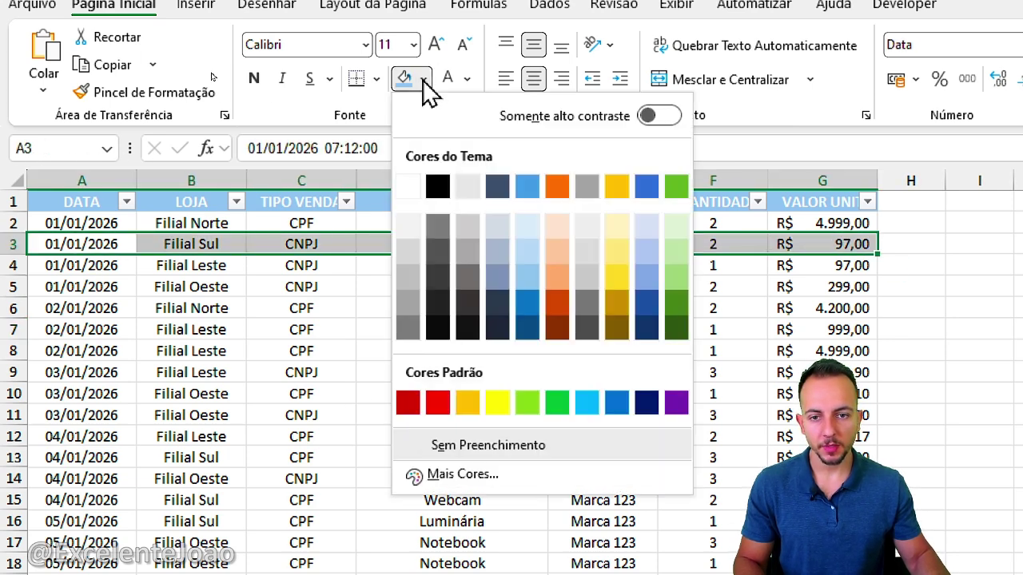
left_click(497, 213)
left_click_drag(126, 287, 887, 286)
left_click(375, 441)
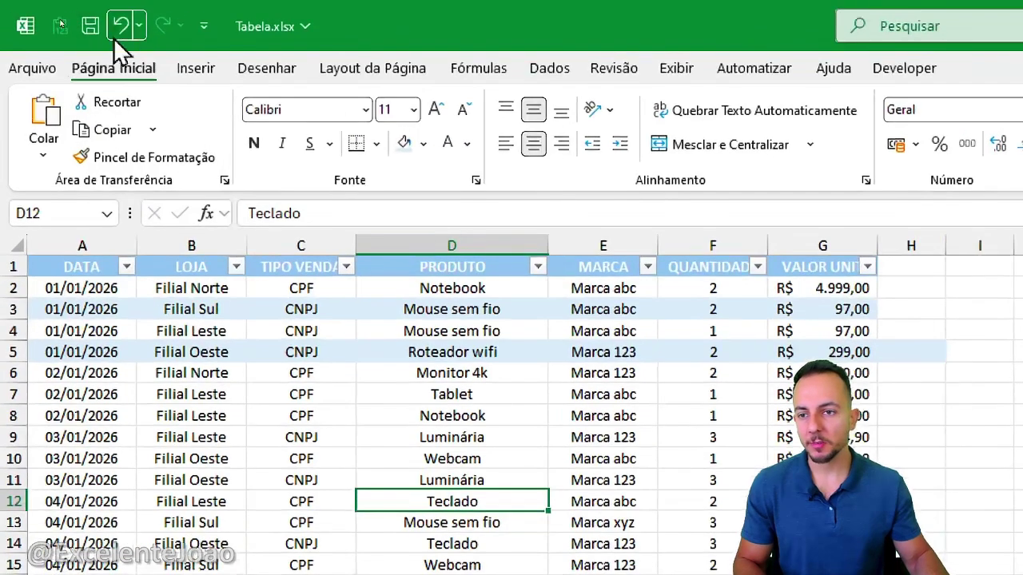
Step: Undo the manual row fills and header text formatting on the DADOS sheet, and return to the formatted table's sheet
left_click(61, 17)
left_click(61, 17)
left_click(124, 32)
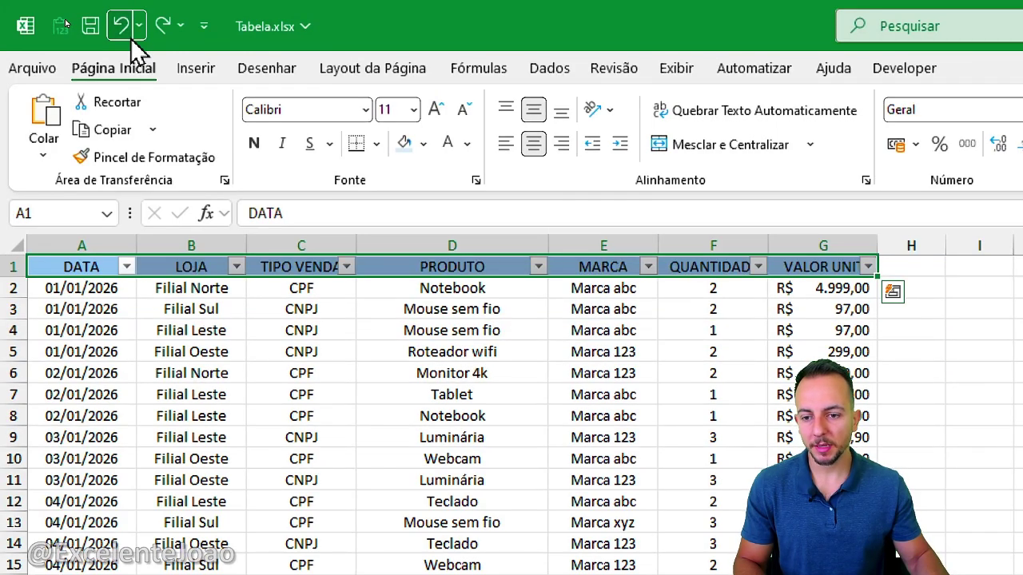
left_click(64, 374)
left_click(62, 273)
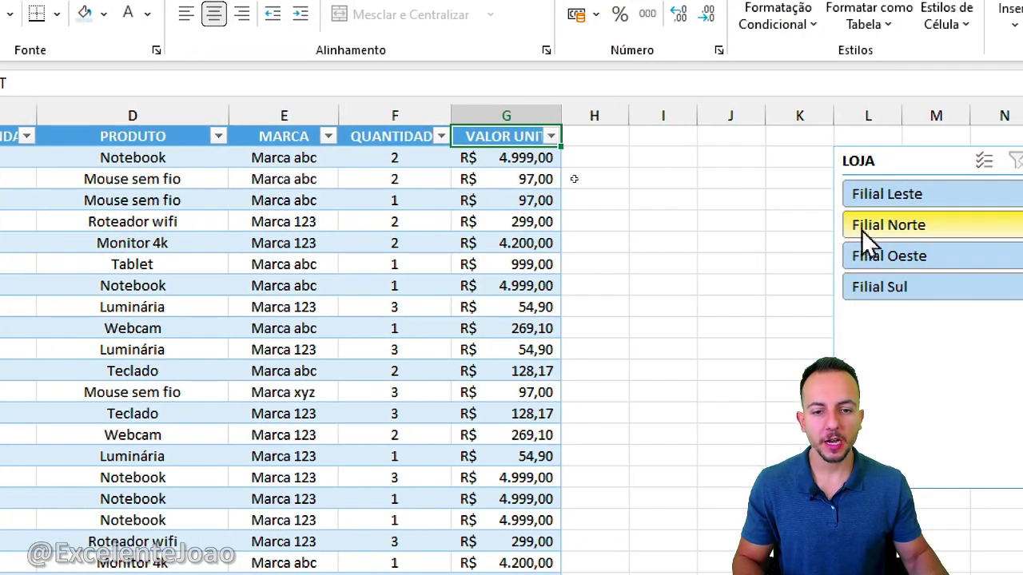
Step: Add a VALOR TOTAL column to the table by entering that heading in H1, beside VALOR UNIT
left_click(841, 115)
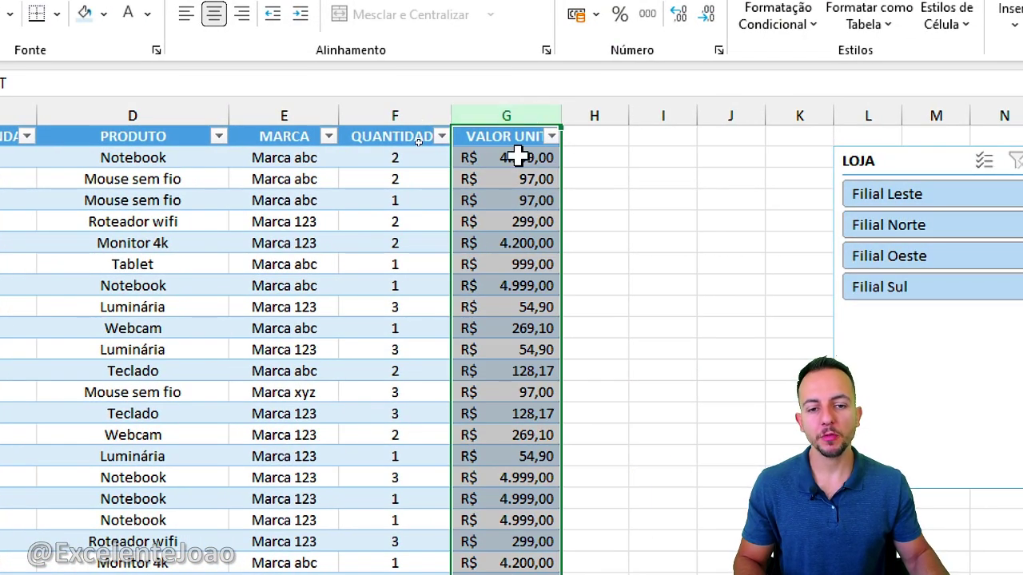
left_click(616, 143)
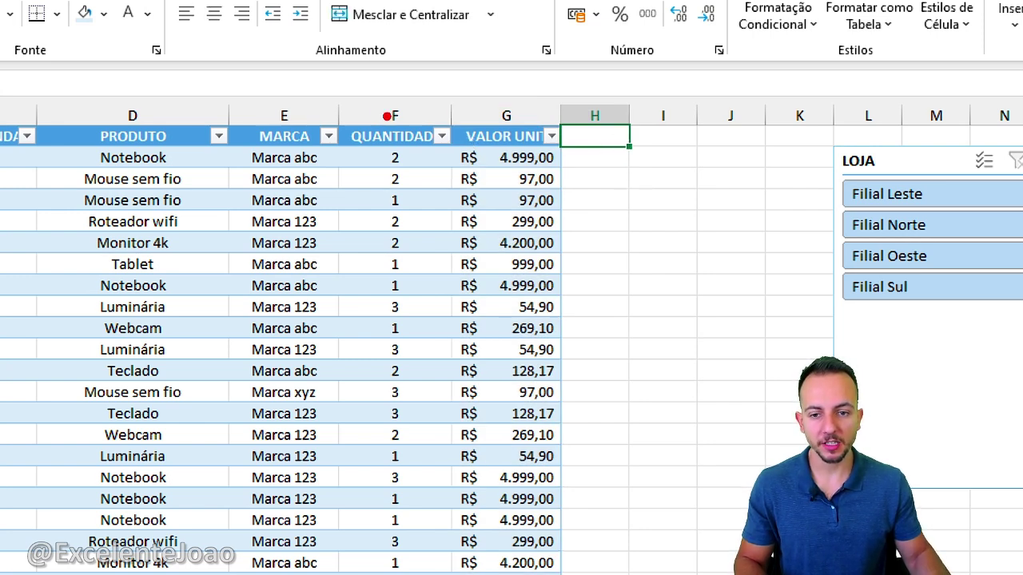
left_click_drag(329, 106, 450, 163)
mouse_move(440, 89)
left_mouse_down()
mouse_move(478, 61)
mouse_move(475, 102)
mouse_move(561, 156)
left_mouse_up()
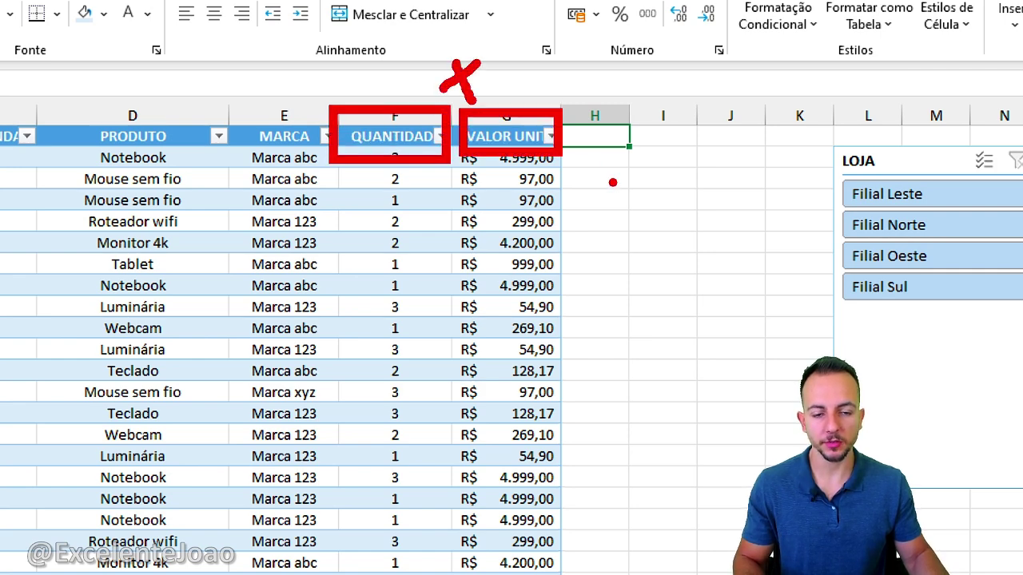
key("Escape")
scroll(833, 200, "right", 3)
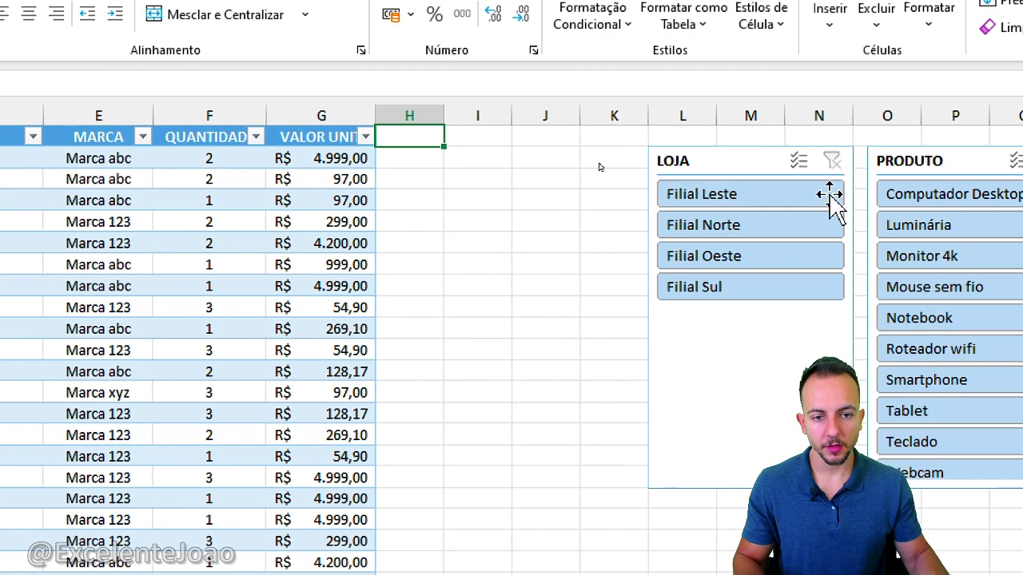
type("VALOR TOTAL")
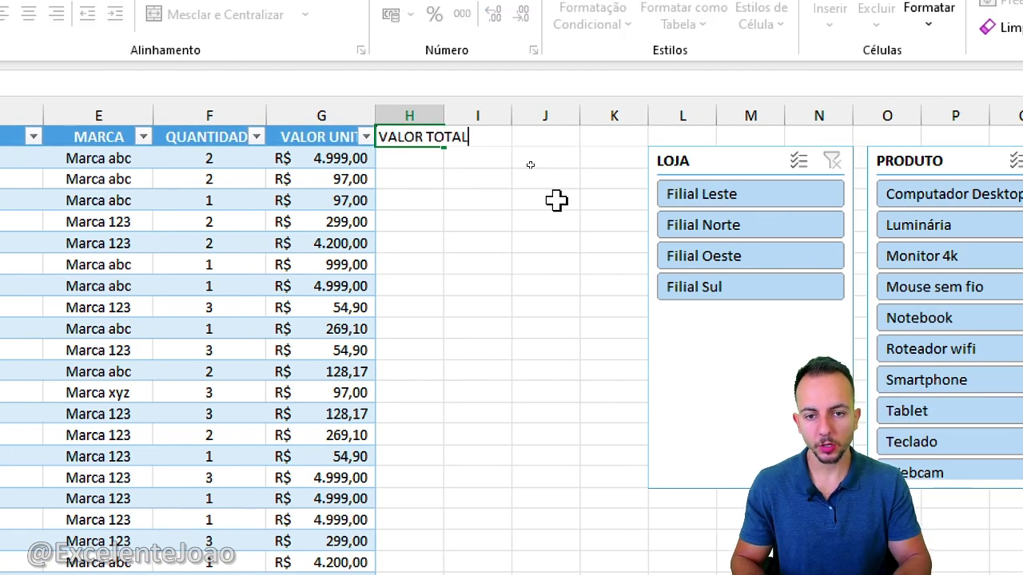
key("Return")
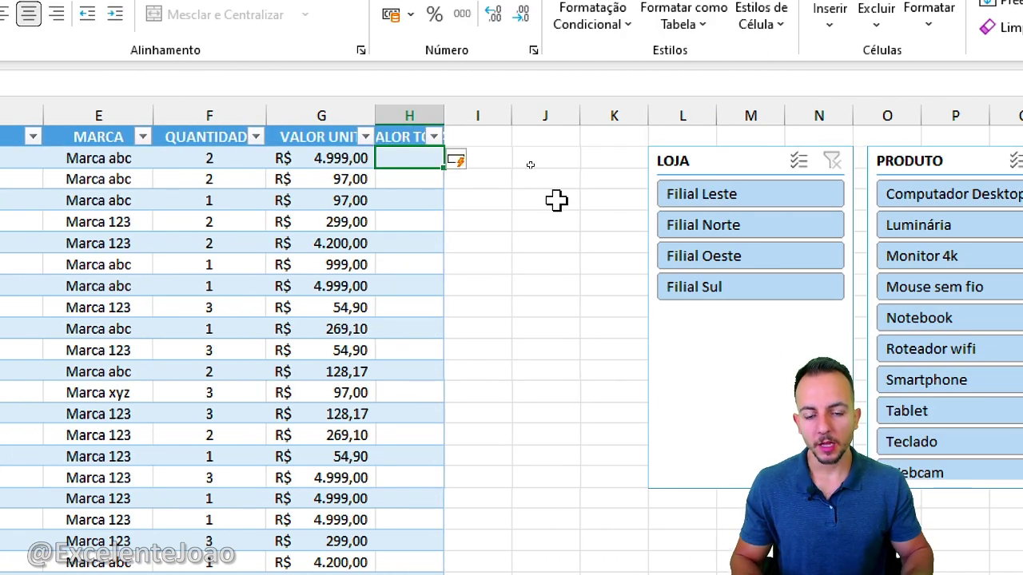
key("ctrl+2")
left_click_drag(462, 214, 595, 135)
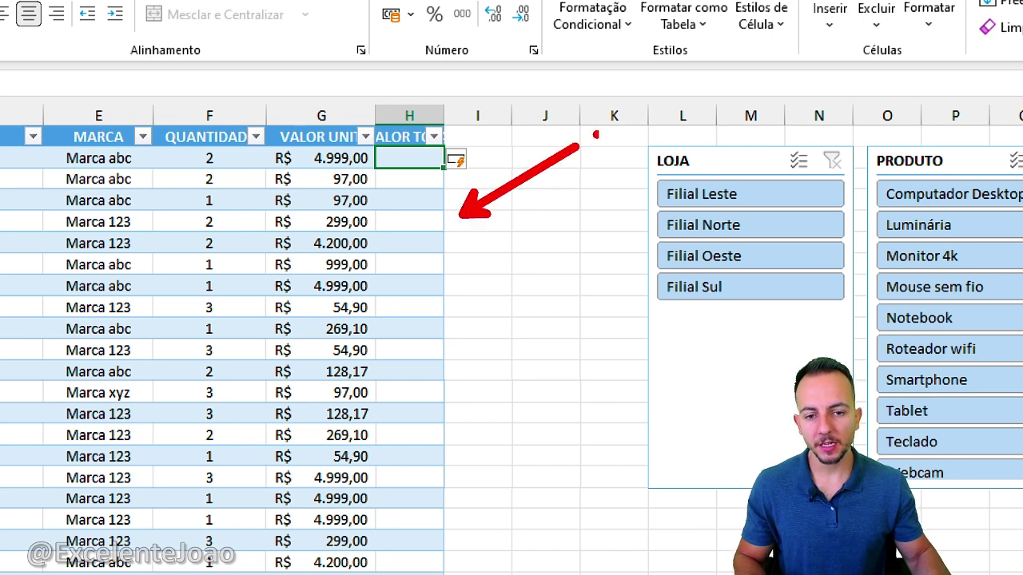
mouse_move(364, 102)
left_mouse_down()
mouse_move(454, 252)
mouse_move(454, 359)
mouse_move(217, 356)
mouse_move(238, 344)
left_mouse_up()
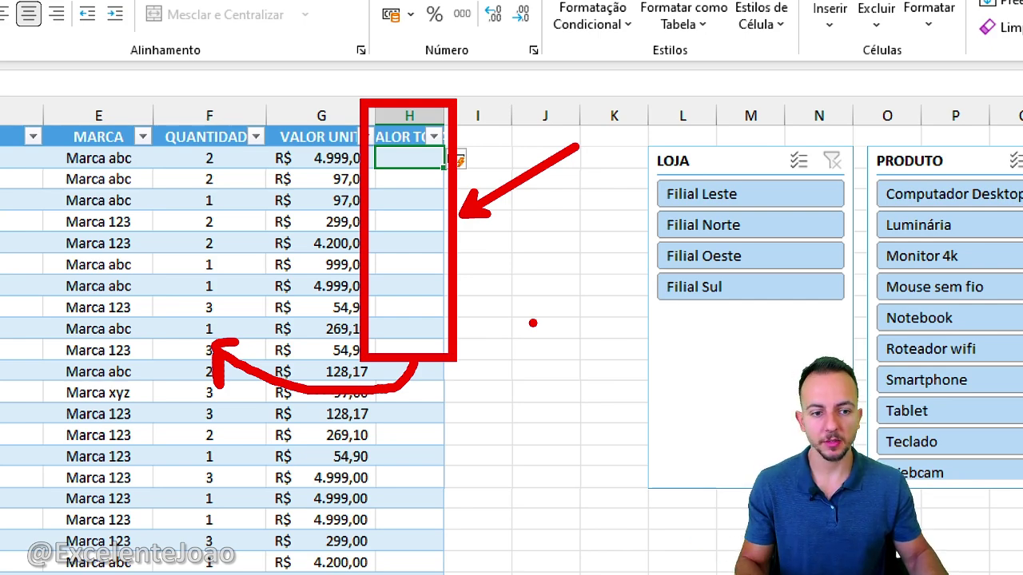
key("Escape")
Step: Filter the extended table by each branch in turn with the LOJA slicer, and clear the filter
left_click(714, 232)
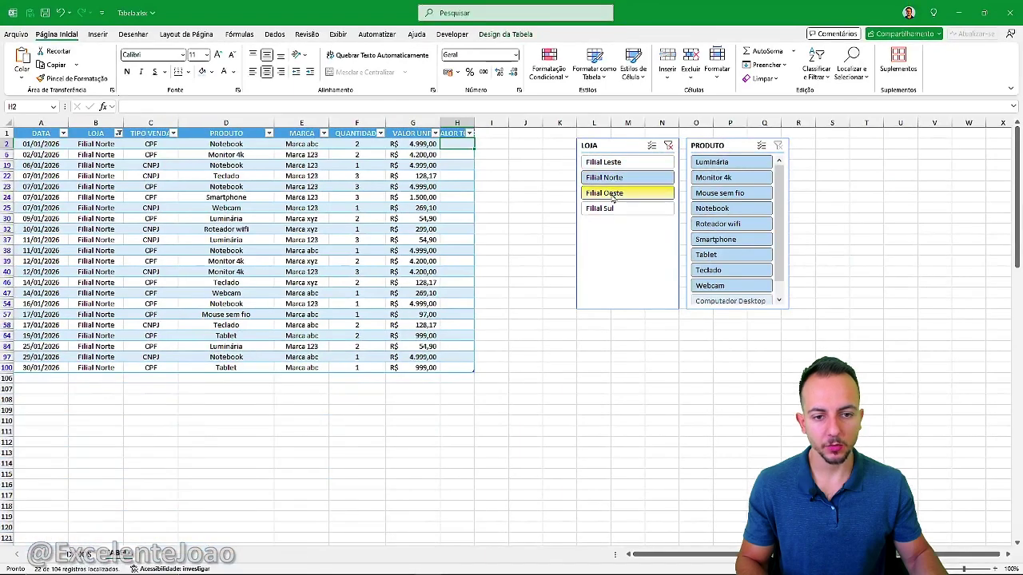
left_click(613, 196)
left_click(612, 209)
left_click(615, 195)
left_click(615, 178)
left_click(614, 164)
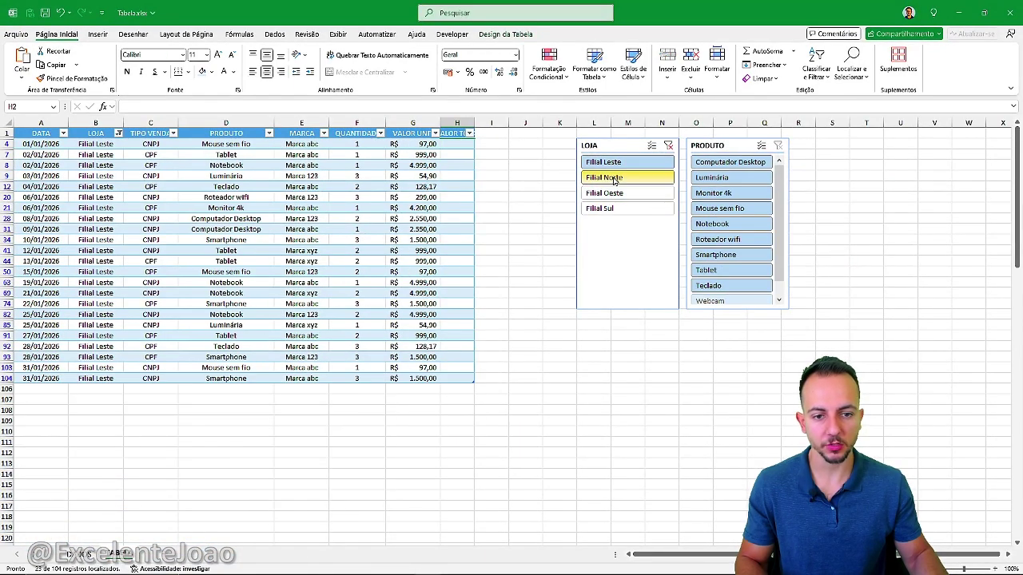
left_click(614, 178)
left_click(611, 194)
left_click(612, 209)
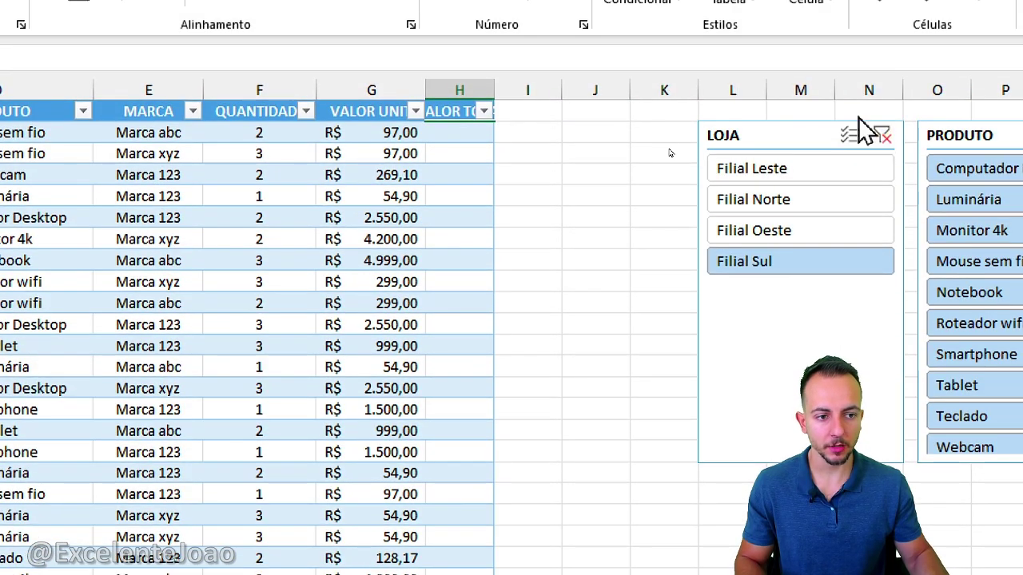
left_click(881, 135)
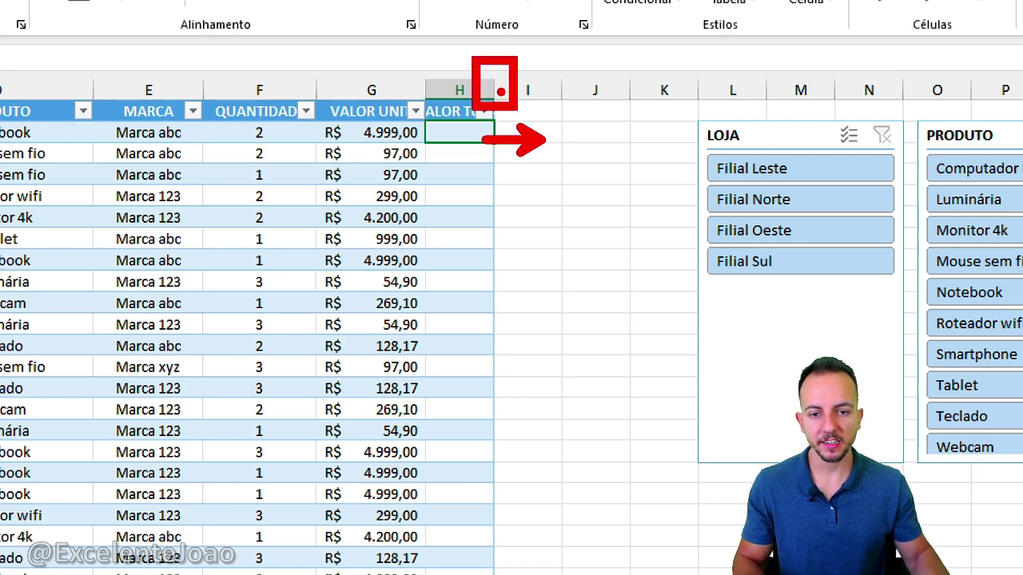
left_click_drag(495, 87, 596, 88)
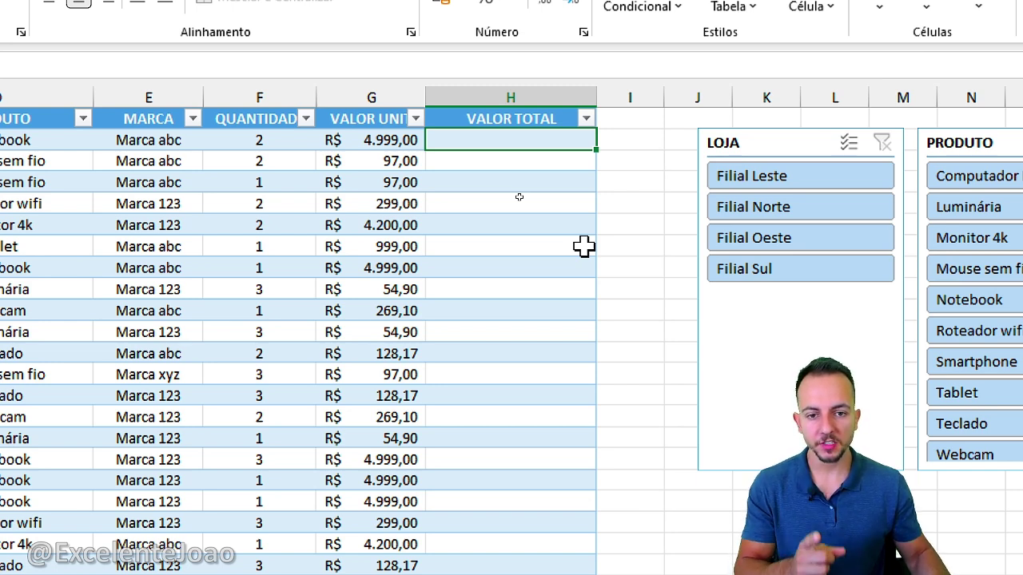
type("=")
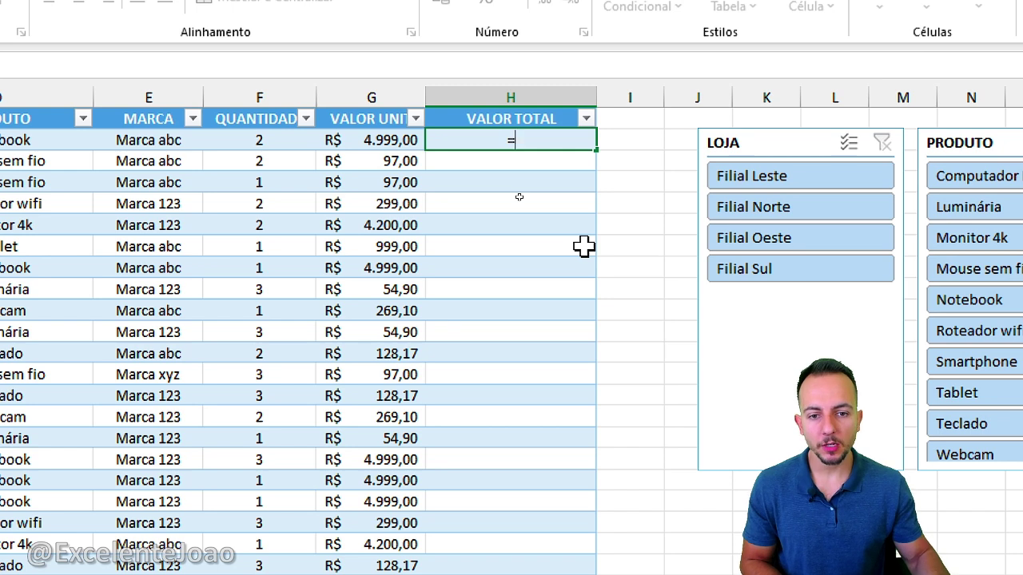
left_click(385, 140)
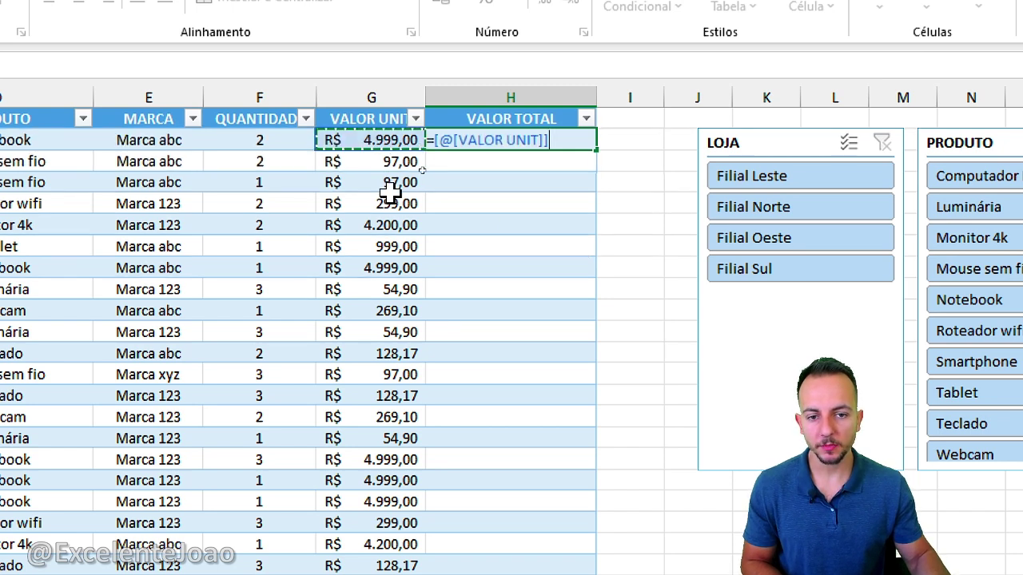
type("*")
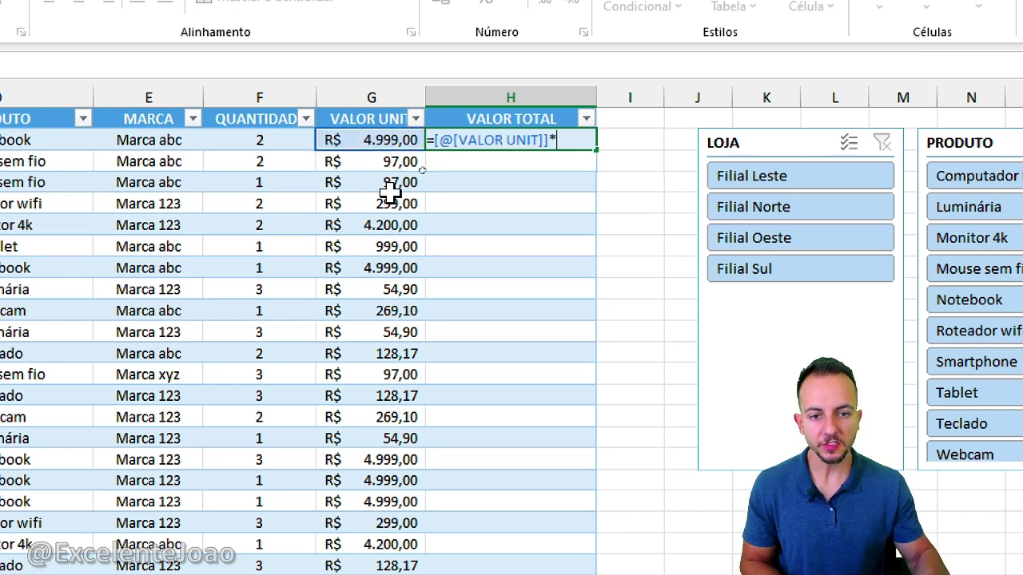
left_click(242, 140)
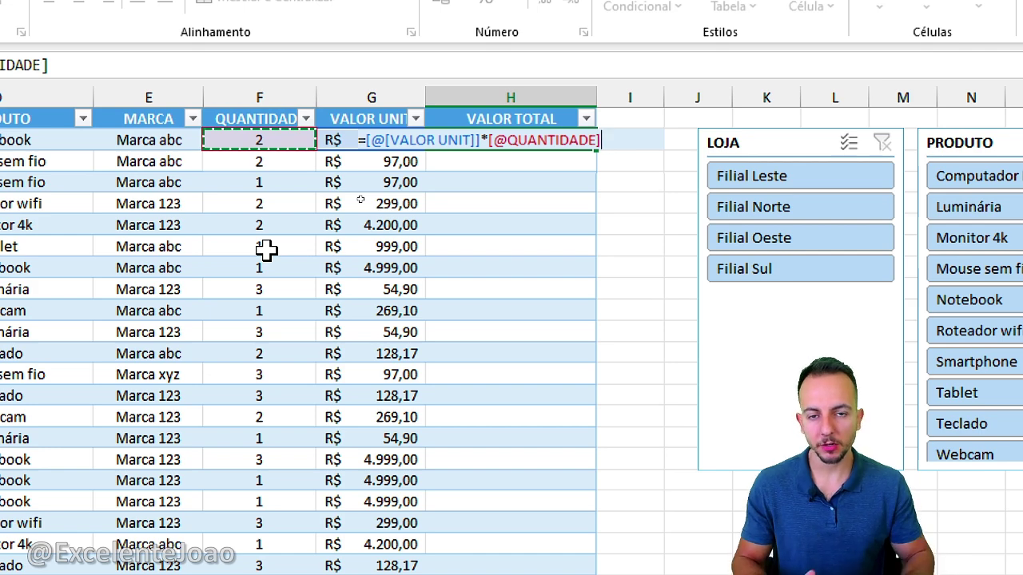
key("Return")
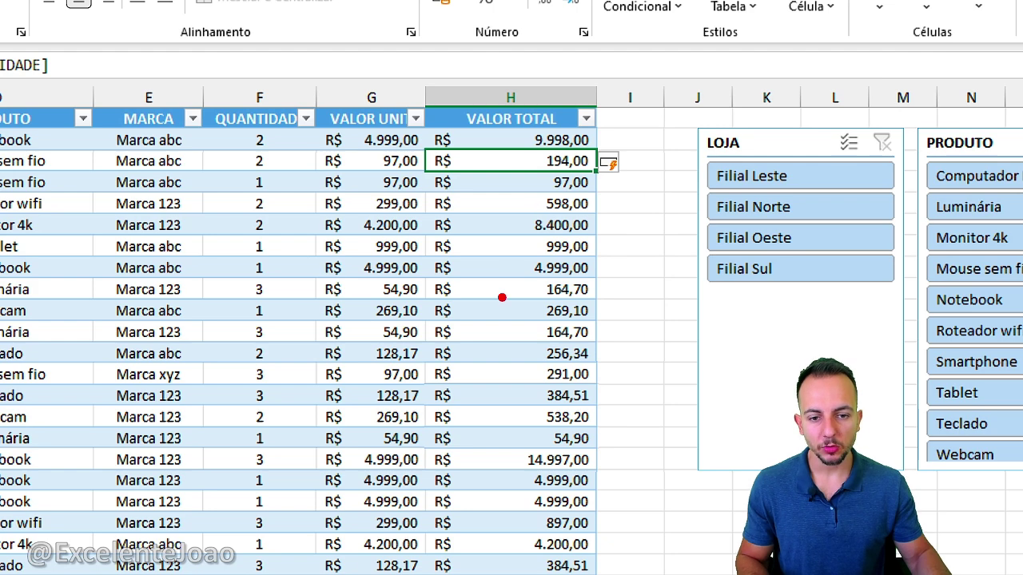
Step: Examine the VALOR TOTAL column from its first to its last row to check how far the formula was filled
left_click_drag(502, 297, 502, 144)
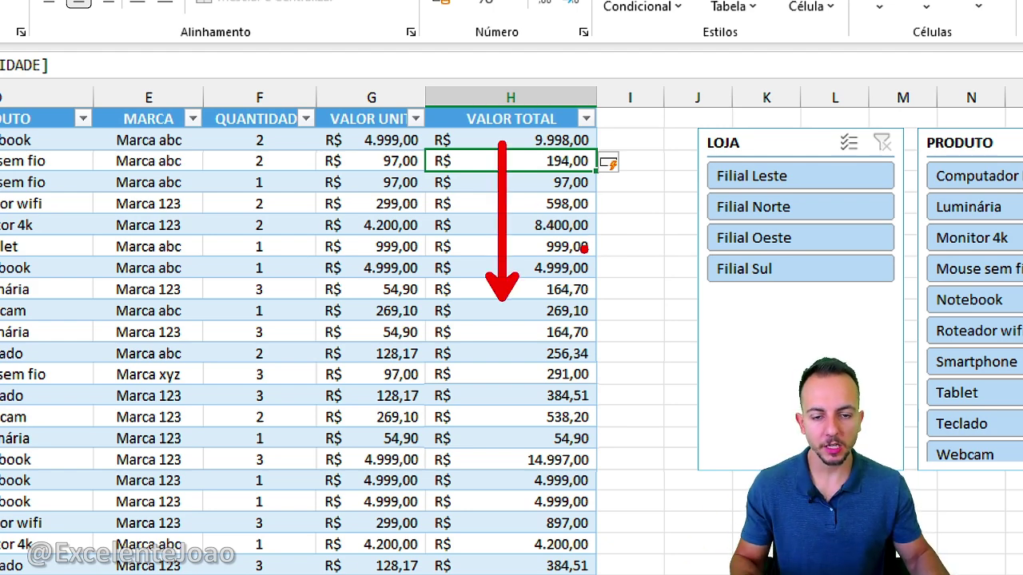
left_click(511, 139)
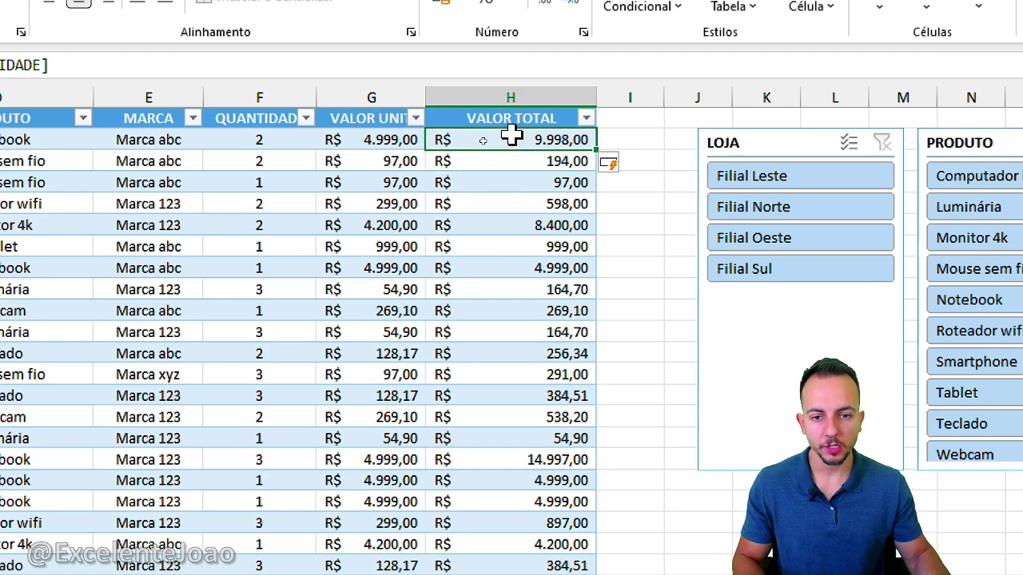
left_click(518, 164)
left_click(505, 182)
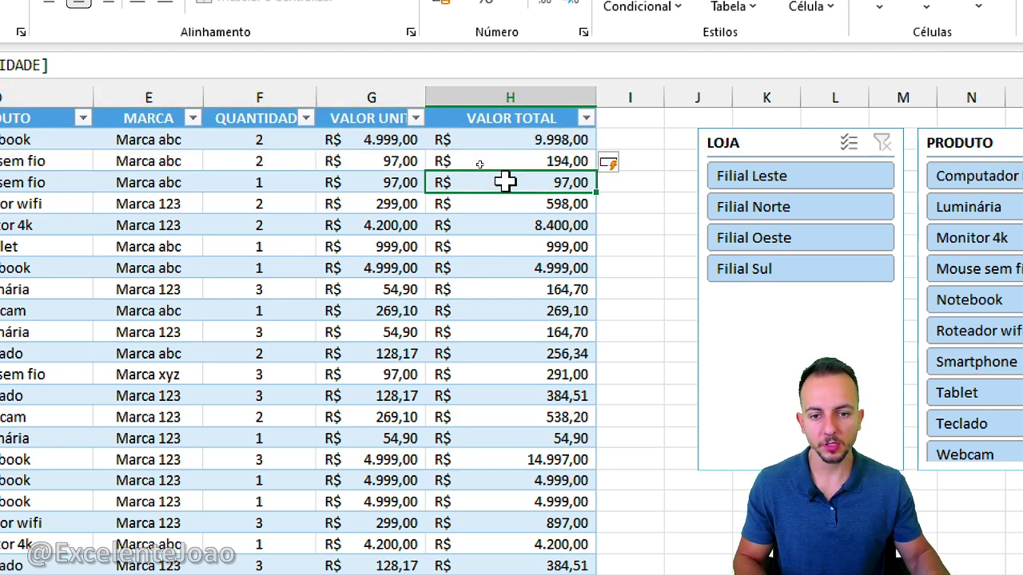
left_click(481, 210)
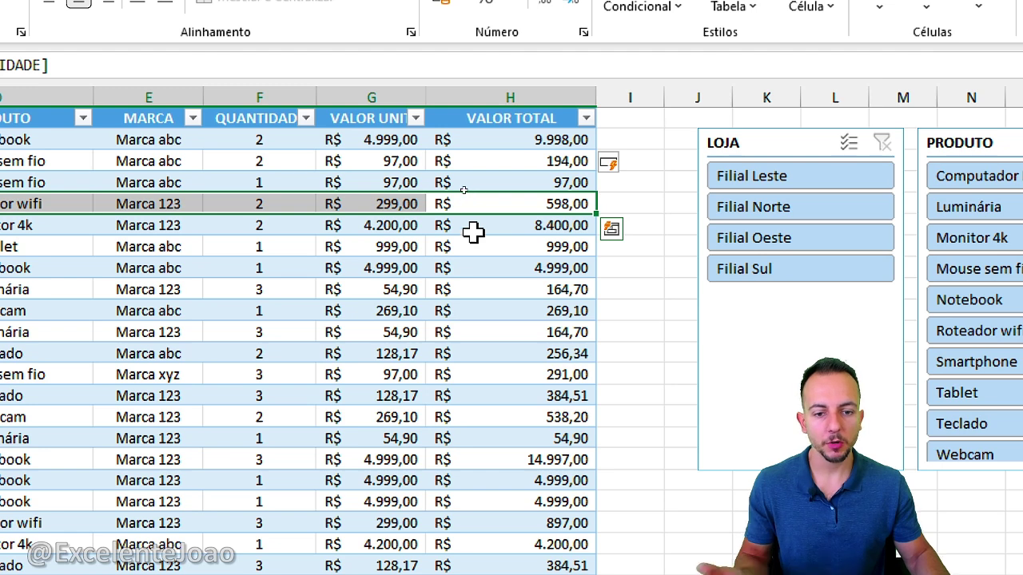
left_click(473, 229)
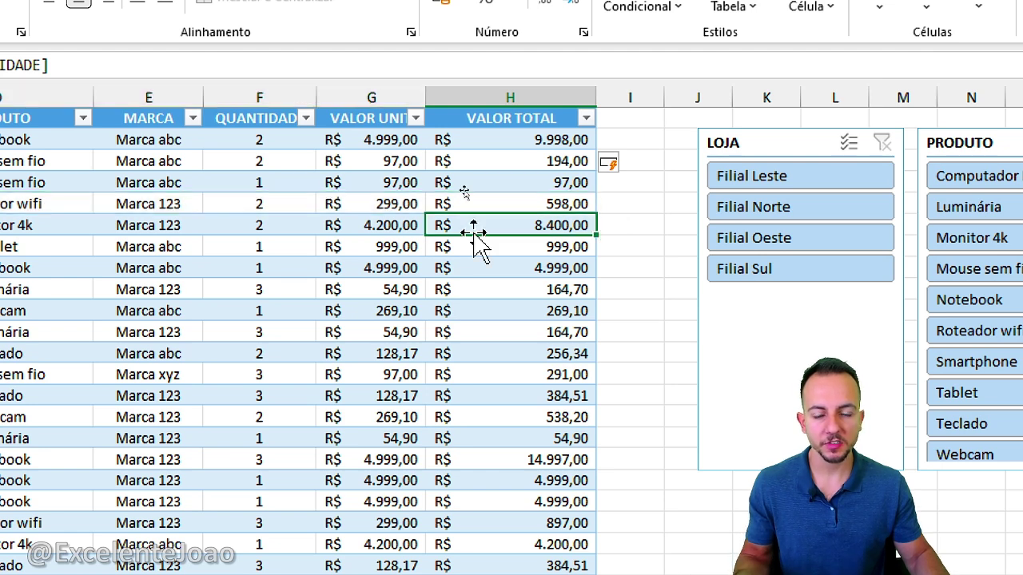
left_click(514, 149)
key("ctrl+Down")
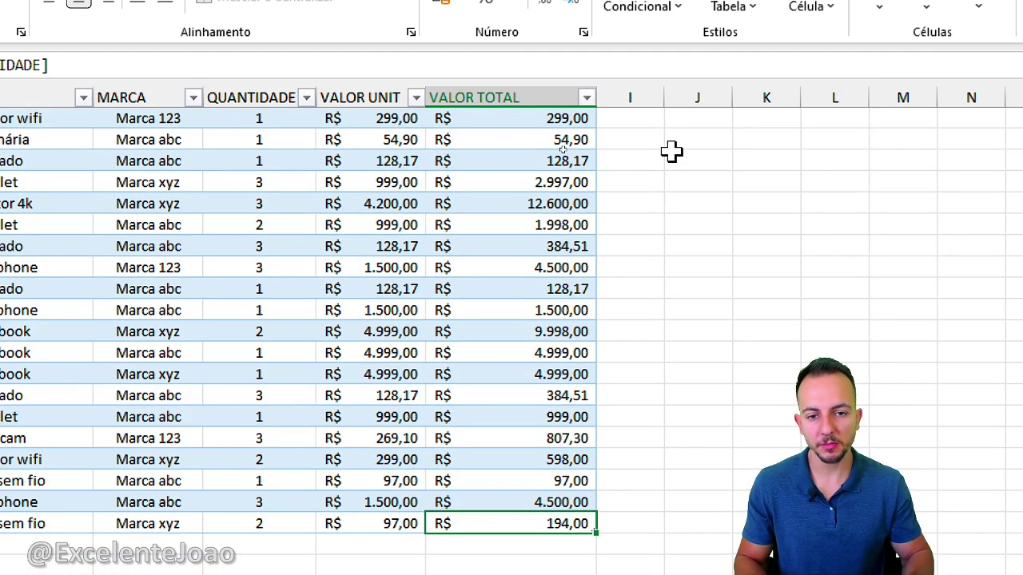
scroll(639, 208, "down", 3)
left_click(482, 88)
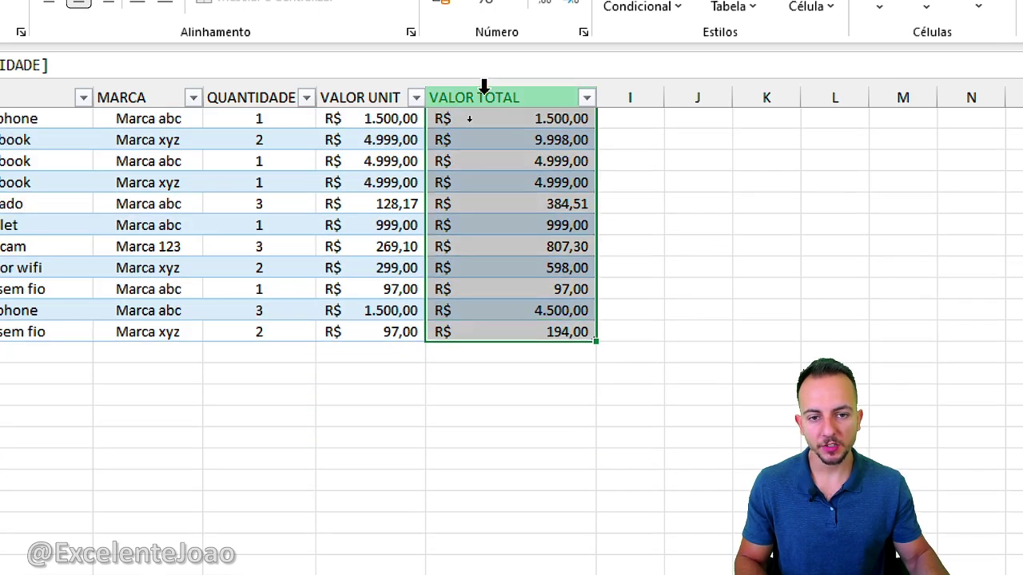
left_click_drag(514, 177, 494, 378)
scroll(478, 265, "up", 15)
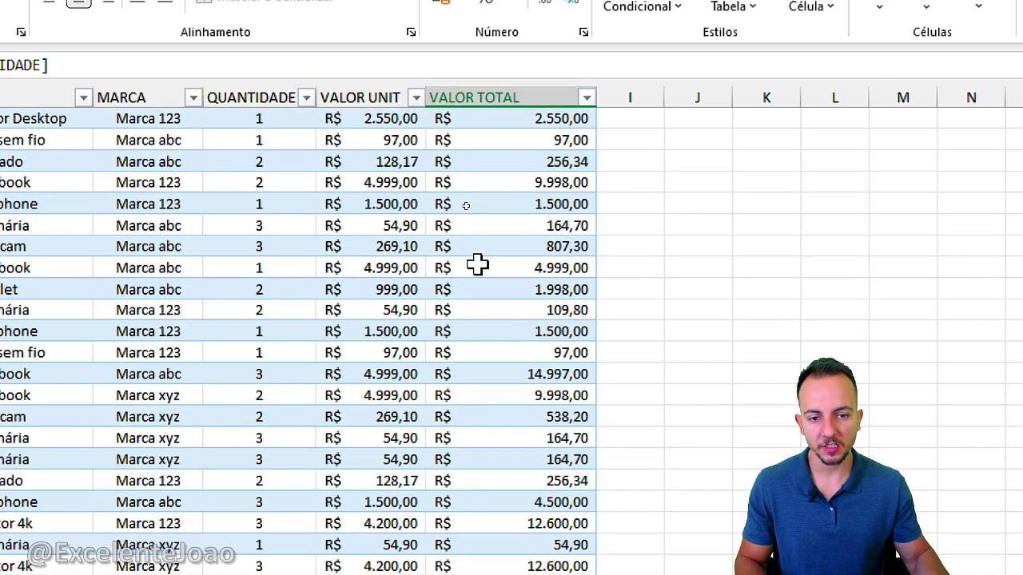
scroll(478, 265, "up", 5)
left_click(521, 118)
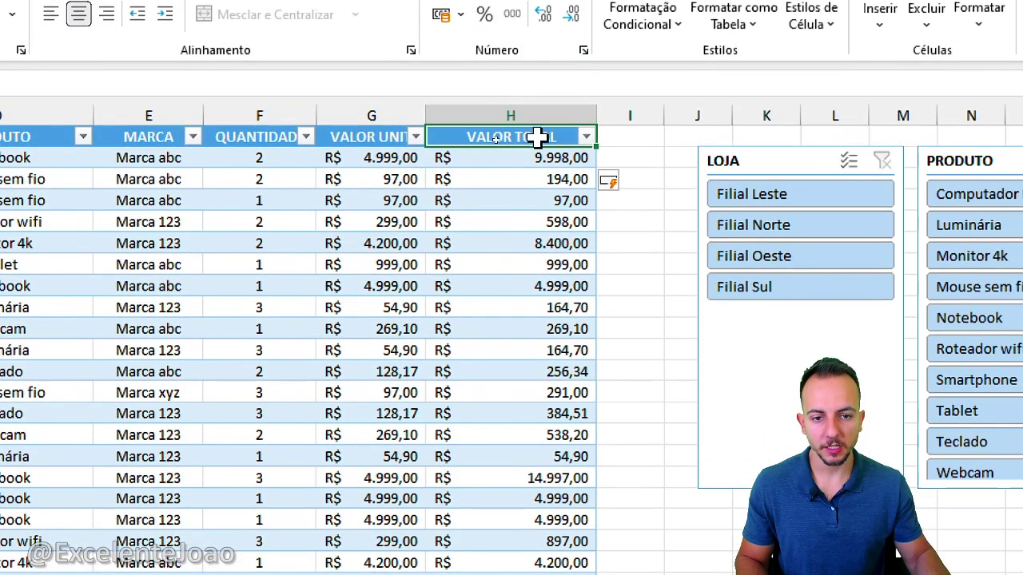
Step: Add +100 to the VALOR TOTAL formula in H2, undo its fill down the column and restore it
left_click(523, 157)
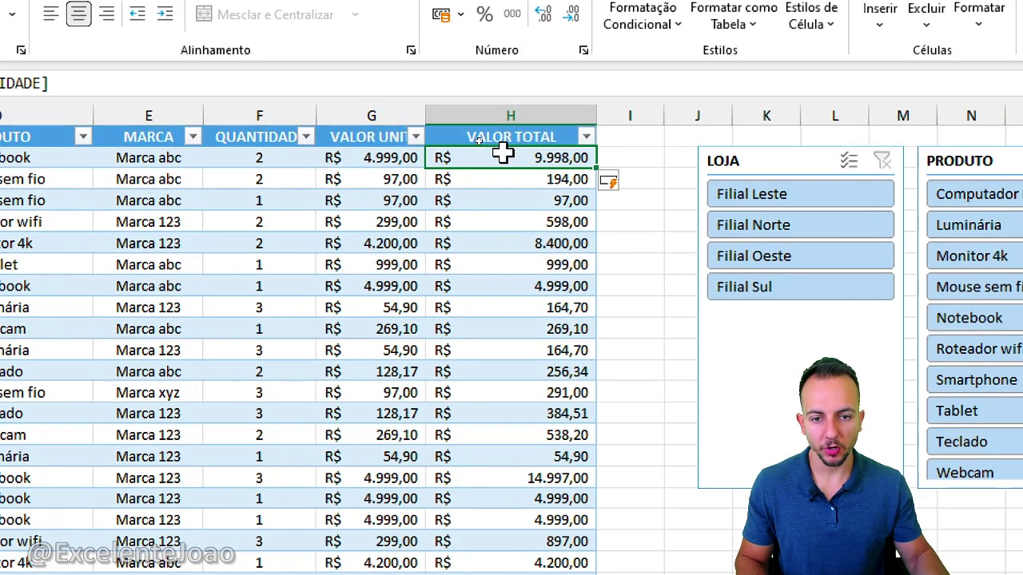
double_click(502, 154)
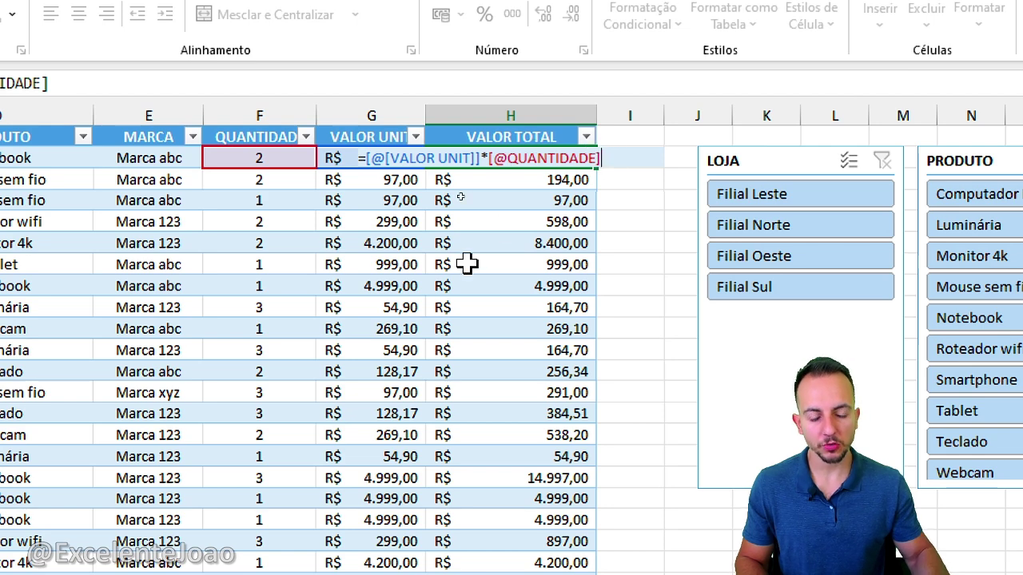
type("+100")
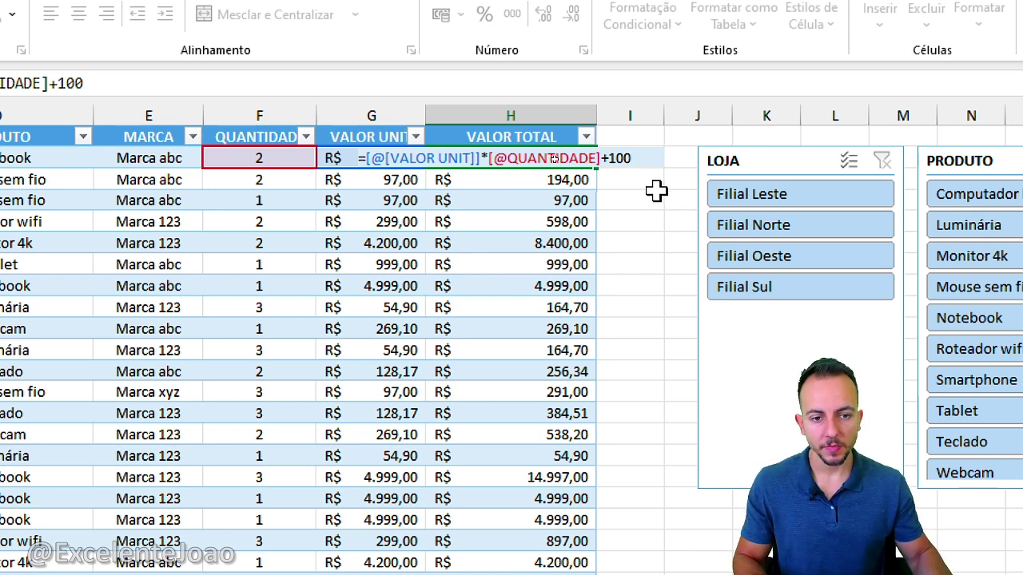
key("ctrl+2")
left_click_drag(610, 135, 591, 146)
left_click_drag(578, 231, 649, 226)
left_click_drag(548, 267, 606, 270)
left_click_drag(542, 340, 601, 339)
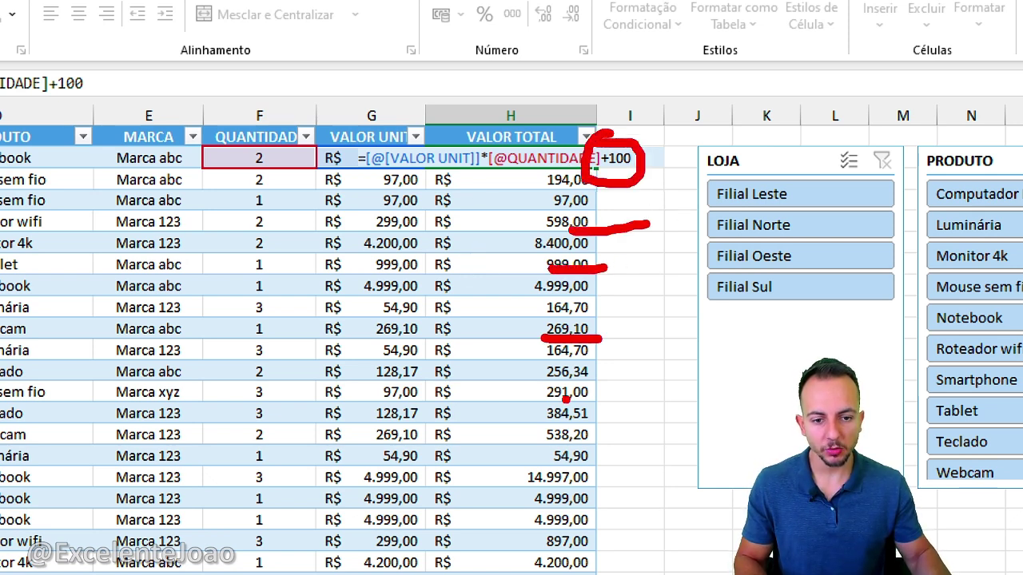
left_click_drag(562, 401, 614, 409)
left_click_drag(551, 467, 596, 473)
left_click_drag(557, 520, 597, 513)
key("Escape")
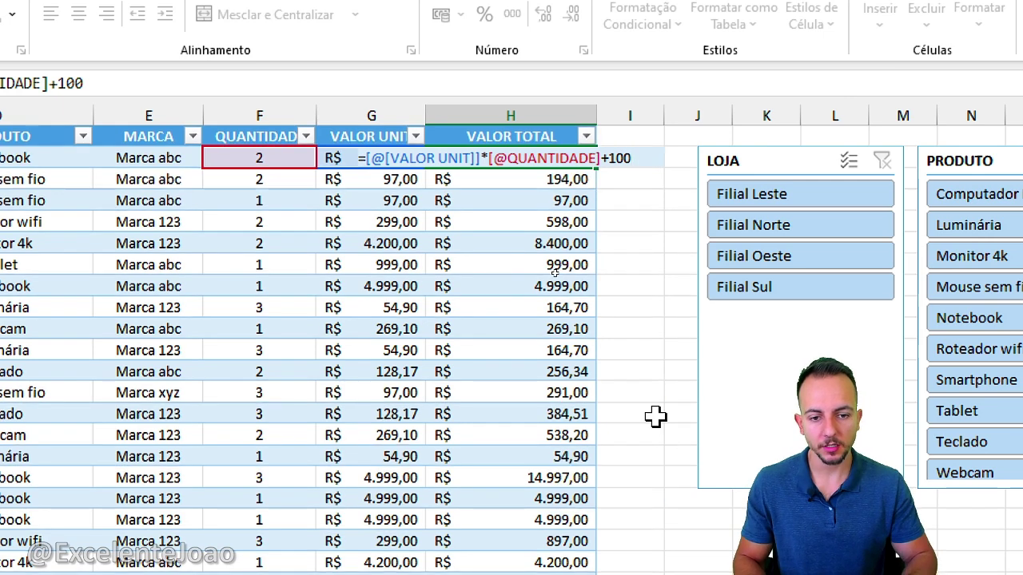
key("Return")
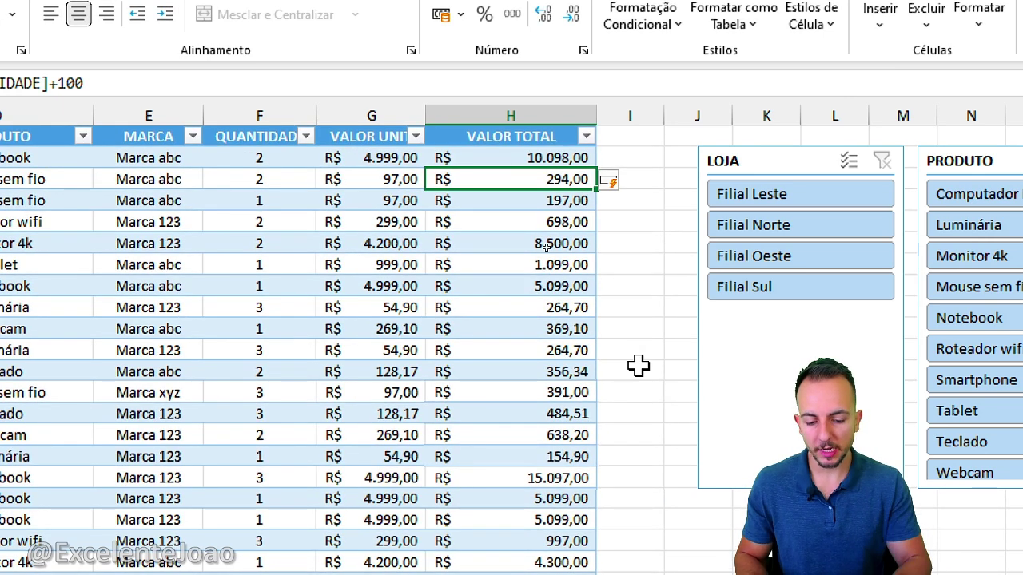
key("ctrl+z")
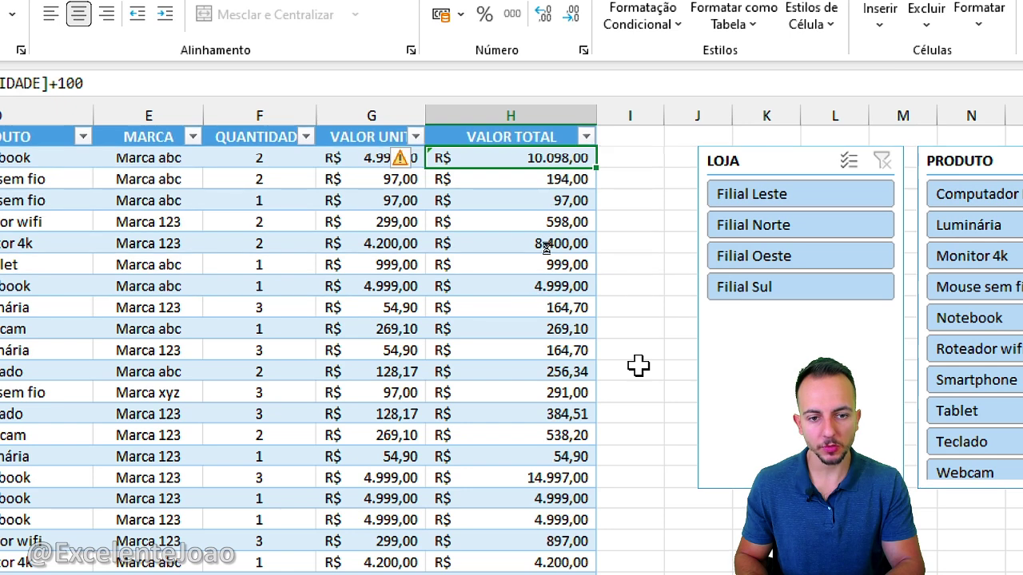
key("ctrl+y")
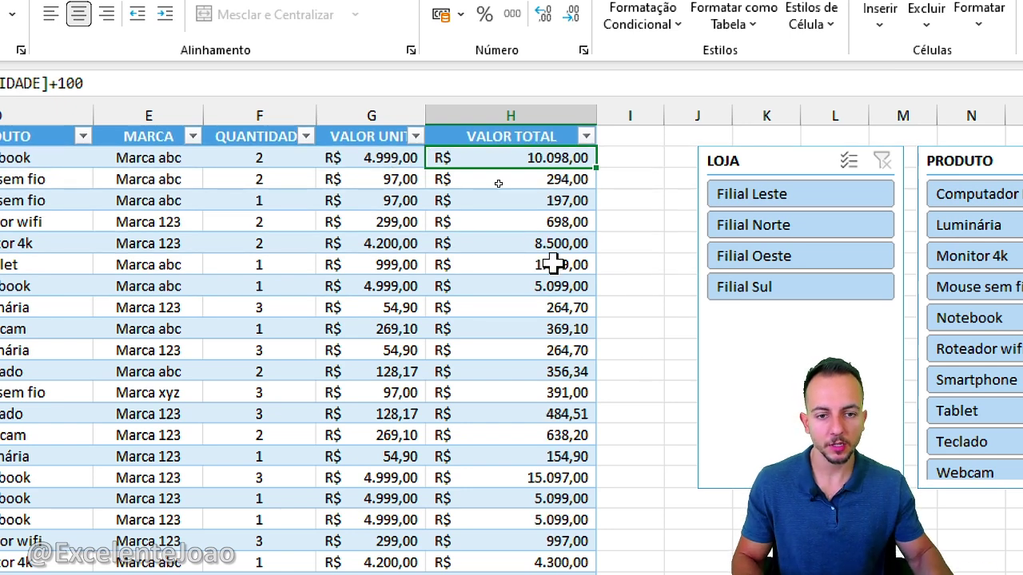
Step: Remove +100 from the formula in H2 and check the VALOR TOTAL values down the column
double_click(548, 157)
left_click_drag(601, 158, 642, 157)
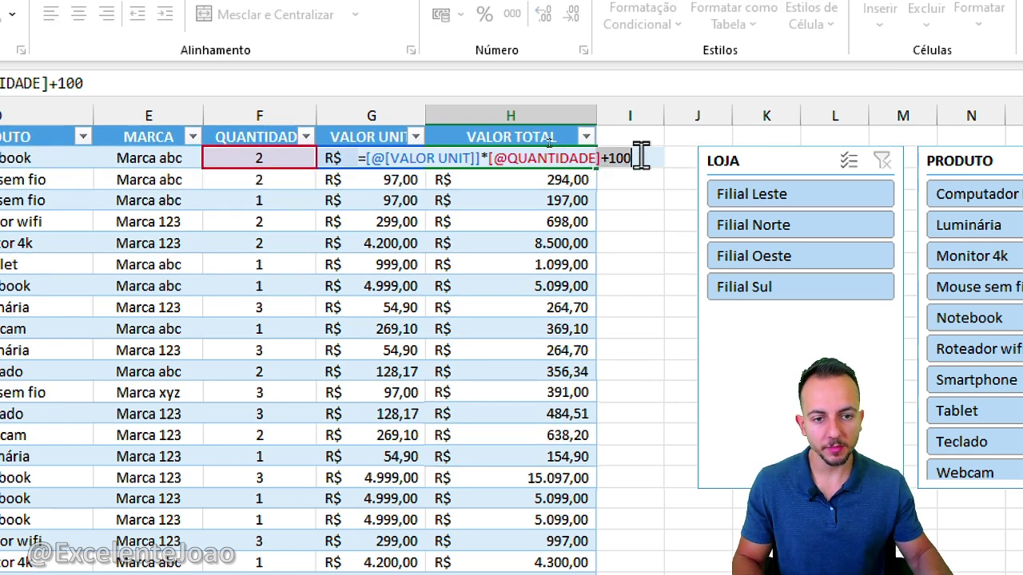
key("Delete")
key("Return")
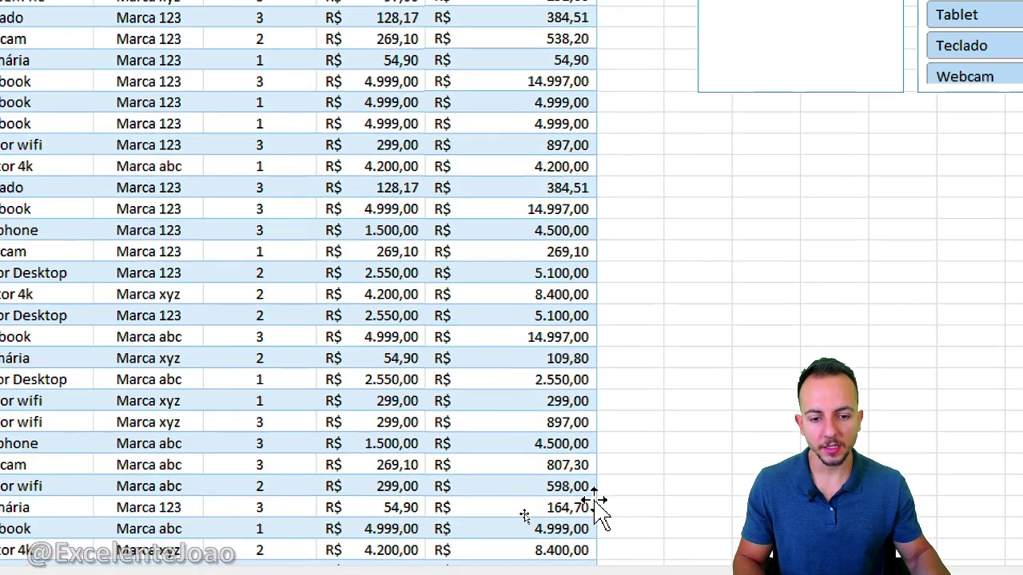
scroll(482, 379, "down", 5)
scroll(483, 378, "down", 5)
scroll(261, 468, "up", 10)
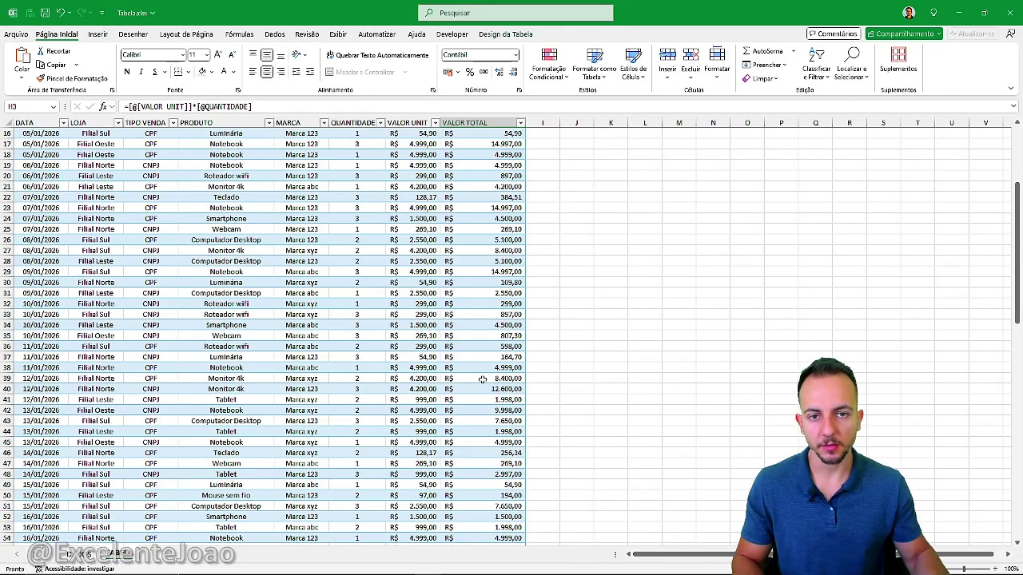
Step: Switch to the DADOS sheet with the unformatted data and enter the heading VALOR TOTAL in H1
left_click(83, 554)
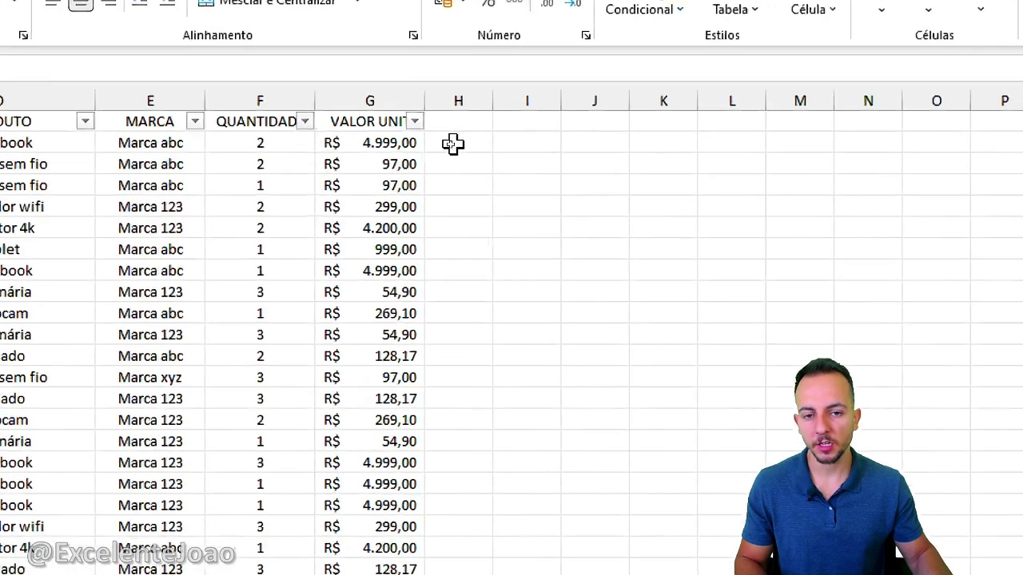
left_click(450, 132)
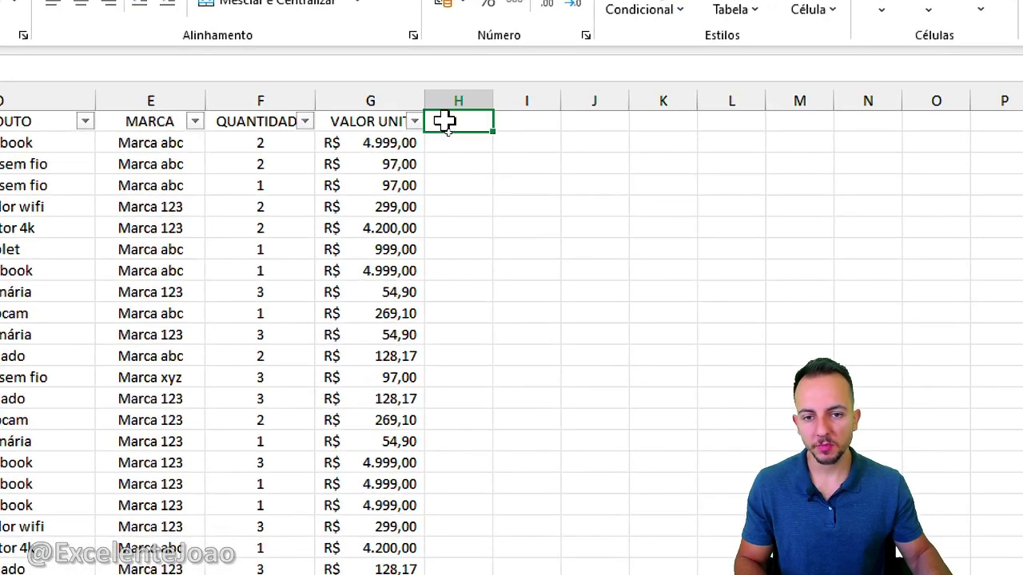
type("VALO")
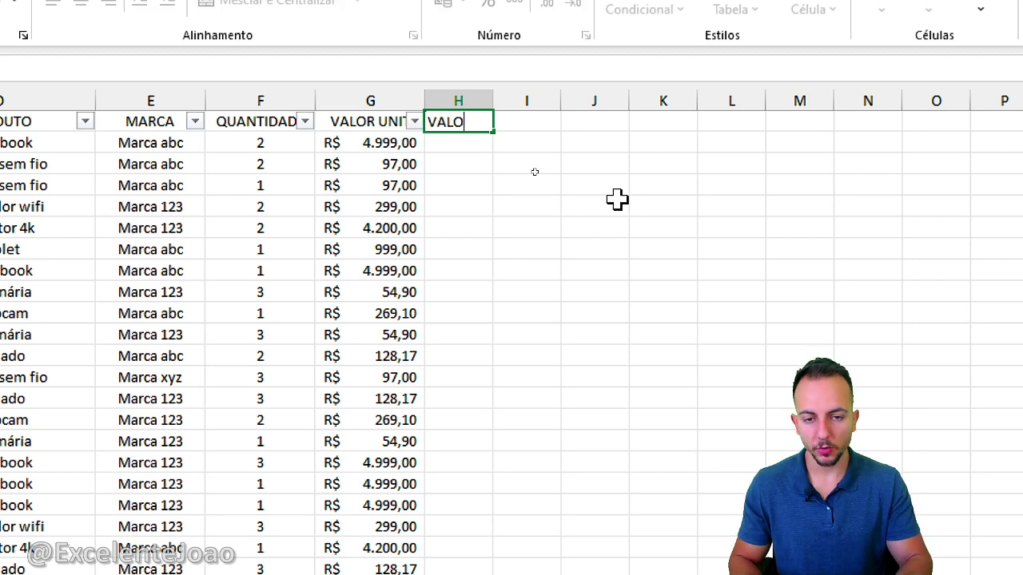
type("R TOTAL")
key("Return")
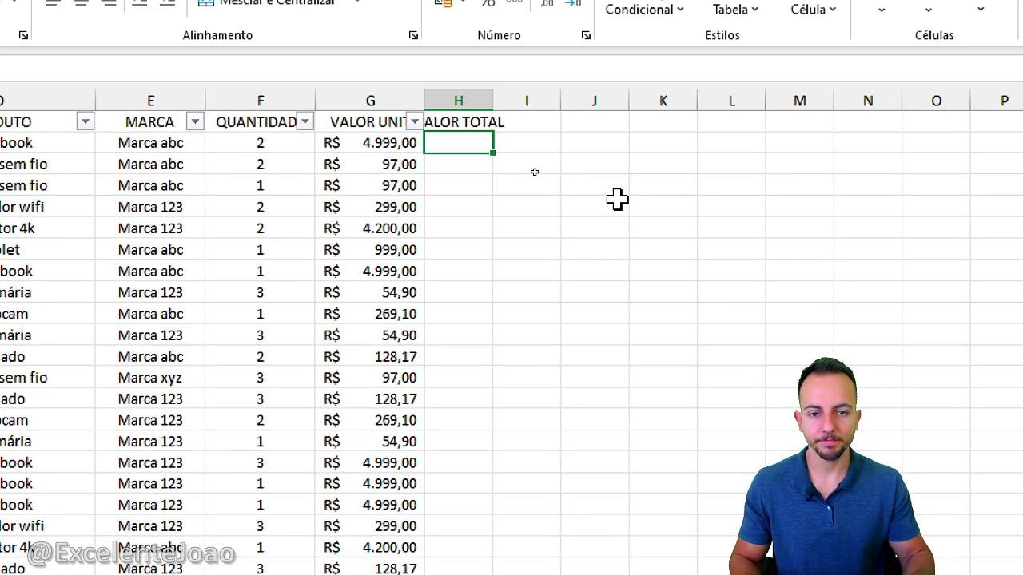
Step: Widen column H to fit its heading and calculate VALOR TOTAL with =G2*F2 in H2
left_click_drag(409, 99, 413, 104)
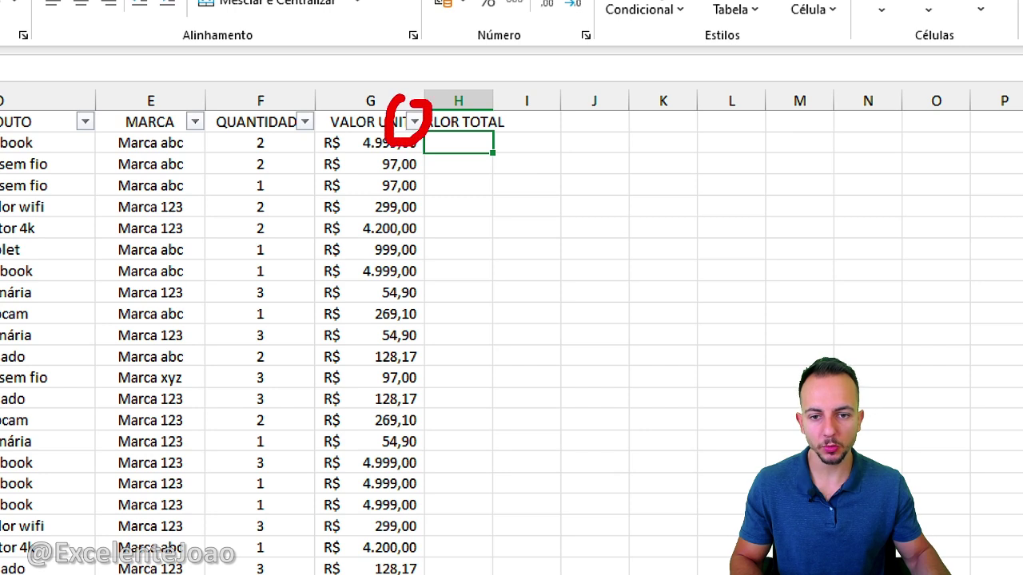
mouse_move(485, 96)
left_mouse_down()
mouse_move(510, 92)
mouse_move(473, 111)
mouse_move(593, 100)
left_mouse_up()
key("Escape")
type("=")
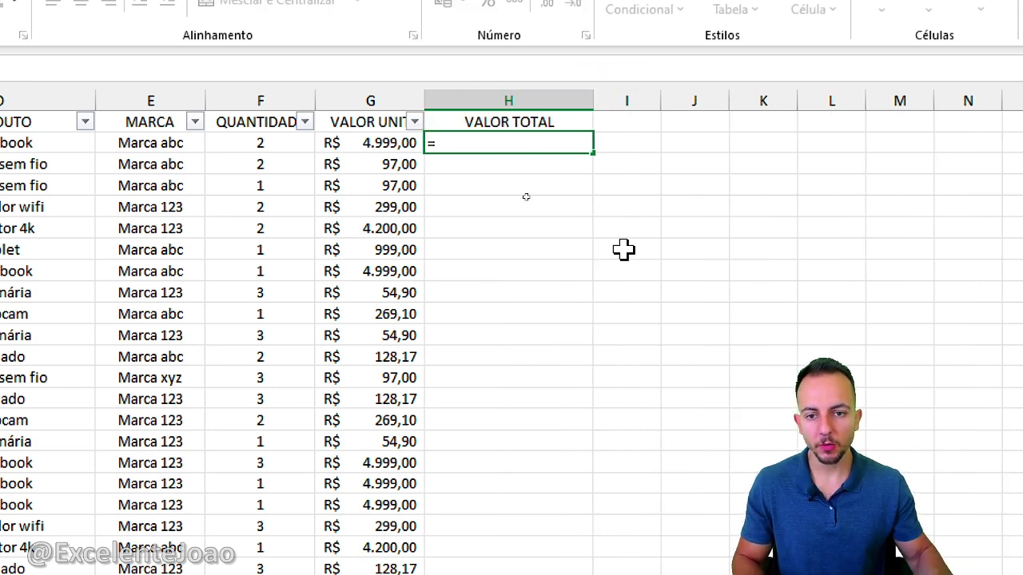
left_click(374, 144)
type("*")
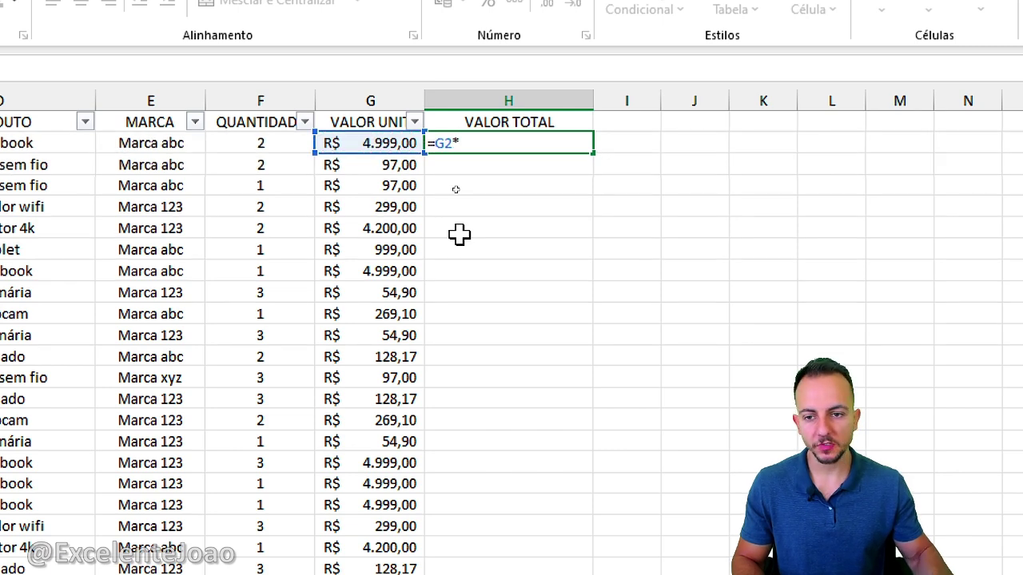
left_click(291, 144)
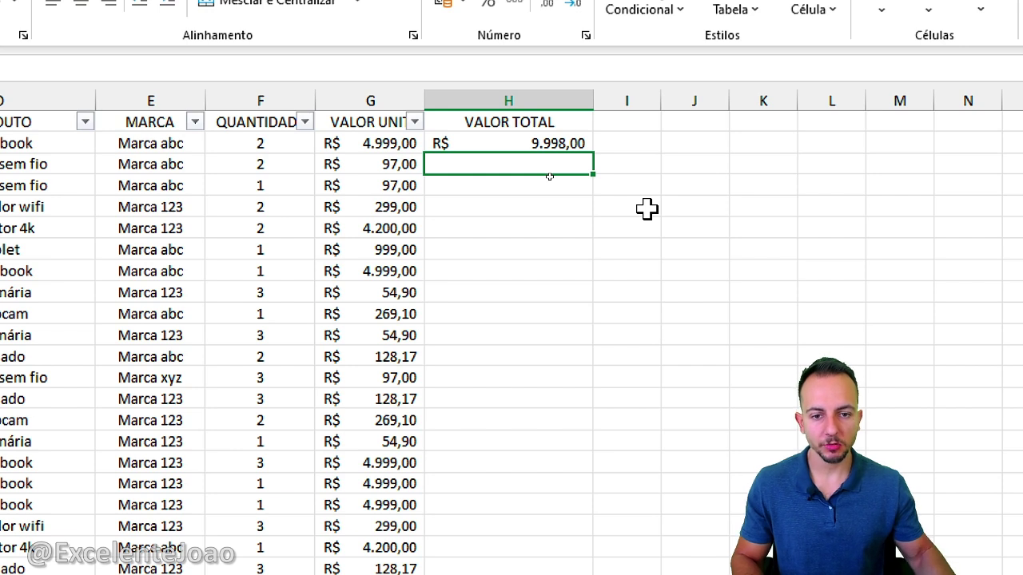
key("ctrl+2")
mouse_move(594, 115)
left_mouse_down()
mouse_move(509, 135)
mouse_move(590, 110)
left_mouse_up()
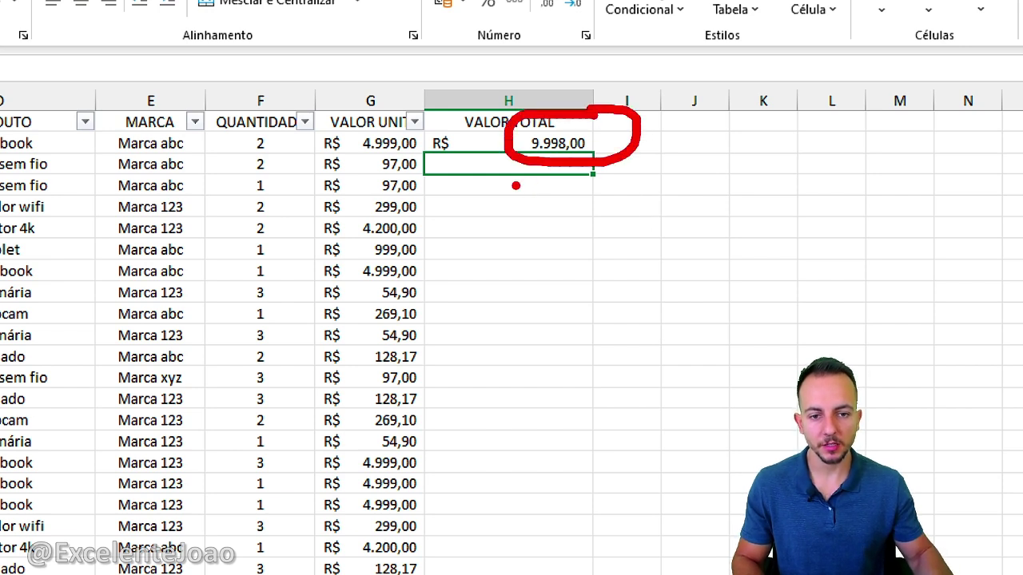
left_click_drag(515, 186, 523, 424)
left_click_drag(492, 391, 561, 404)
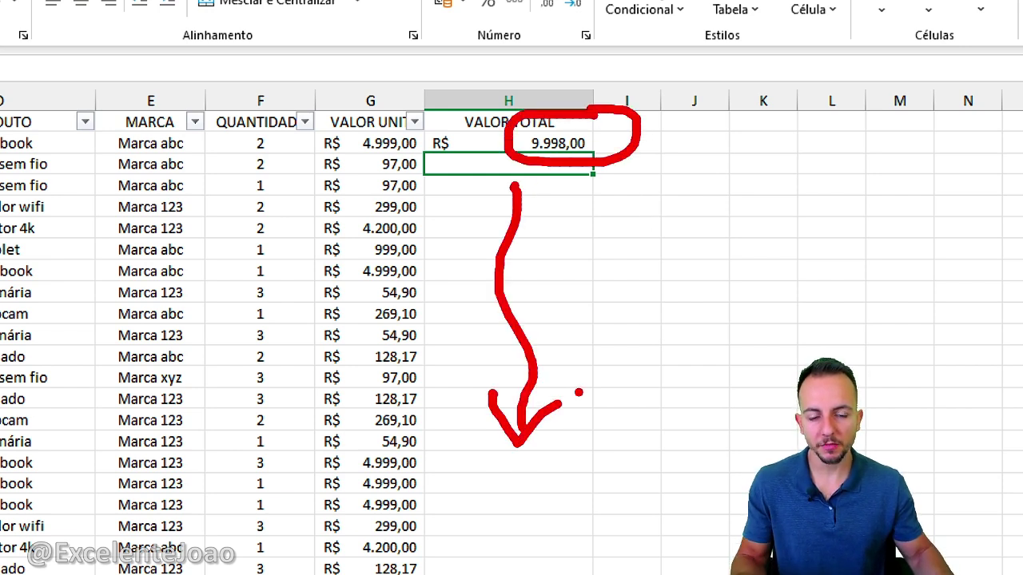
key("Escape")
Step: Fill the VALOR TOTAL formula from H2 down to H19 and check the rows below the filled range
left_click(560, 144)
key("ctrl+2")
mouse_move(605, 137)
left_mouse_down()
mouse_move(581, 163)
mouse_move(601, 135)
left_mouse_up()
left_click_drag(587, 310, 588, 195)
key("Escape")
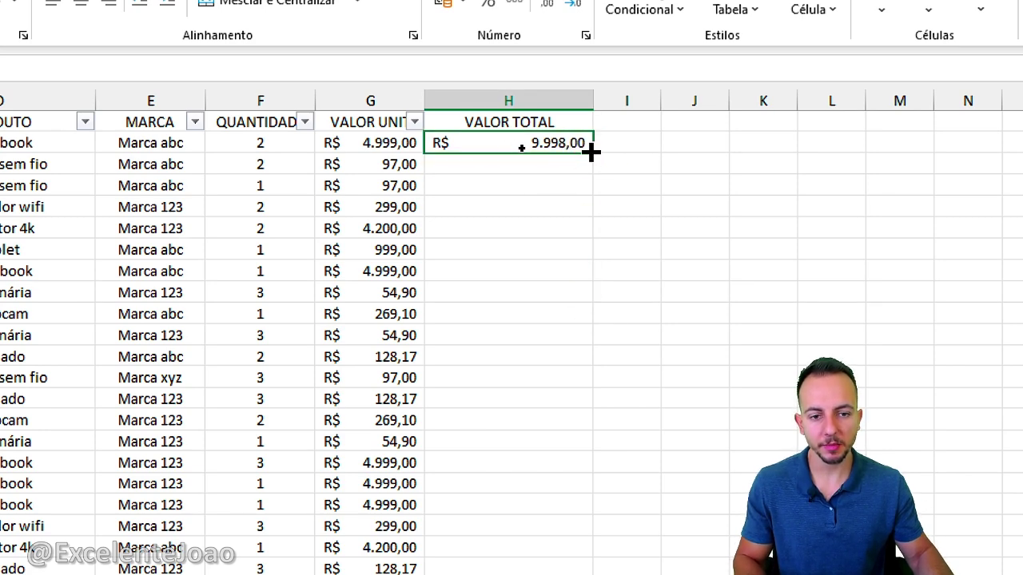
left_click_drag(592, 148, 586, 505)
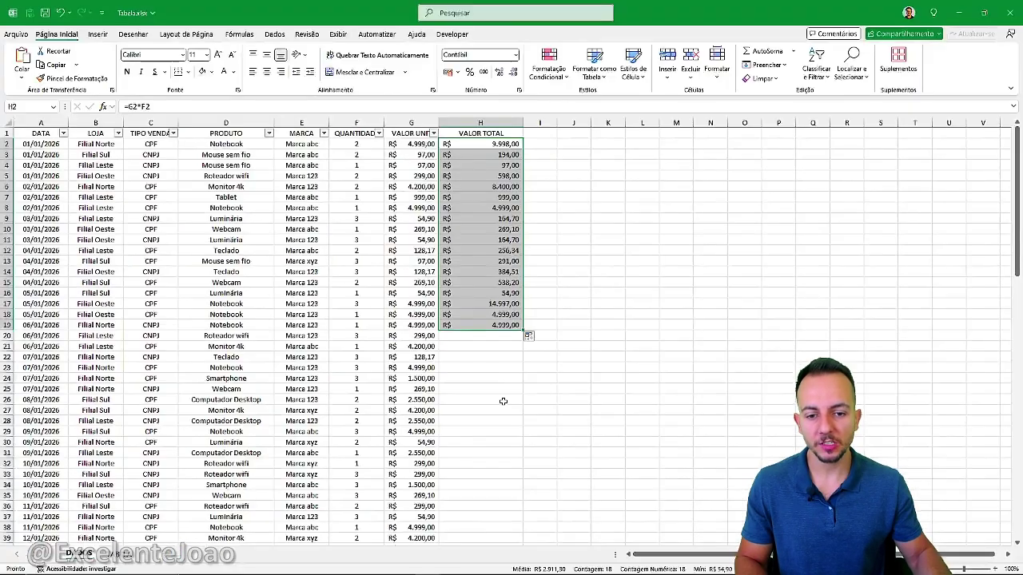
scroll(502, 401, "down", 8)
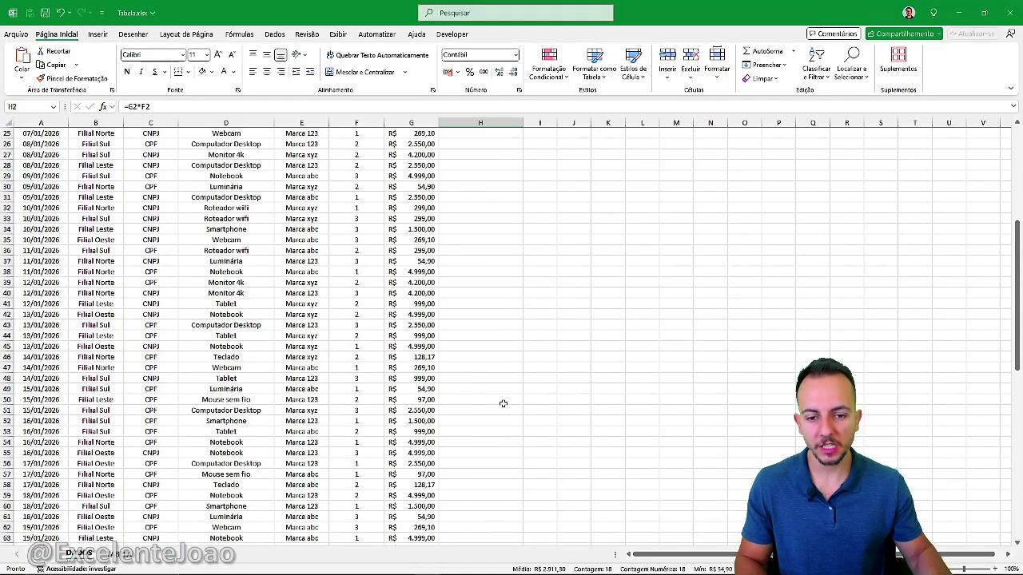
scroll(464, 292, "up", 8)
left_click(478, 132)
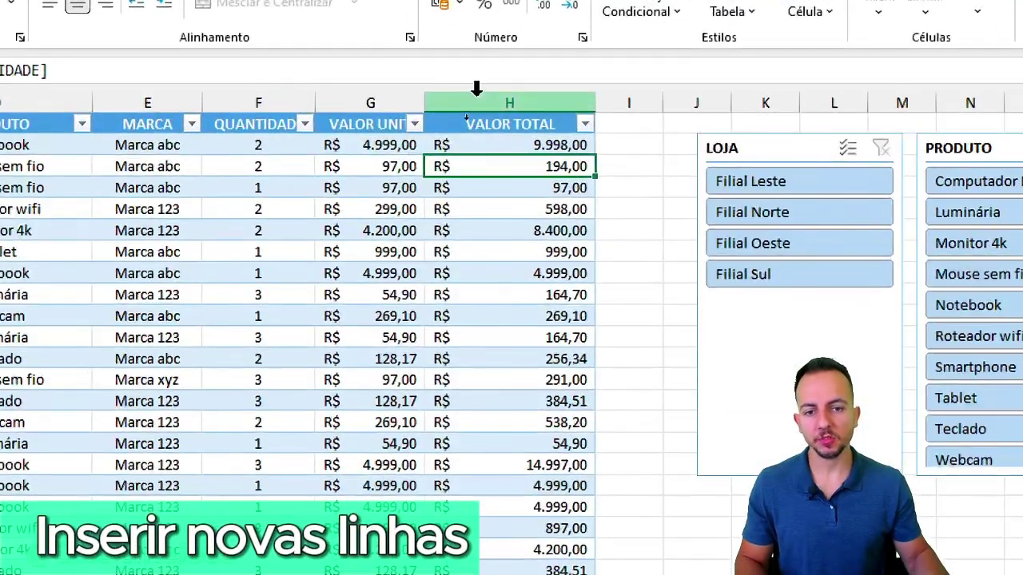
Step: Return to the formatted table's sheet and examine its VALOR TOTAL column, the empty rows 106 to 115 below the table, and the slicers
left_click(468, 122)
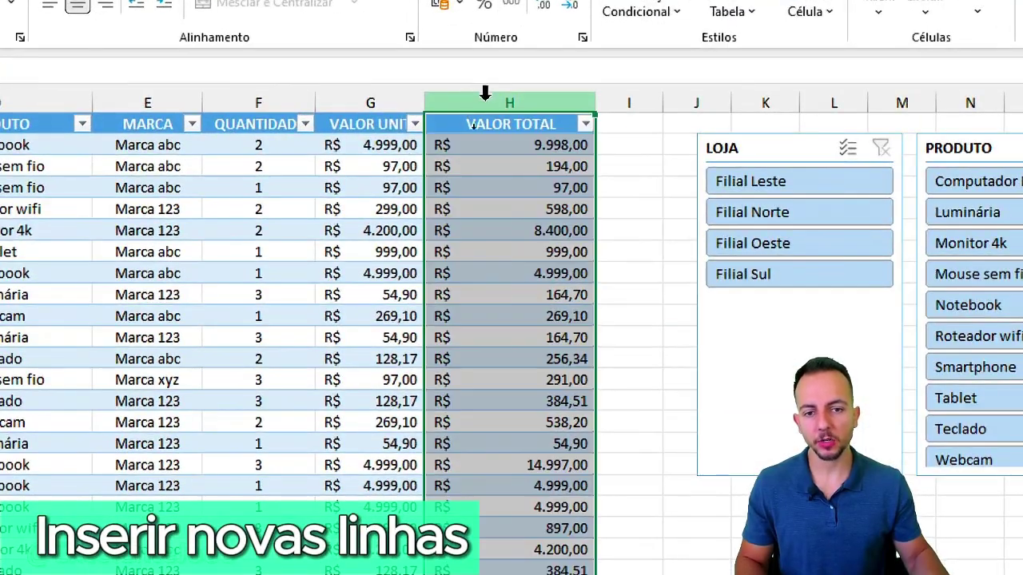
left_click(508, 121)
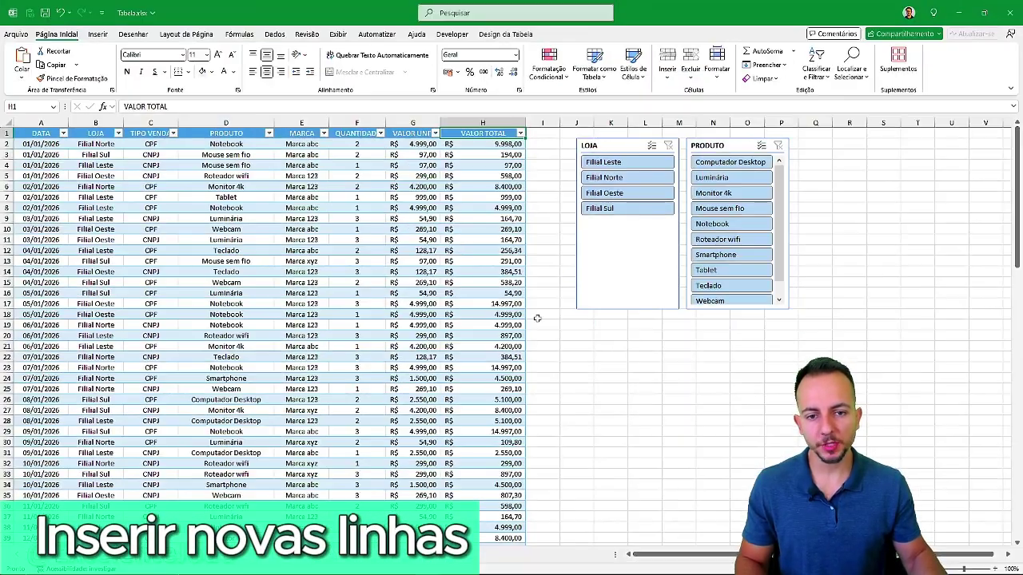
scroll(531, 320, "down", 9)
scroll(532, 319, "down", 20)
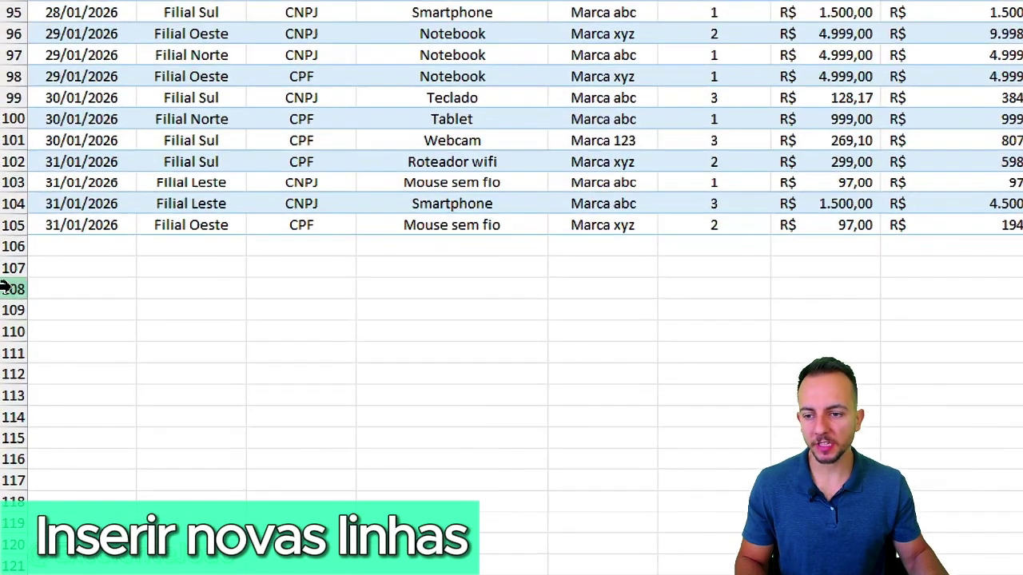
left_click_drag(12, 245, 15, 437)
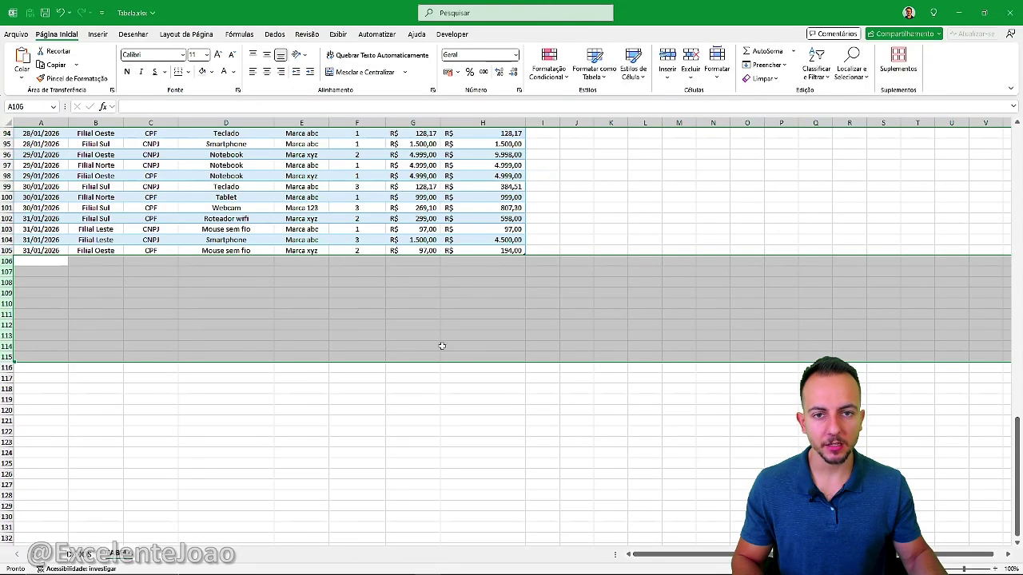
scroll(504, 336, "up", 8)
scroll(569, 288, "up", 10)
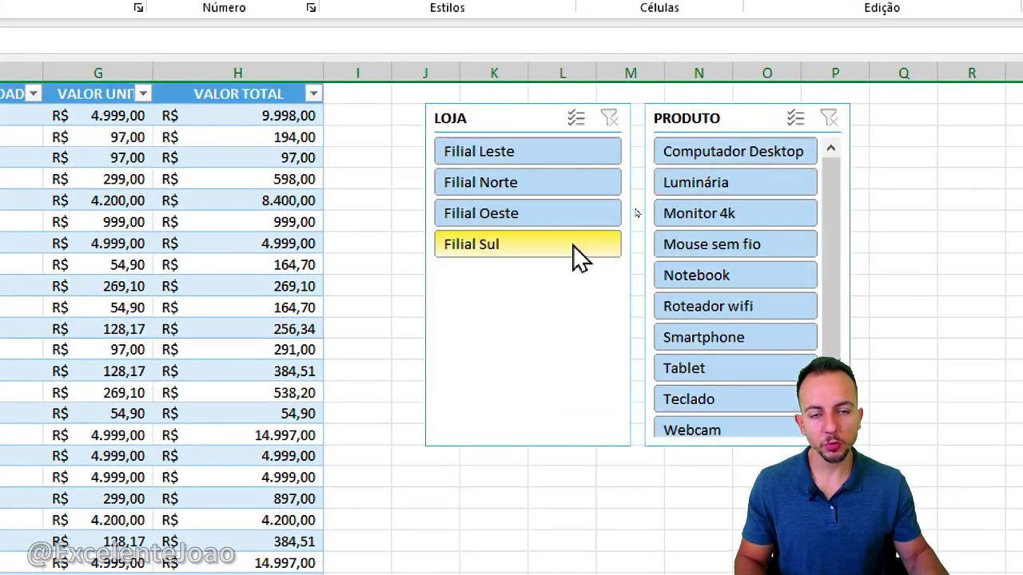
scroll(446, 269, "down", 20)
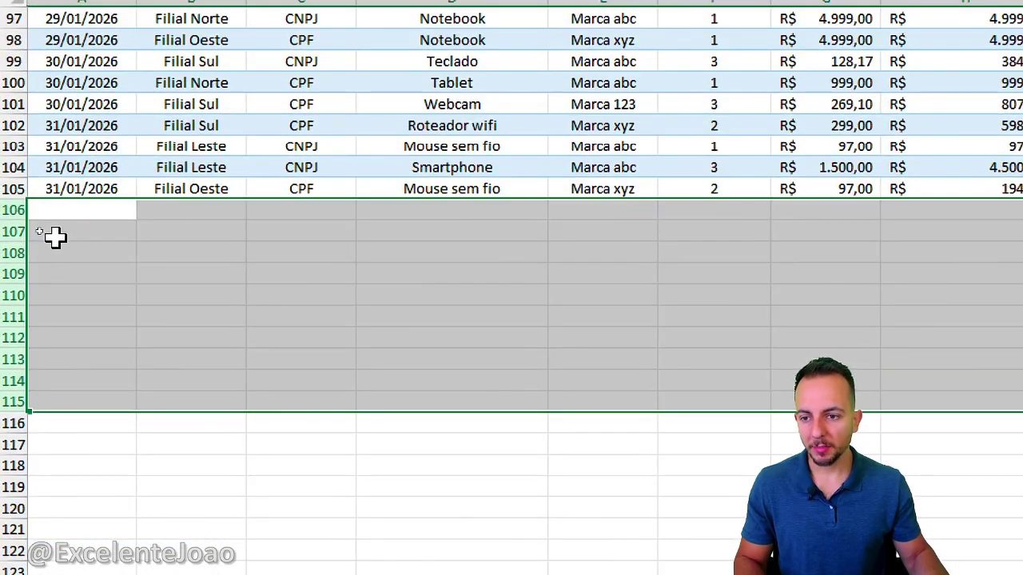
Step: Start a new table record in row 106 with DATA 01/01/2026 and LOJA Filial Leste
left_click(64, 218)
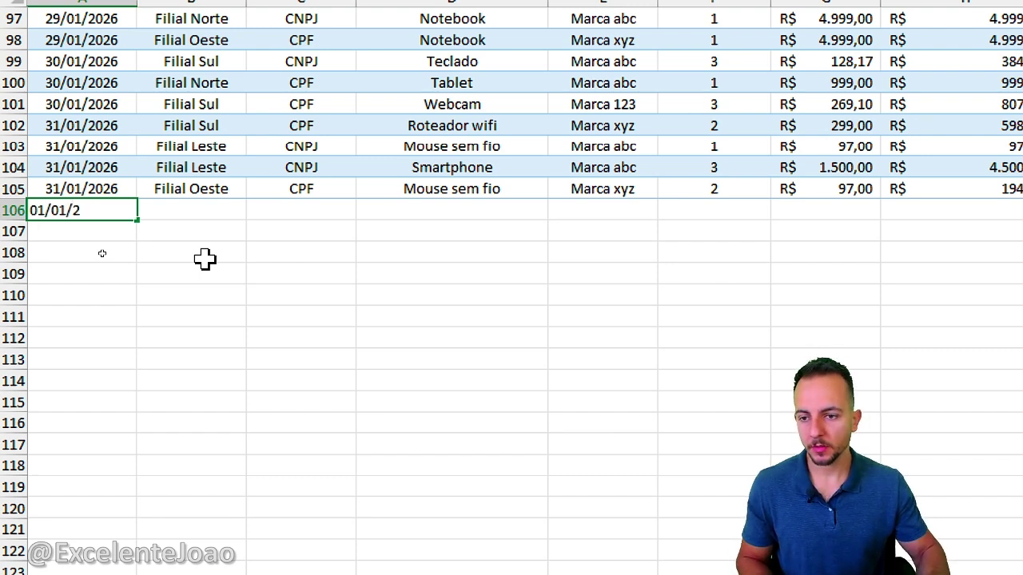
type("01/01/2026")
key("Return")
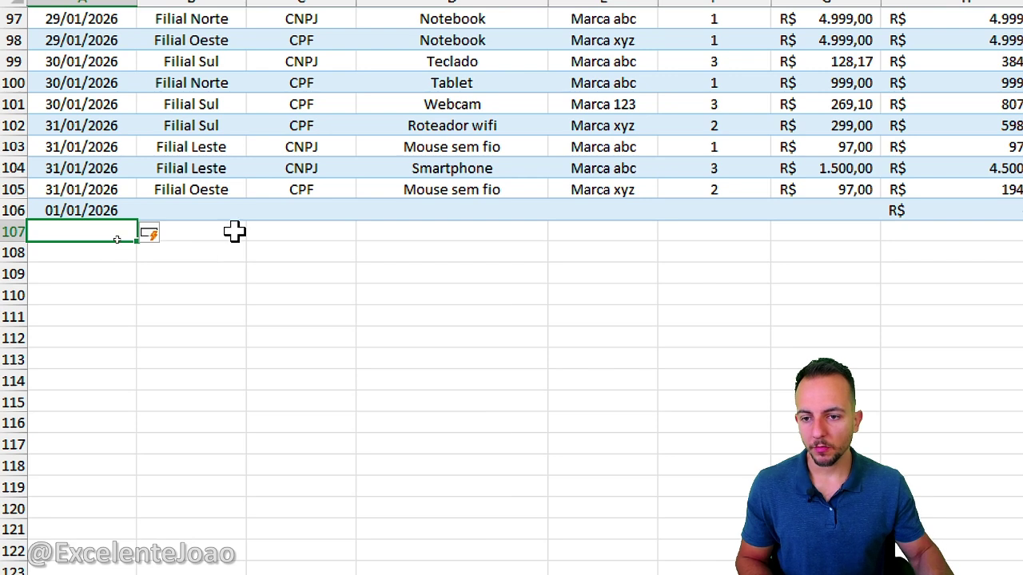
left_click(229, 207)
key("alt+Down")
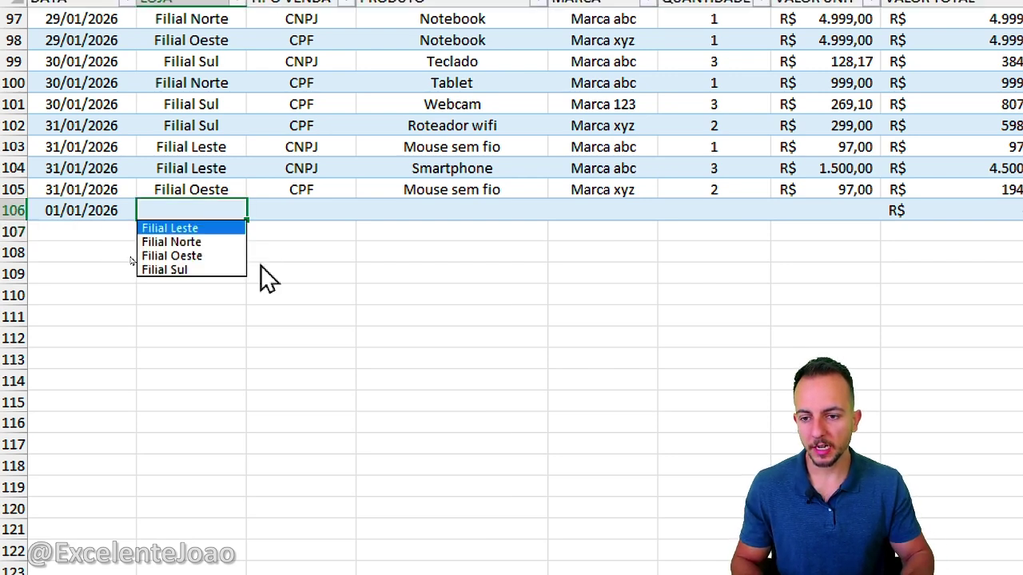
key("Return")
left_click(339, 213)
left_click(406, 213)
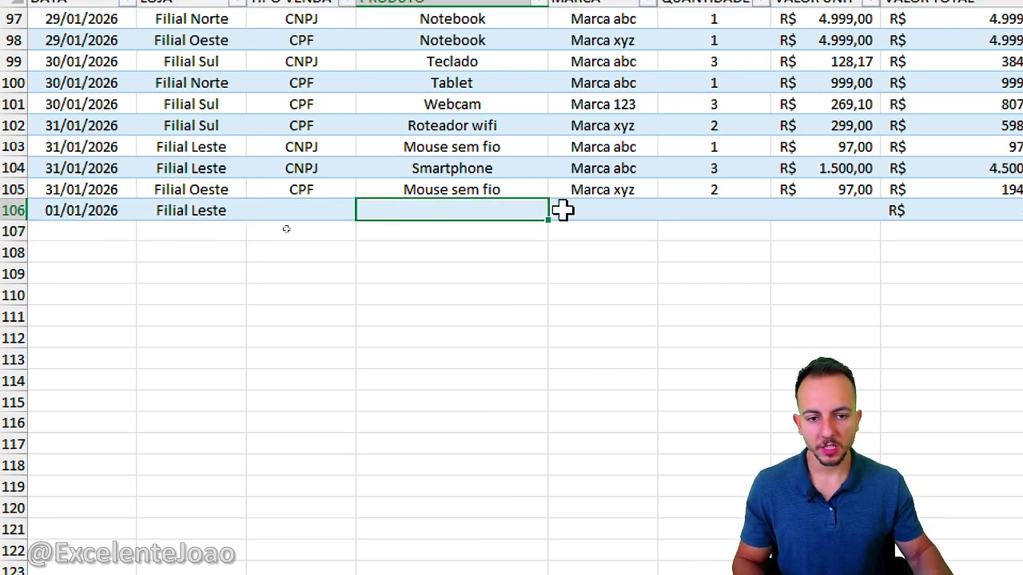
Step: Complete the new record in row 106 with QUANTIDADE 10 and VALOR UNIT 9,99
left_click(562, 210)
left_click(721, 209)
left_click(559, 206)
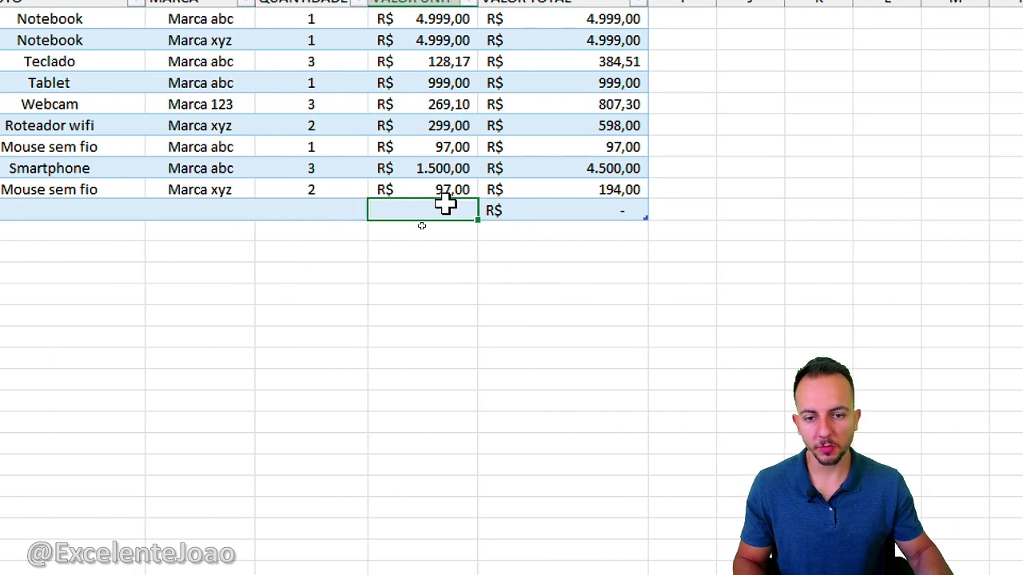
left_click(419, 208)
type("10")
key("Tab")
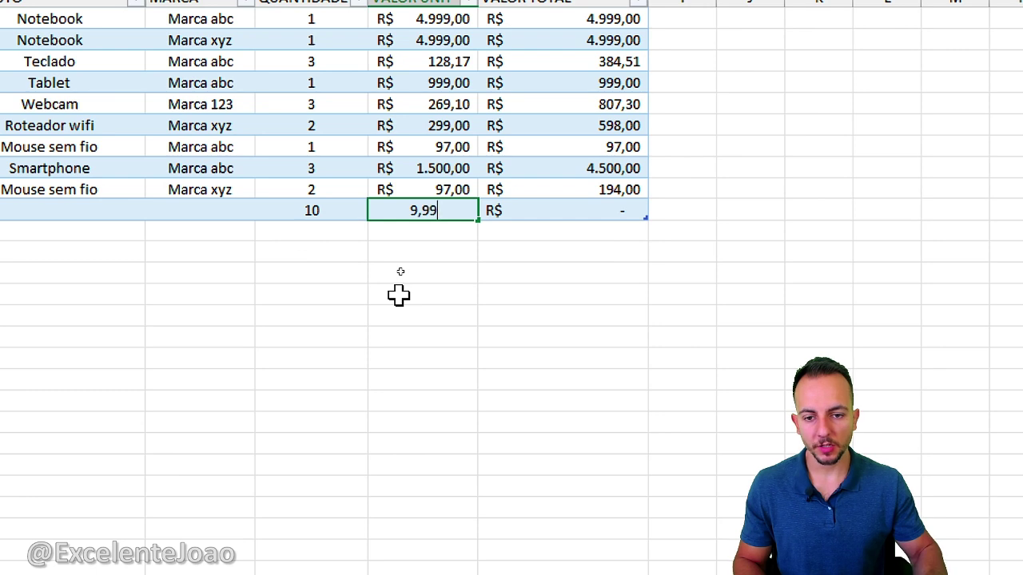
key("Return")
Step: Examine the automatically calculated VALOR TOTAL in row 106 and the columns that feed it
mouse_move(630, 176)
left_mouse_down()
mouse_move(551, 232)
mouse_move(583, 168)
left_mouse_up()
left_click_drag(660, 254, 711, 305)
left_click_drag(608, 300, 737, 212)
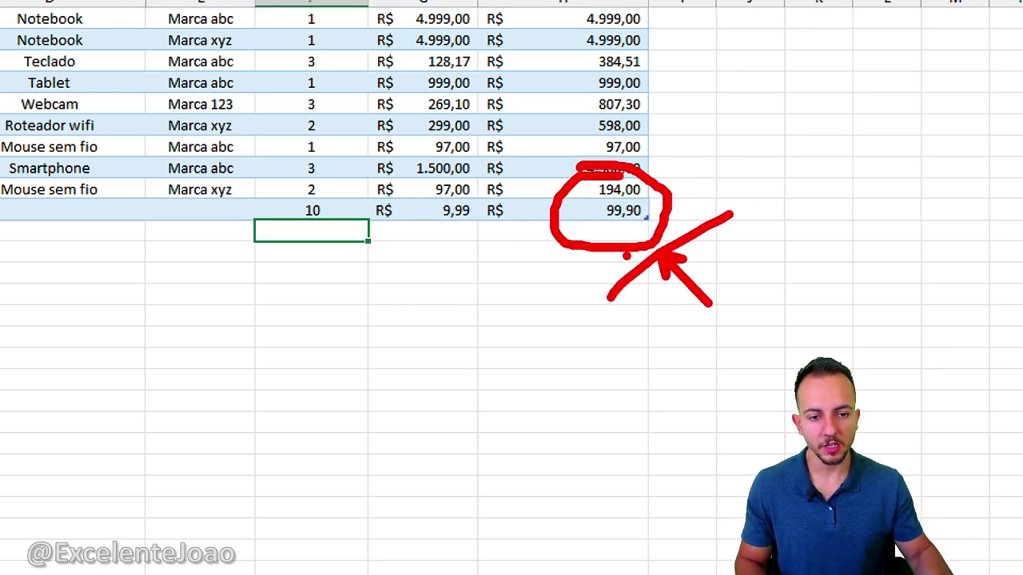
left_click_drag(569, 266, 664, 210)
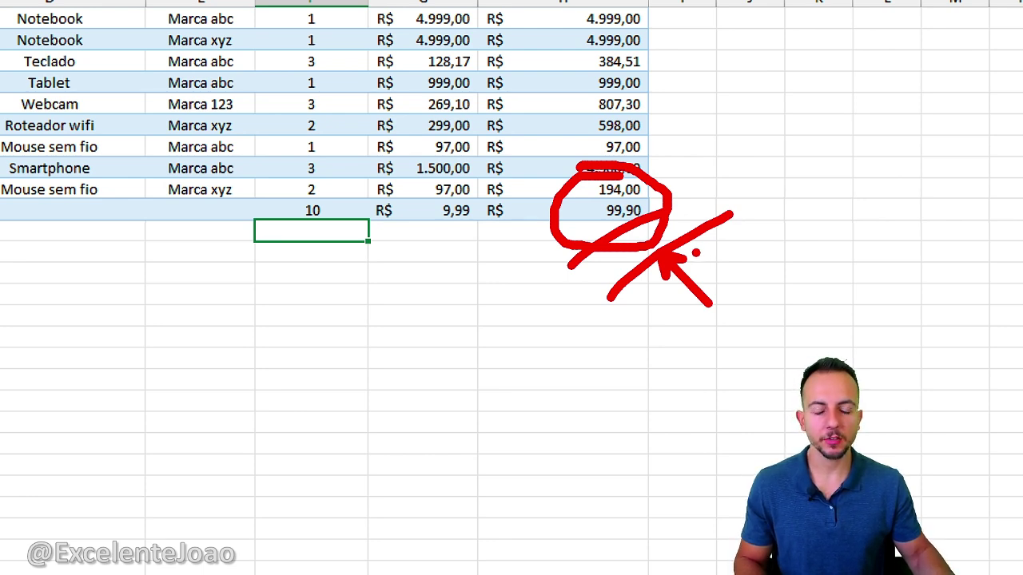
mouse_move(136, 246)
left_mouse_down()
mouse_move(170, 307)
mouse_move(140, 410)
left_mouse_up()
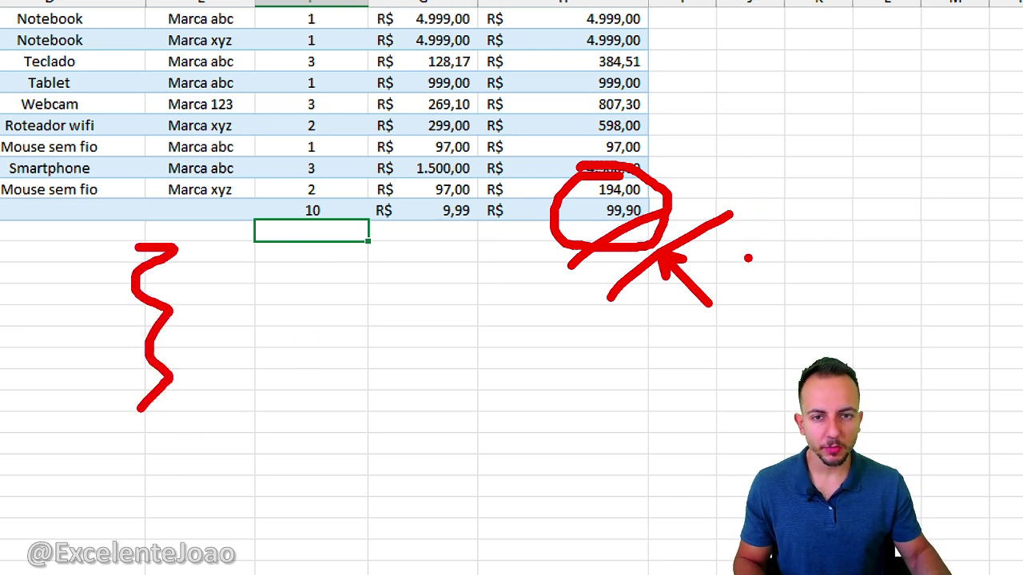
left_click_drag(376, 128, 389, 252)
left_click_drag(444, 128, 459, 237)
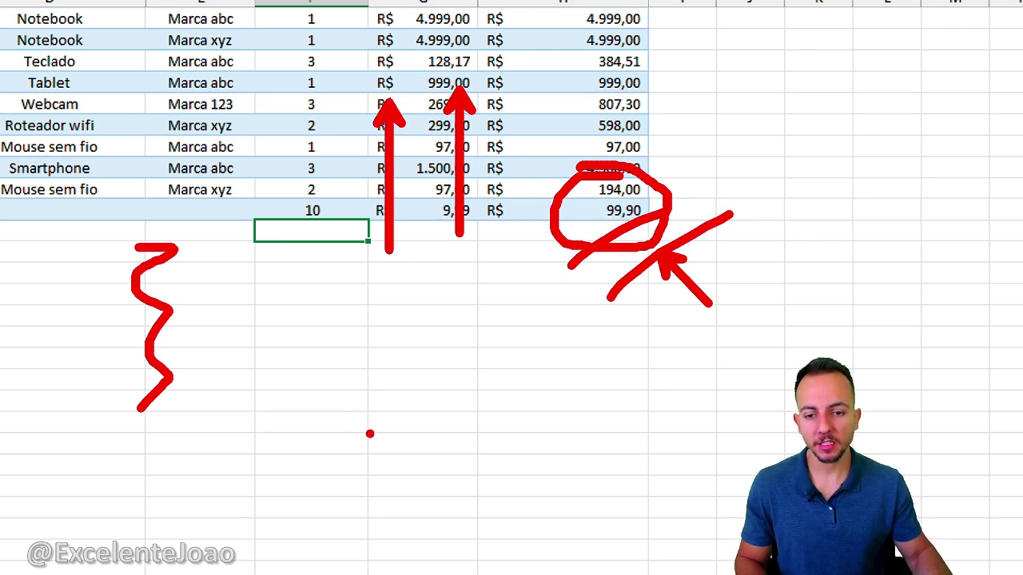
left_click_drag(370, 436, 356, 293)
left_click_drag(461, 401, 461, 304)
key("Escape")
key("ctrl+4")
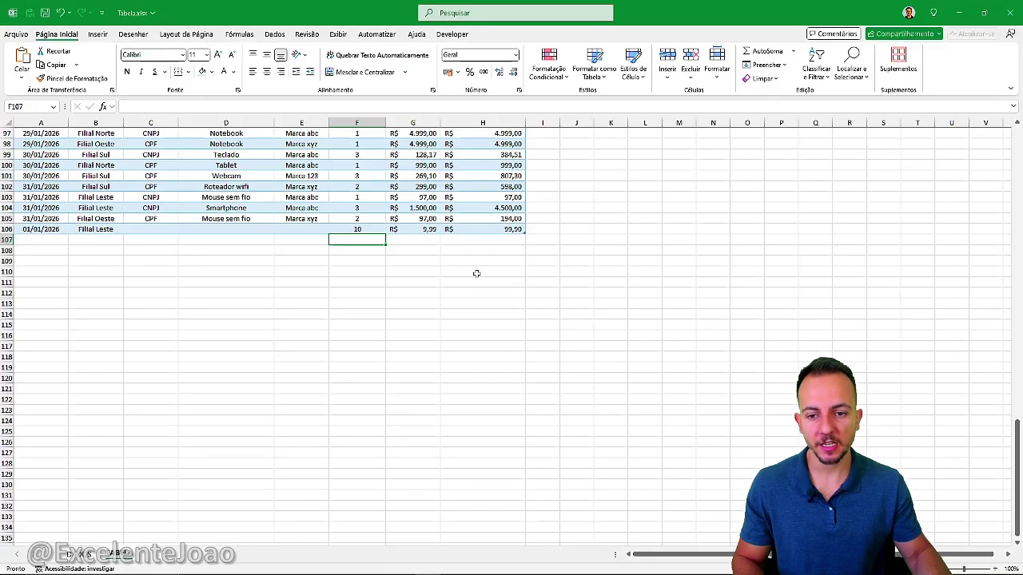
Step: Open the DADOS sheet and inspect empty rows 106 and 107 below the unformatted data, including the cells under VALOR TOTAL
left_click(83, 555)
scroll(59, 287, "down", 20)
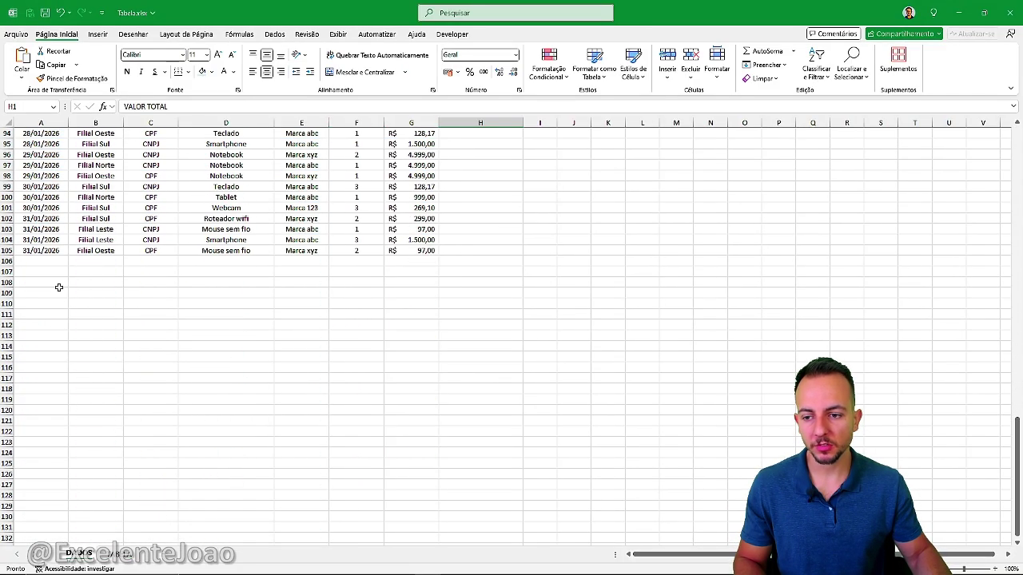
key("ctrl+4")
left_click_drag(40, 261, 424, 271)
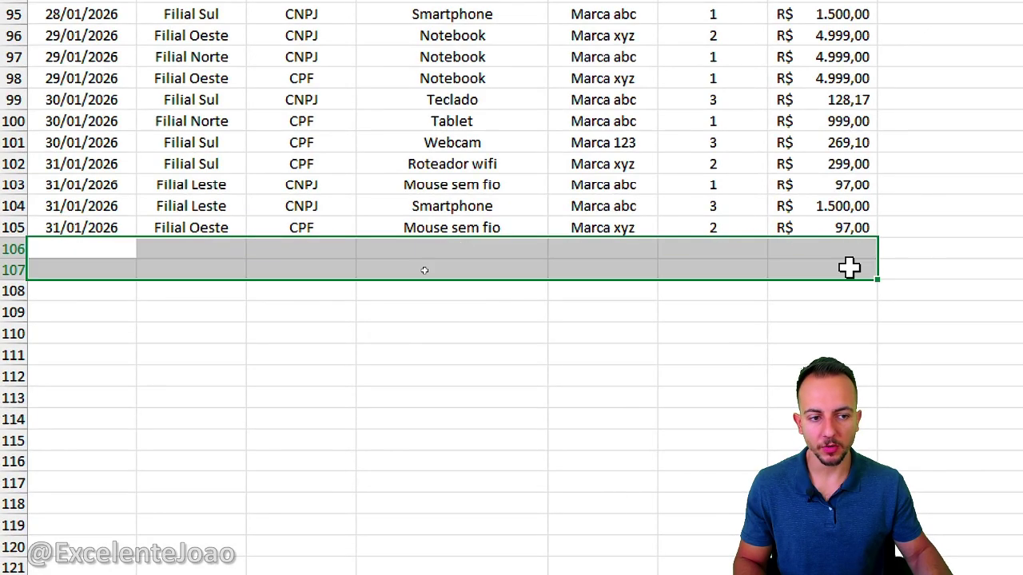
key("ctrl+2")
mouse_move(605, 222)
left_mouse_down()
mouse_move(642, 276)
mouse_move(580, 218)
left_mouse_up()
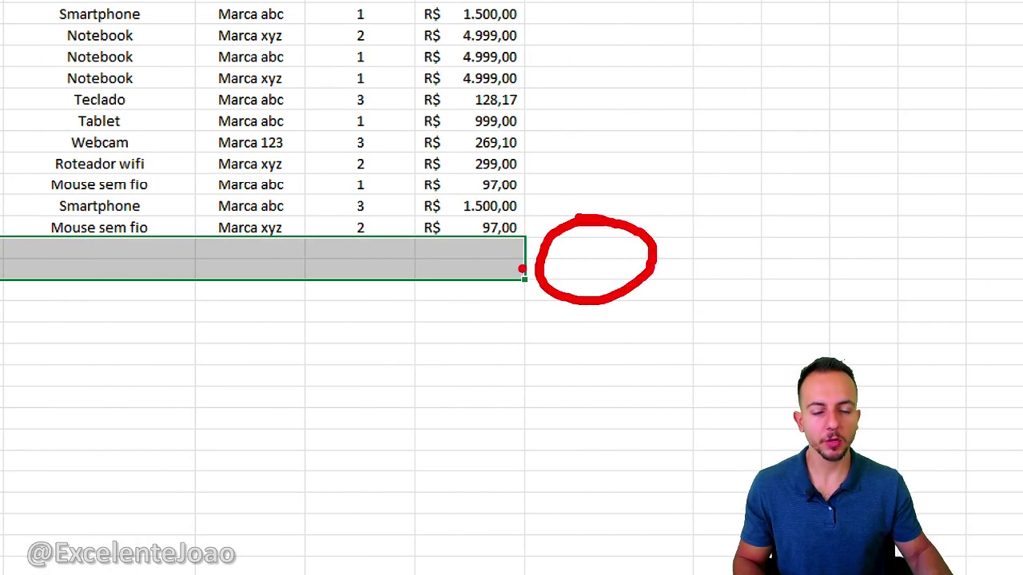
key("Escape")
key("Escape")
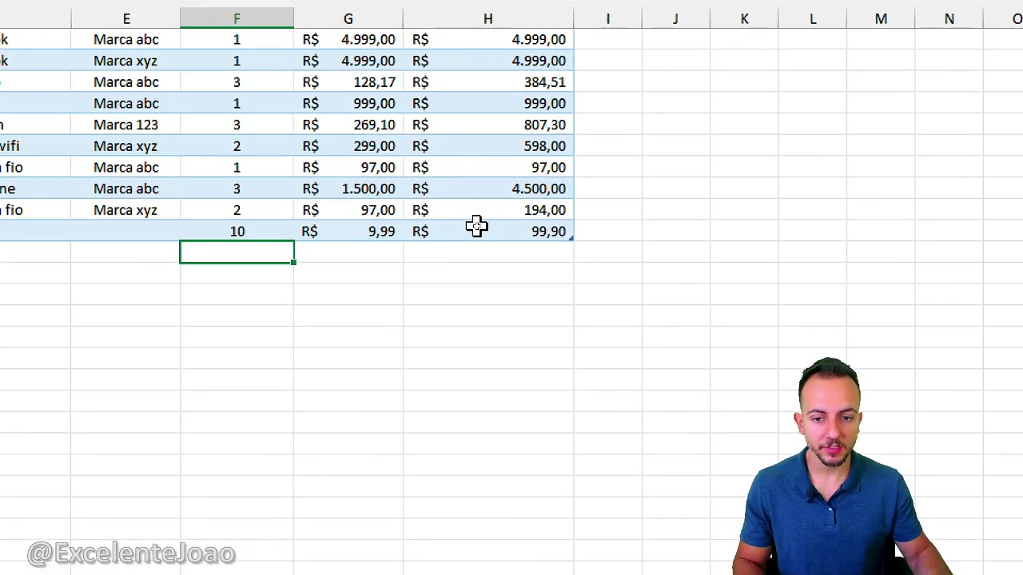
Step: Return to the formatted table's sheet and check the VALOR TOTAL cell of row 106
left_click(481, 229)
mouse_move(540, 214)
left_mouse_down()
mouse_move(485, 232)
mouse_move(550, 211)
left_mouse_up()
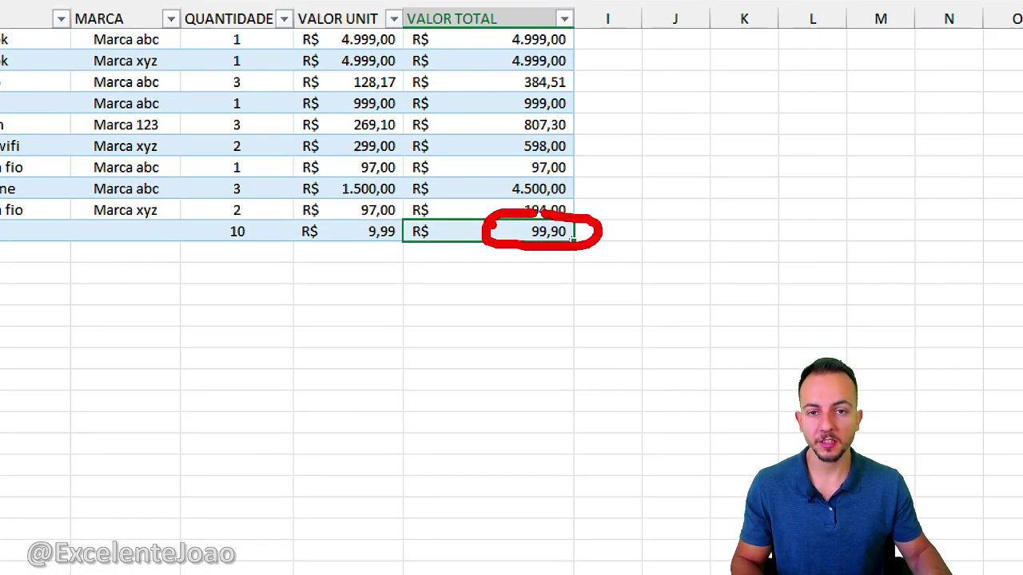
key("Escape")
Step: Add another table record in row 107 with QUANTIDADE 50 and VALOR UNIT 10,12, and check its VALOR TOTAL
left_click(244, 250)
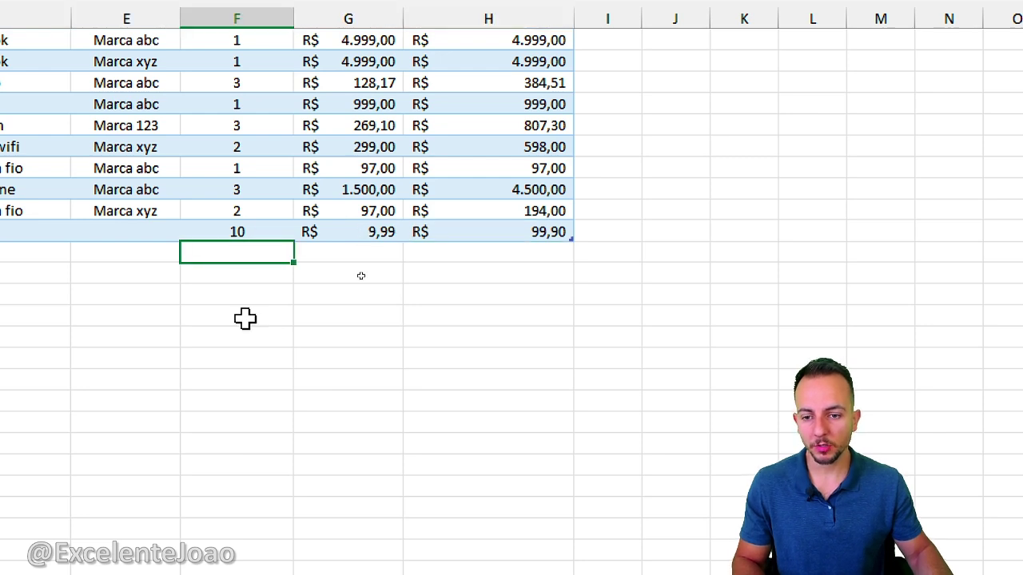
key("Return")
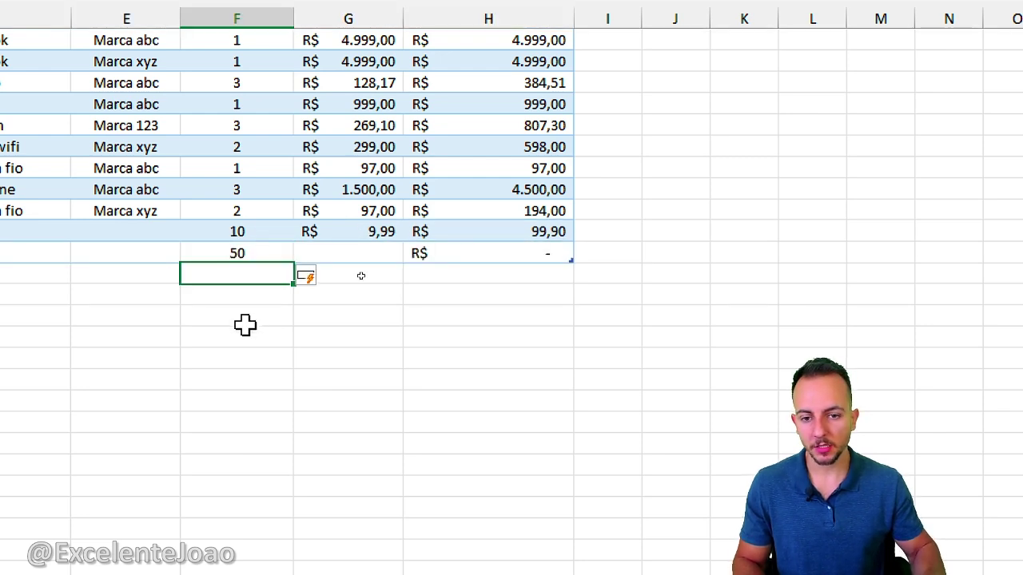
mouse_move(505, 211)
left_mouse_down()
mouse_move(528, 189)
mouse_move(454, 198)
left_mouse_up()
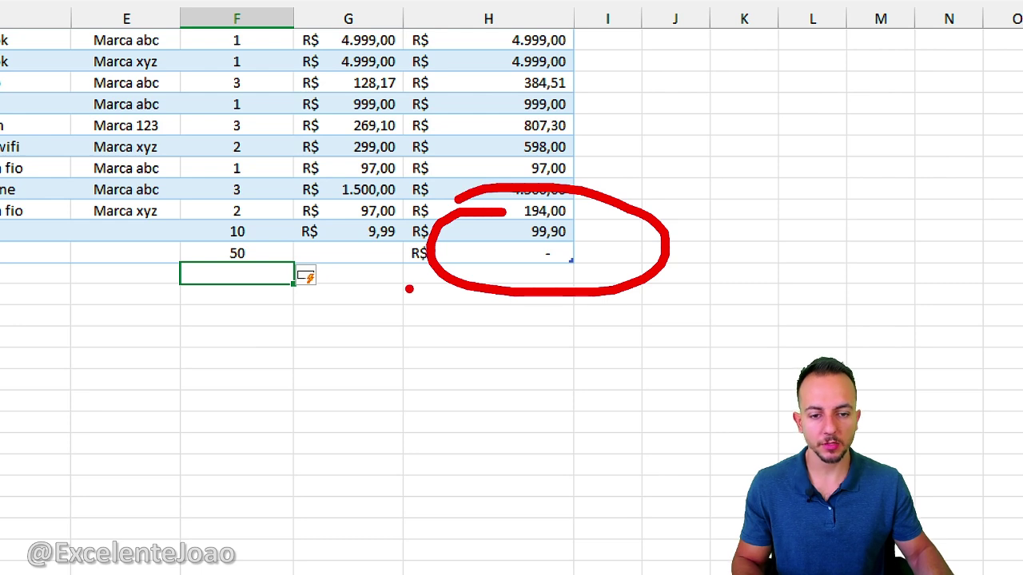
key("Escape")
left_click(376, 258)
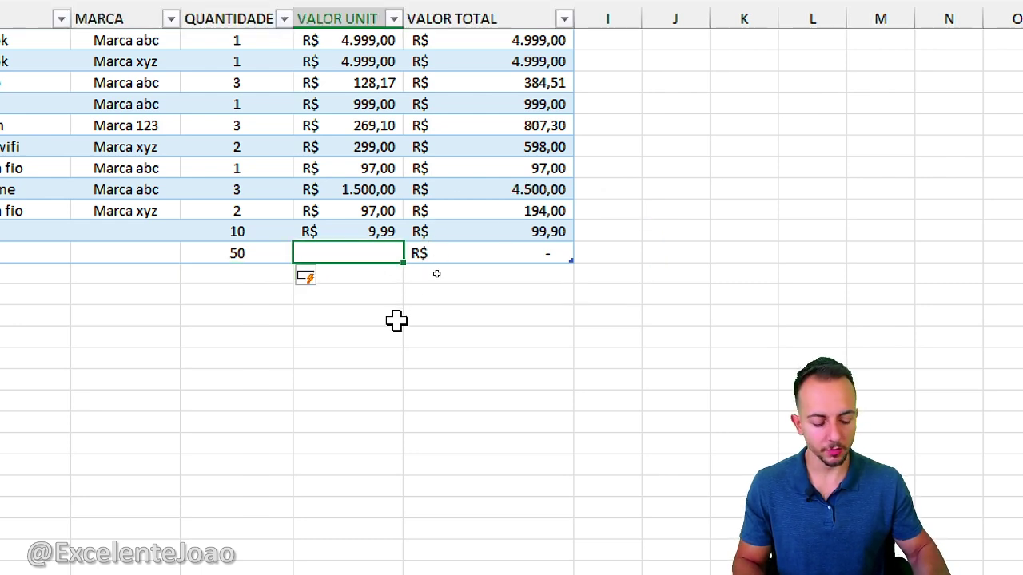
type("10,12")
key("Return")
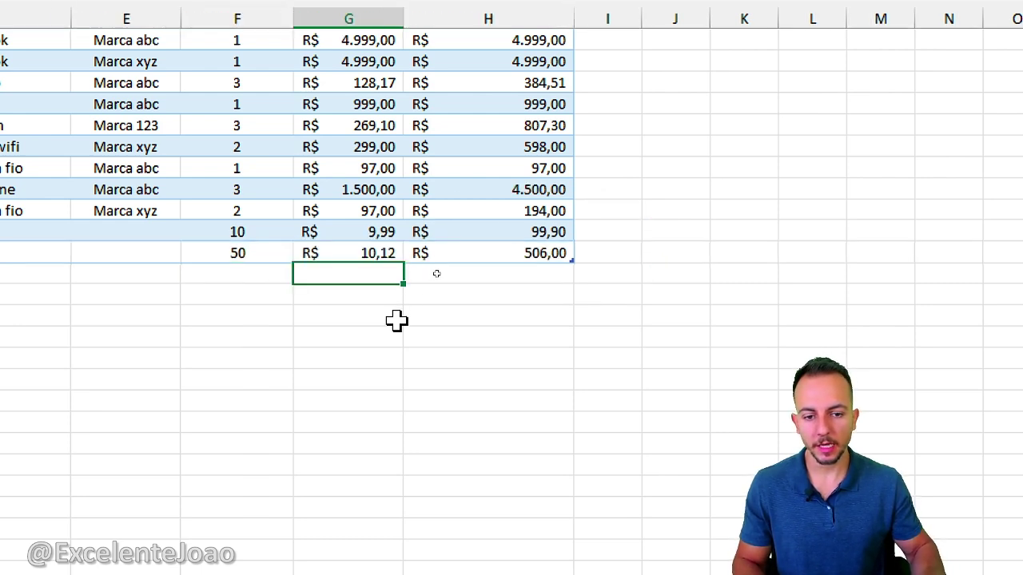
mouse_move(489, 239)
left_mouse_down()
mouse_move(559, 218)
mouse_move(480, 219)
left_mouse_up()
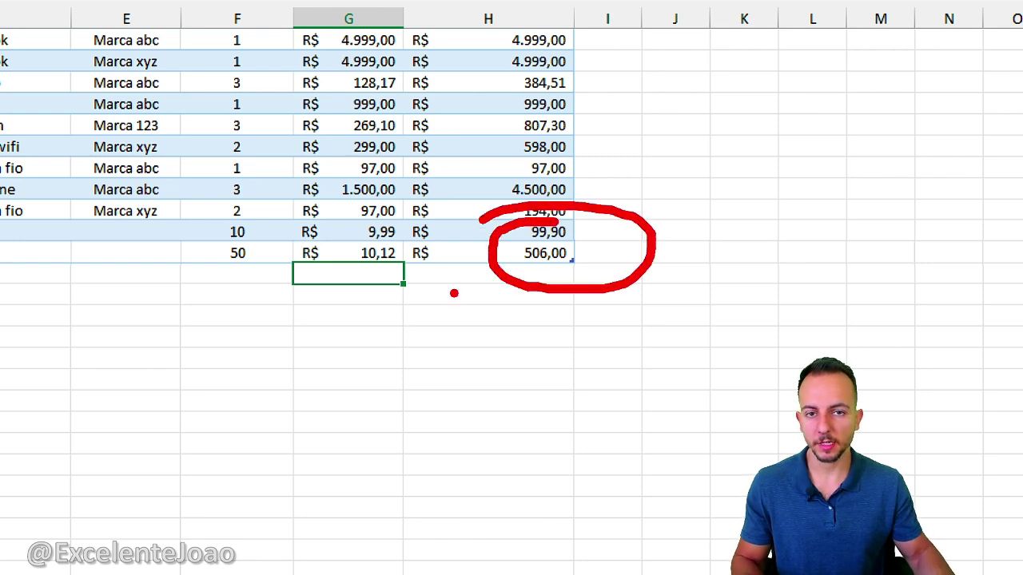
key("Escape")
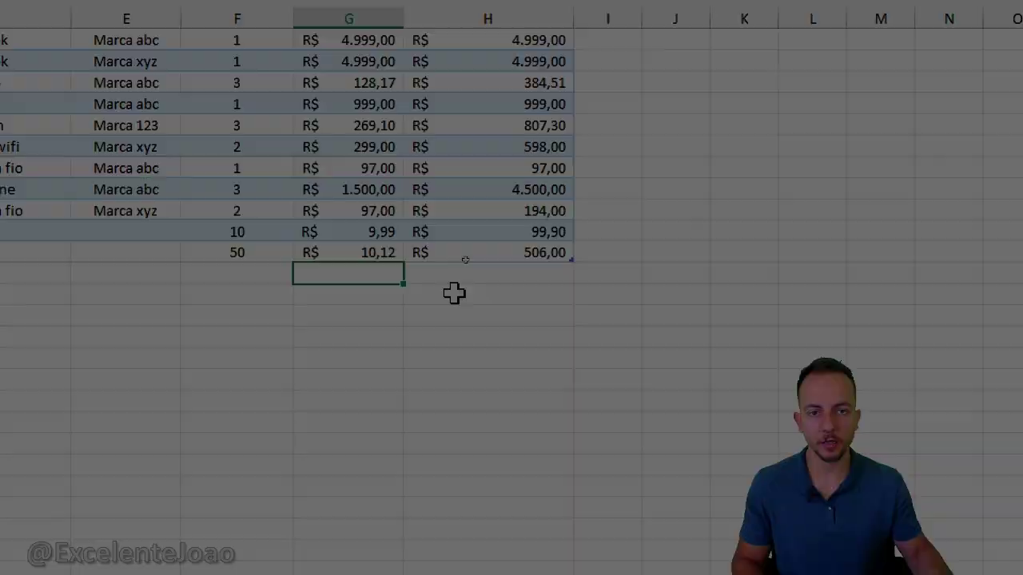
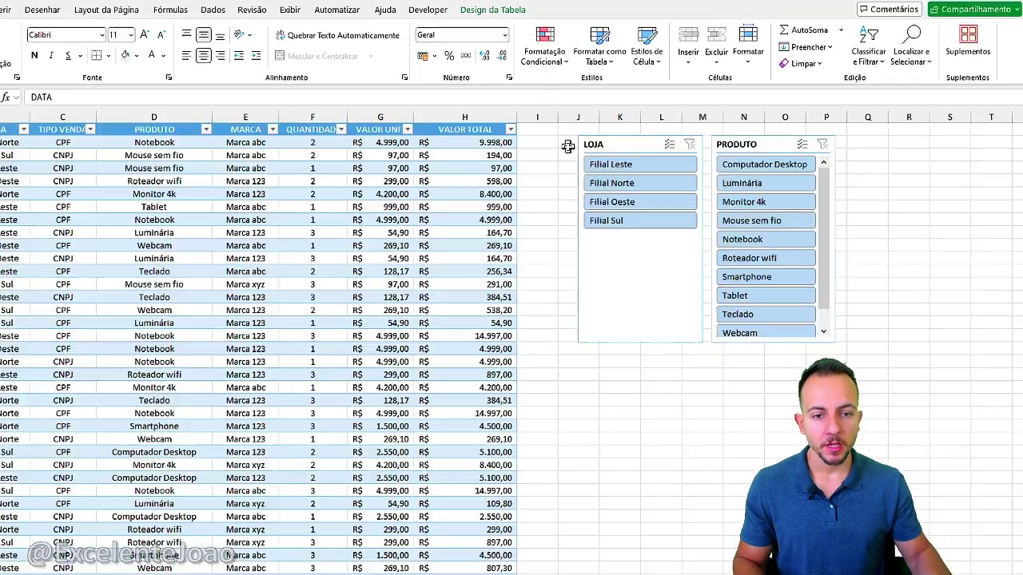
Step: Move the LOJA and PRODUTO slicers together down and away from the table, and enter the label TOTAL in K1
left_click(607, 142)
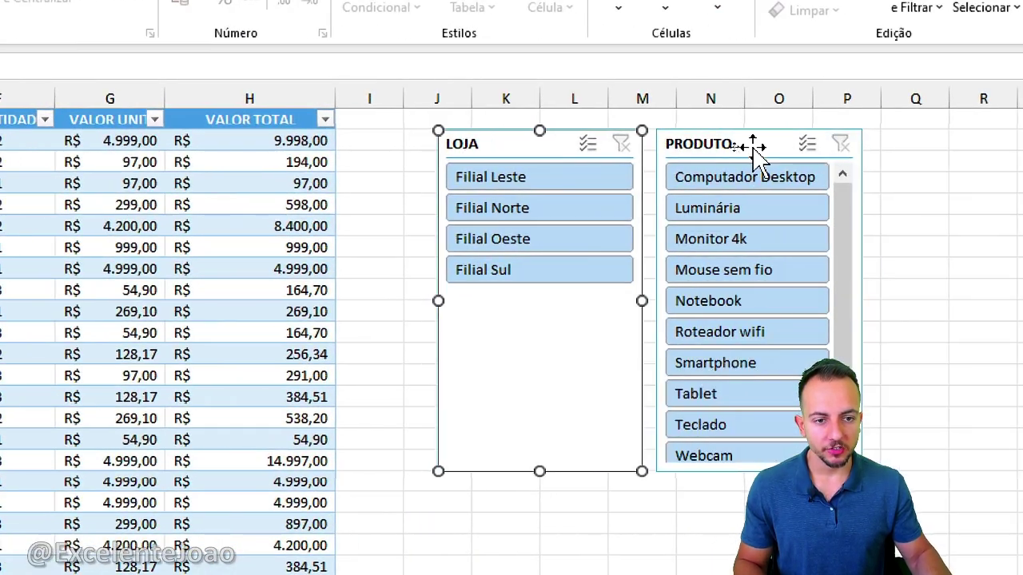
left_click(722, 145, "ctrl")
left_click_drag(720, 145, 847, 207)
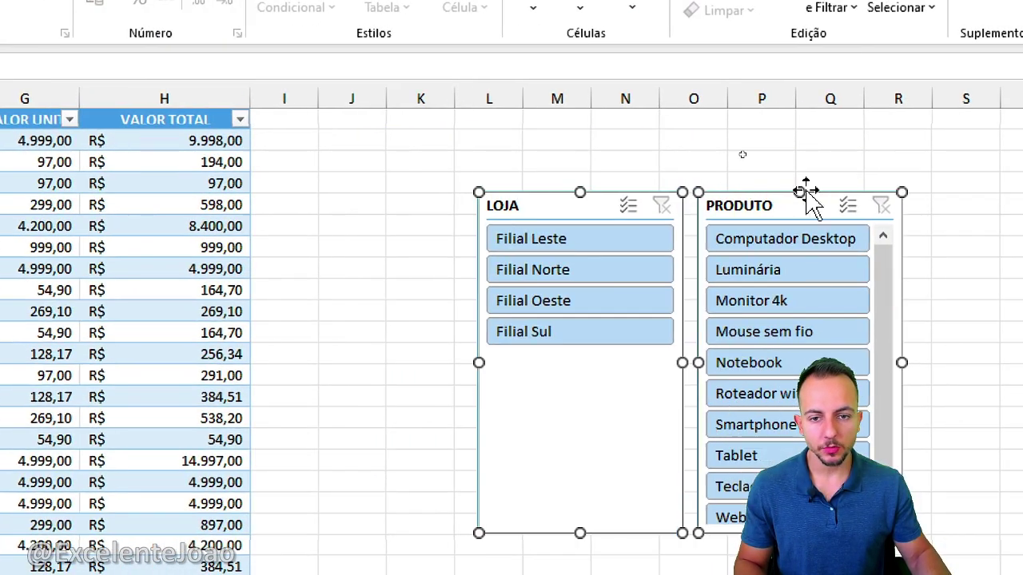
left_click(511, 119)
type("TOTAL")
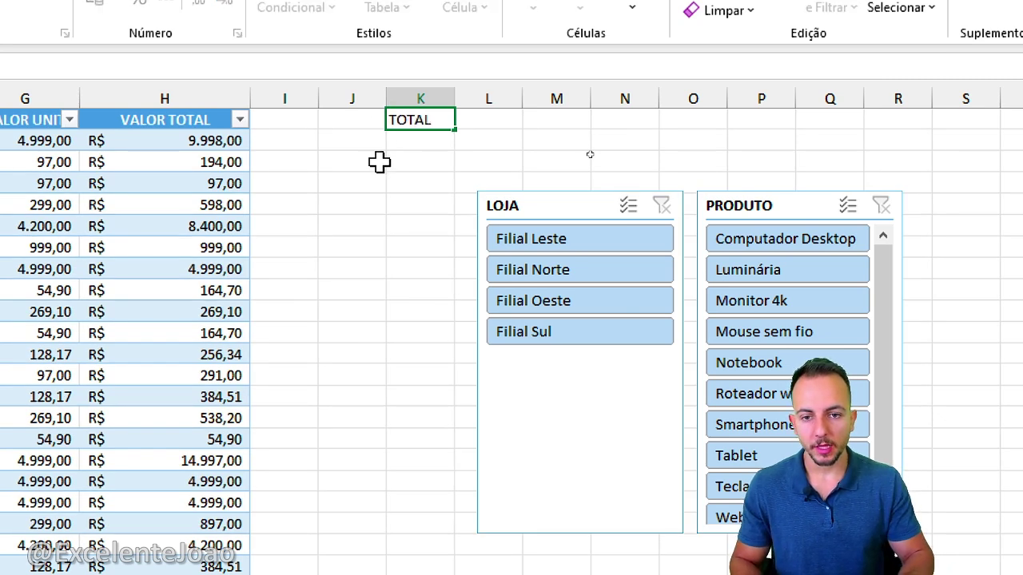
key("Return")
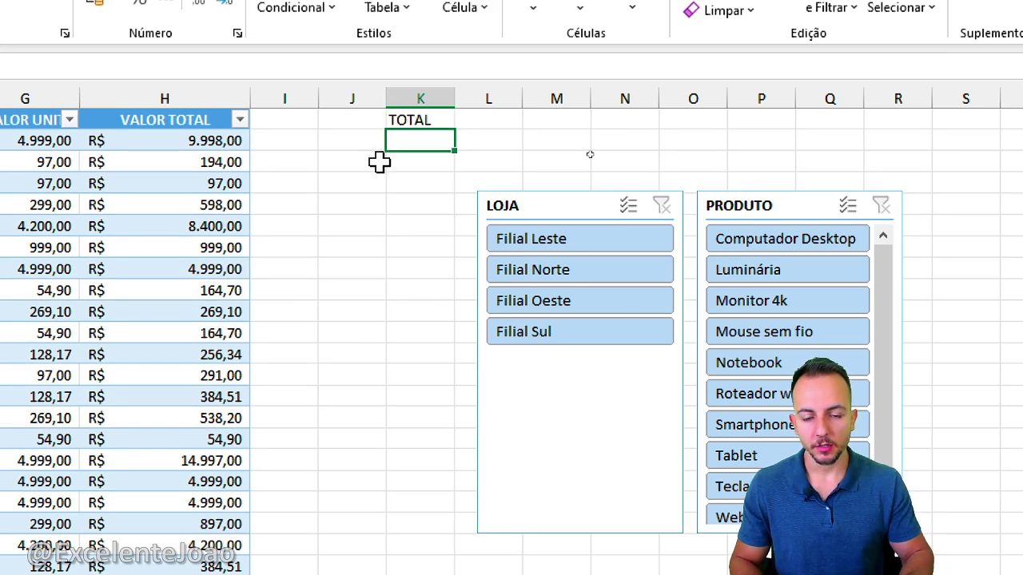
Step: Sum the table's entire VALOR TOTAL column in L1 with the SOMA function and widen column L
left_click(466, 121)
type("=")
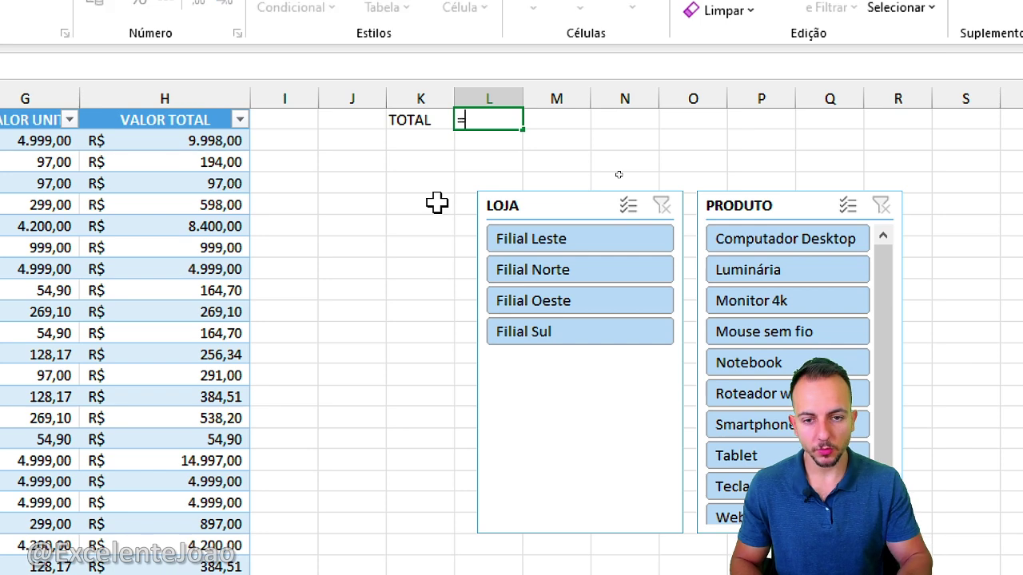
type("SOMA")
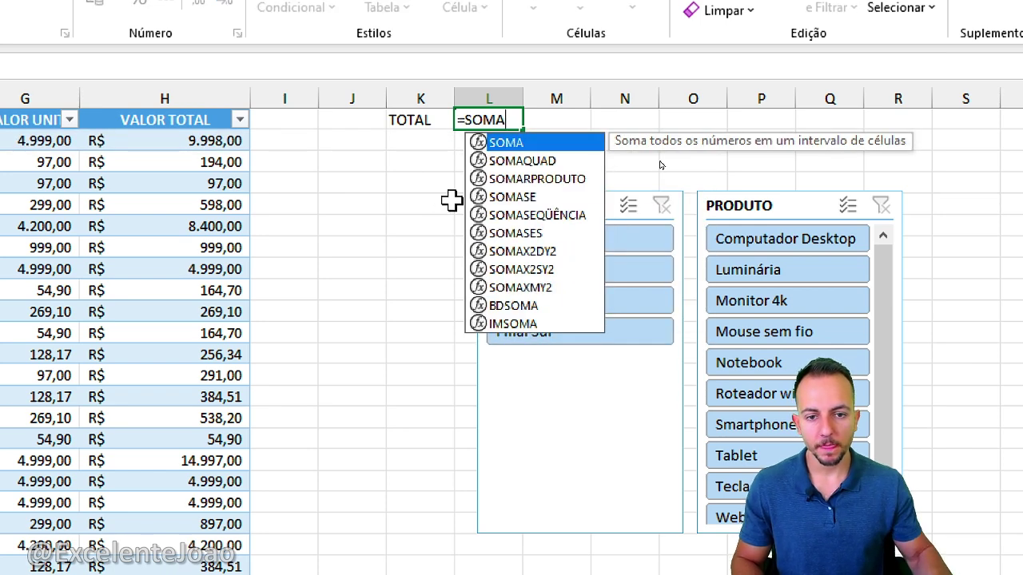
double_click(541, 144)
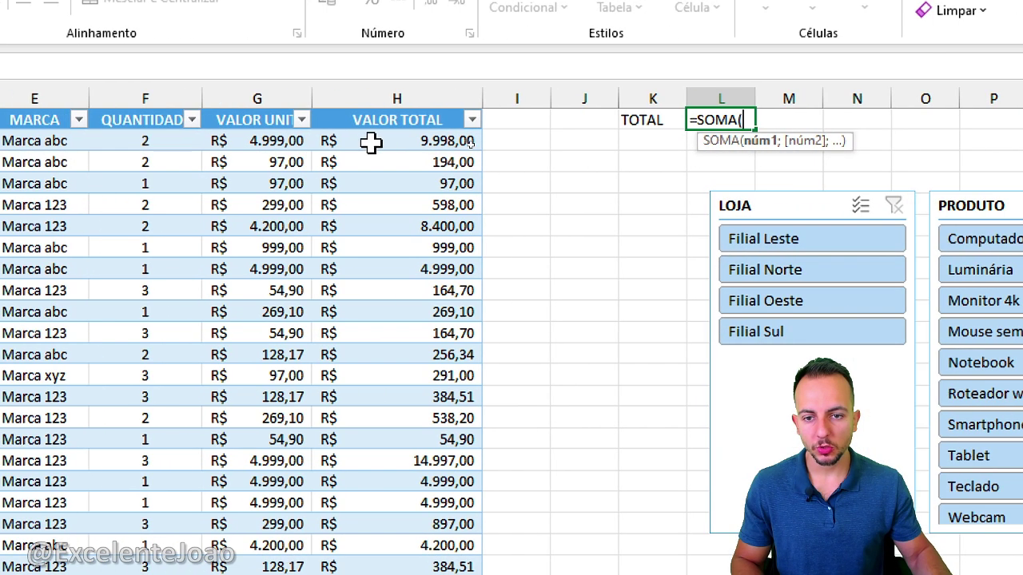
left_click_drag(142, 141, 167, 413)
left_click_drag(397, 413, 424, 473)
scroll(723, 202, "down", 10)
scroll(723, 202, "up", 10)
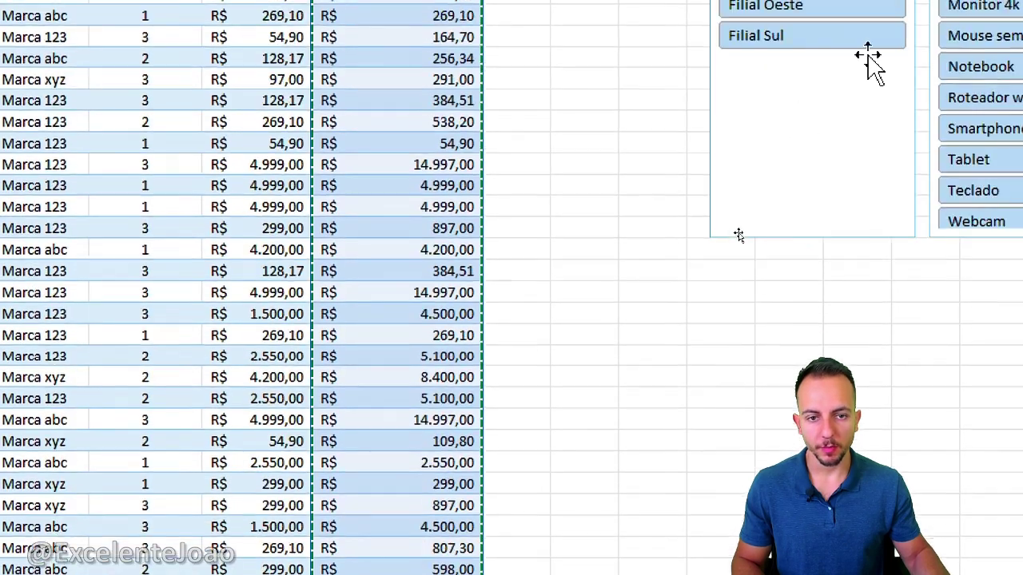
key("Return")
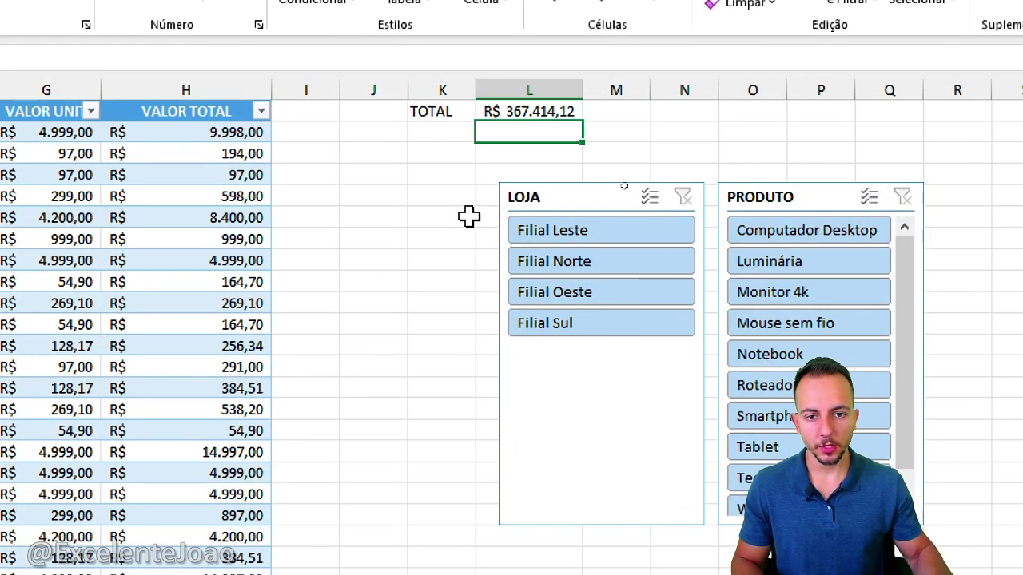
left_click(559, 110)
left_click_drag(586, 93, 601, 93)
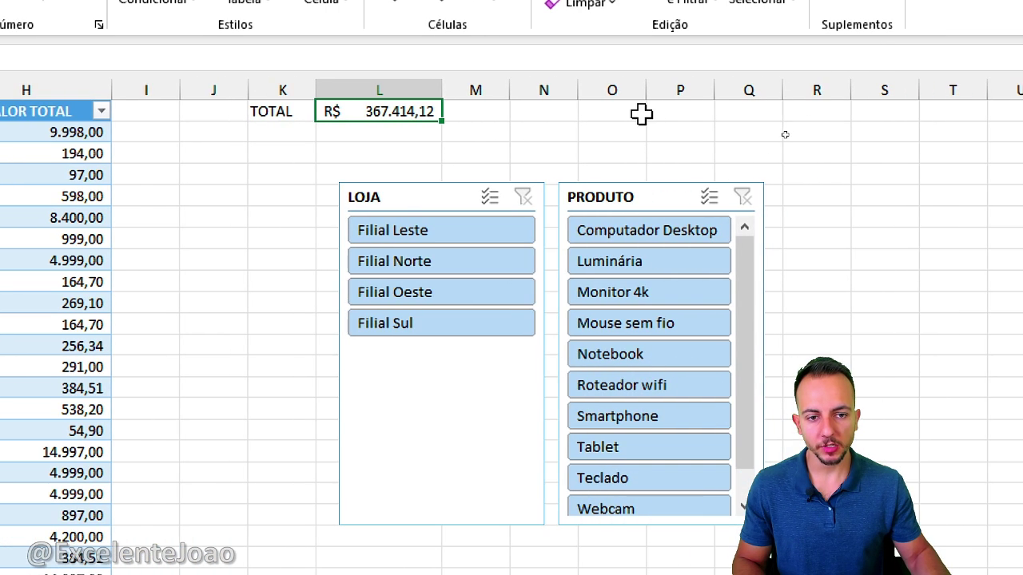
Step: Note 367 in cell O2 as a fixed reference for comparison with the total in L1
left_click(701, 134)
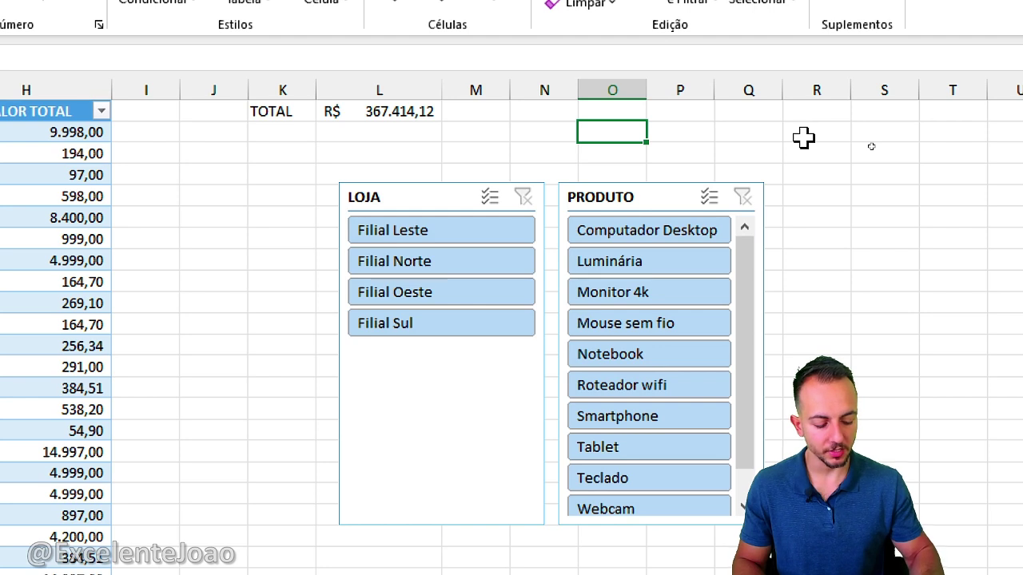
type("367")
key("Return")
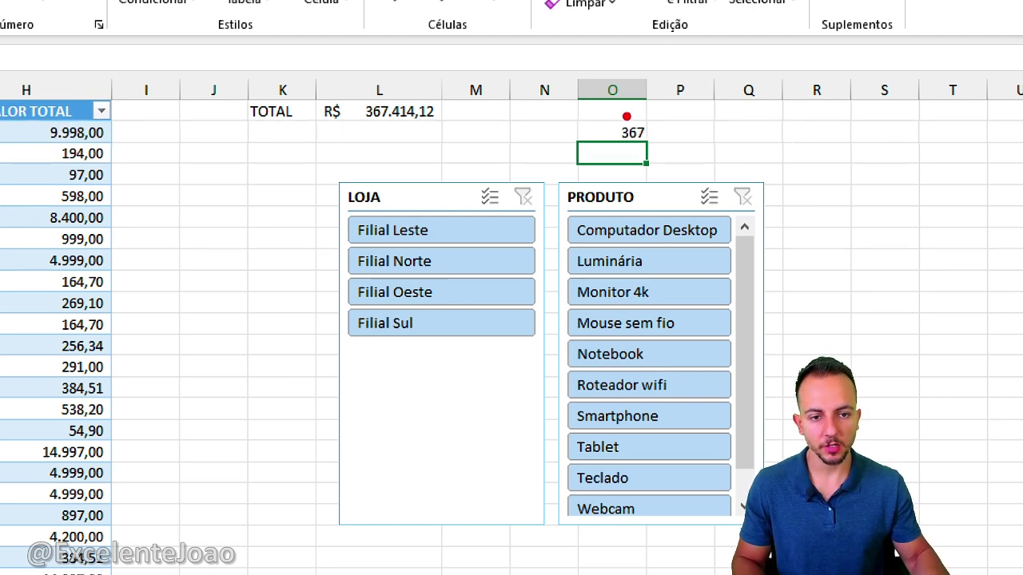
left_click_drag(626, 116, 615, 102)
left_click_drag(593, 152, 454, 119)
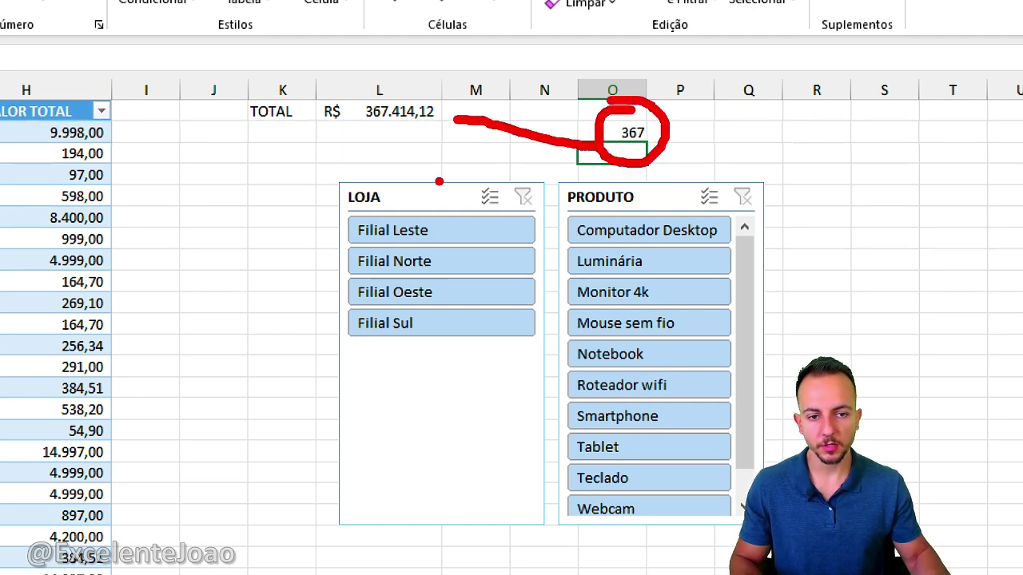
key("Escape")
Step: Add a new record directly below the table's last row with QUANTIDADE 10 and VALOR UNIT 547,11
scroll(215, 279, "down", 15)
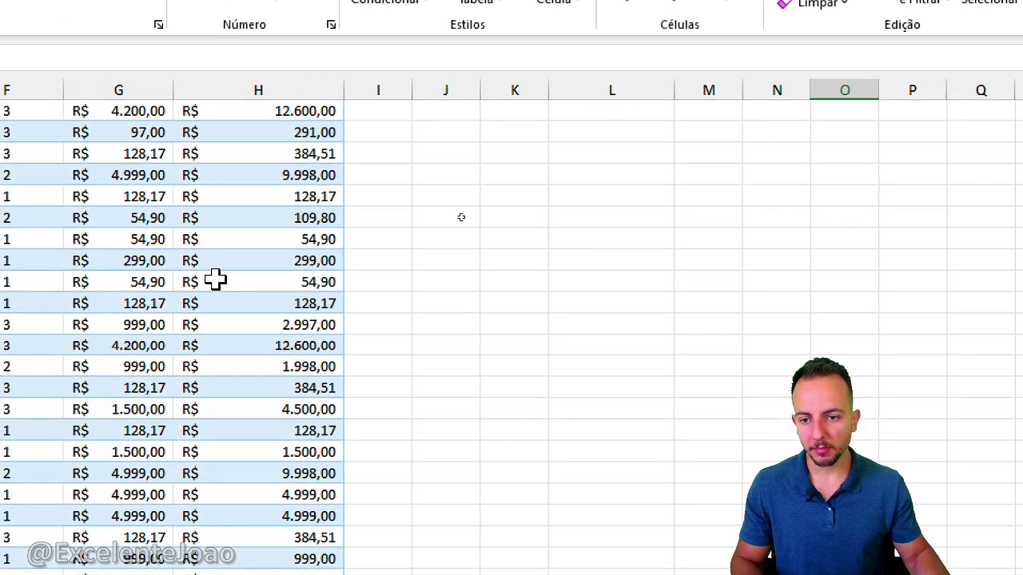
scroll(215, 279, "down", 10)
scroll(248, 274, "up", 4)
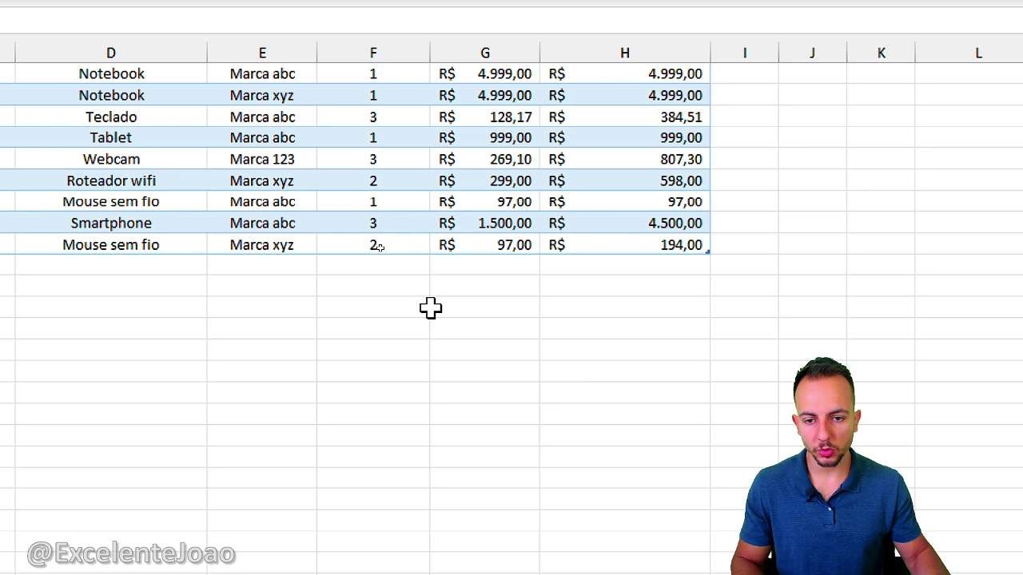
left_click(405, 301)
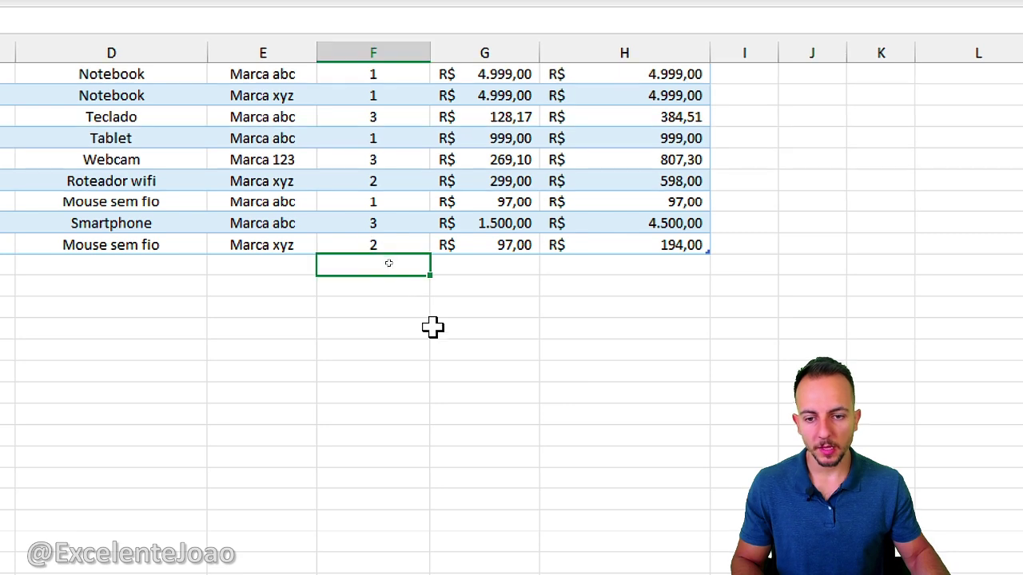
type("10")
key("Return")
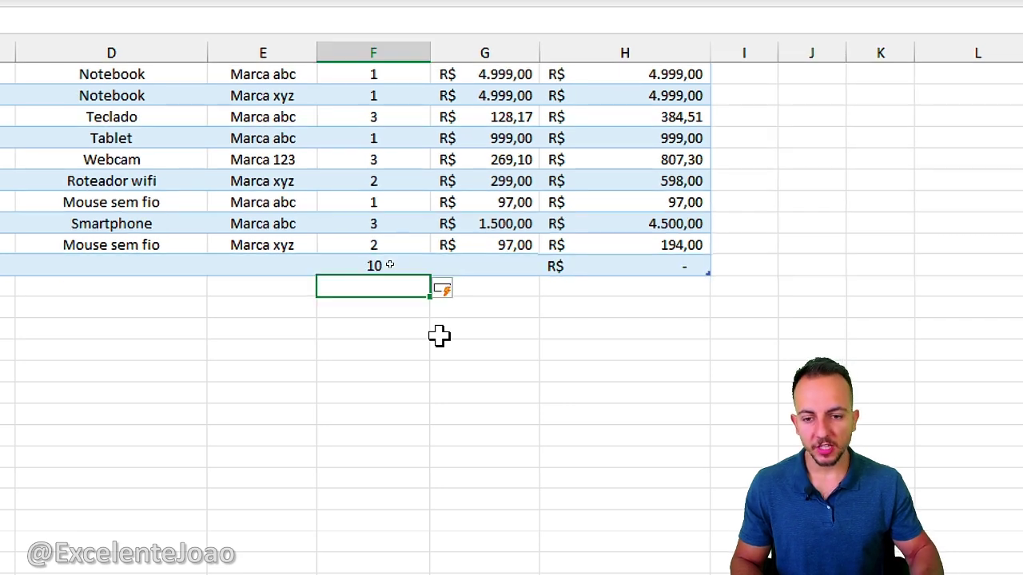
left_click(496, 264)
type("5")
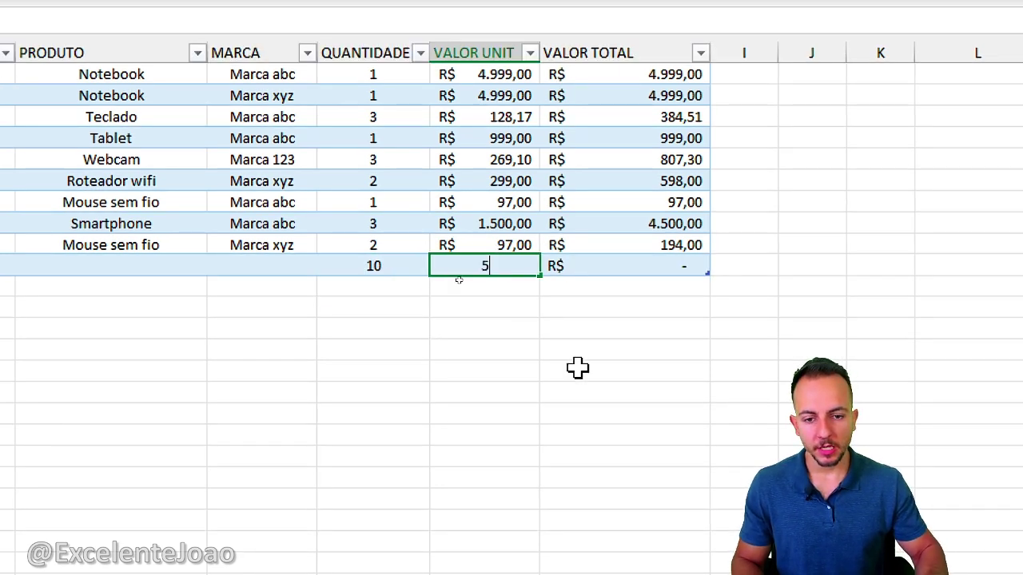
type("47,")
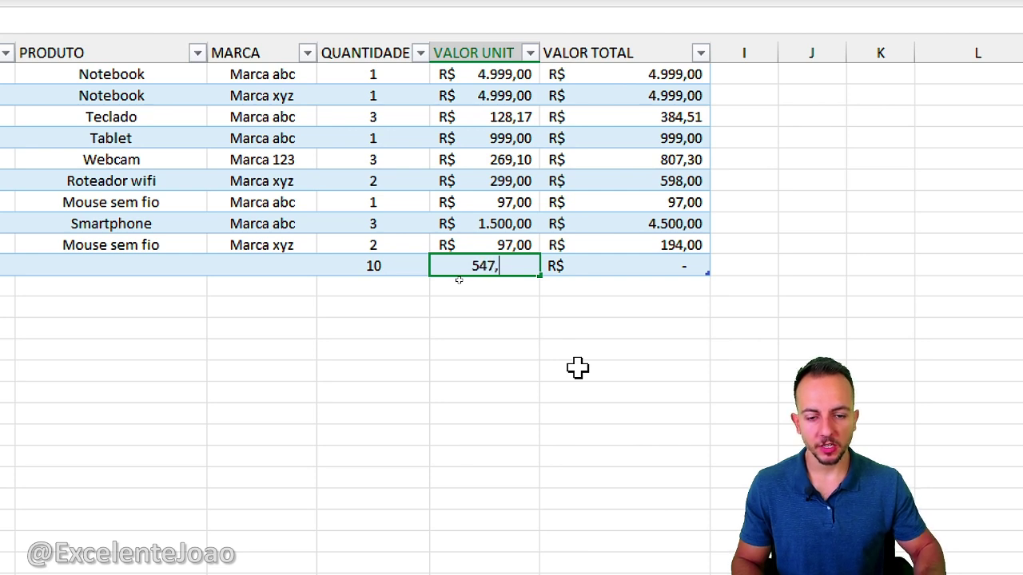
type("11")
key("Return")
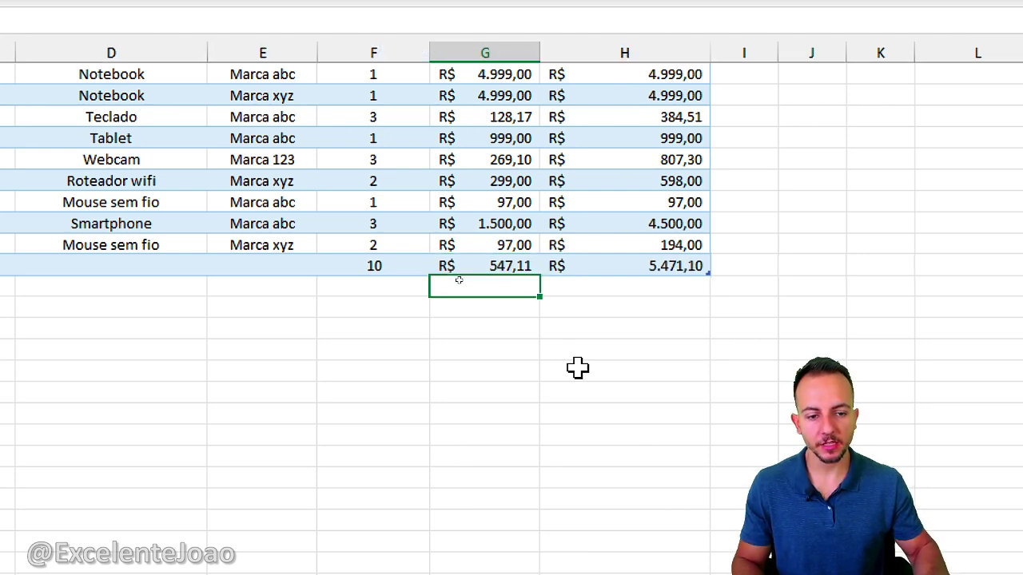
Step: Check the new record's VALOR TOTAL and compare the sum in L1 with the fixed reference in O2
left_click(576, 370)
mouse_move(715, 235)
left_mouse_down()
mouse_move(631, 256)
mouse_move(645, 240)
left_mouse_up()
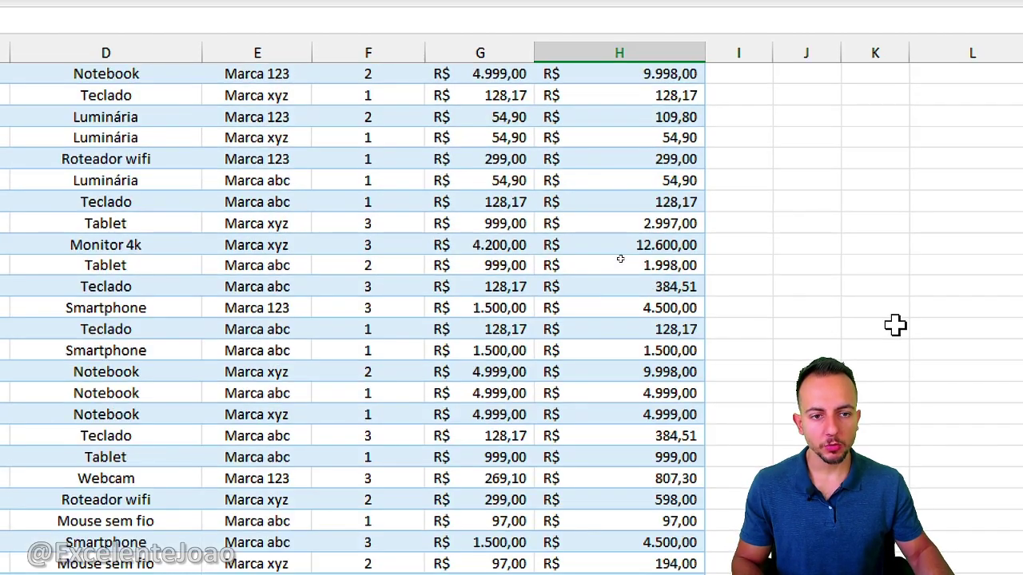
scroll(895, 324, "down", 15)
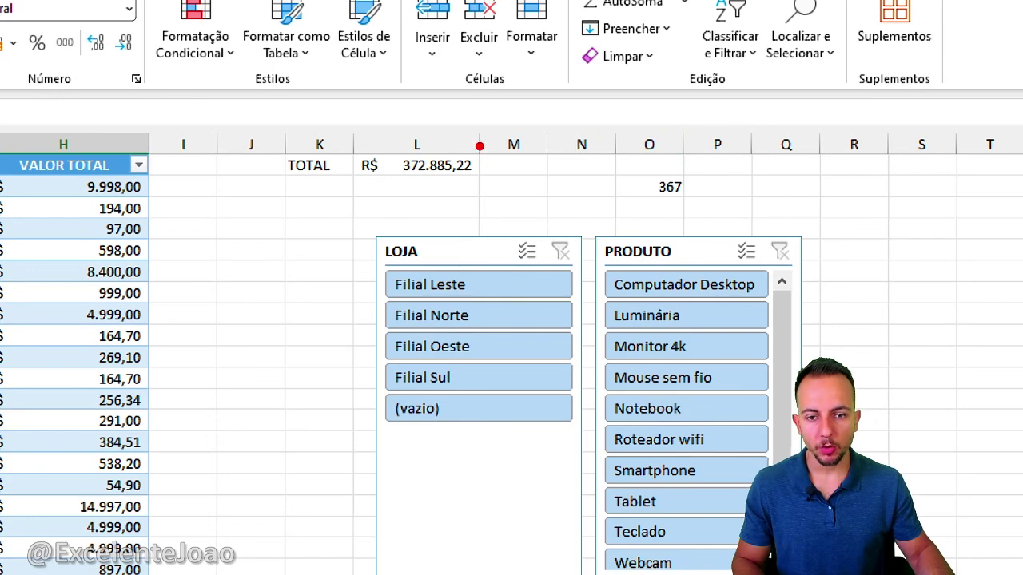
mouse_move(422, 139)
left_mouse_down()
mouse_move(400, 142)
mouse_move(489, 150)
left_mouse_up()
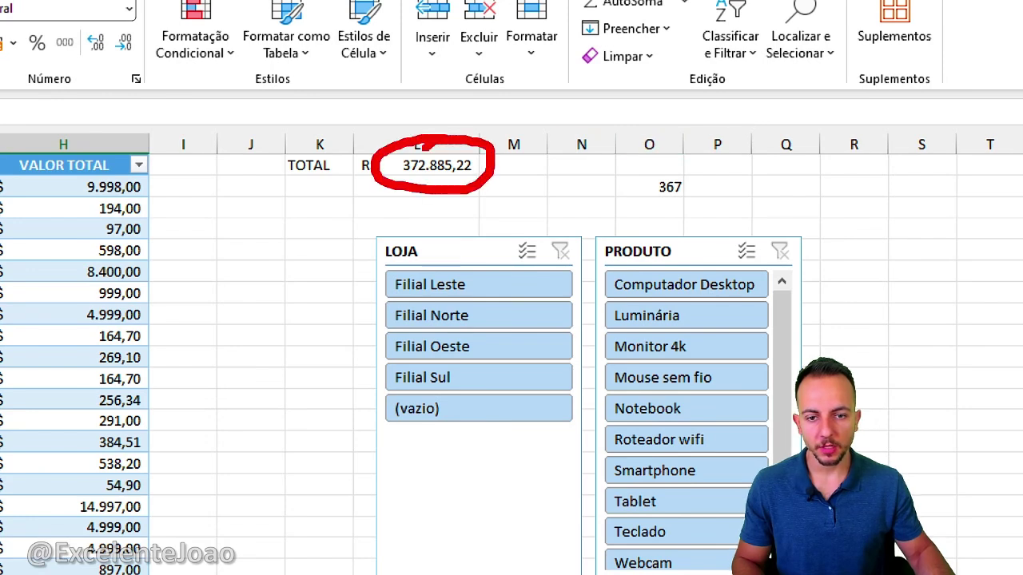
mouse_move(652, 163)
left_mouse_down()
mouse_move(635, 209)
mouse_move(611, 167)
left_mouse_up()
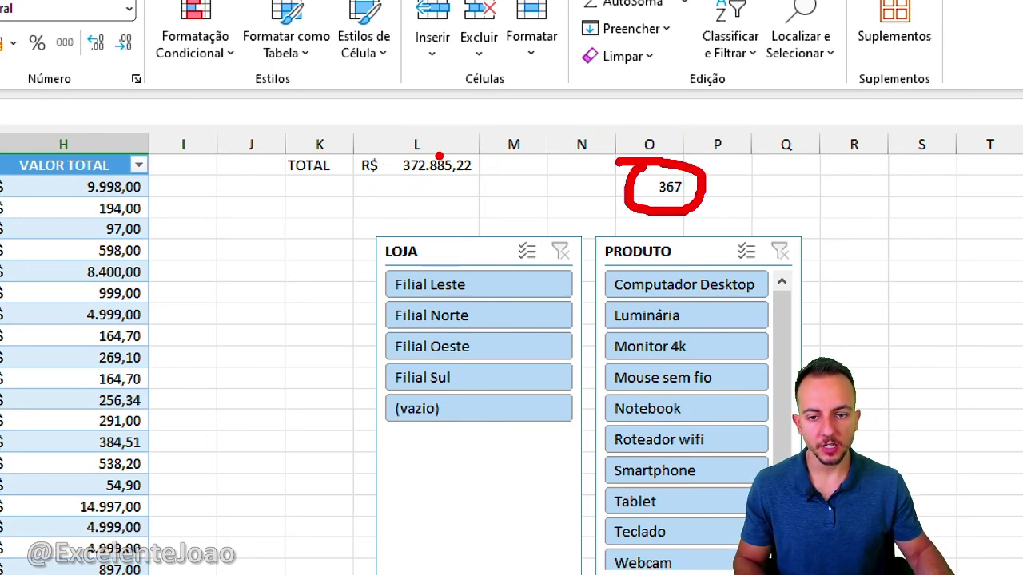
mouse_move(451, 137)
left_mouse_down()
mouse_move(388, 151)
mouse_move(470, 143)
left_mouse_up()
left_click_drag(479, 186, 646, 193)
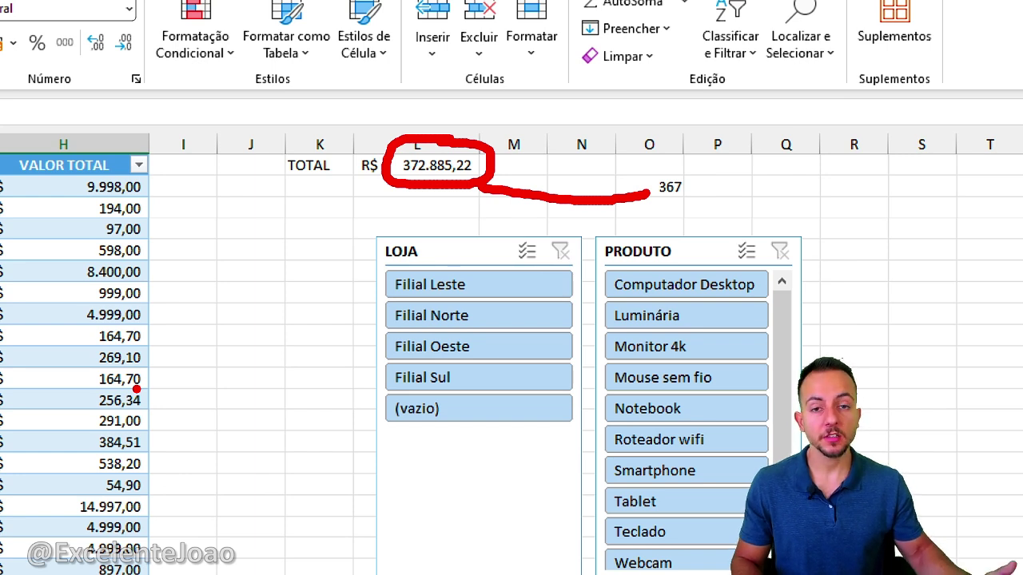
left_click_drag(122, 472, 124, 308)
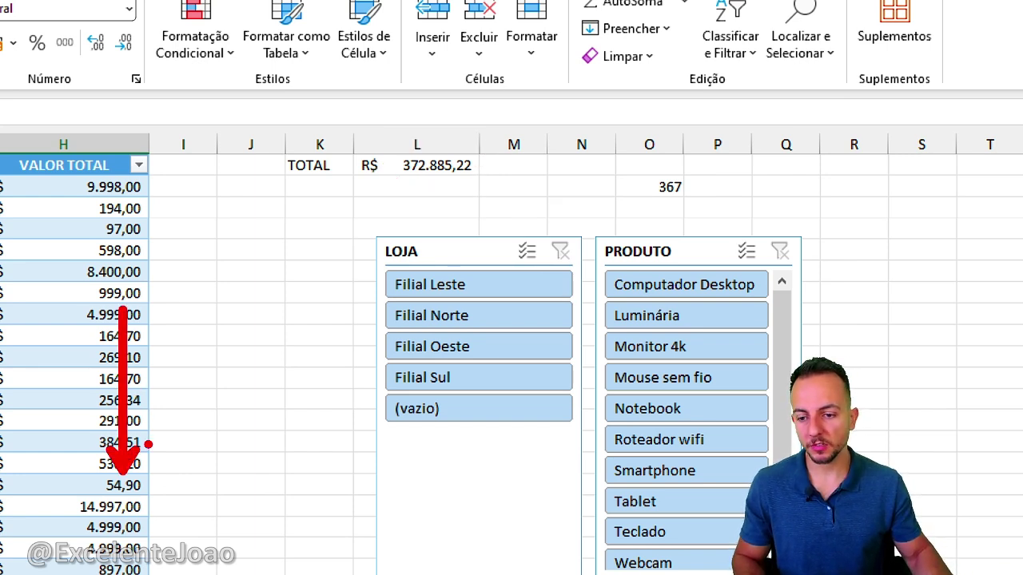
left_click_drag(148, 445, 148, 304)
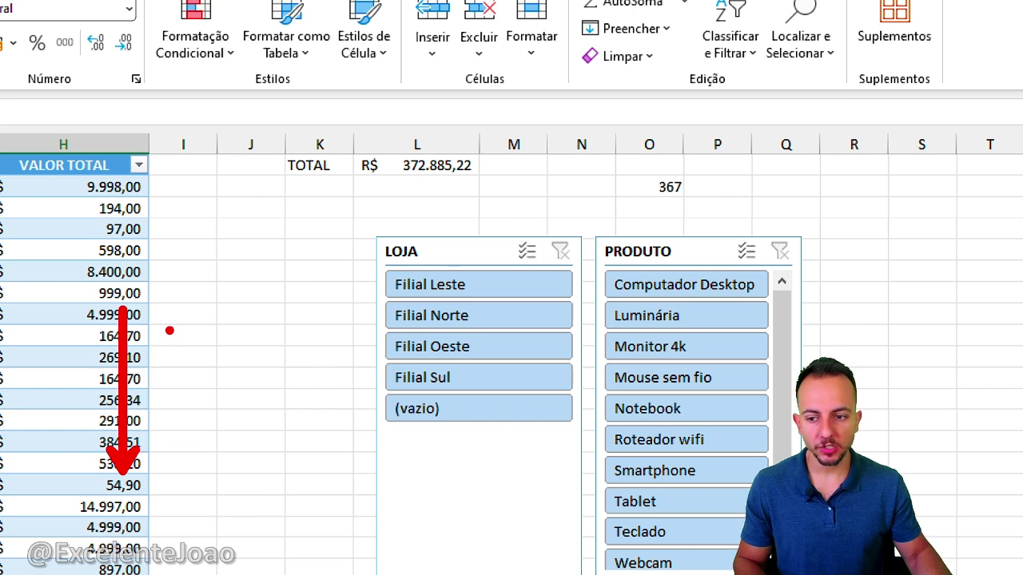
left_click_drag(126, 391, 400, 223)
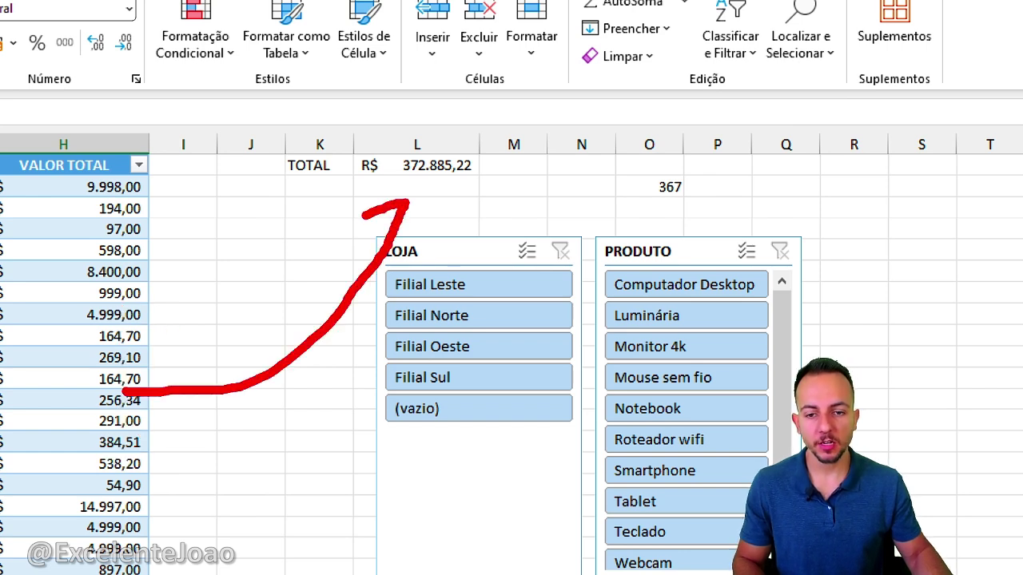
mouse_move(502, 122)
left_mouse_down()
mouse_move(336, 131)
mouse_move(529, 111)
left_mouse_up()
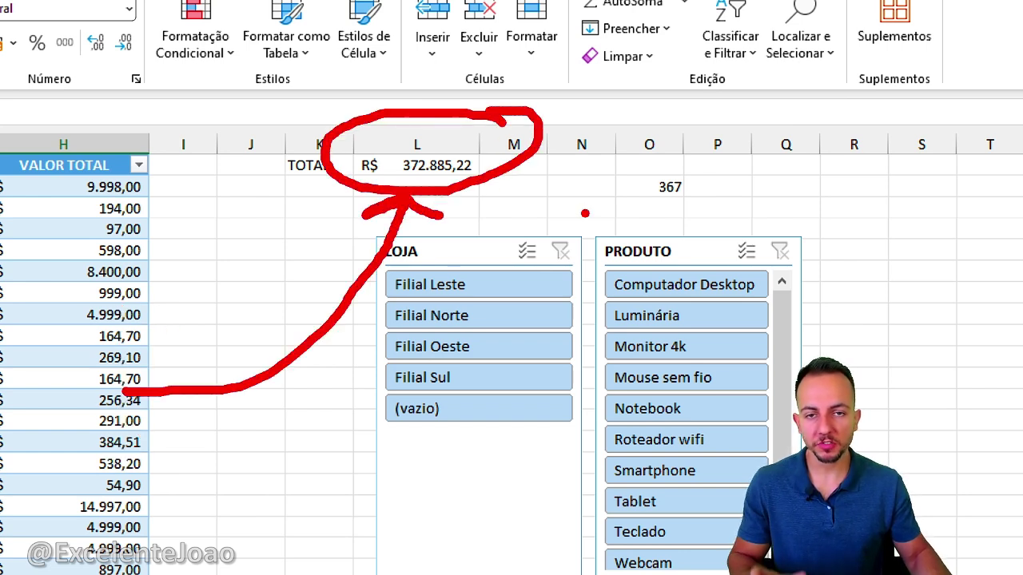
Step: Inspect the SOMA formula in L1 and its structured reference to the VALOR TOTAL column, leaving it unedited
key("Escape")
double_click(416, 164)
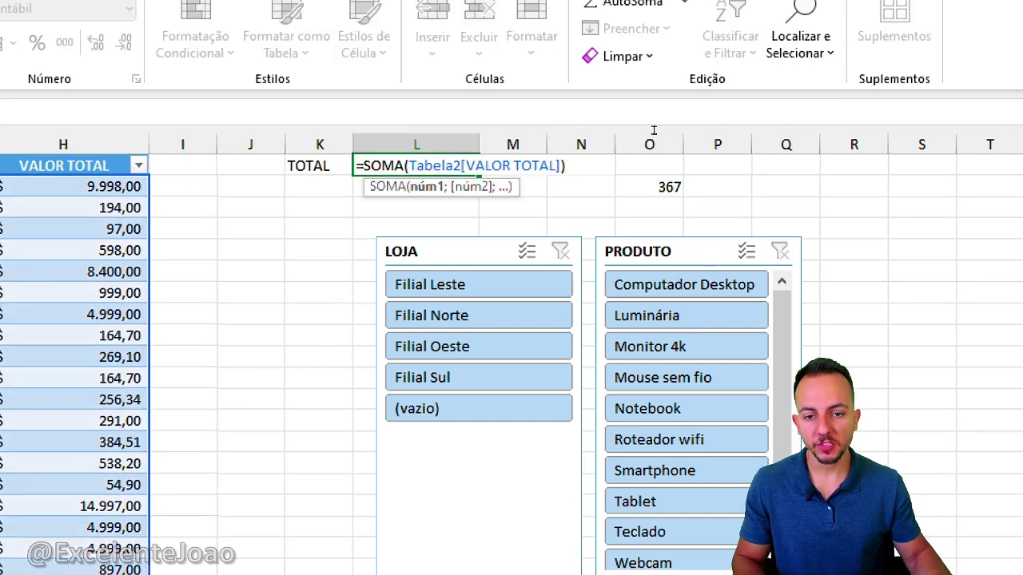
mouse_move(346, 156)
left_mouse_down()
mouse_move(461, 112)
mouse_move(331, 117)
left_mouse_up()
key("Escape")
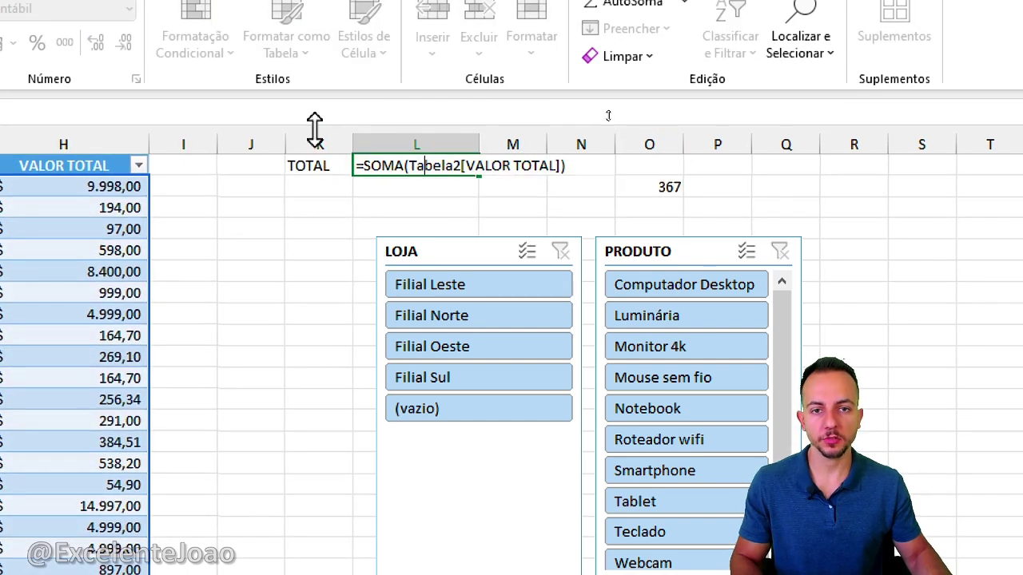
key("Escape")
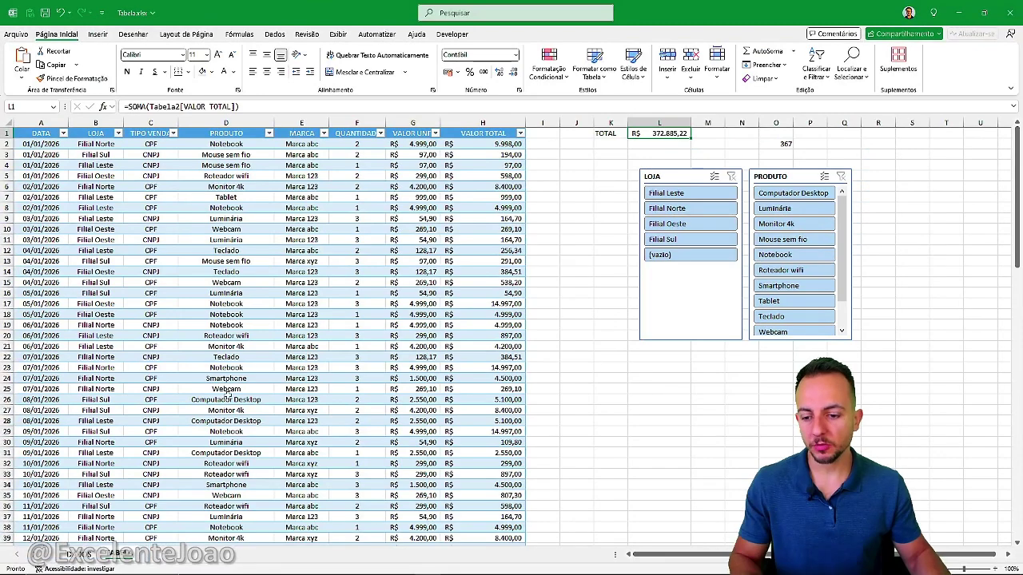
Step: Switch to the sheet with the manually formatted data and enter the label VALOR TOTAL in M2
left_click(92, 555)
left_click(676, 144)
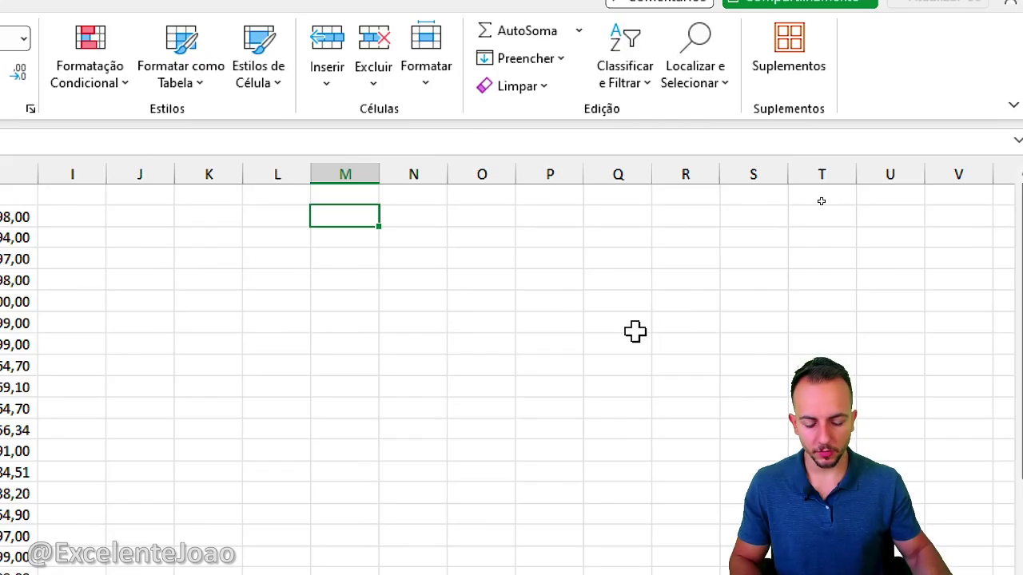
type("=ALOR TOTAL")
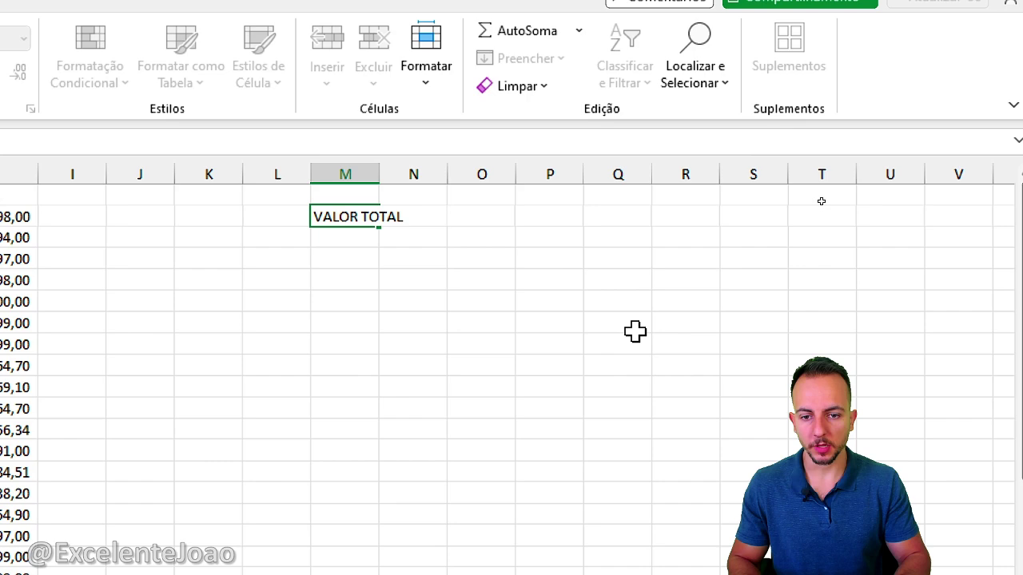
key("Return")
Step: Sum the range H2:H105 in M3 with the SOMA function and widen column M
type("=")
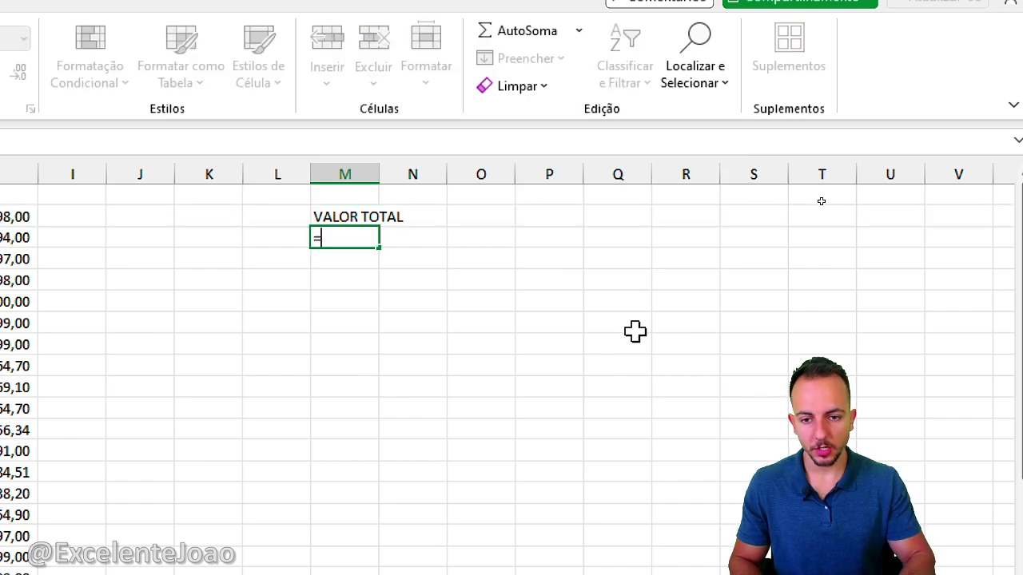
type("SOMA")
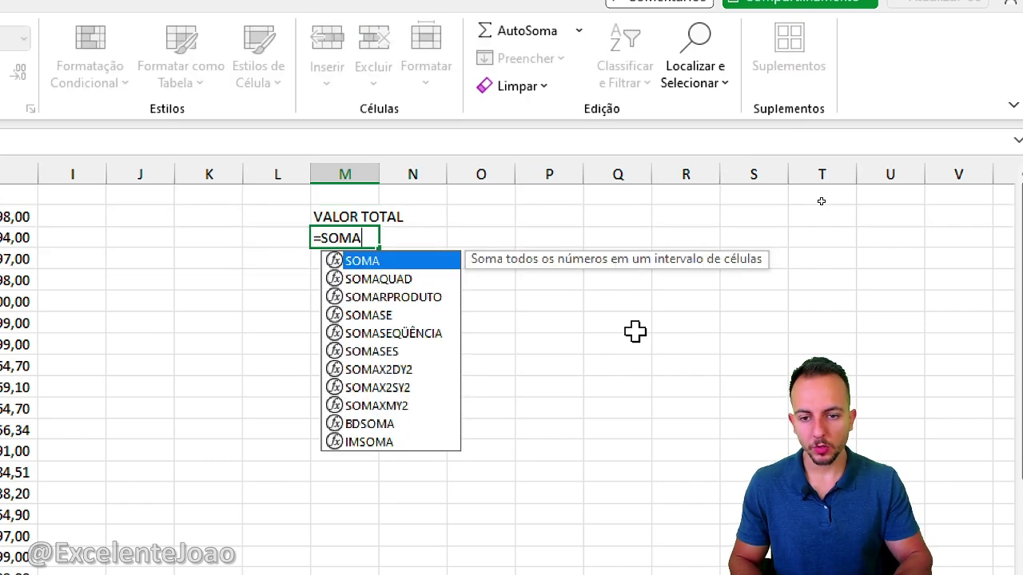
double_click(391, 264)
scroll(114, 304, "left", 3)
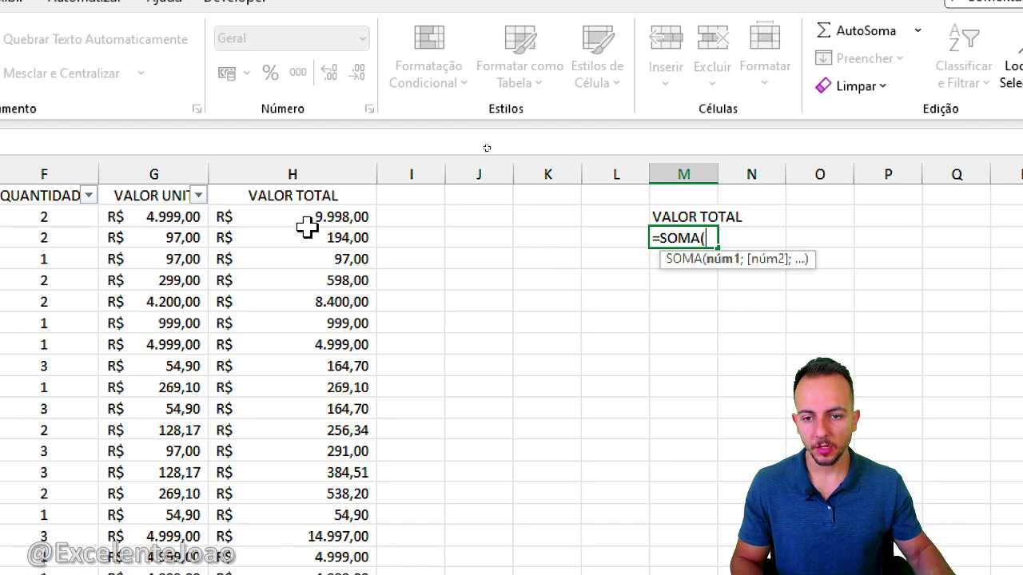
left_click_drag(304, 224, 252, 491)
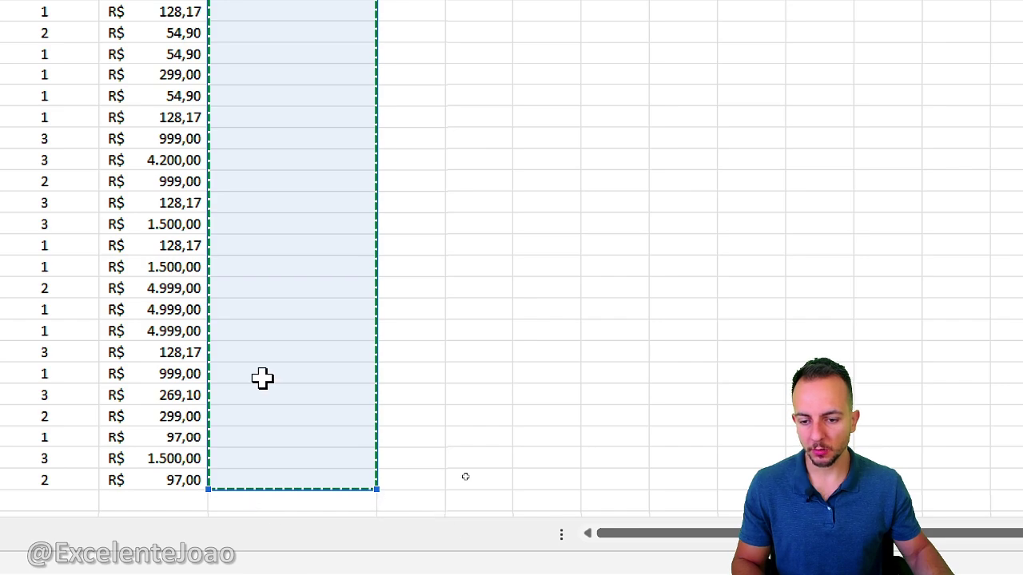
scroll(263, 377, "down", 4)
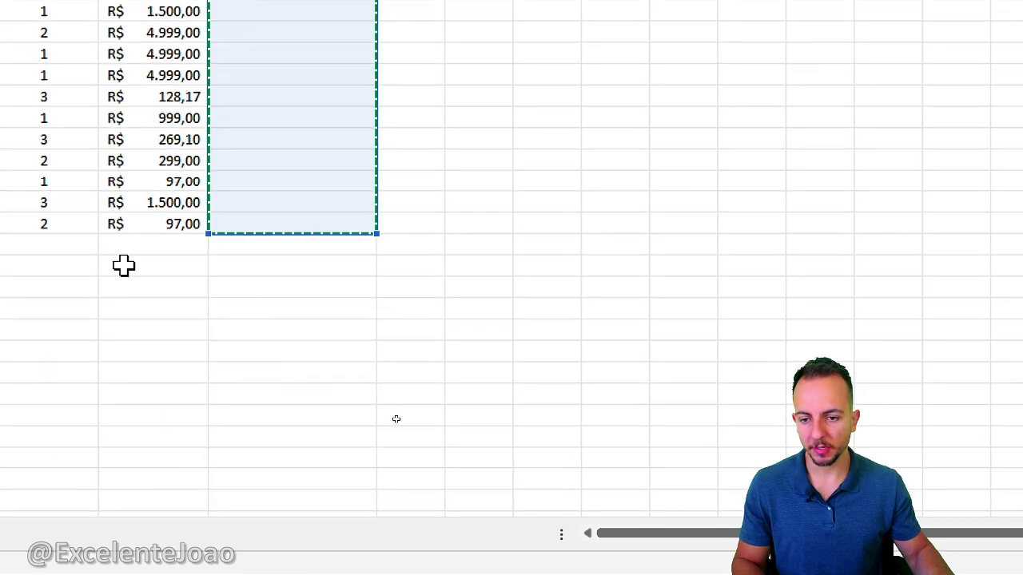
scroll(619, 199, "up", 20)
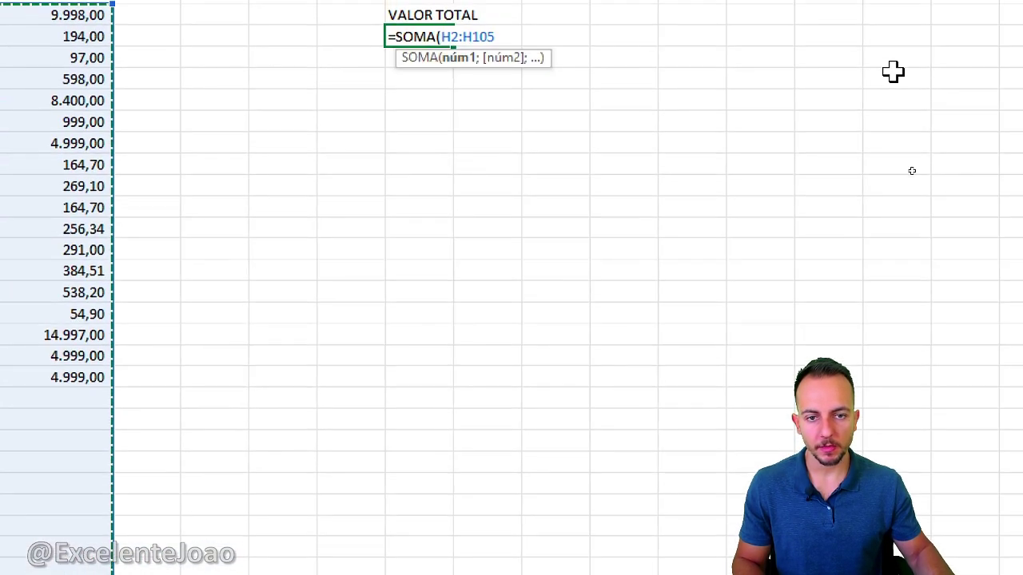
key("Return")
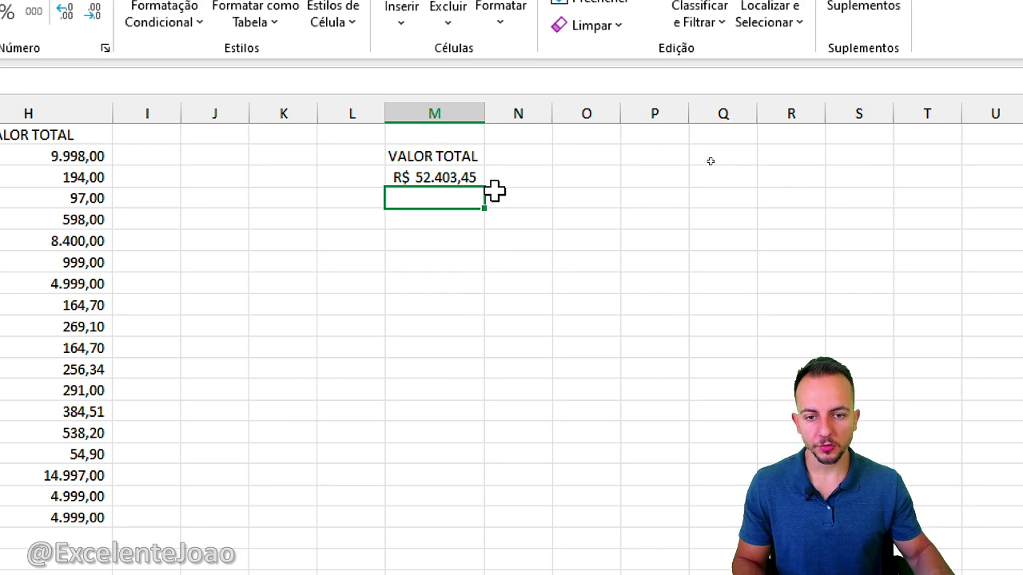
left_click_drag(492, 121, 515, 123)
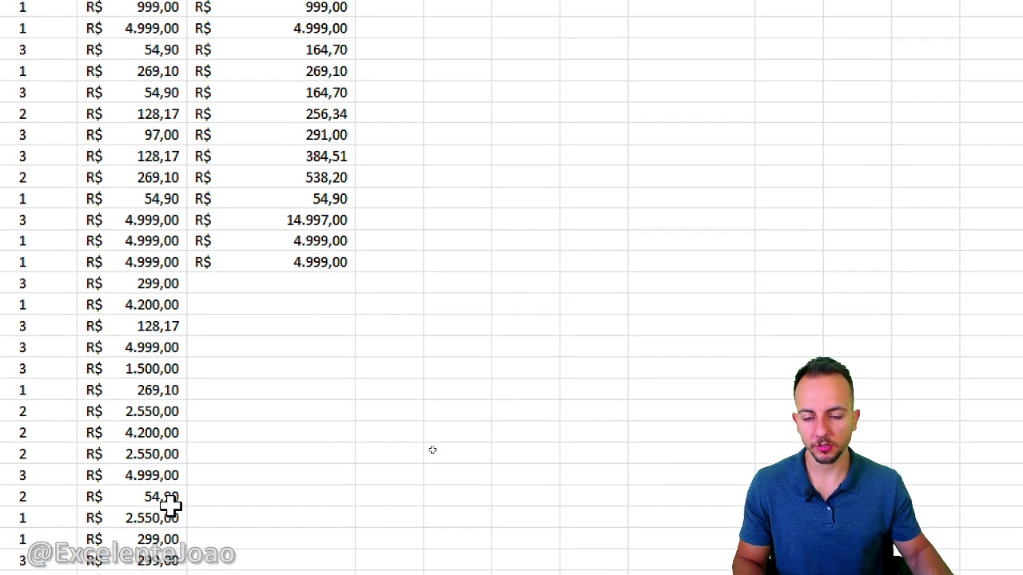
Step: Fill the VALOR TOTAL formula from H19 down to the last record in row 105
left_click(318, 259)
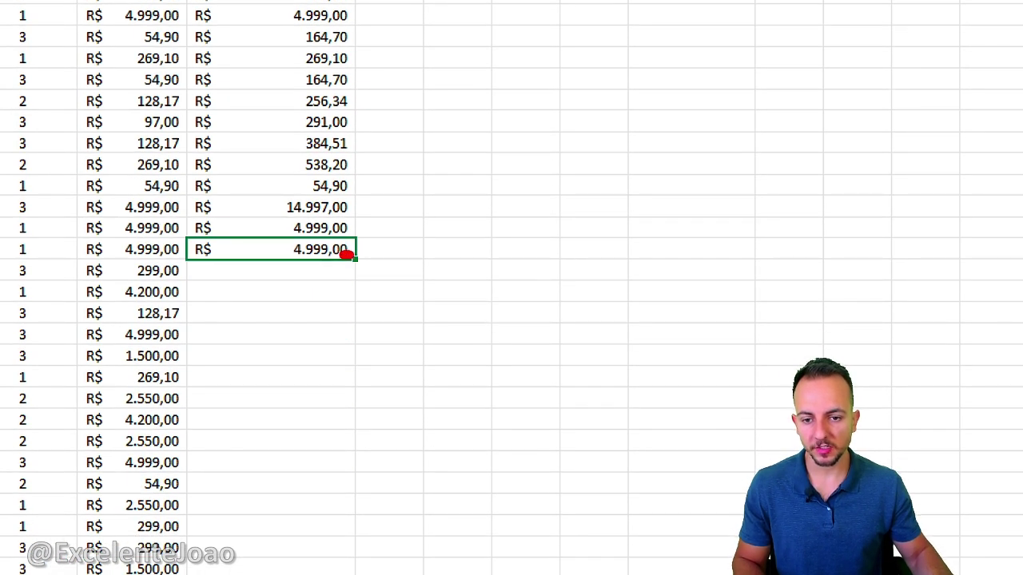
mouse_move(355, 260)
left_mouse_down()
mouse_move(349, 450)
mouse_move(319, 480)
mouse_move(263, 481)
left_mouse_up()
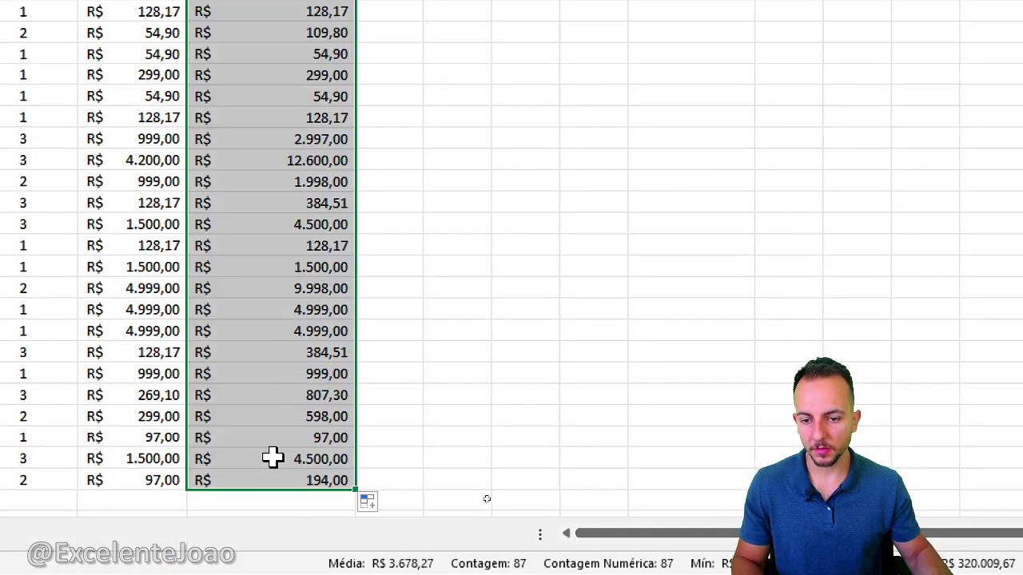
scroll(285, 359, "down", 2)
scroll(399, 155, "up", 10)
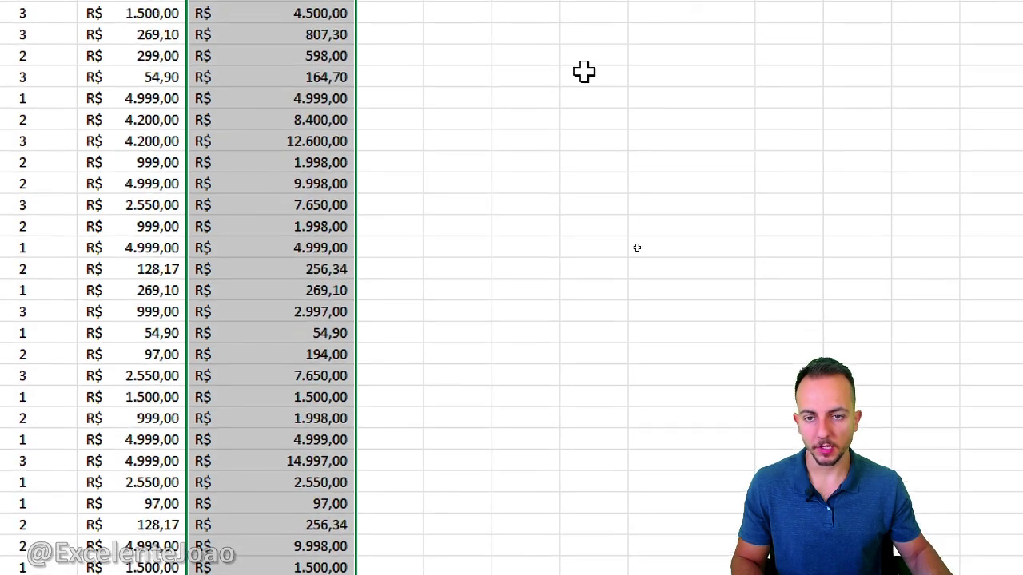
scroll(584, 72, "up", 10)
Step: Enter 367 in M7 as a reference value for the VALOR TOTAL sum in M3
left_click(482, 265)
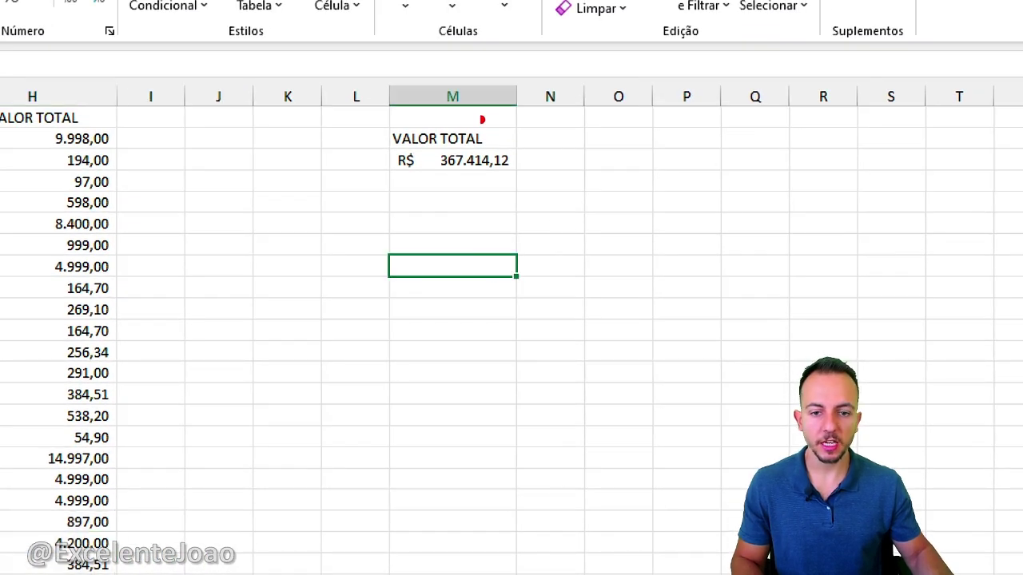
mouse_move(470, 118)
left_mouse_down()
mouse_move(488, 103)
mouse_move(409, 131)
left_mouse_up()
left_click_drag(514, 185, 579, 227)
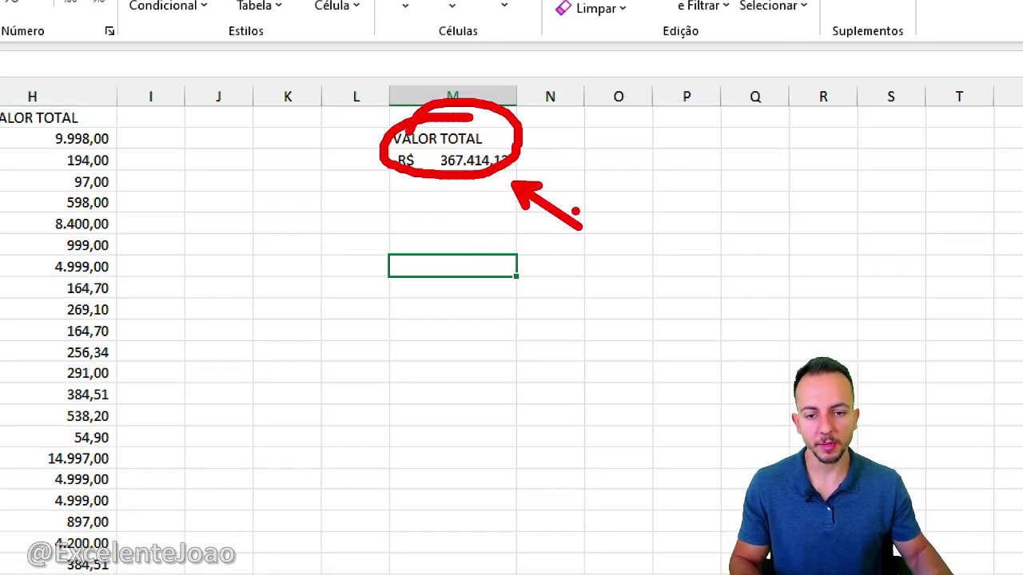
key("Escape")
left_click(426, 244)
type("36")
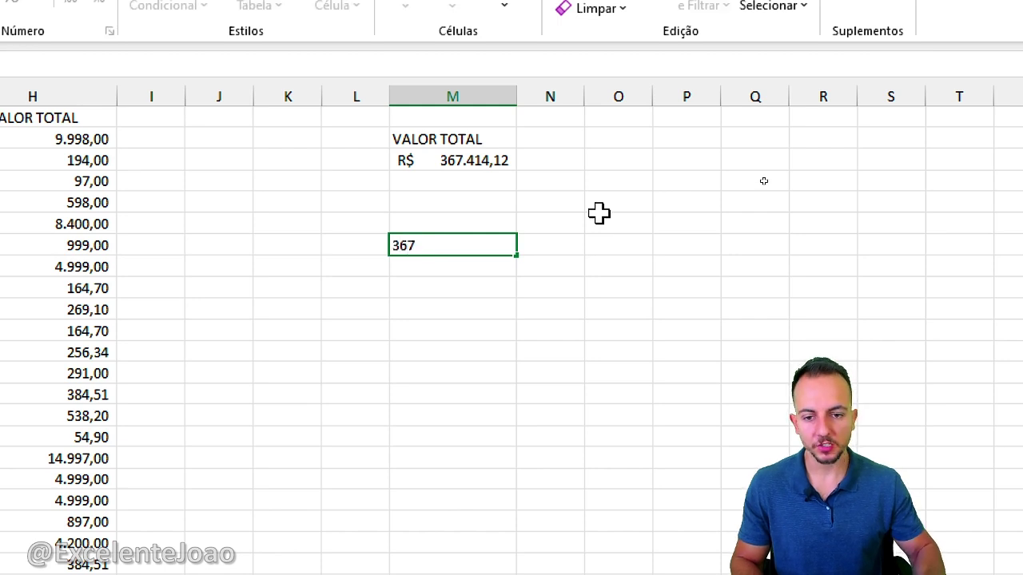
type("7")
key("Return")
left_click_drag(499, 215, 526, 210)
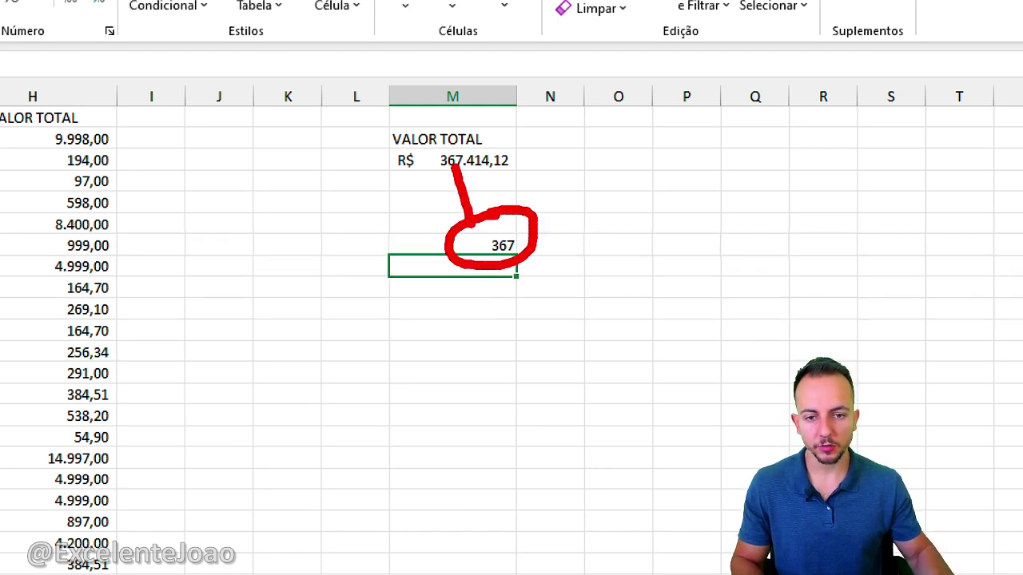
left_click_drag(429, 195, 502, 170)
Step: Add a record in row 106, directly below the data, with quantity 50 and unit value 123,32
scroll(126, 274, "down", 20)
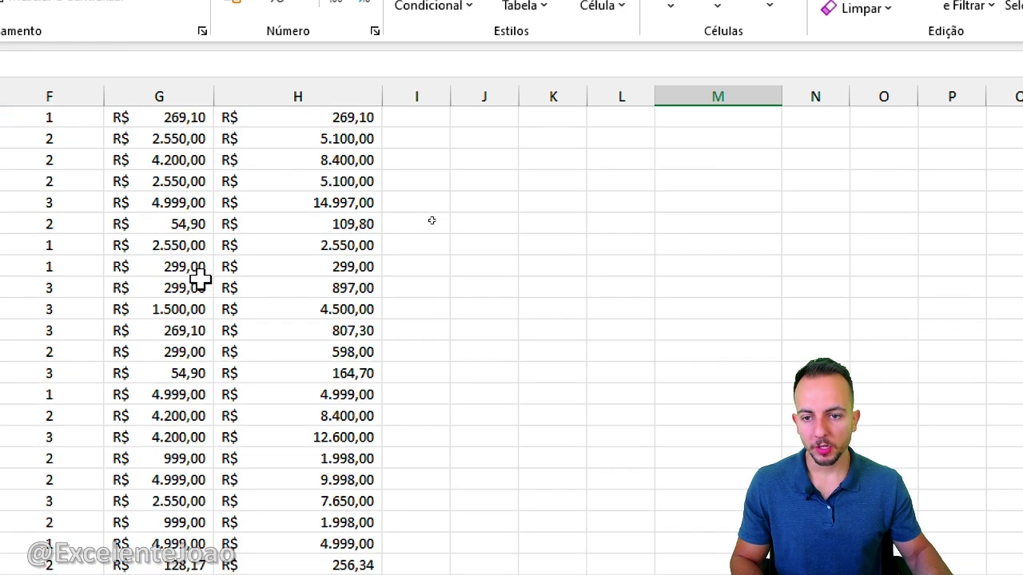
scroll(199, 296, "up", 20)
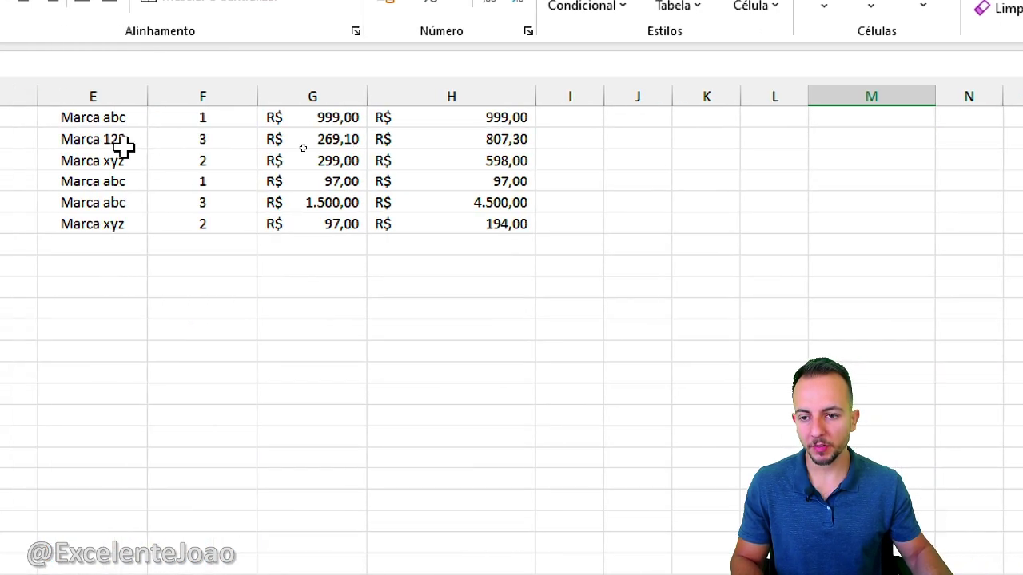
left_click(48, 240)
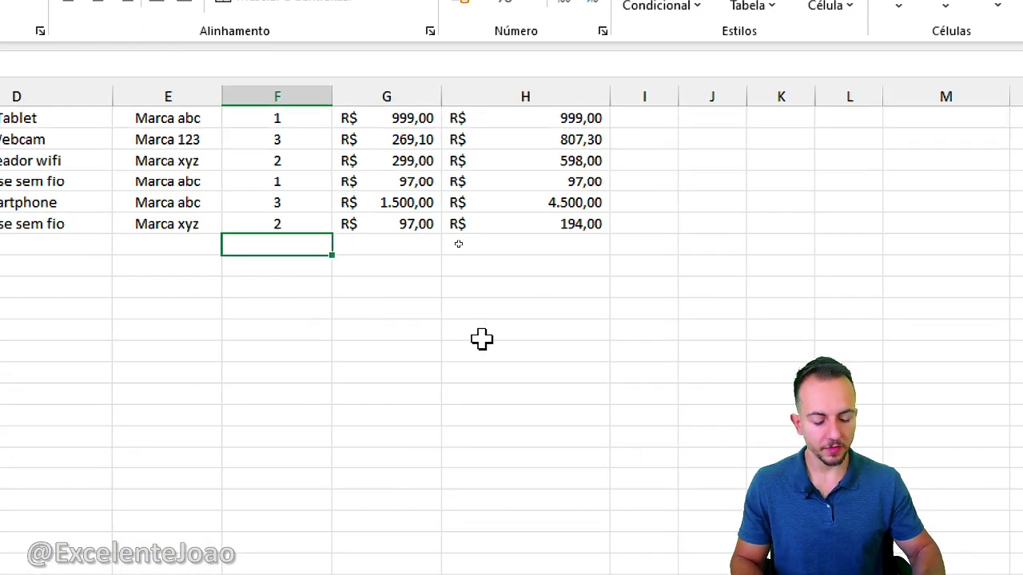
type("5")
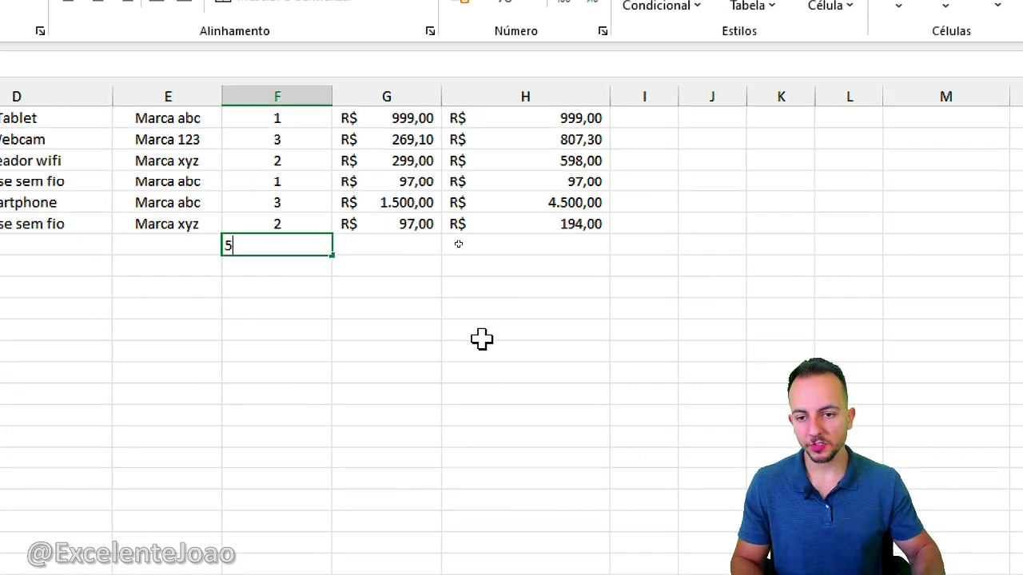
type("0")
key("Return")
left_click(409, 245)
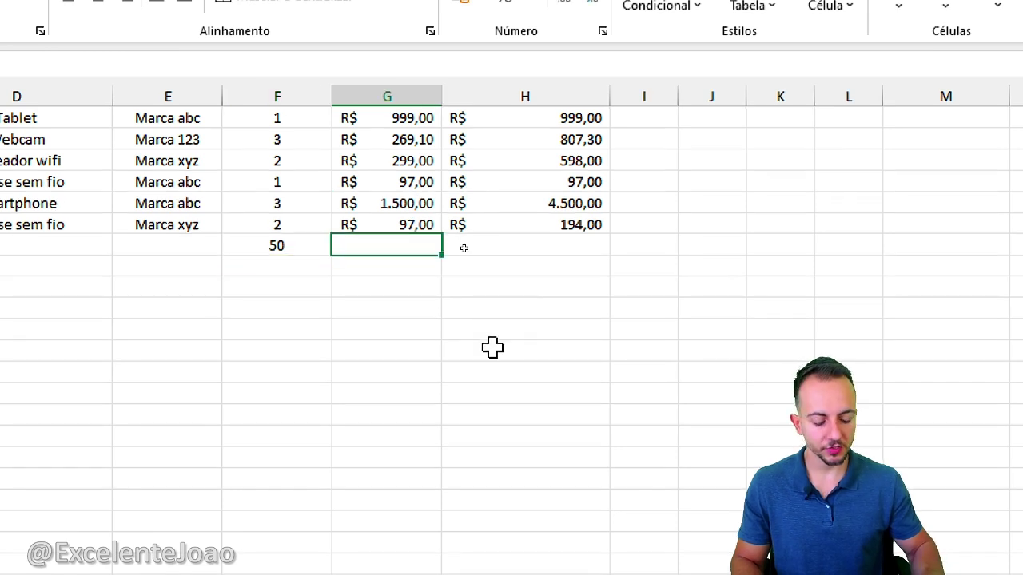
type("123,32")
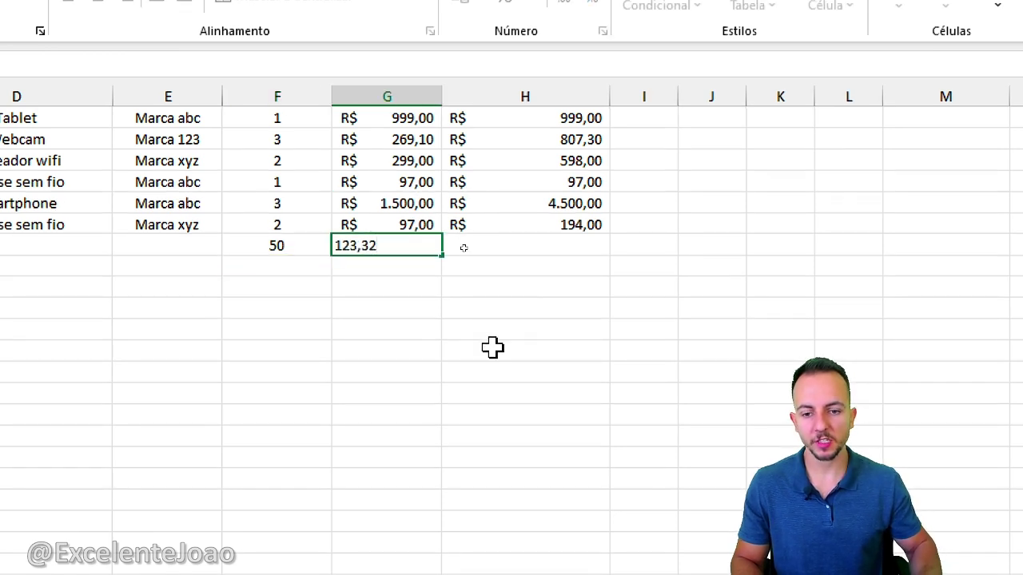
key("Return")
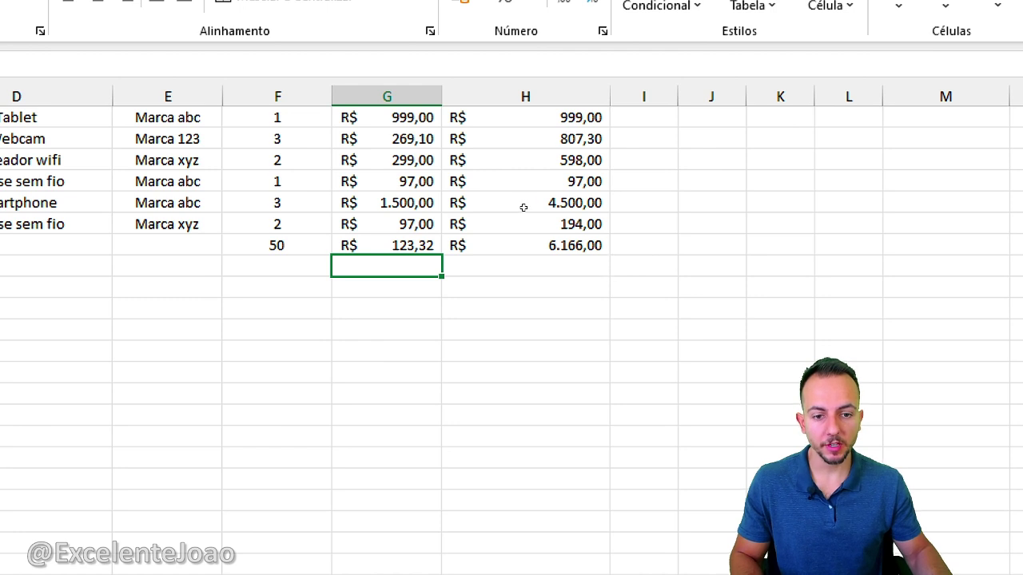
mouse_move(592, 227)
left_mouse_down()
mouse_move(519, 232)
mouse_move(618, 225)
left_mouse_up()
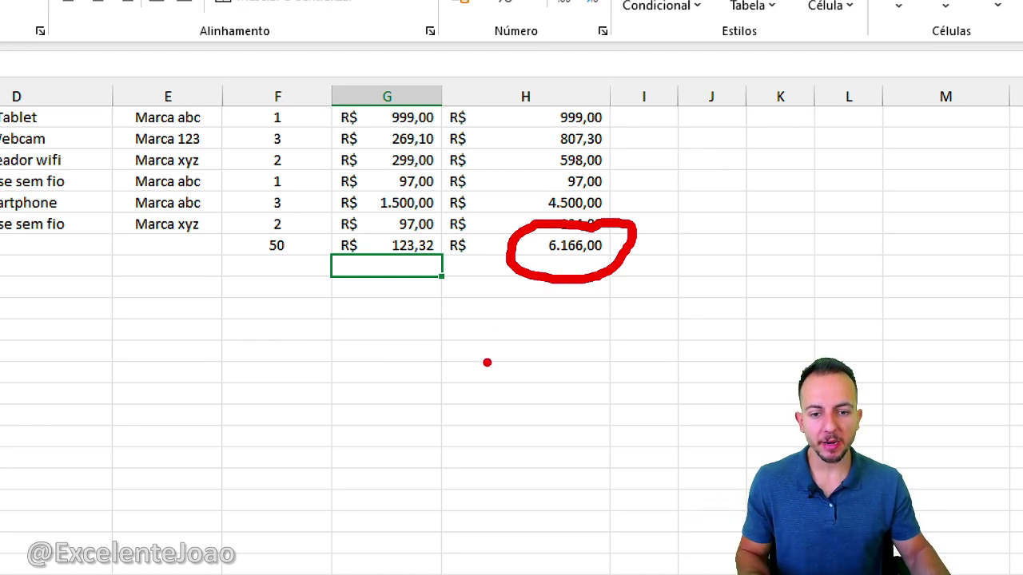
left_click_drag(488, 363, 483, 264)
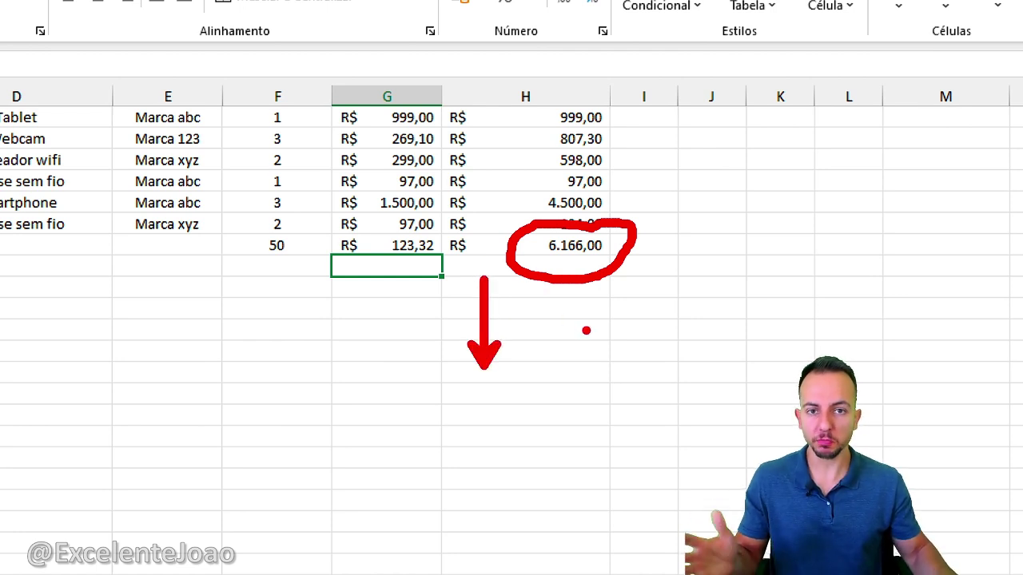
key("Escape")
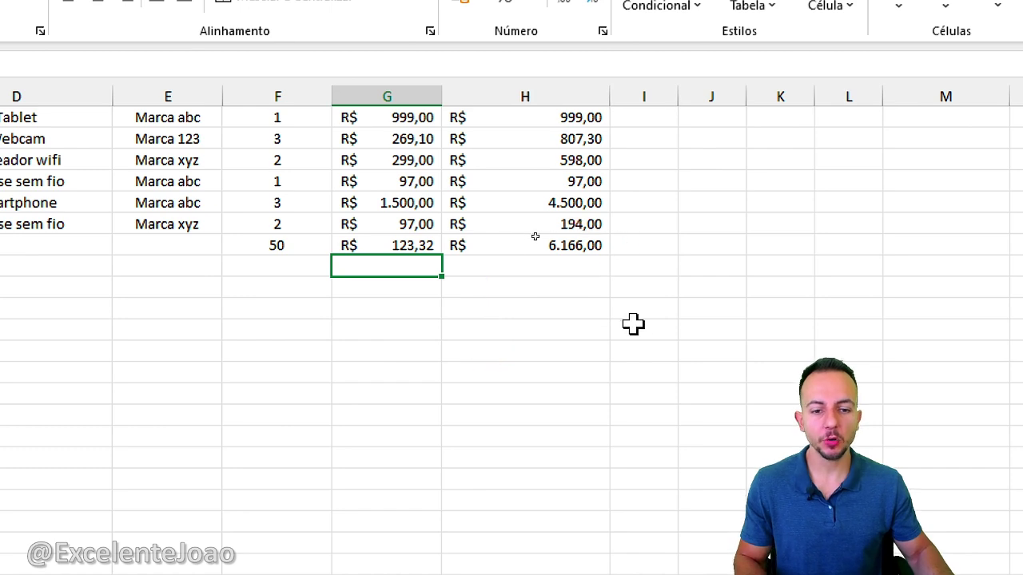
Step: Compare the VALOR TOTAL sum in M3 with the reference in M7 and check whether it includes the amount in row 106
scroll(793, 256, "up", 15)
scroll(792, 256, "up", 10)
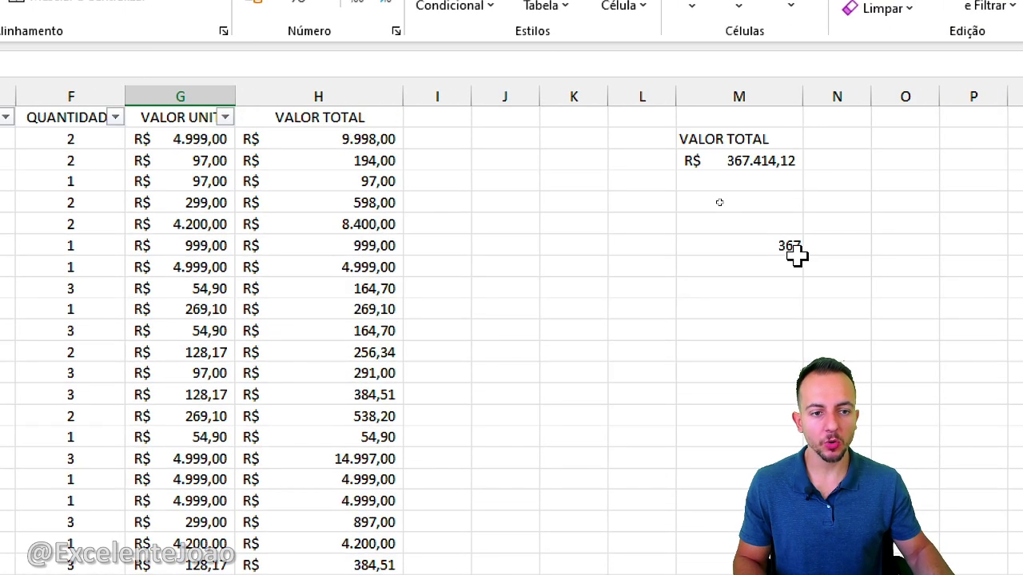
key("ctrl+2")
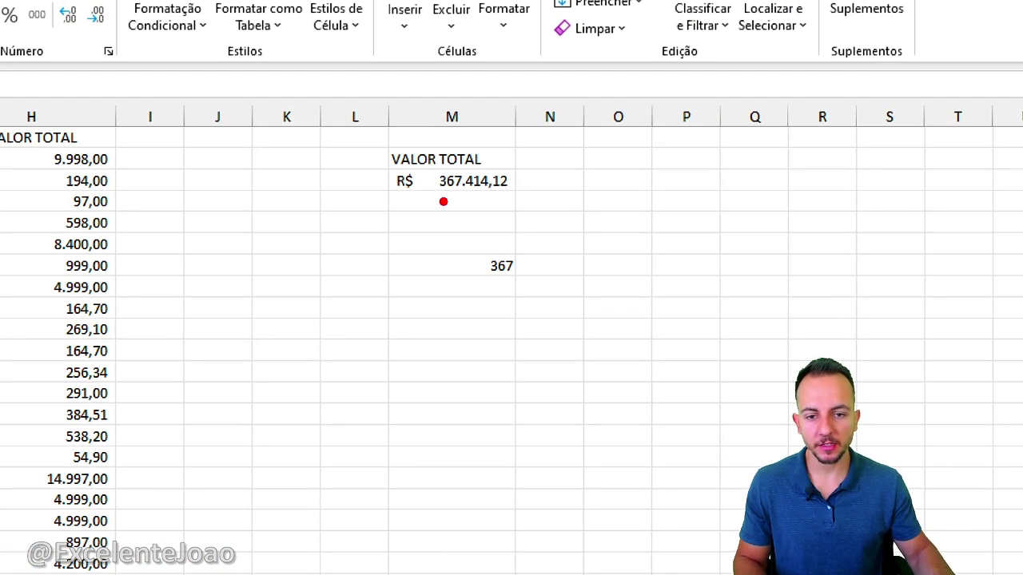
left_click_drag(443, 202, 501, 201)
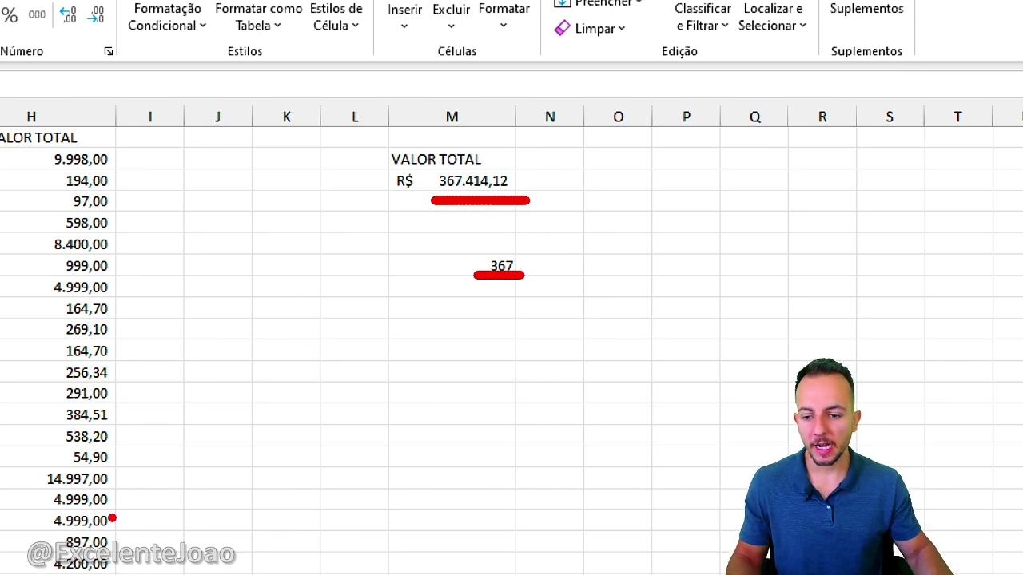
mouse_move(107, 547)
left_mouse_down()
mouse_move(245, 370)
mouse_move(470, 224)
left_mouse_up()
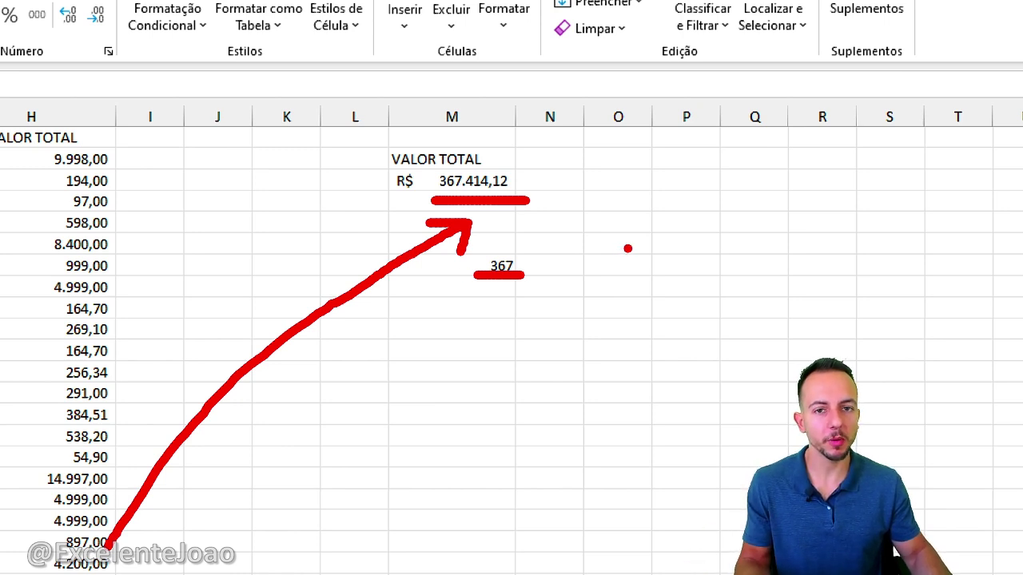
mouse_move(485, 159)
left_mouse_down()
mouse_move(427, 140)
mouse_move(521, 206)
mouse_move(462, 146)
left_mouse_up()
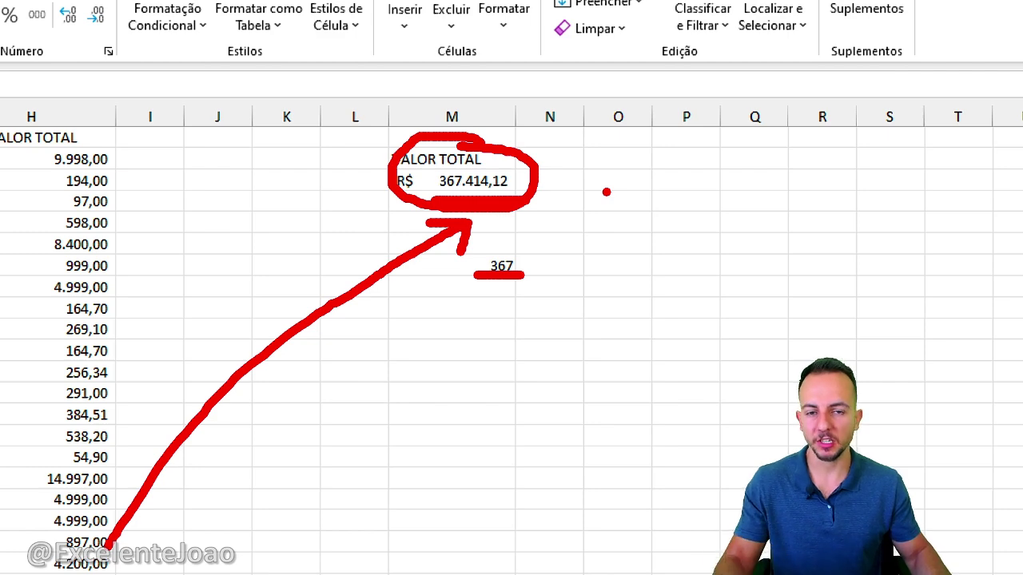
key("Escape")
scroll(129, 476, "down", 15)
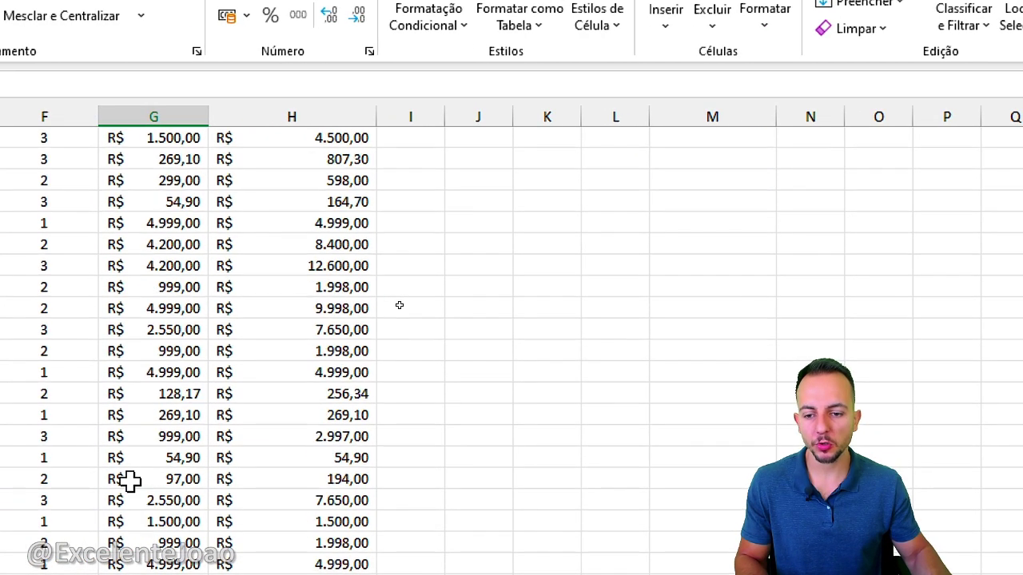
scroll(129, 480, "down", 5)
scroll(130, 482, "up", 2)
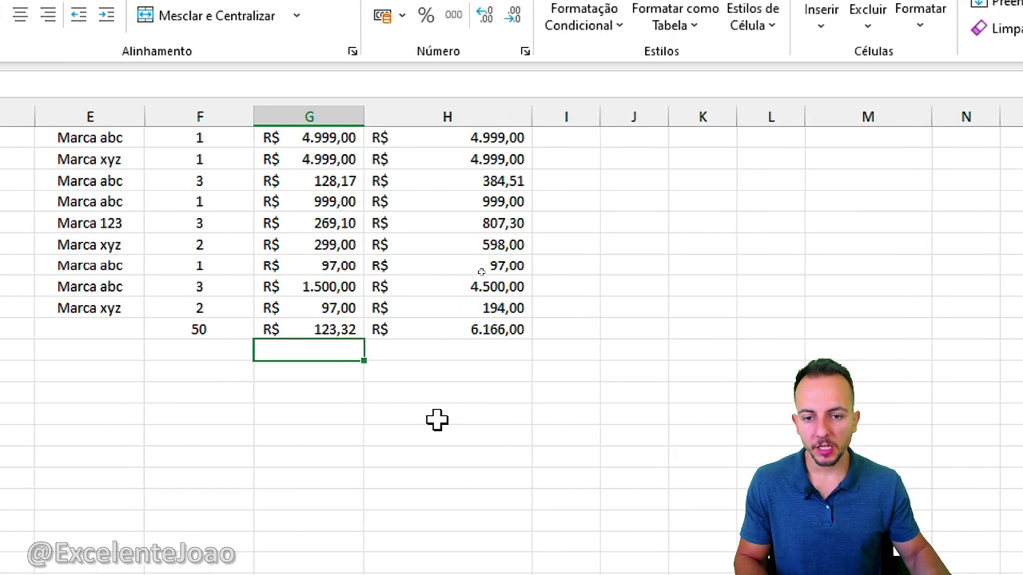
left_click_drag(505, 299, 529, 302)
mouse_move(477, 457)
left_mouse_down()
mouse_move(477, 358)
mouse_move(664, 284)
mouse_move(735, 145)
left_mouse_up()
mouse_move(663, 179)
left_mouse_down()
mouse_move(734, 144)
mouse_move(787, 212)
left_mouse_up()
key("Escape")
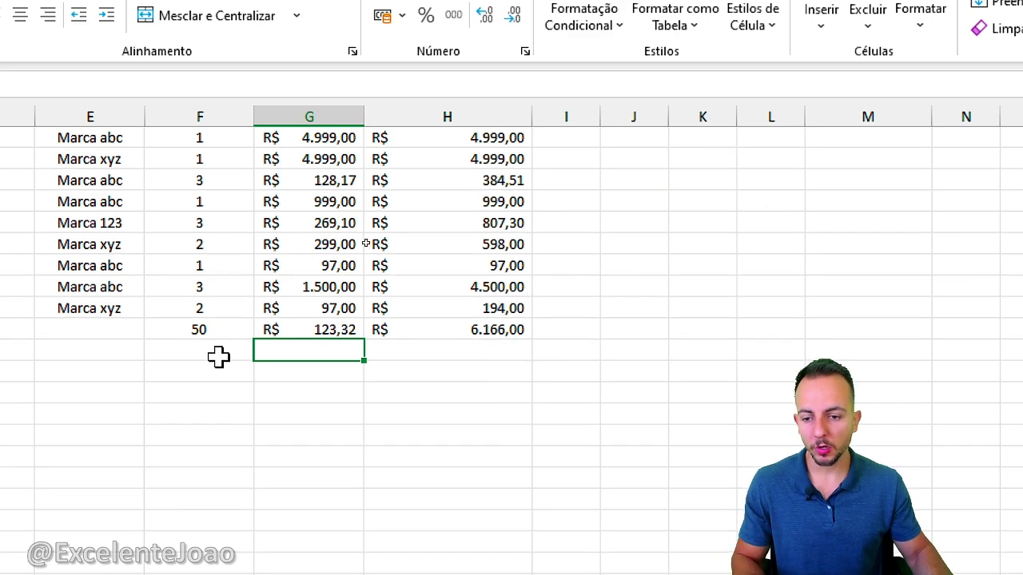
Step: Add another record in row 107 with quantity 999 and unit value 999
left_click(216, 356)
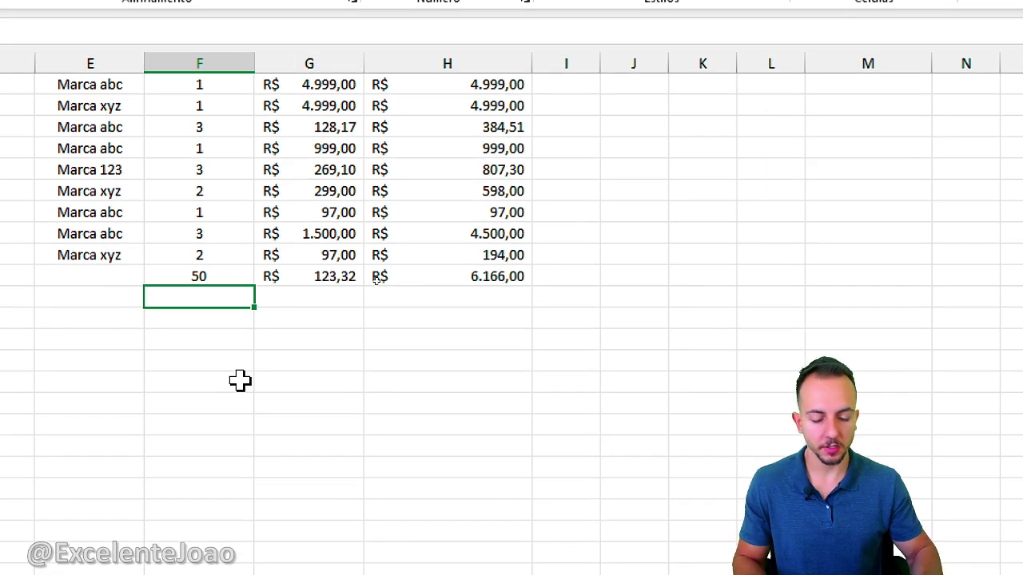
type("99")
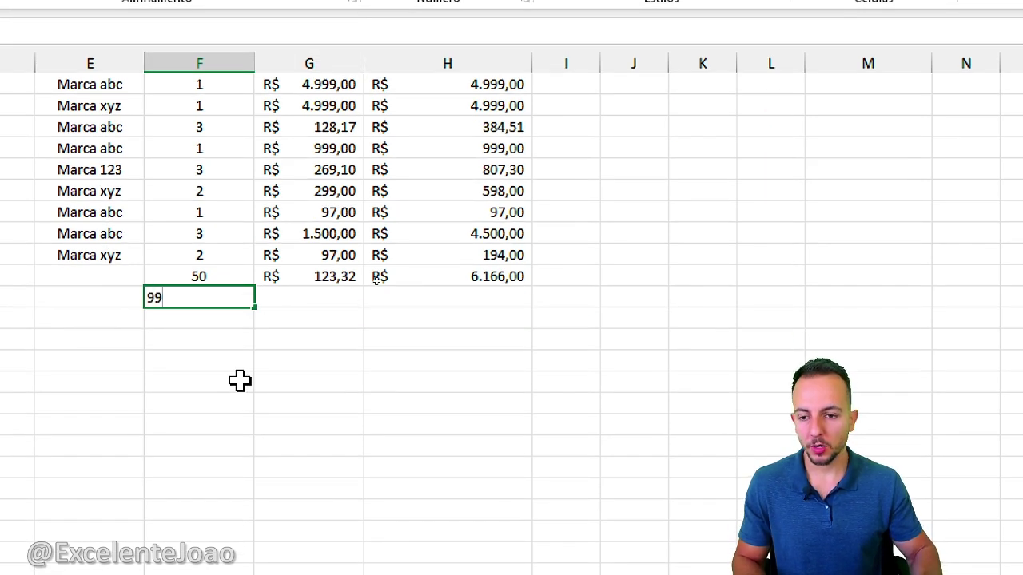
type("9")
key("Return")
left_click(297, 298)
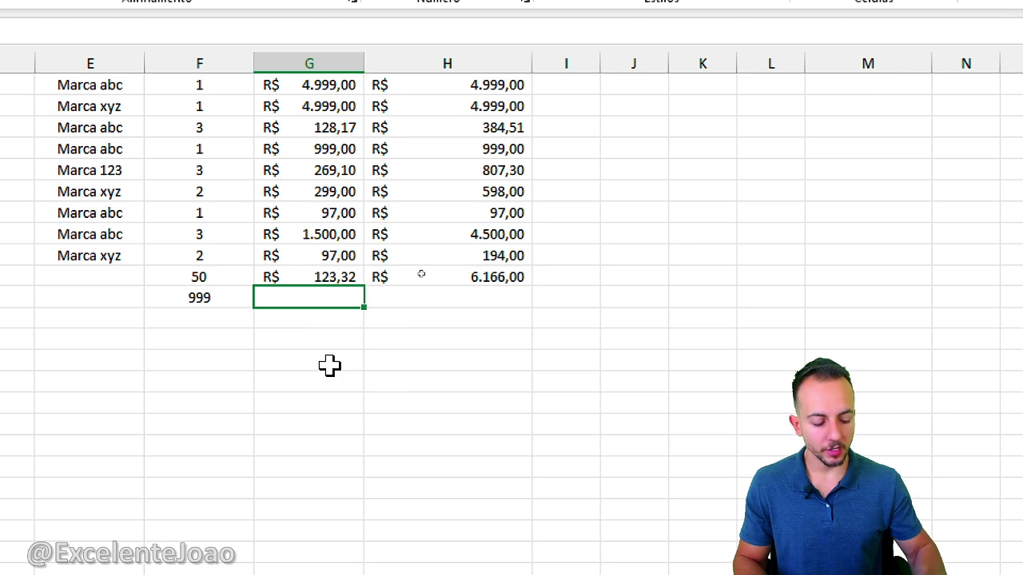
key("Return")
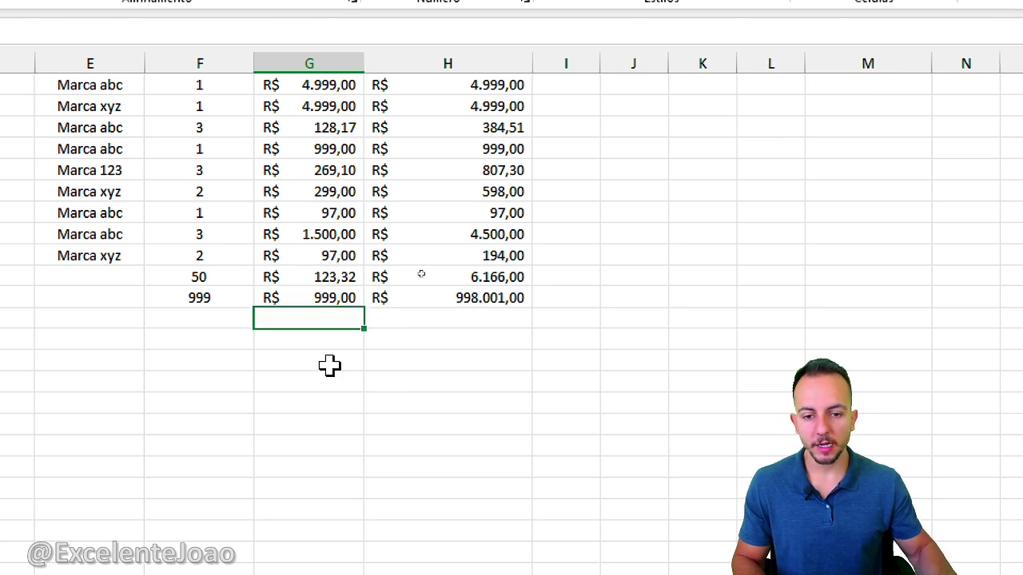
mouse_move(496, 272)
left_mouse_down()
mouse_move(430, 297)
mouse_move(493, 271)
left_mouse_up()
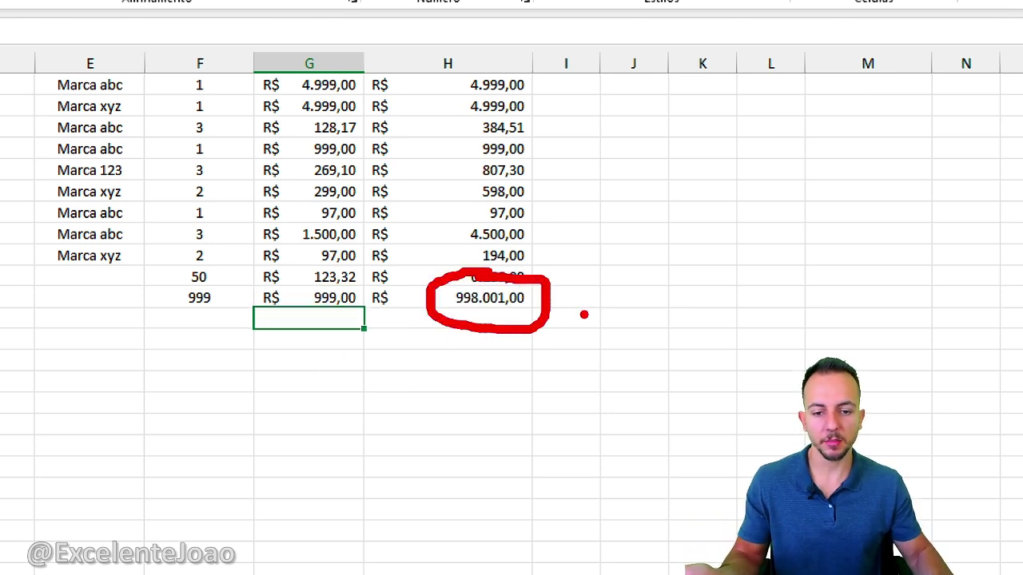
key("Escape")
Step: Check the sum in M3 against the reference in M7 again and review the data rows for the record added in row 107
scroll(807, 242, "up", 20)
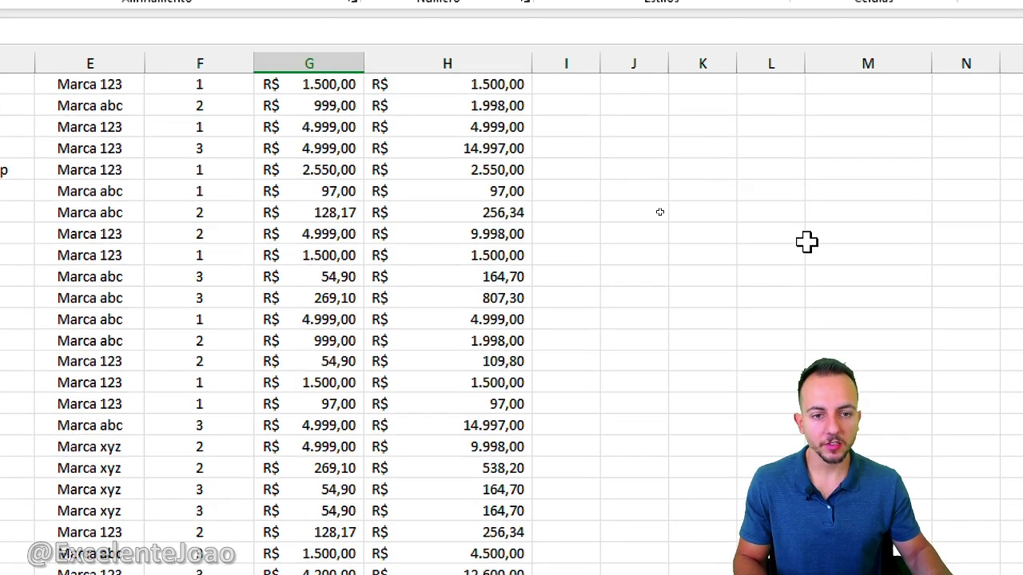
key("ctrl+2")
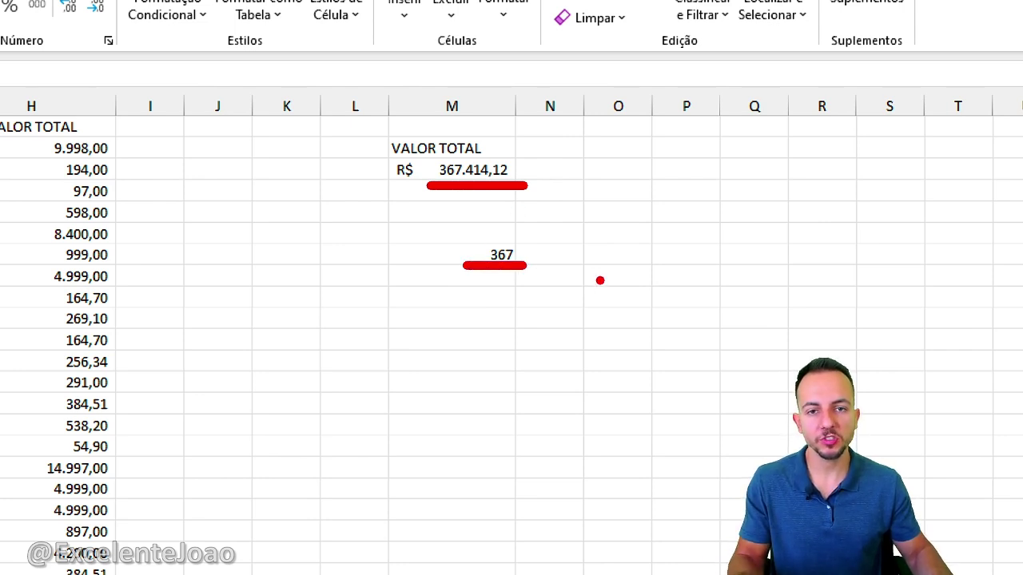
key("Escape")
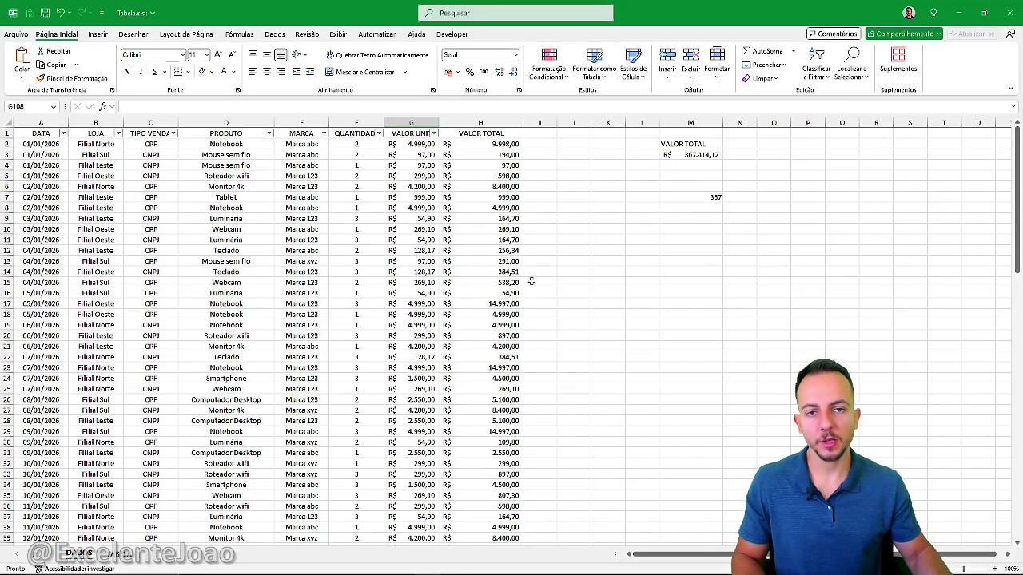
scroll(329, 251, "down", 20)
scroll(326, 251, "up", 20)
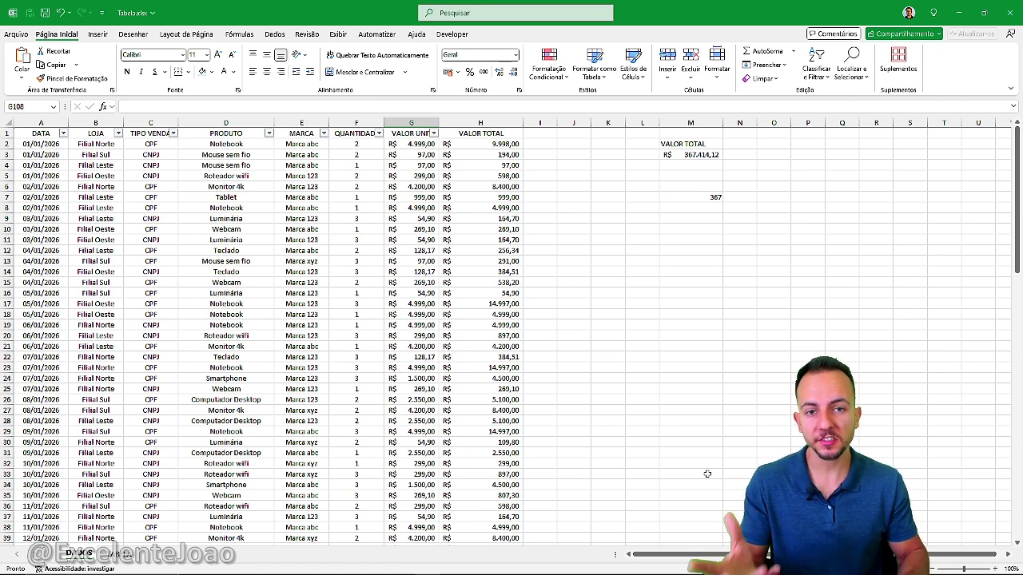
scroll(554, 349, "down", 10)
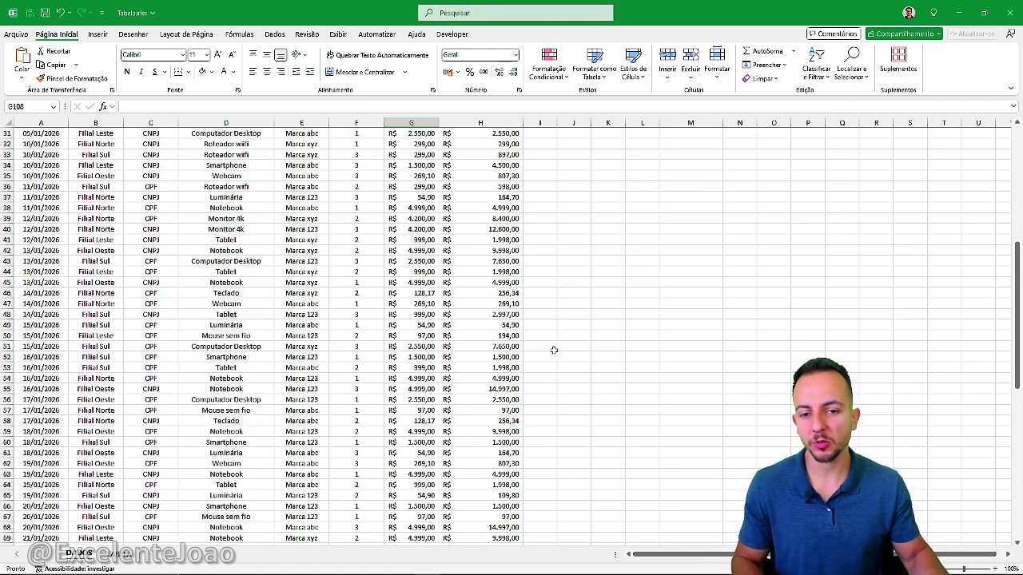
scroll(554, 349, "up", 9)
scroll(591, 349, "up", 1)
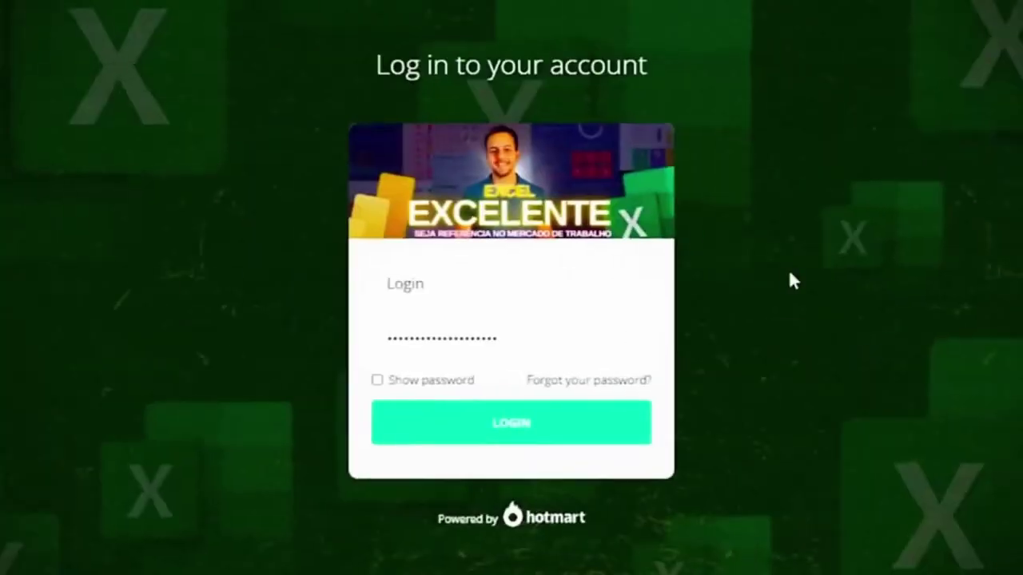
Step: Switch to the Excel Excelente course site, log in, and browse its lesson modules, opening the lesson Criando um Design e Layout 1
left_click(511, 447)
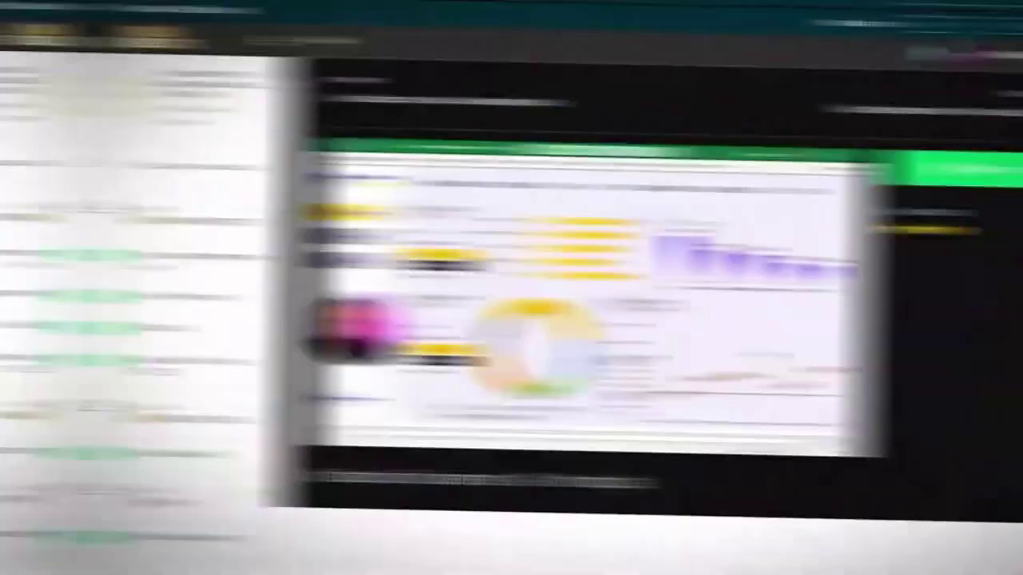
left_click_drag(200, 83, 198, 329)
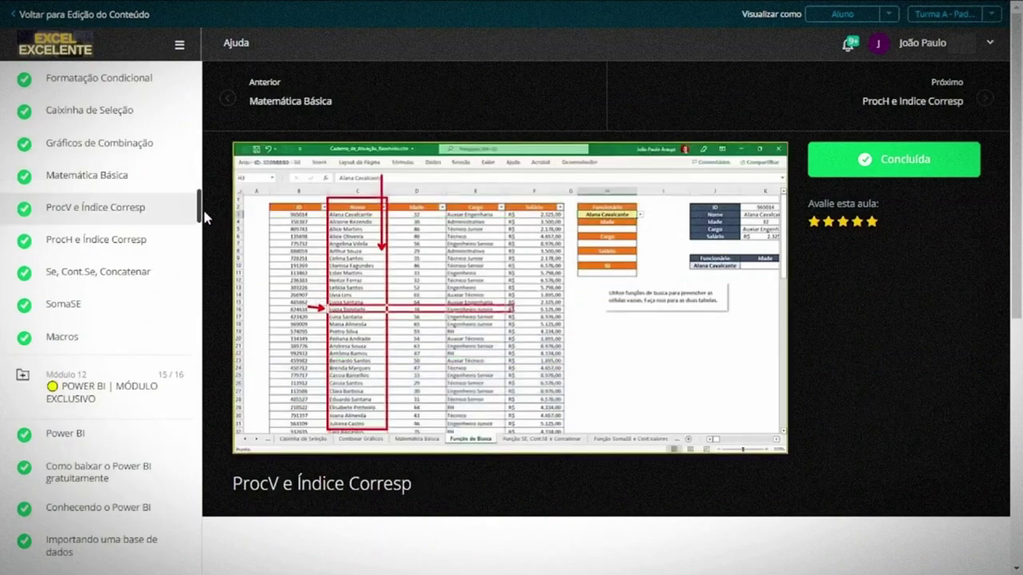
mouse_move(199, 213)
left_mouse_down()
mouse_move(197, 244)
mouse_move(198, 225)
left_mouse_up()
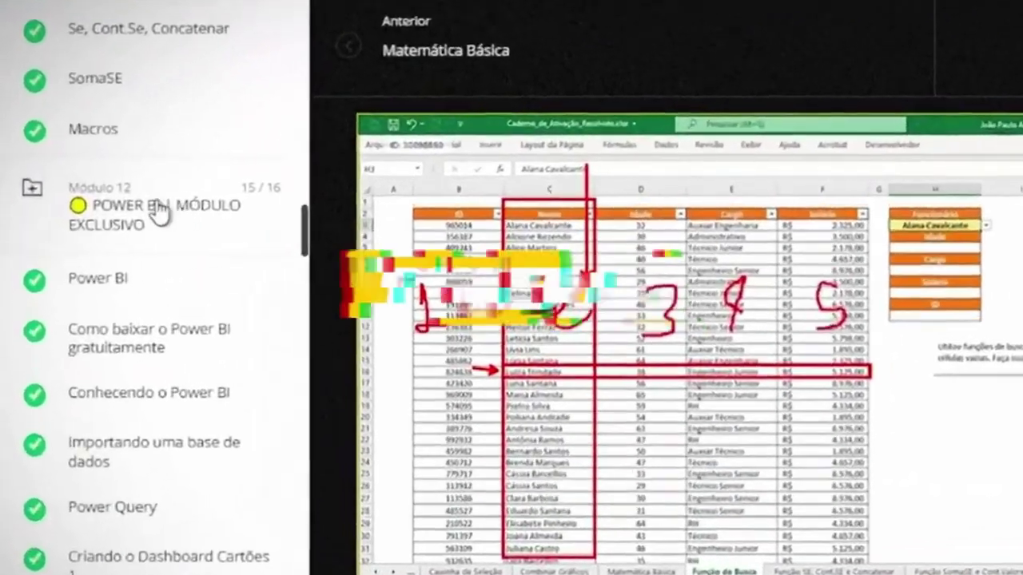
left_click(249, 350)
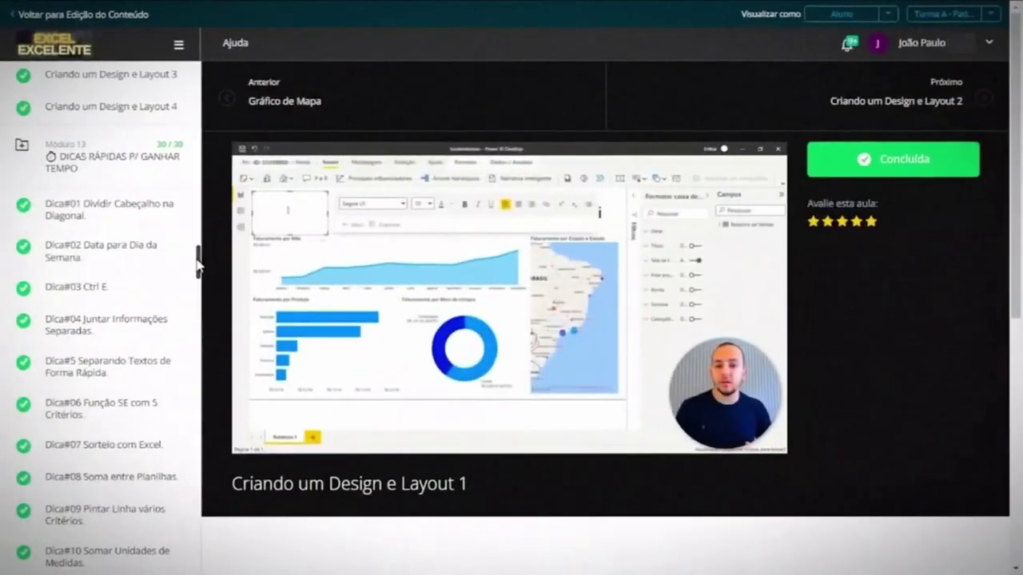
left_click_drag(197, 253, 190, 452)
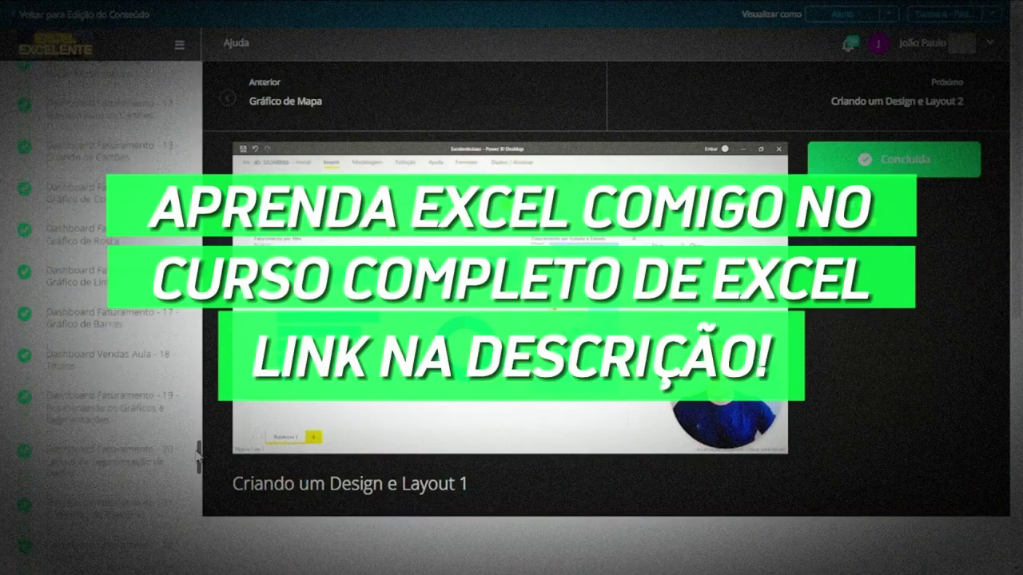